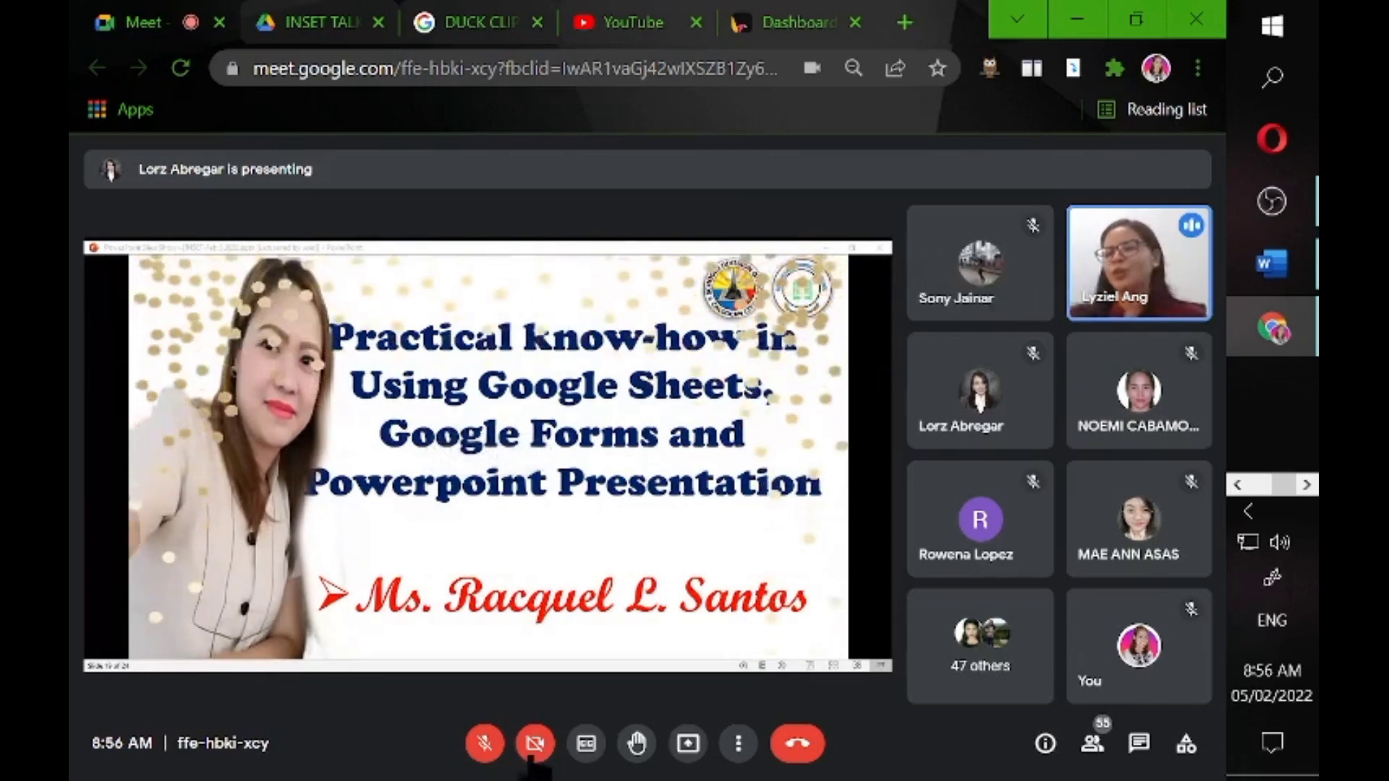
Unmute the microphone and turn on the camera in the Meet call.
{"action": "left_click", "coordinate": [486, 744]}
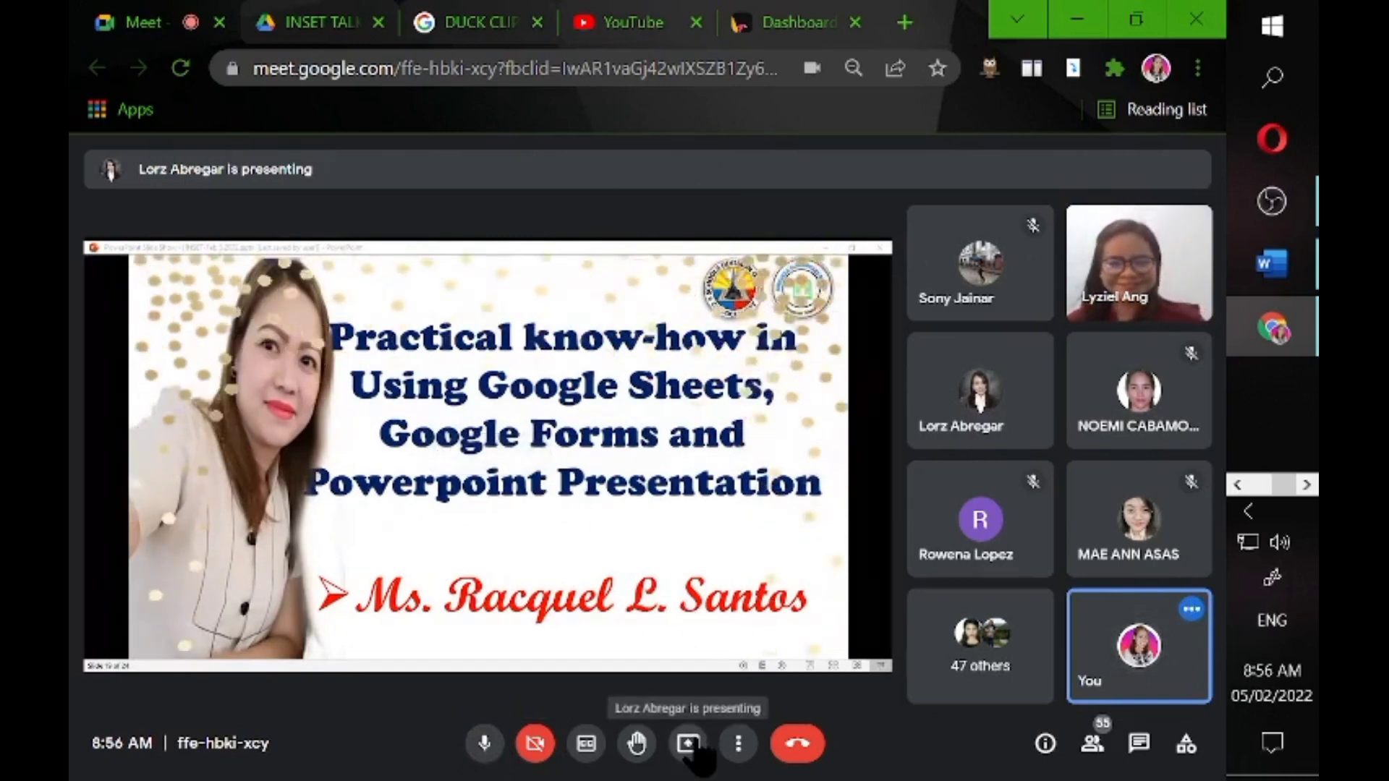
{"action": "left_click", "coordinate": [533, 746]}
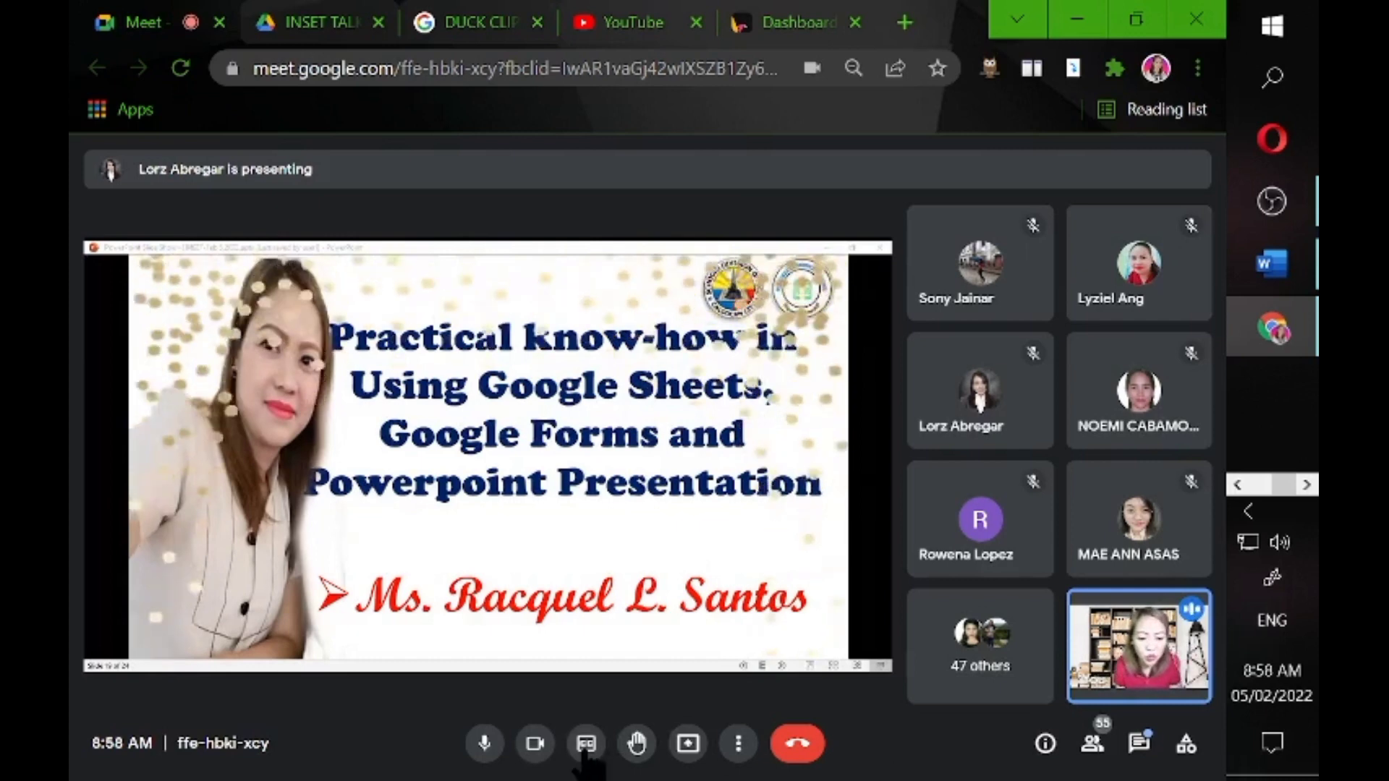
Present your entire screen, confirming the takeover as main presenter.
{"action": "left_click", "coordinate": [688, 743]}
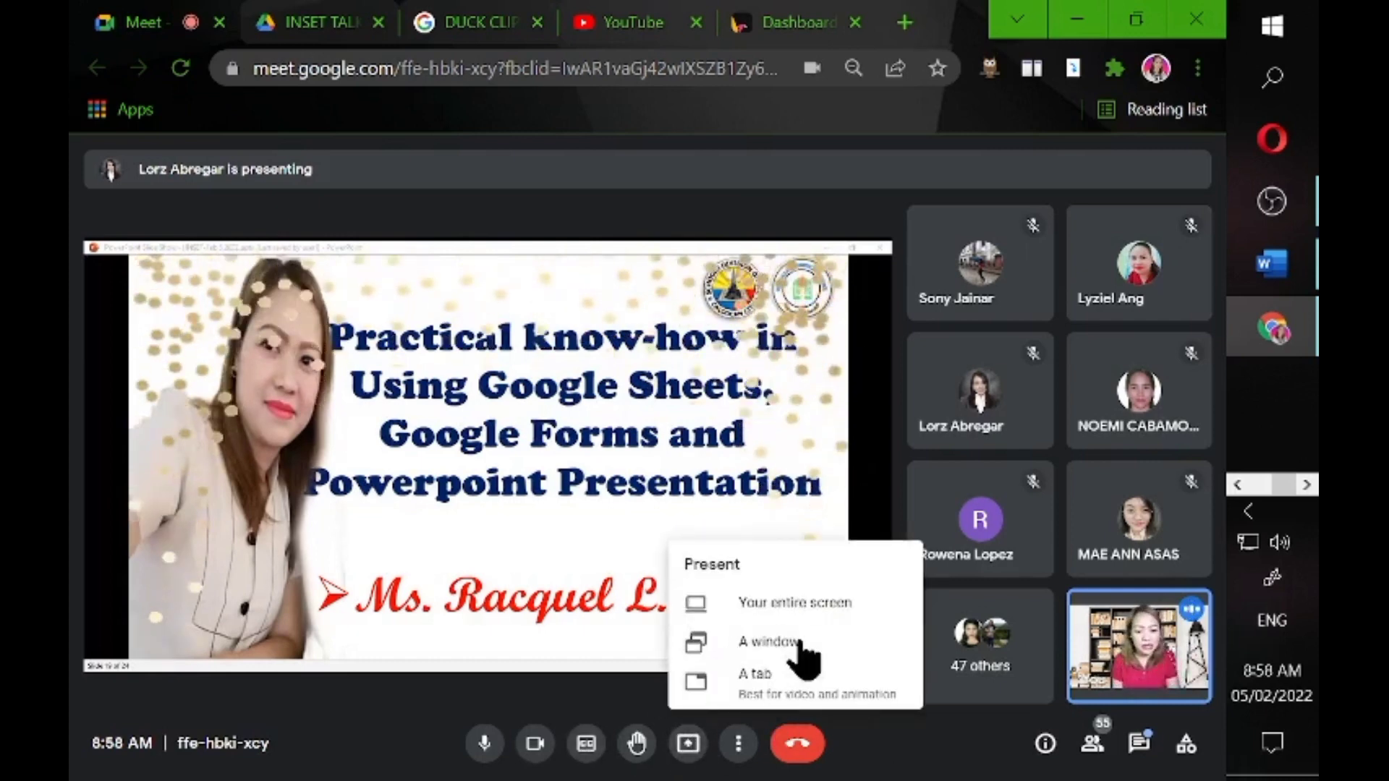
{"action": "left_click", "coordinate": [813, 606]}
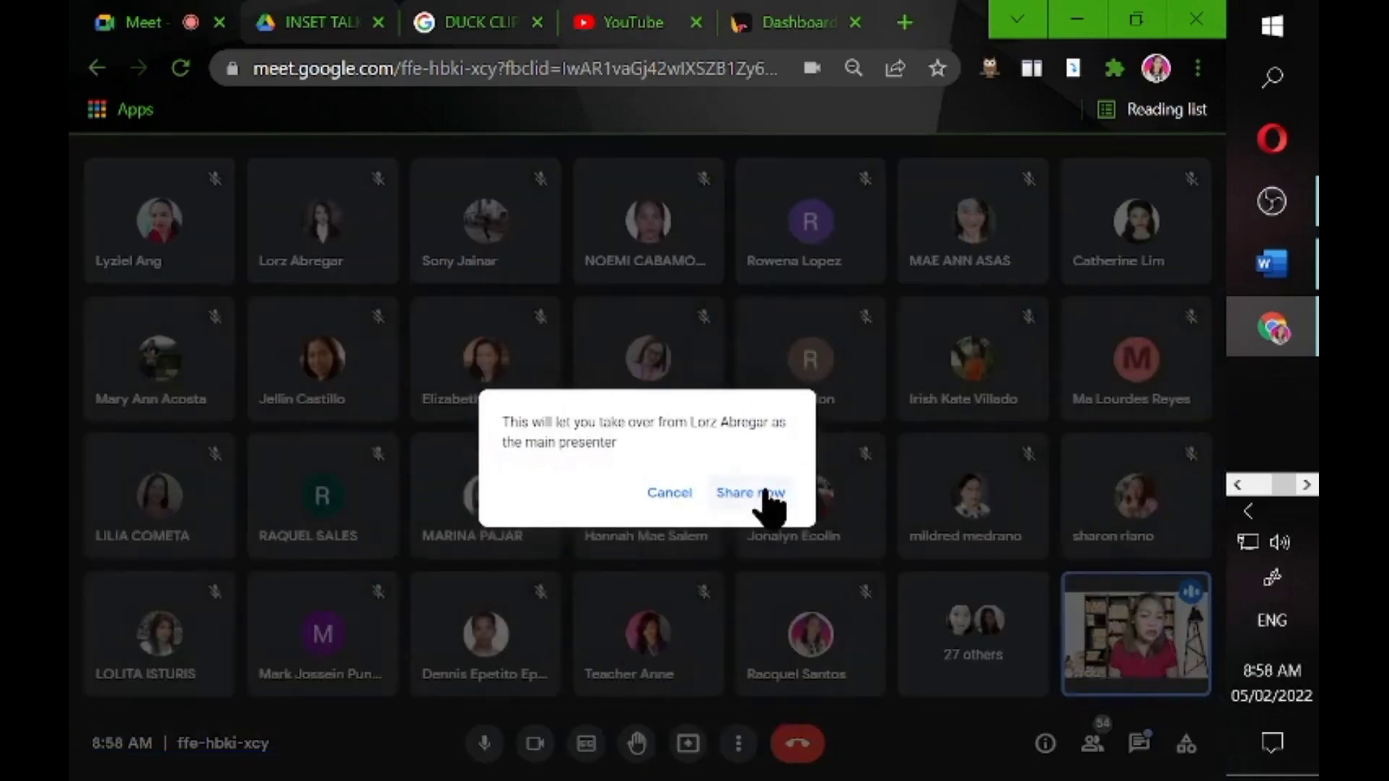
{"action": "left_click", "coordinate": [765, 492]}
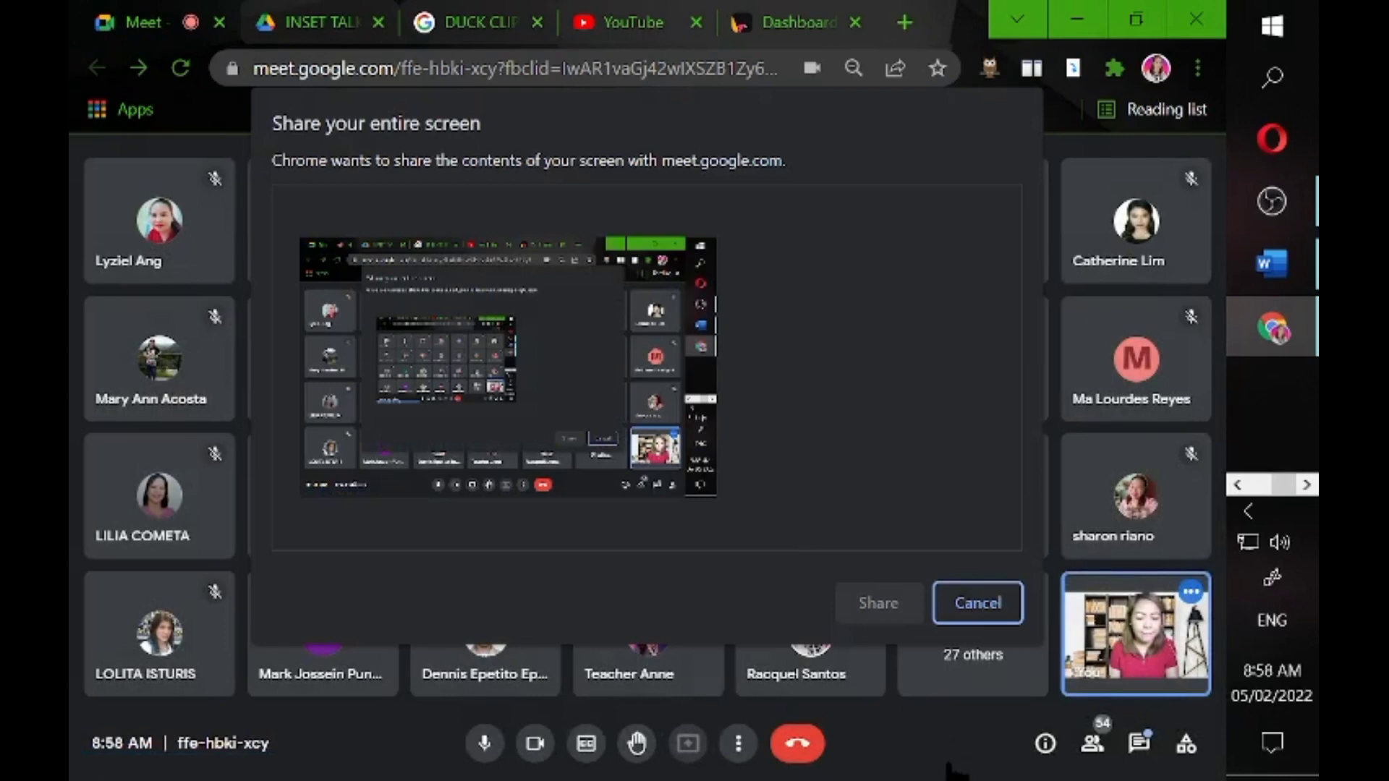
{"action": "double_click", "coordinate": [525, 339]}
{"action": "mouse_move", "coordinate": [1272, 264]}
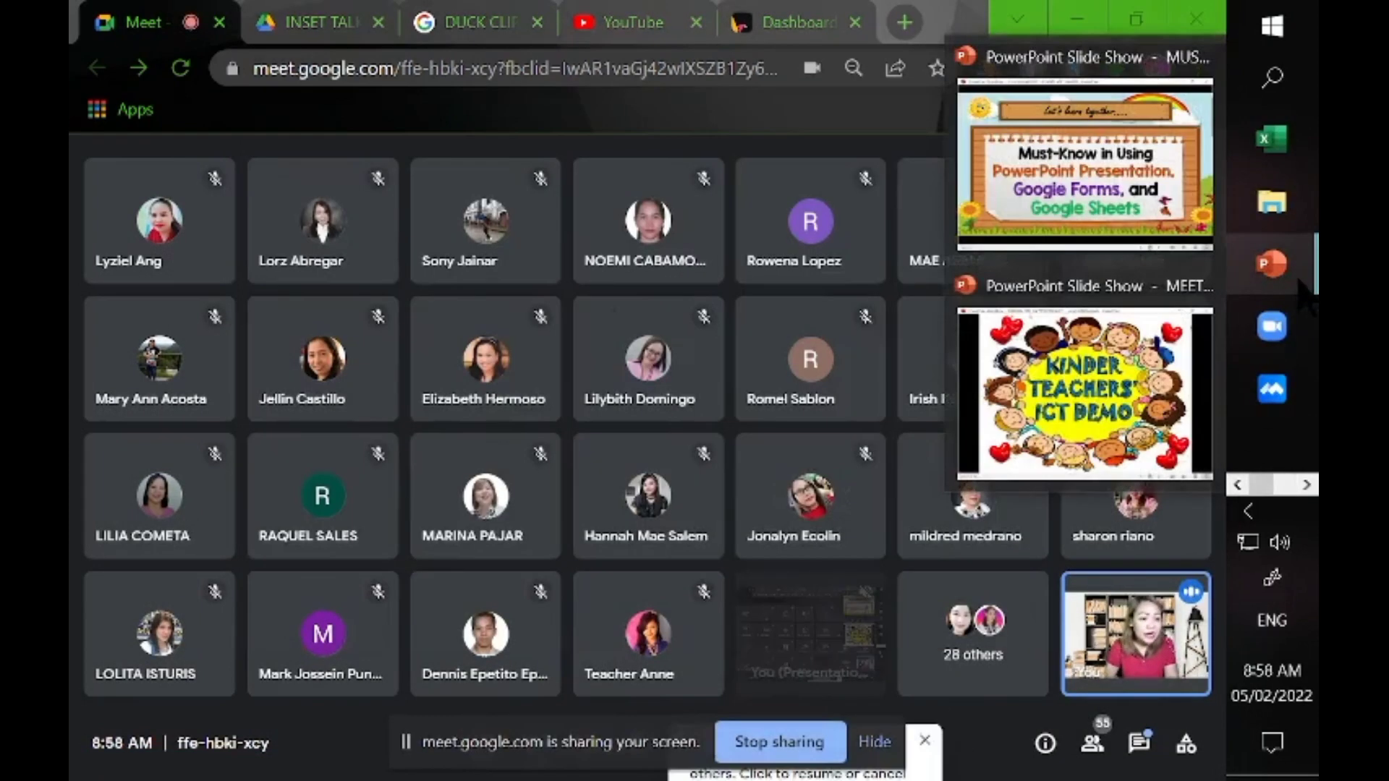
Bring the Must-Know training slide show forward and dismiss the screen-sharing notice.
{"action": "left_click", "coordinate": [1128, 195]}
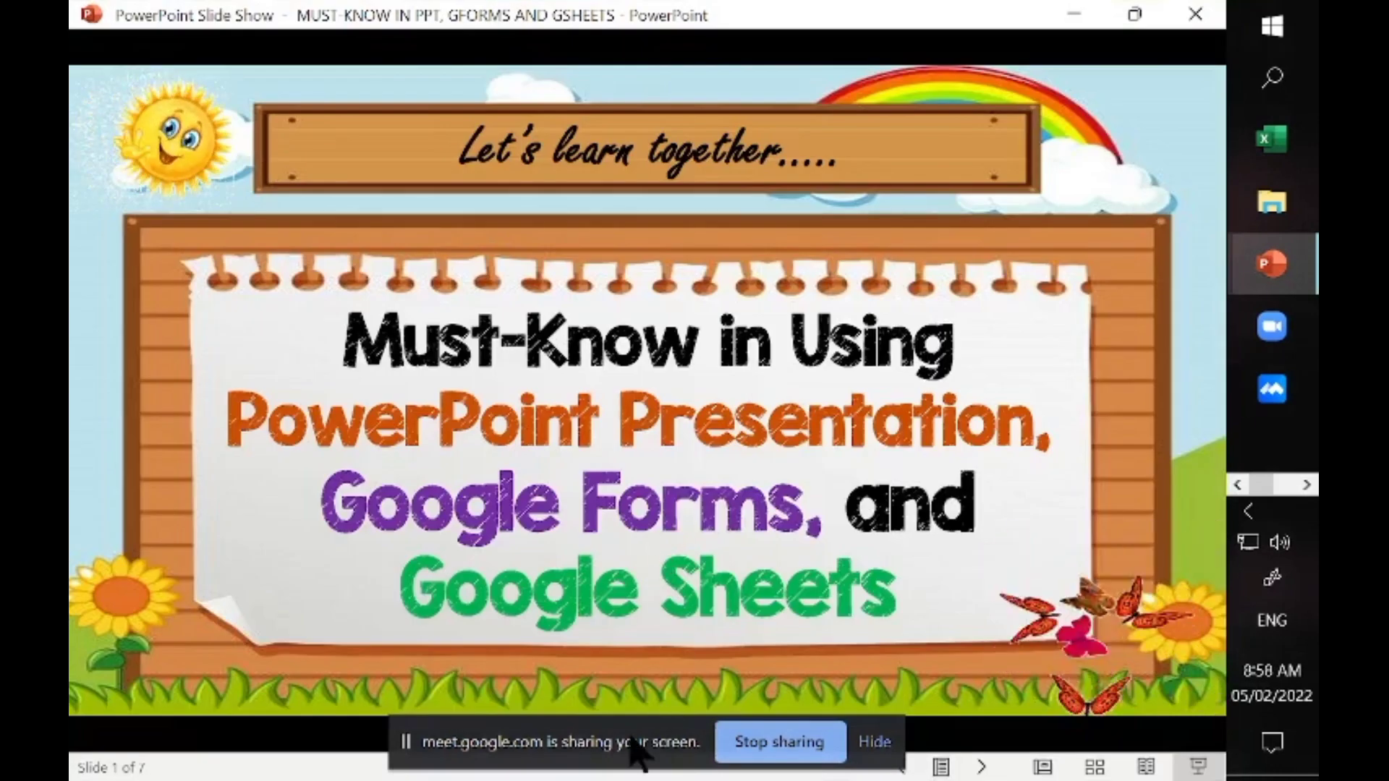
{"action": "left_click", "coordinate": [874, 742]}
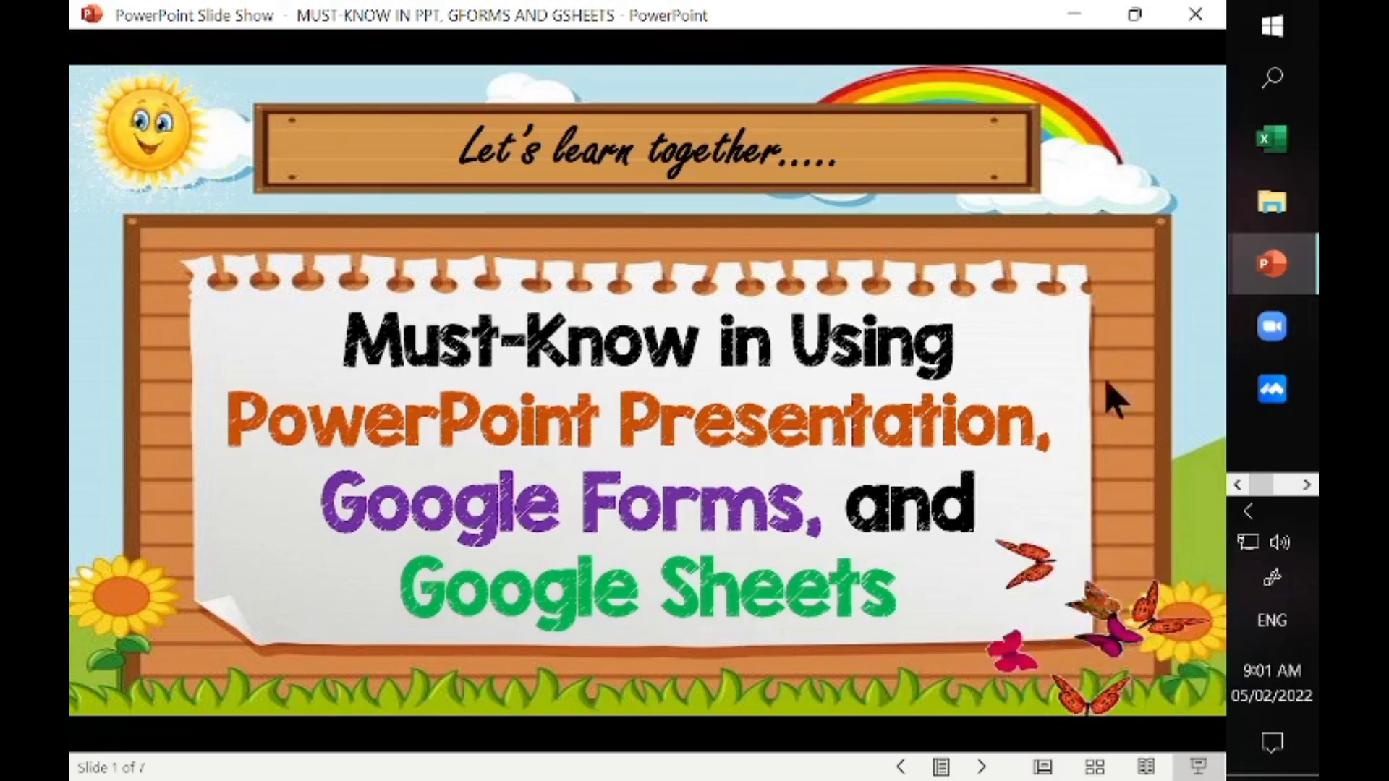
Advance to slide 2, the daily online class set-up, and preview the Meet window.
{"action": "left_click", "coordinate": [982, 767]}
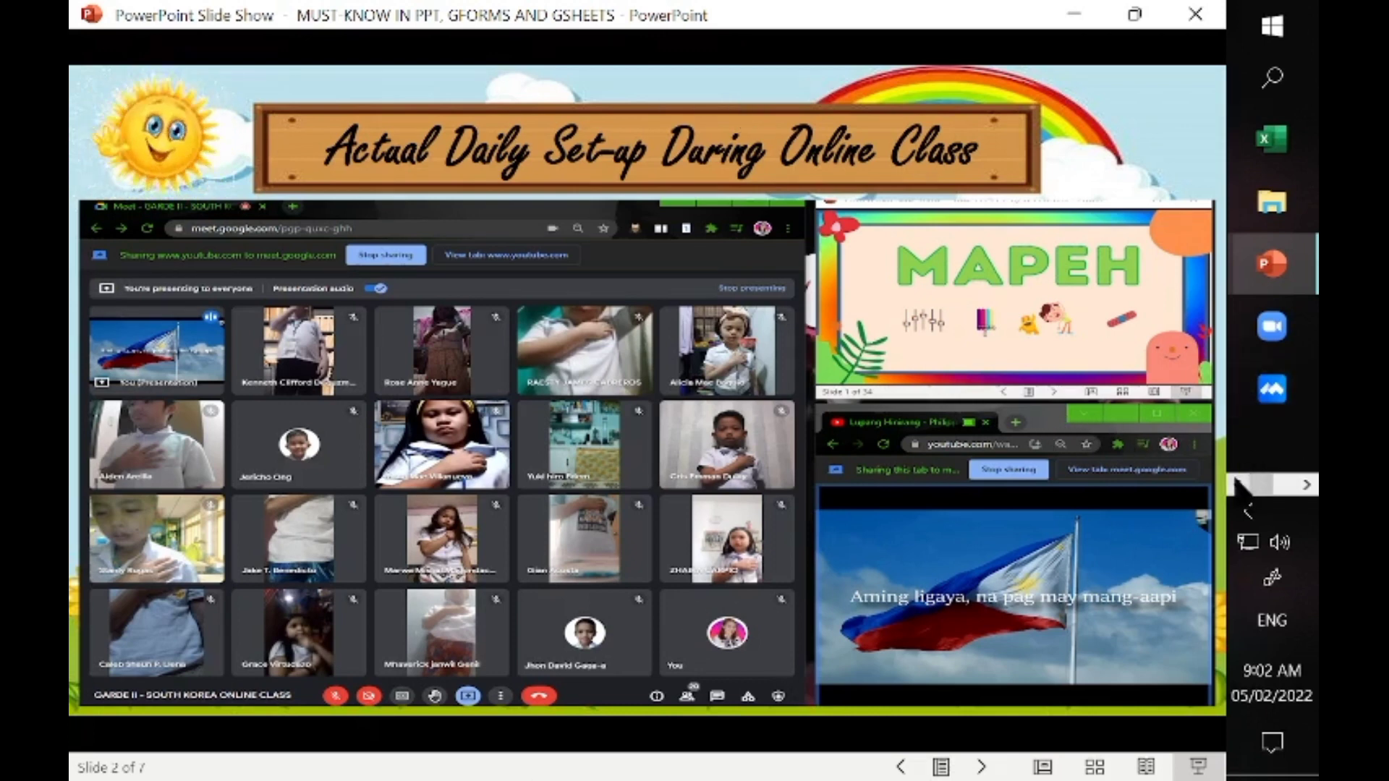
{"action": "left_click", "coordinate": [1237, 485]}
{"action": "left_click", "coordinate": [1307, 486]}
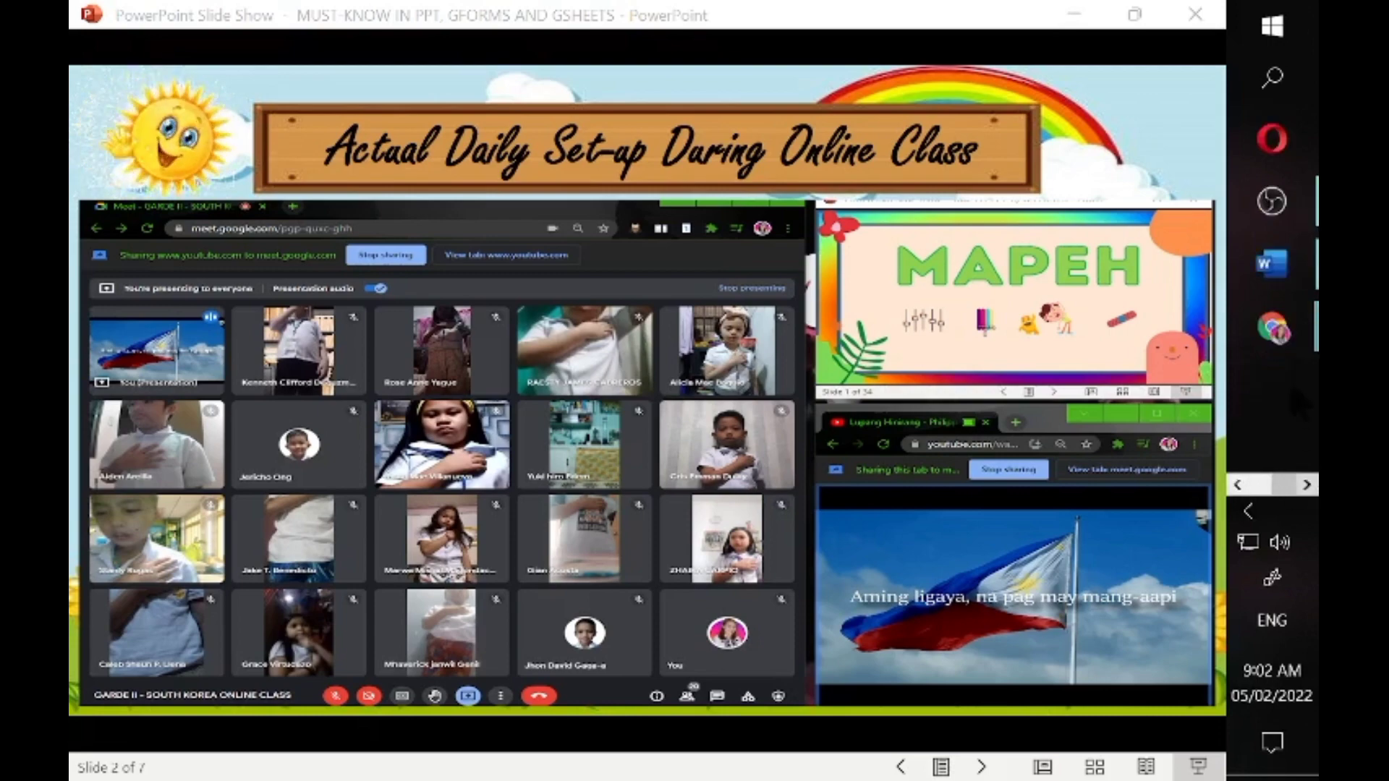
Restore the Google Meet window from maximized, then move and narrow it.
{"action": "mouse_move", "coordinate": [1273, 326]}
{"action": "left_click", "coordinate": [1134, 308]}
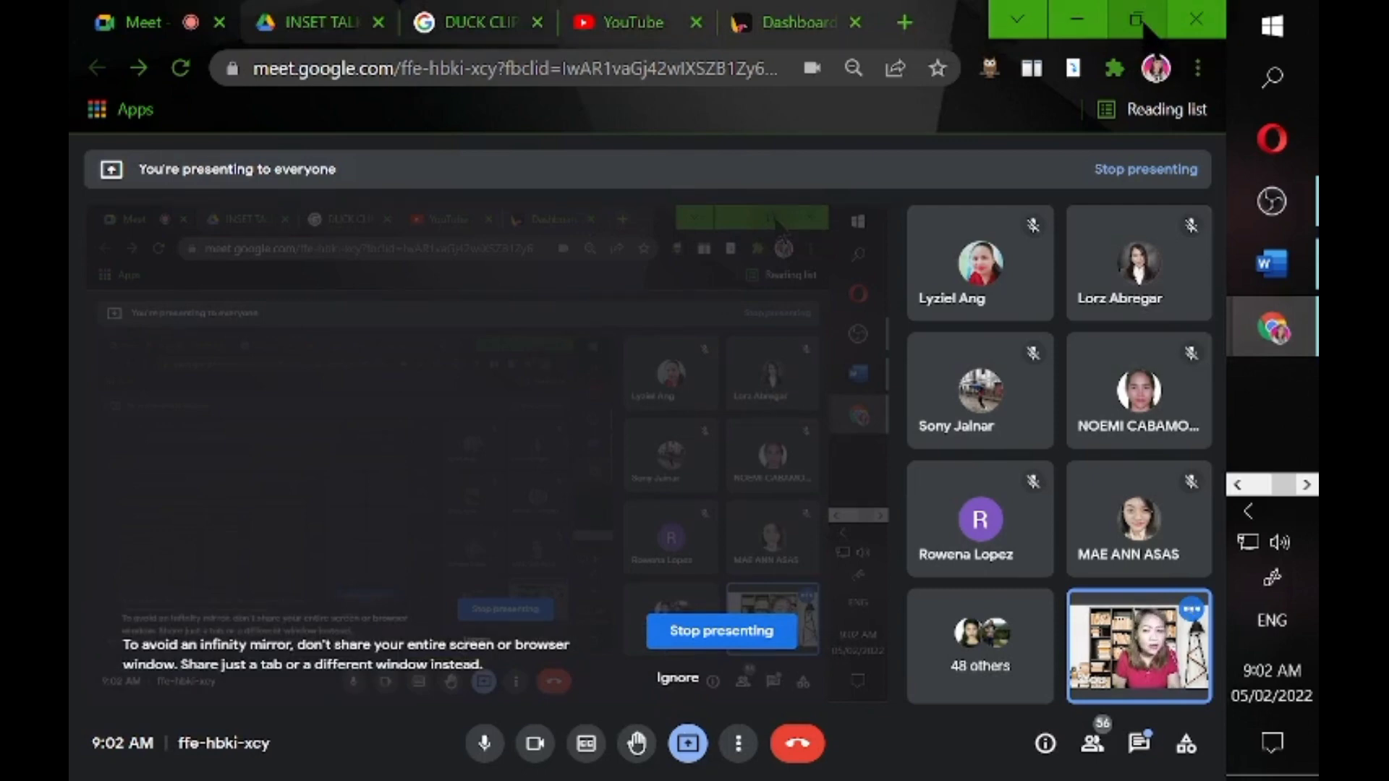
{"action": "left_click", "coordinate": [1136, 21]}
{"action": "mouse_move", "coordinate": [537, 68]}
{"action": "left_mouse_down"}
{"action": "mouse_move", "coordinate": [917, 93]}
{"action": "mouse_move", "coordinate": [944, 73]}
{"action": "left_mouse_up"}
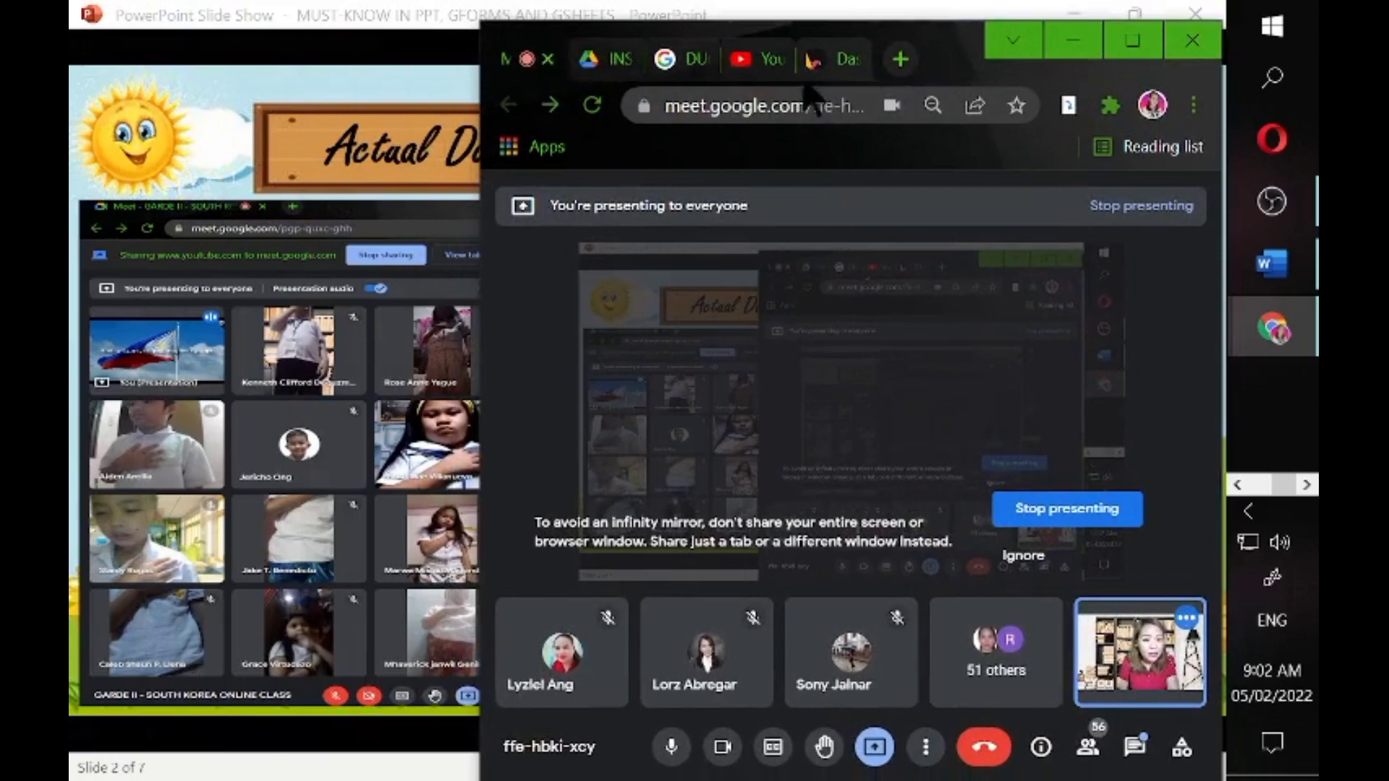
{"action": "left_click_drag", "start_coordinate": [963, 72], "coordinate": [980, 62]}
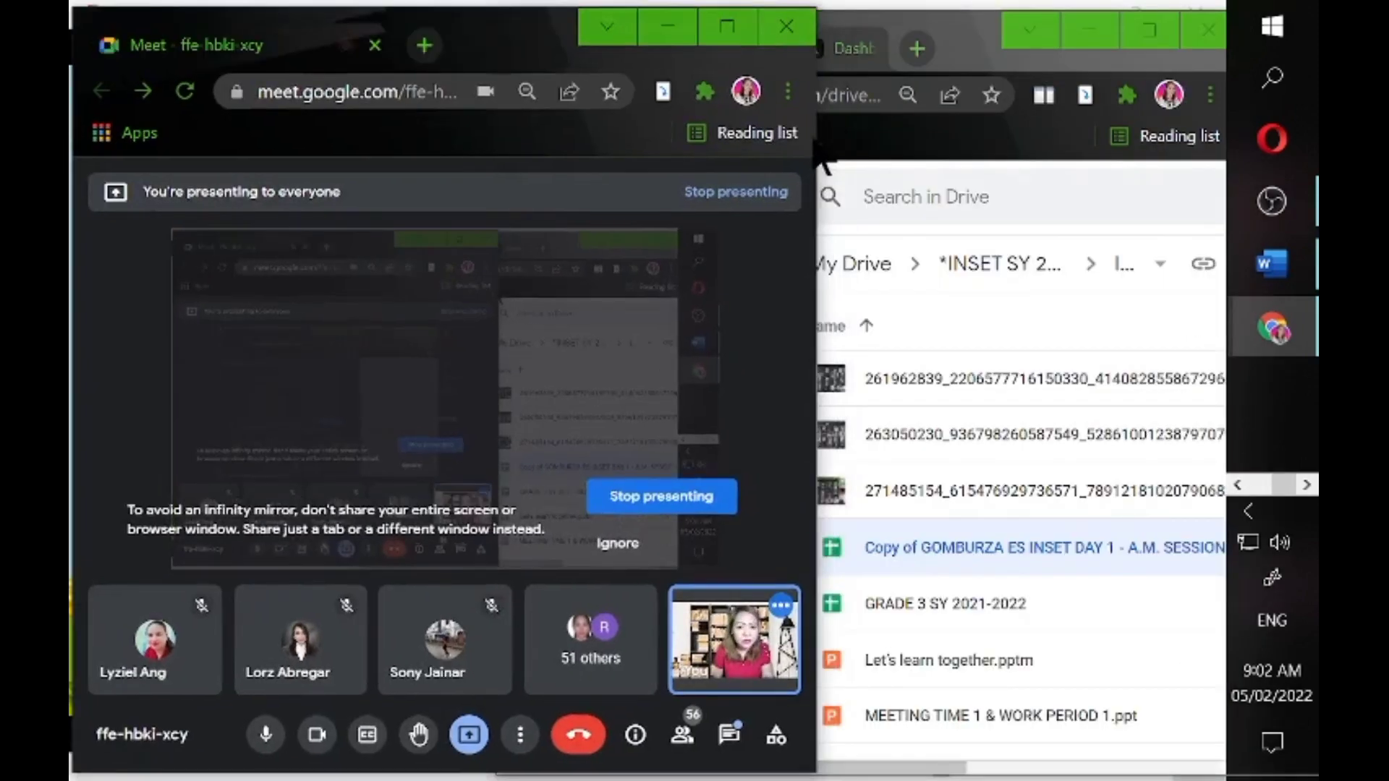
{"action": "left_click_drag", "start_coordinate": [808, 133], "coordinate": [724, 133]}
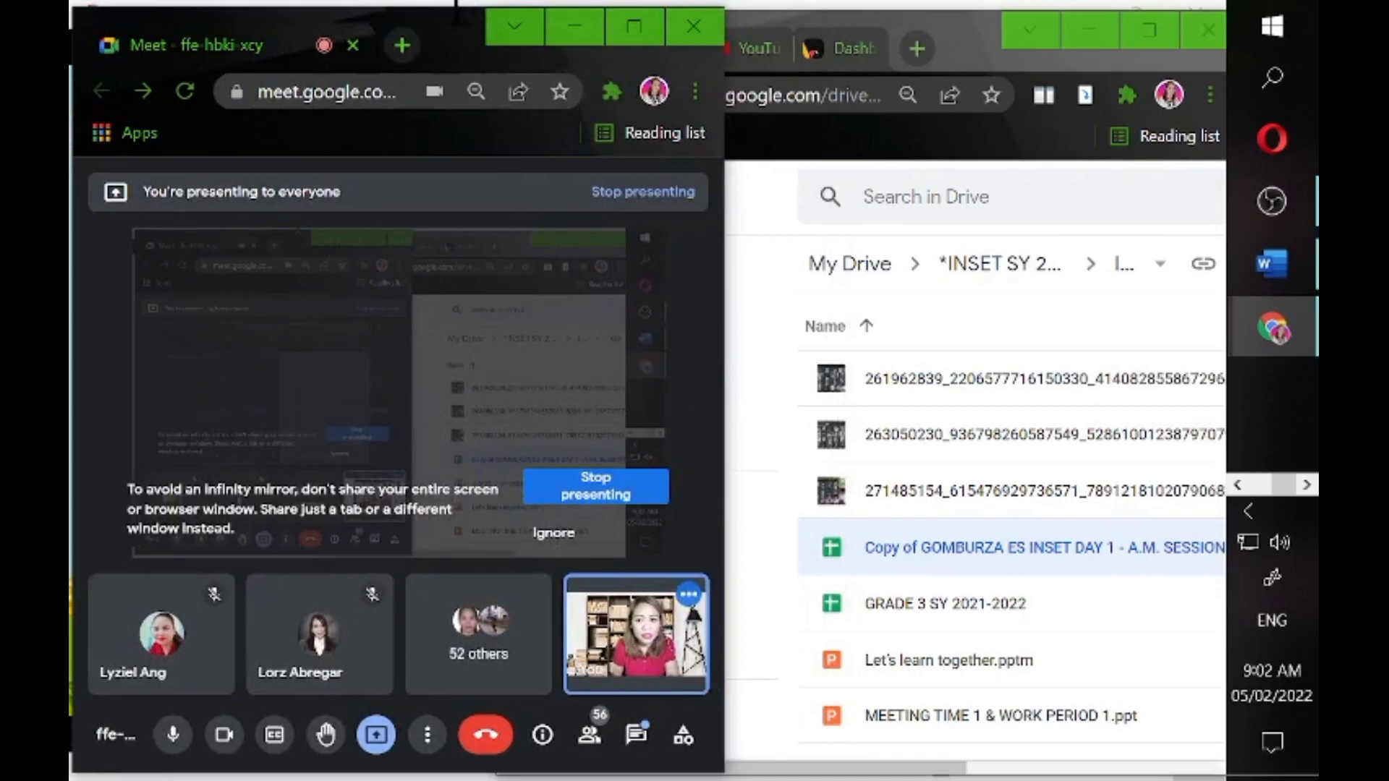
{"action": "left_click_drag", "start_coordinate": [456, 13], "coordinate": [454, 52]}
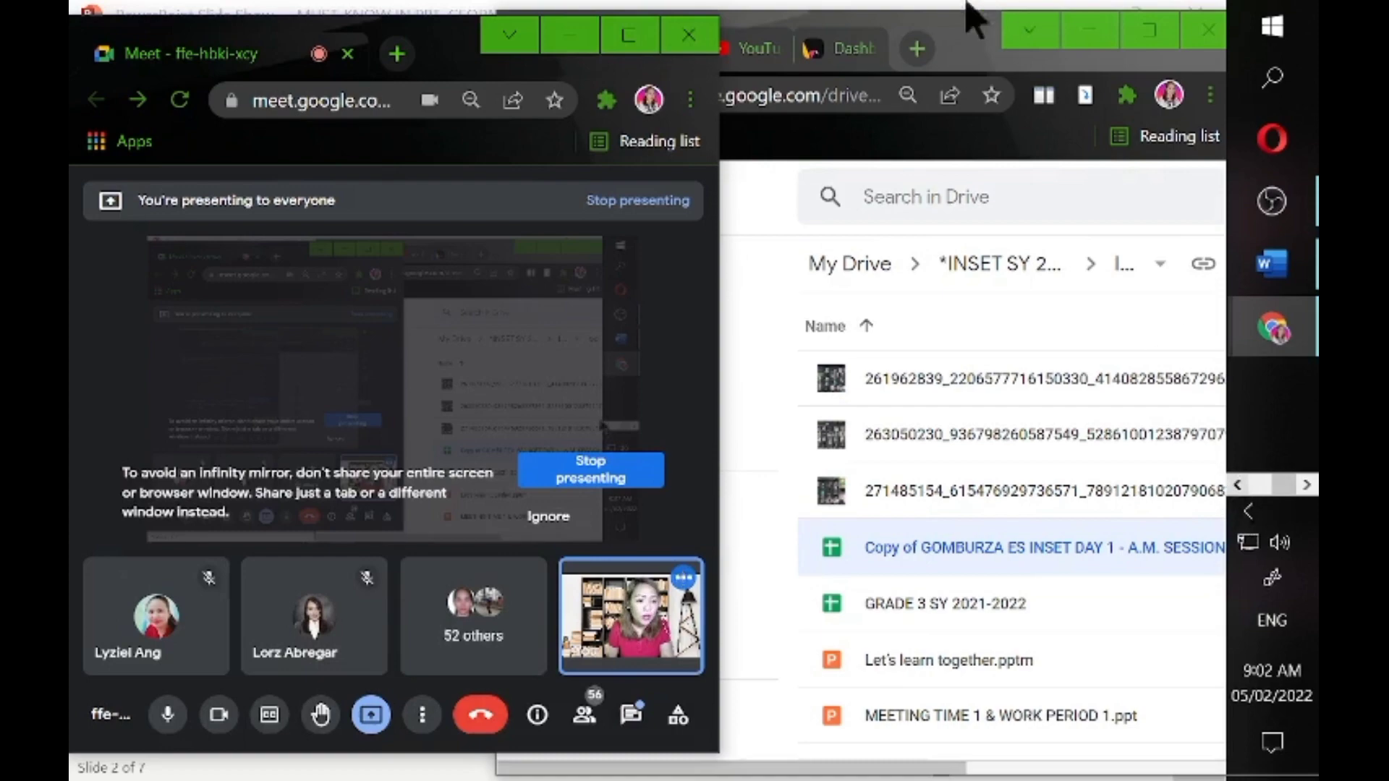
Shrink the slide show into a top-right window and widen the Meet window beside it.
{"action": "left_click", "coordinate": [1091, 31]}
{"action": "left_click", "coordinate": [961, 70]}
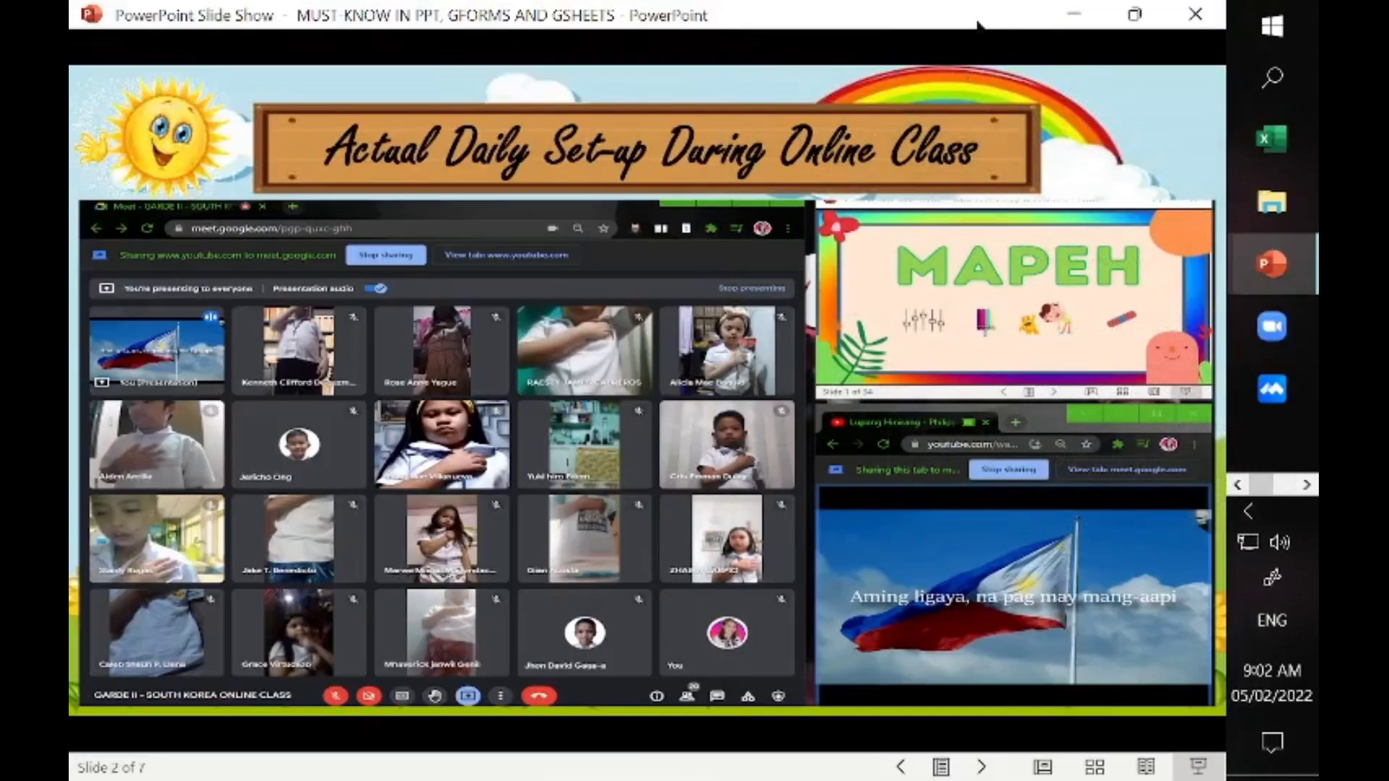
{"action": "left_click", "coordinate": [1134, 16]}
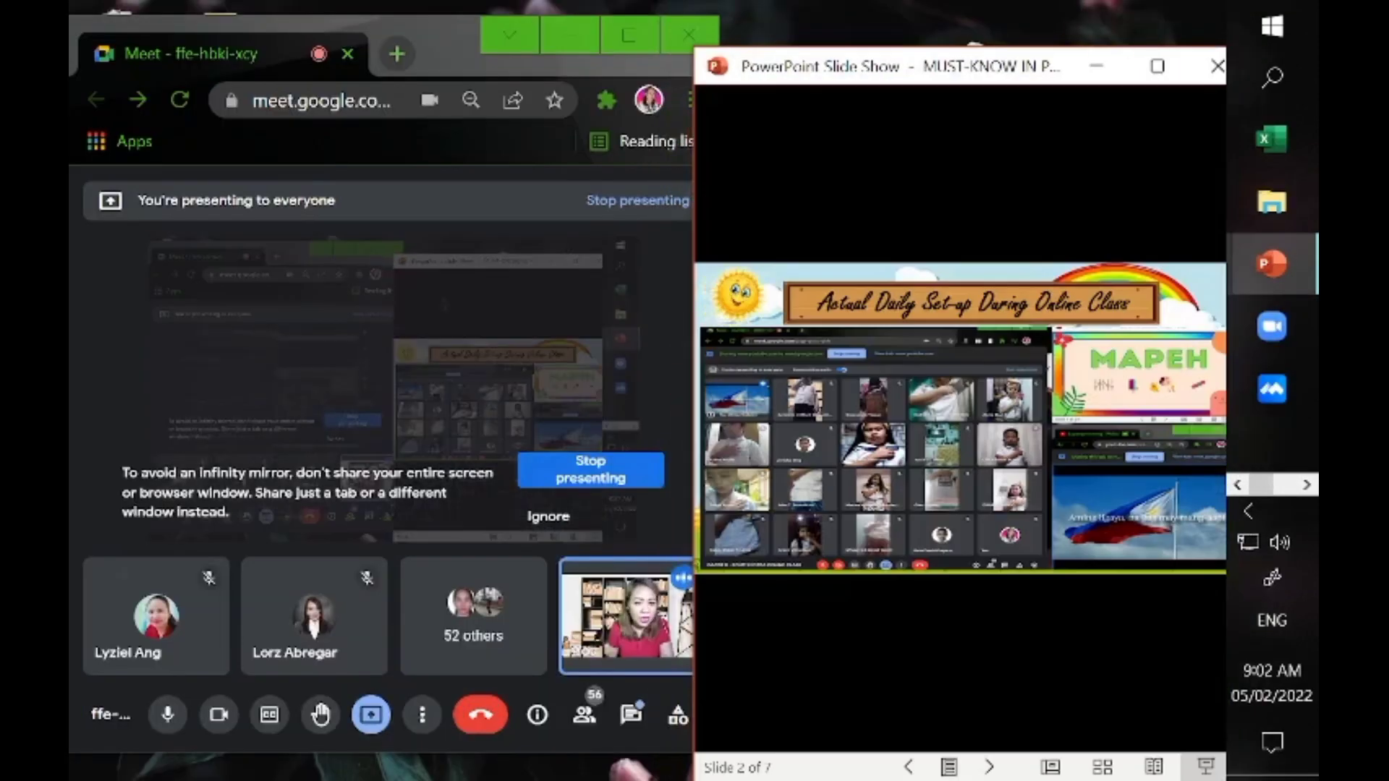
{"action": "left_click_drag", "start_coordinate": [684, 186], "coordinate": [858, 185]}
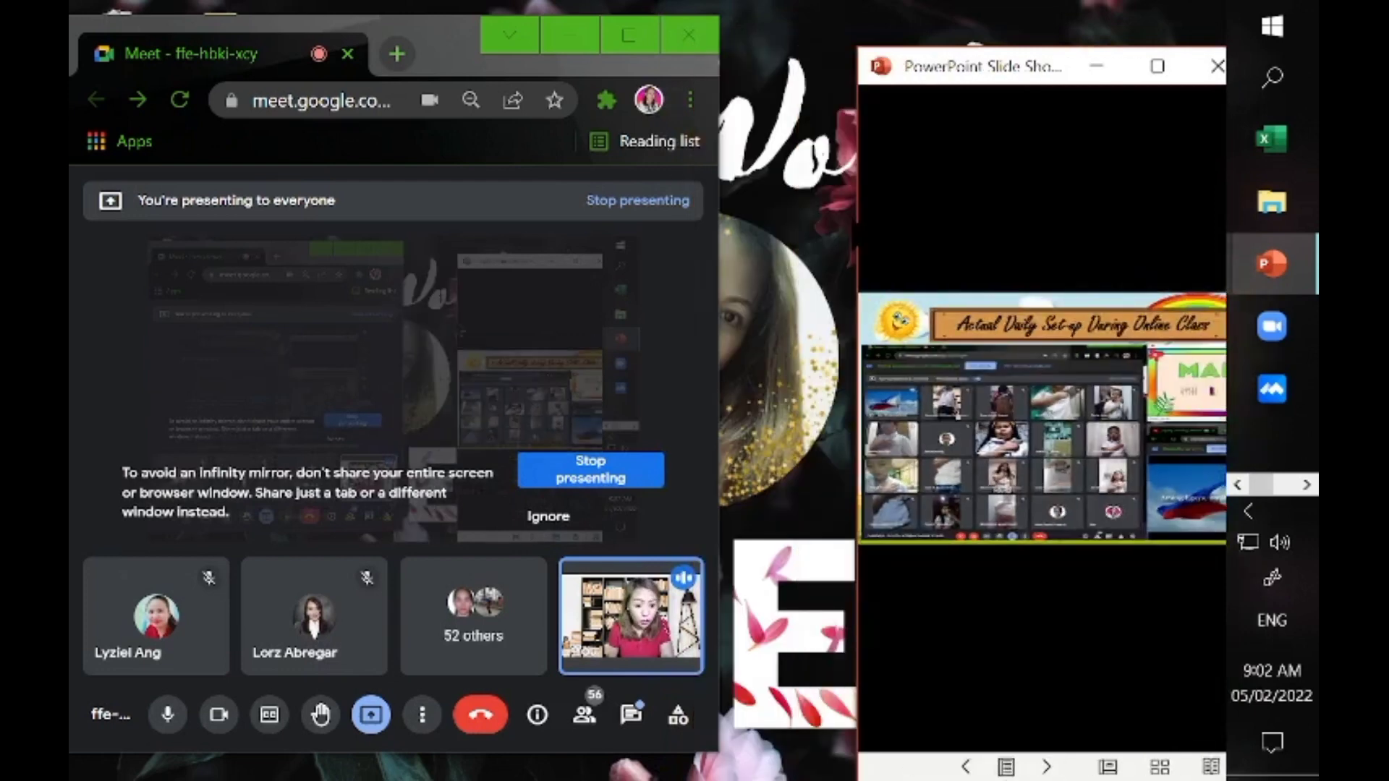
{"action": "mouse_move", "coordinate": [1010, 67]}
{"action": "left_mouse_down"}
{"action": "mouse_move", "coordinate": [1004, 505]}
{"action": "mouse_move", "coordinate": [931, 29]}
{"action": "left_mouse_up"}
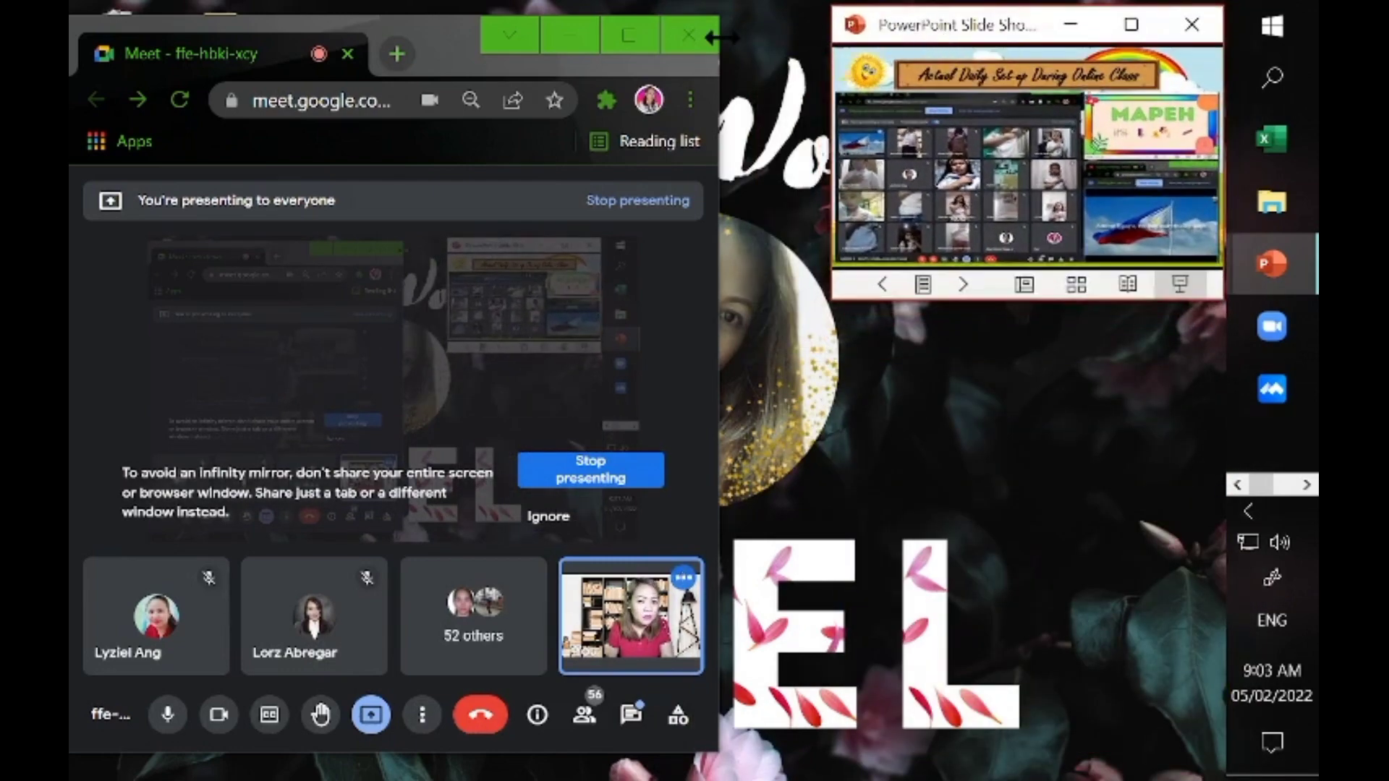
{"action": "left_click_drag", "start_coordinate": [716, 37], "coordinate": [821, 37]}
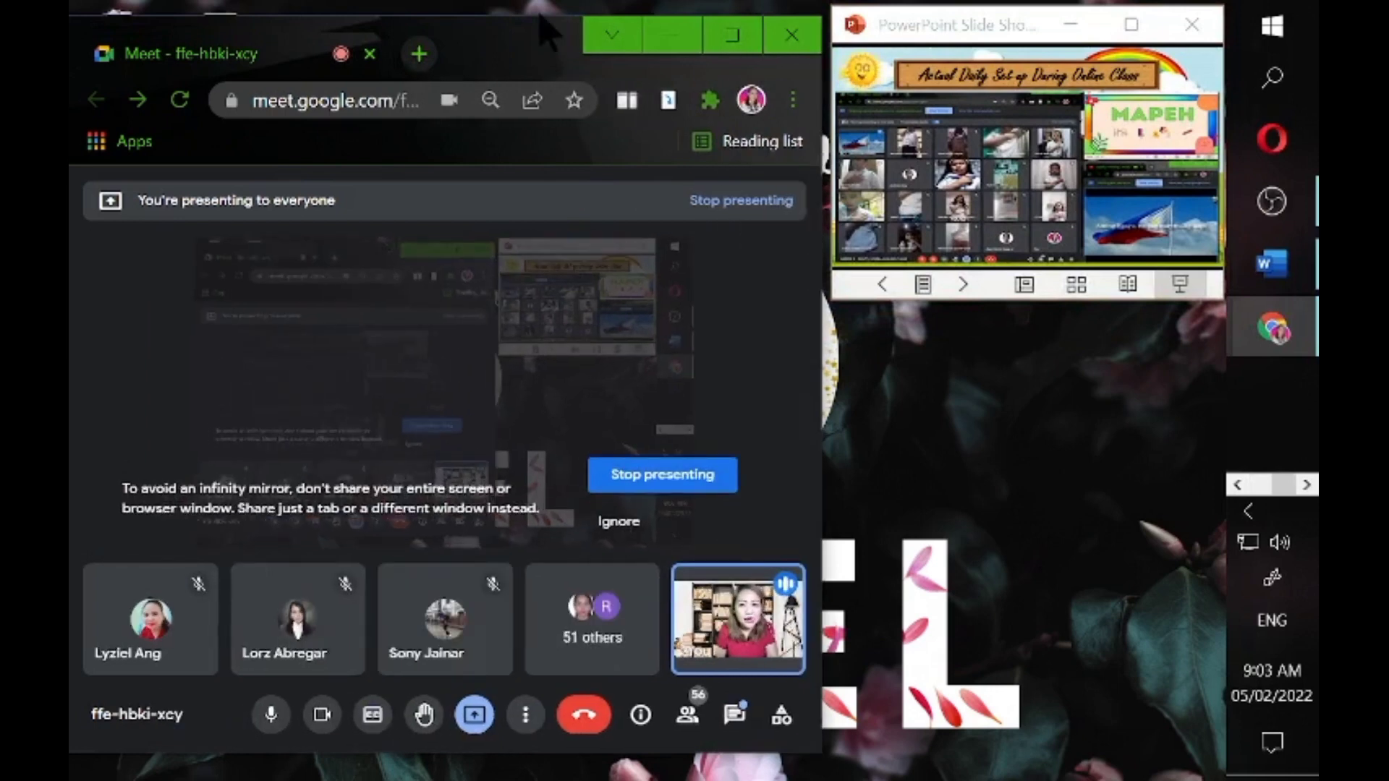
{"action": "left_click_drag", "start_coordinate": [536, 20], "coordinate": [535, 9]}
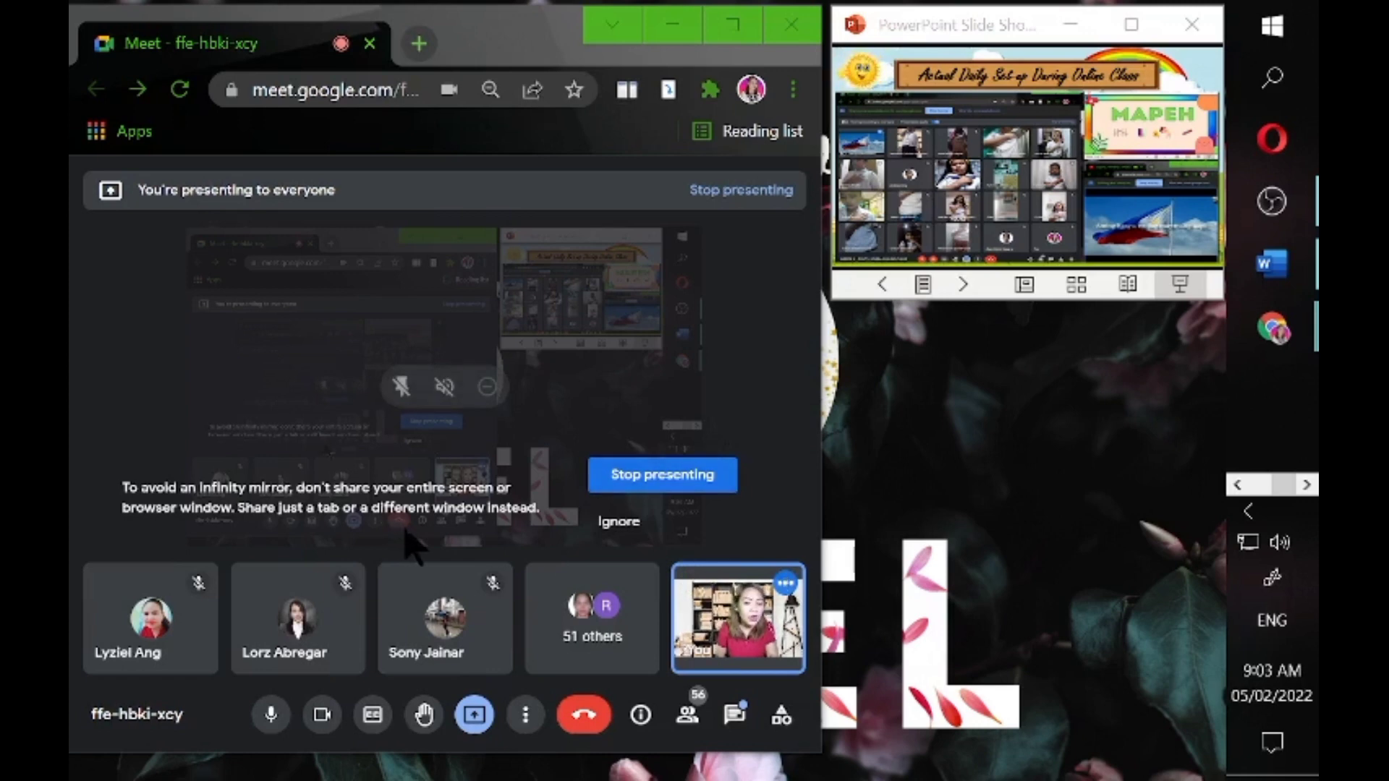
Restore the Kinder Teachers' ICT Demo slide show and move it top-right beside Meet.
{"action": "mouse_move", "coordinate": [1271, 330]}
{"action": "left_click", "coordinate": [1238, 485]}
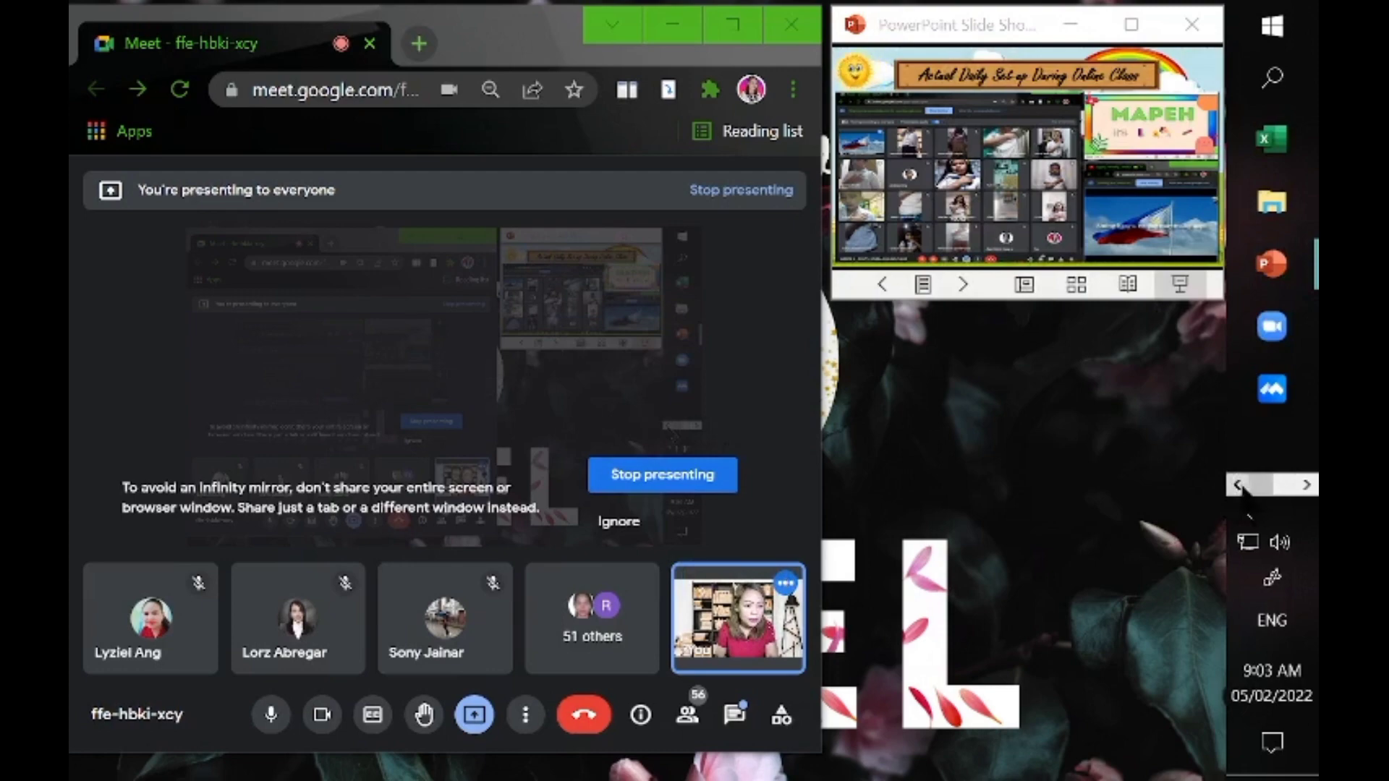
{"action": "mouse_move", "coordinate": [1271, 262]}
{"action": "left_click", "coordinate": [1074, 391]}
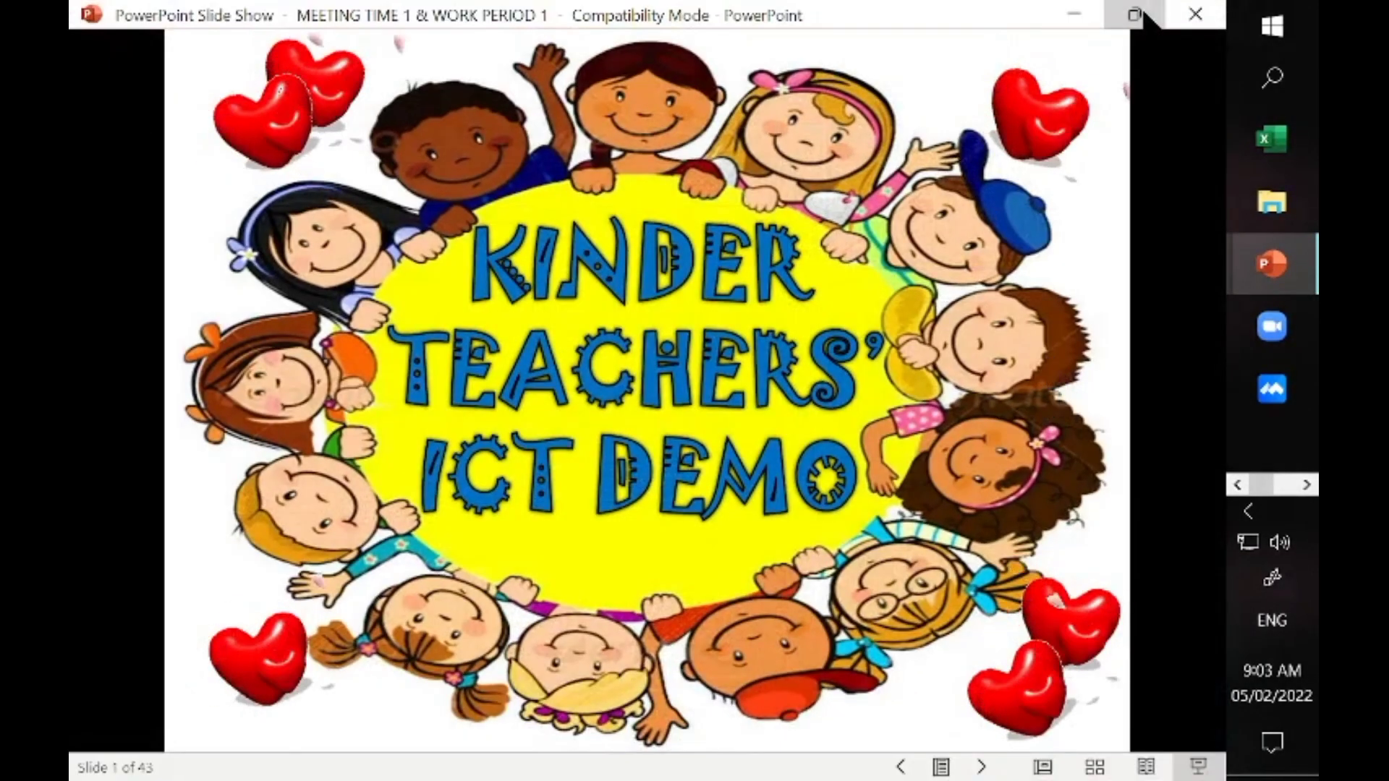
{"action": "left_click", "coordinate": [1137, 15]}
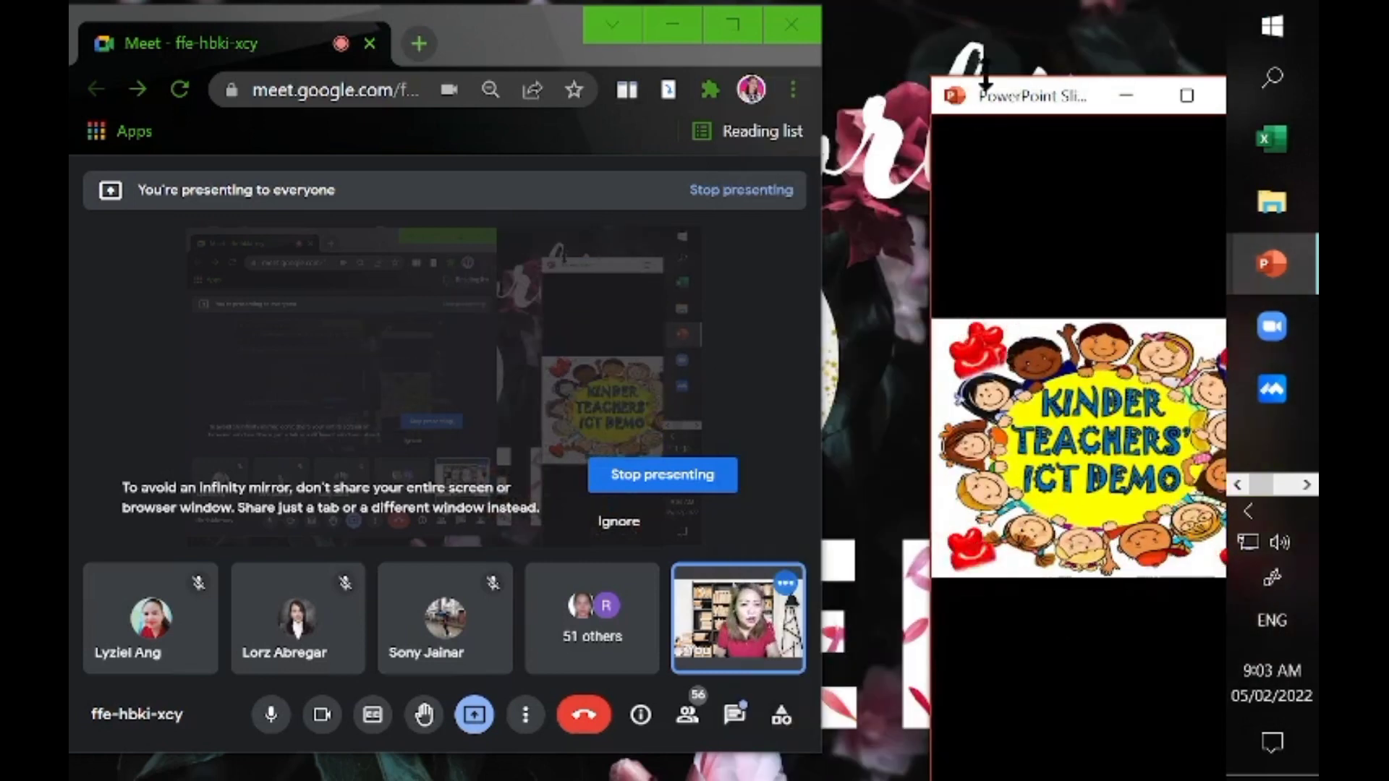
{"action": "left_click_drag", "start_coordinate": [984, 86], "coordinate": [984, 356]}
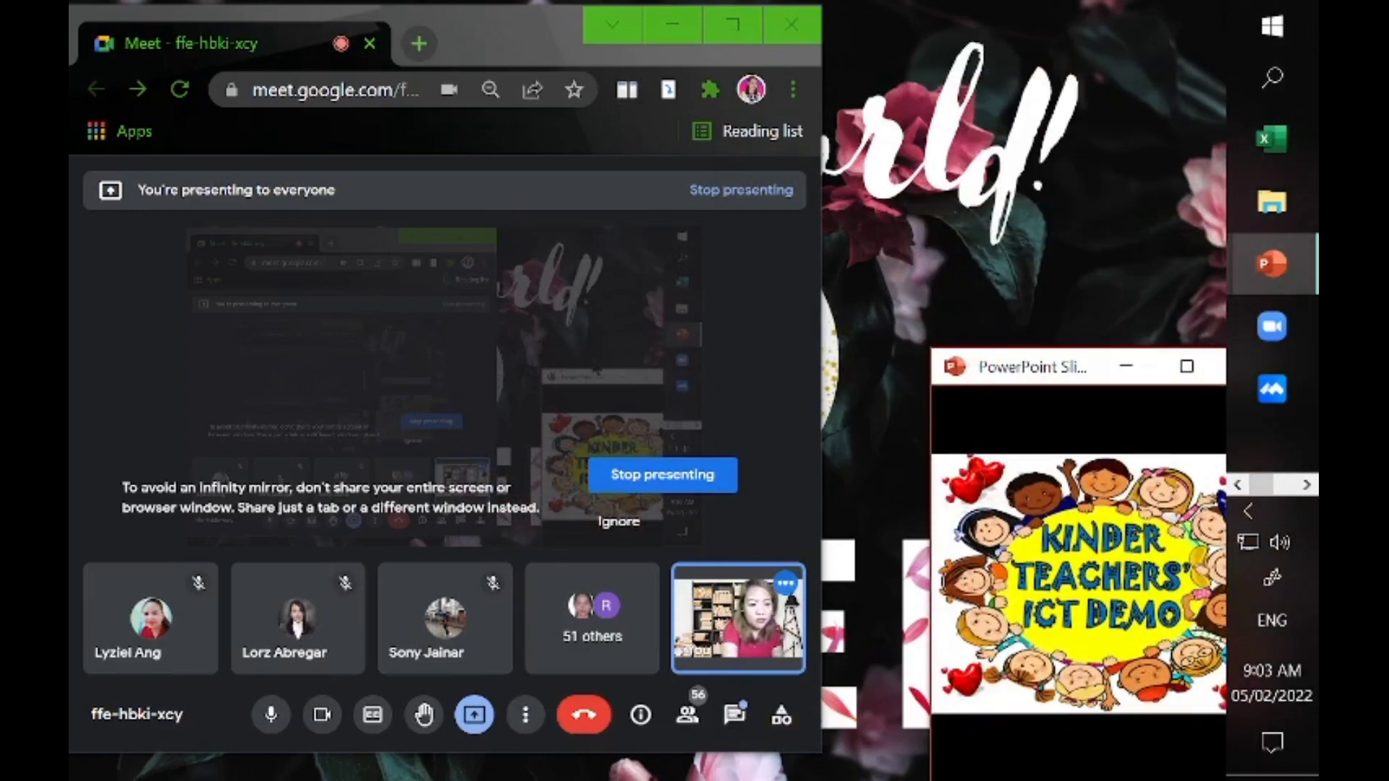
{"action": "mouse_move", "coordinate": [1039, 374]}
{"action": "left_mouse_down"}
{"action": "mouse_move", "coordinate": [901, 92]}
{"action": "mouse_move", "coordinate": [931, 87]}
{"action": "mouse_move", "coordinate": [940, 237]}
{"action": "left_mouse_up"}
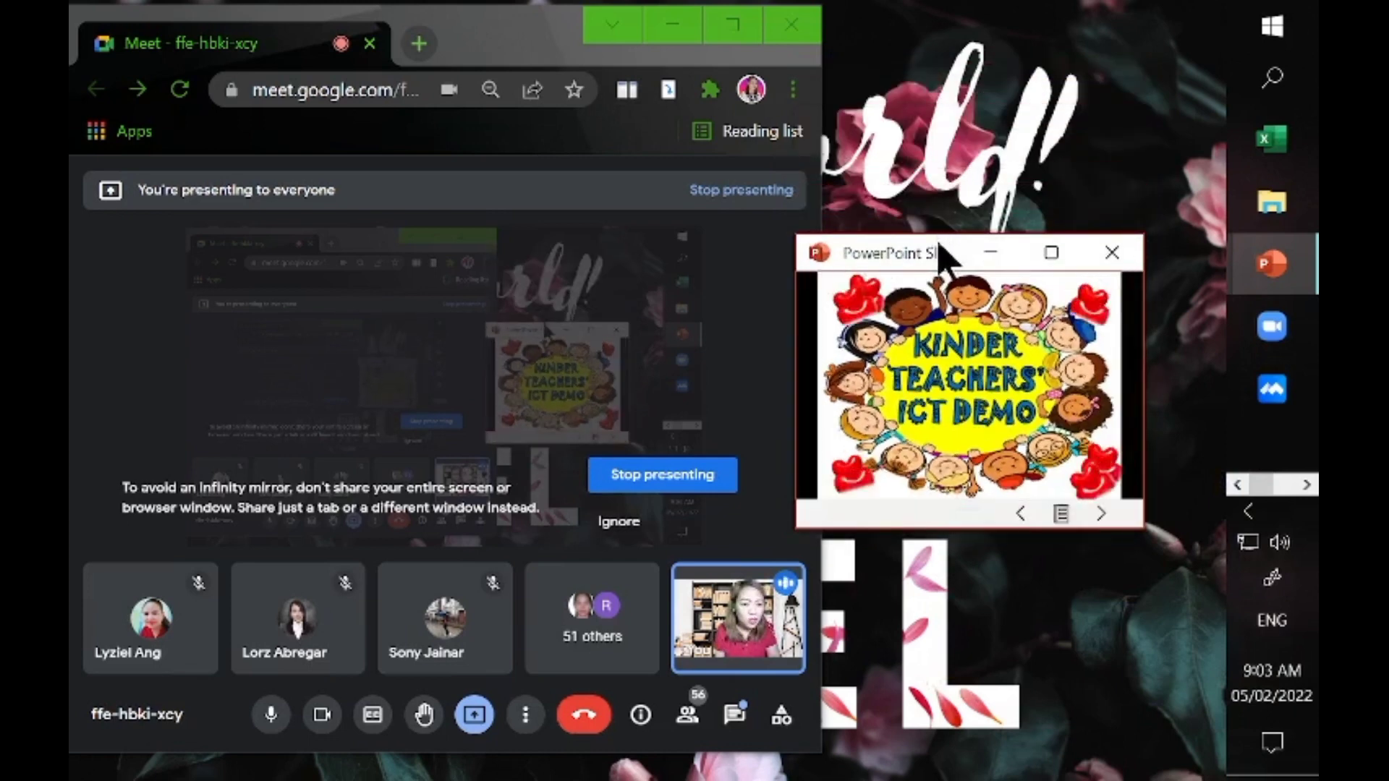
{"action": "left_click_drag", "start_coordinate": [781, 342], "coordinate": [765, 345]}
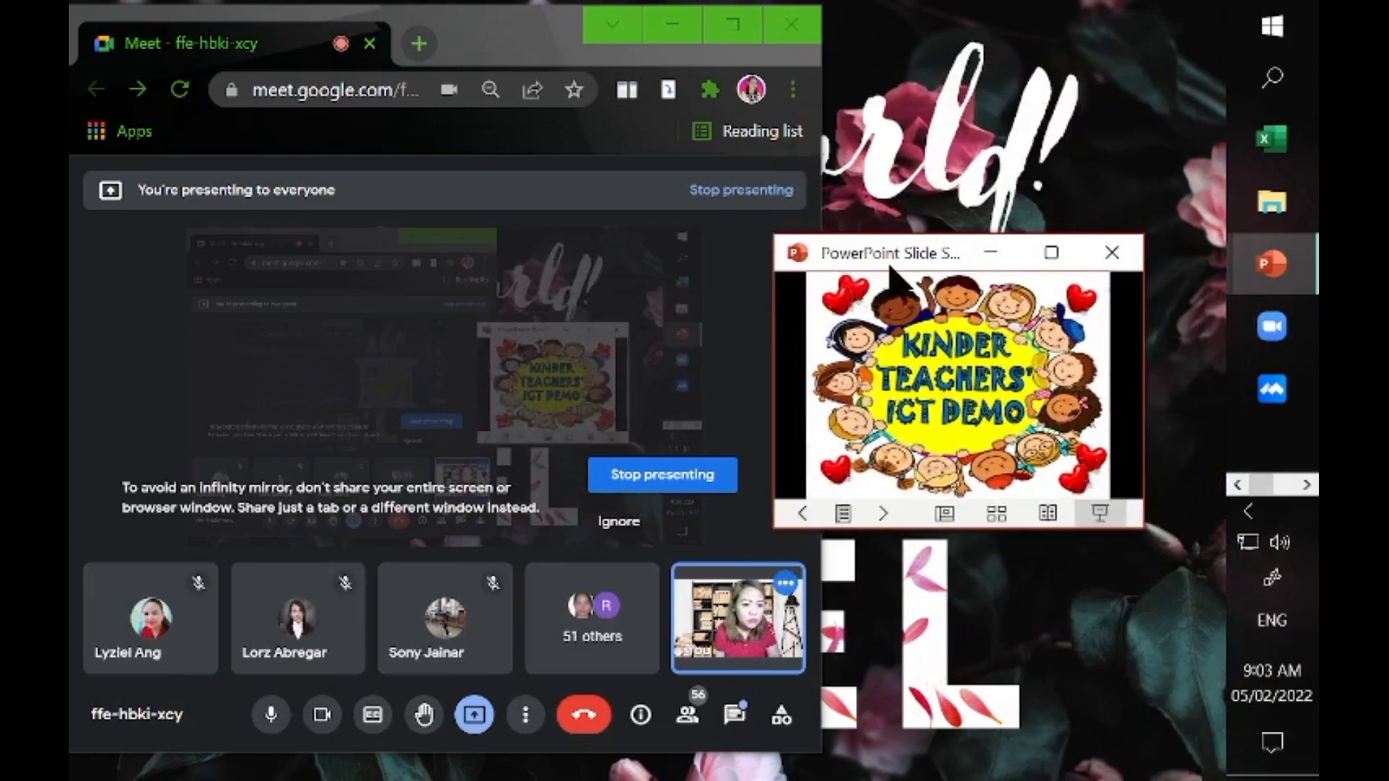
{"action": "mouse_move", "coordinate": [893, 257]}
{"action": "left_mouse_down"}
{"action": "mouse_move", "coordinate": [932, 190]}
{"action": "mouse_move", "coordinate": [969, 36]}
{"action": "left_mouse_up"}
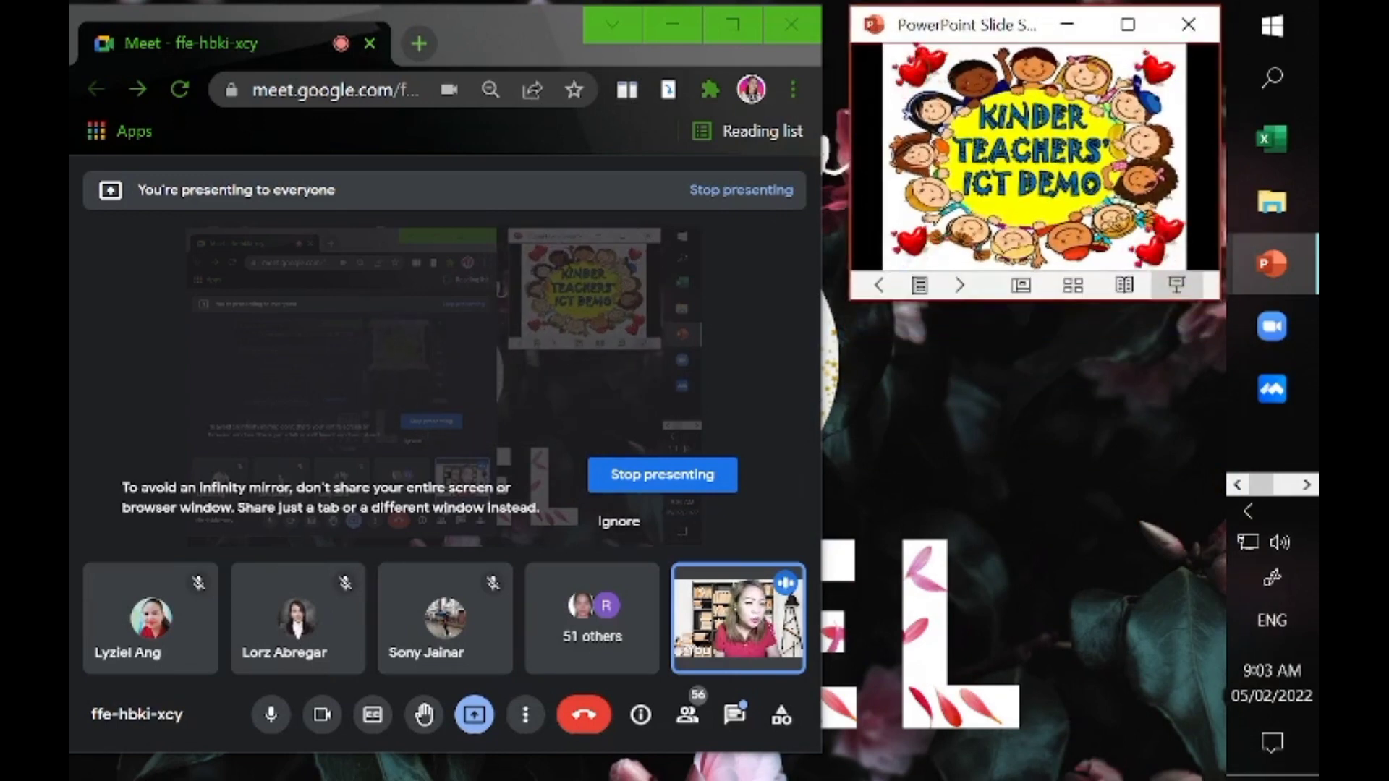
{"action": "left_click_drag", "start_coordinate": [822, 327], "coordinate": [840, 326]}
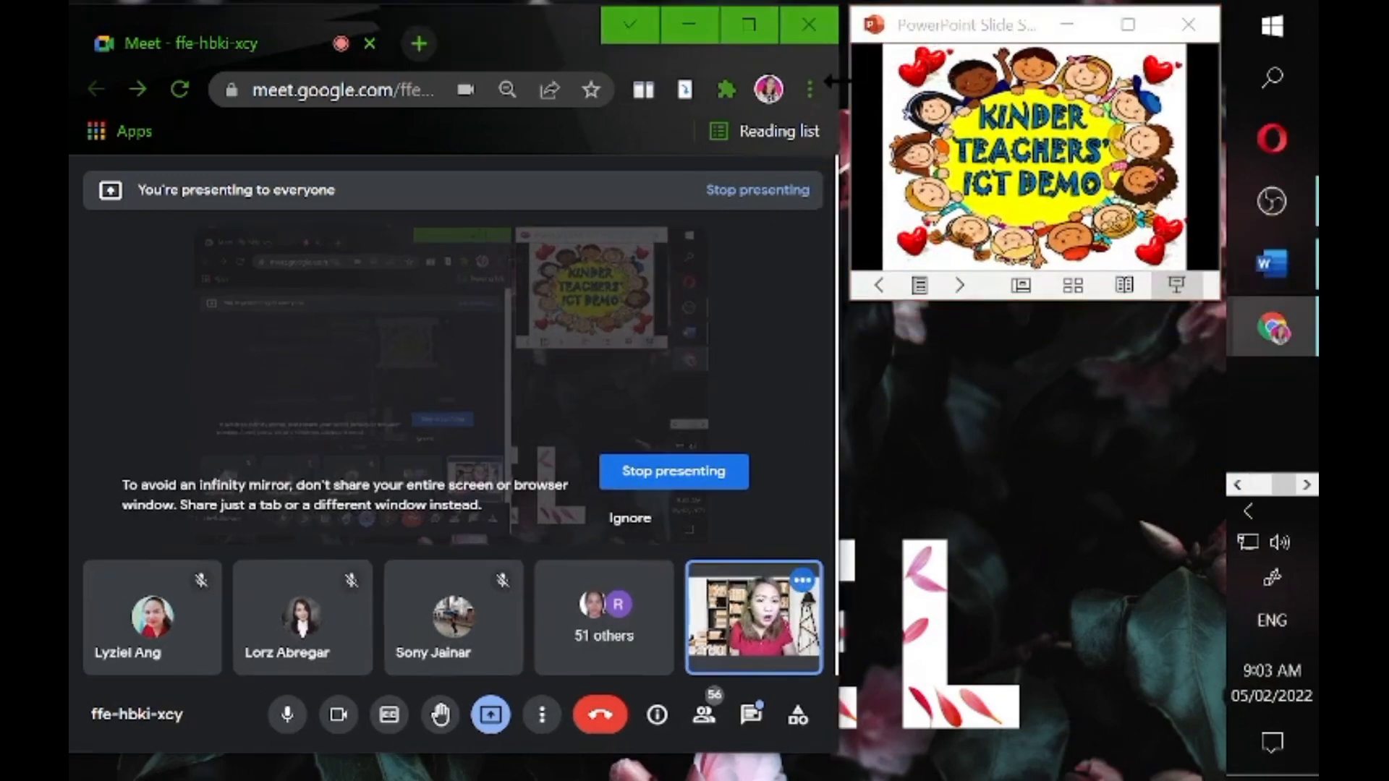
{"action": "left_click", "coordinate": [915, 337]}
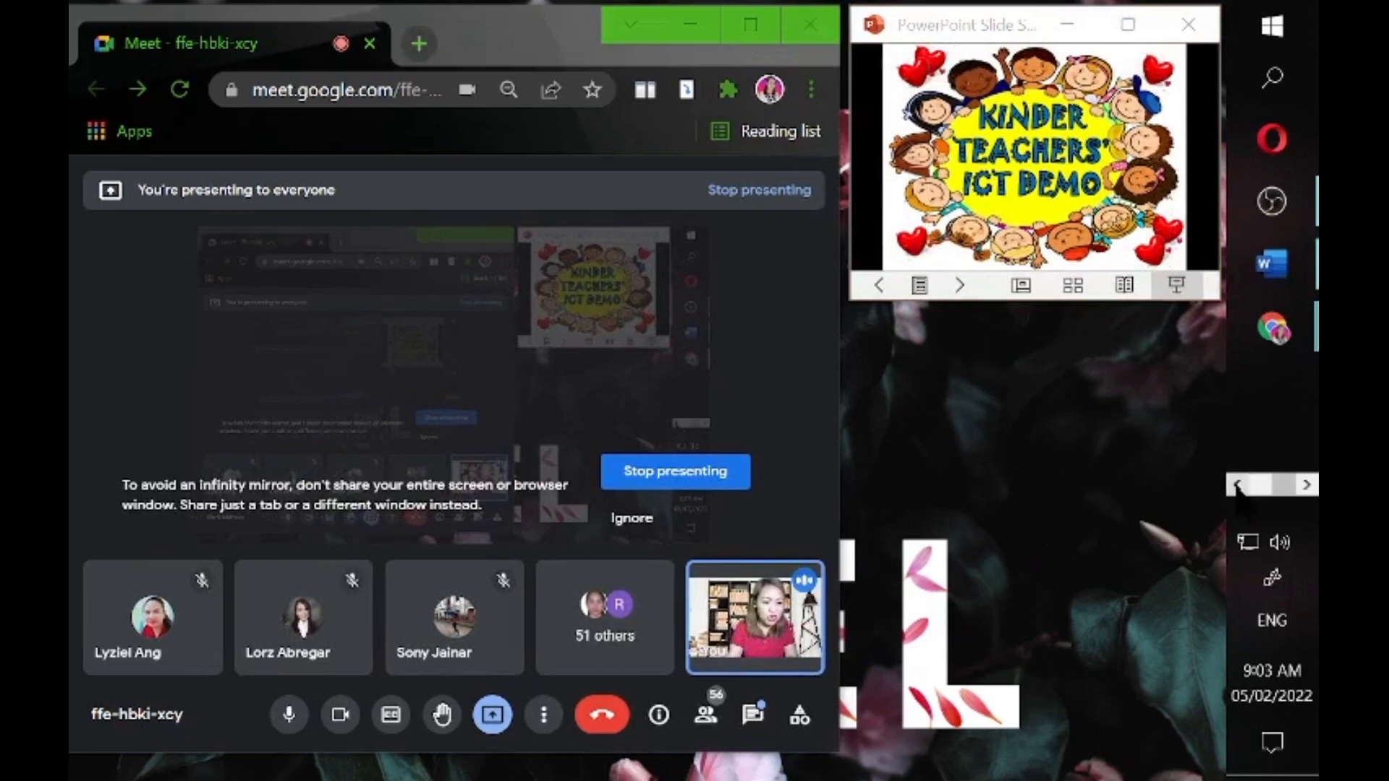
{"action": "mouse_move", "coordinate": [1273, 328]}
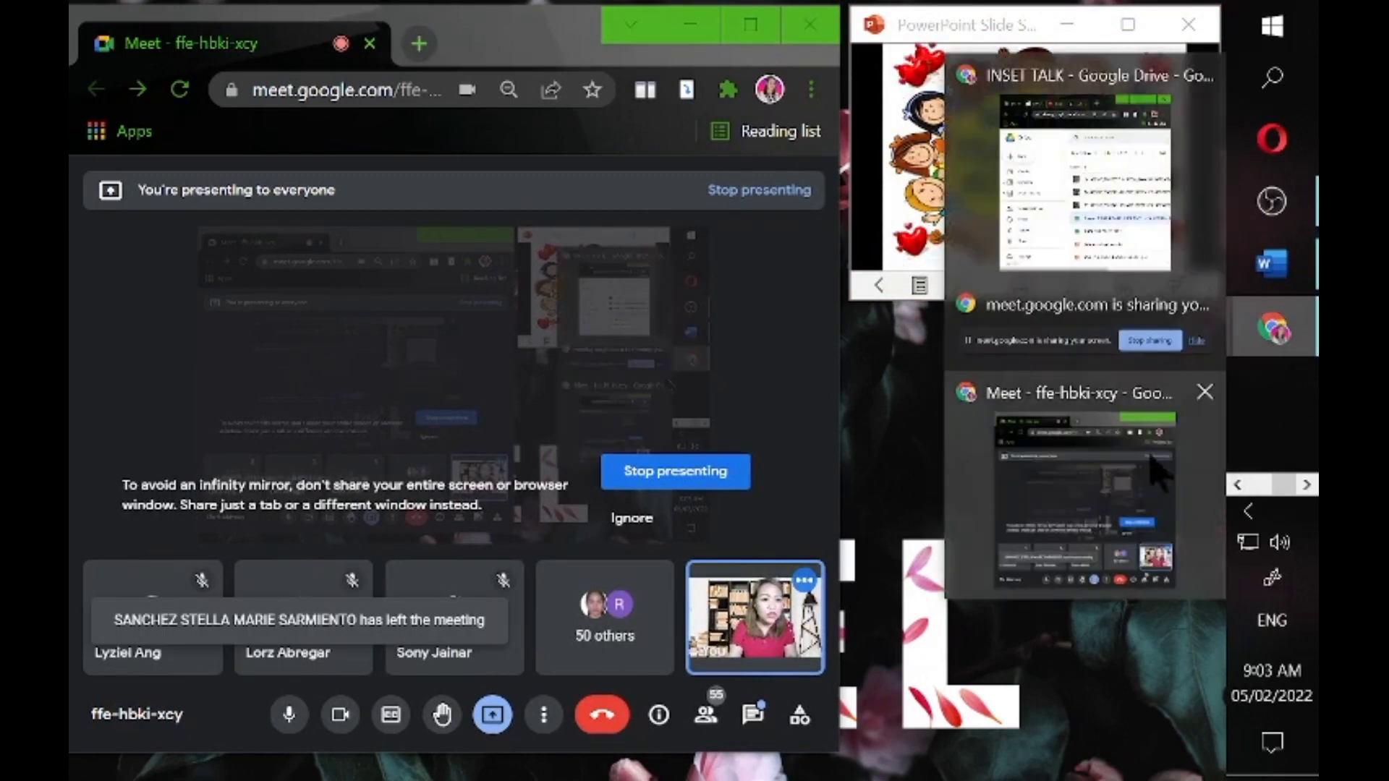
Detach the YouTube tab from the Drive window into its own window over the meeting.
{"action": "left_click", "coordinate": [1090, 356]}
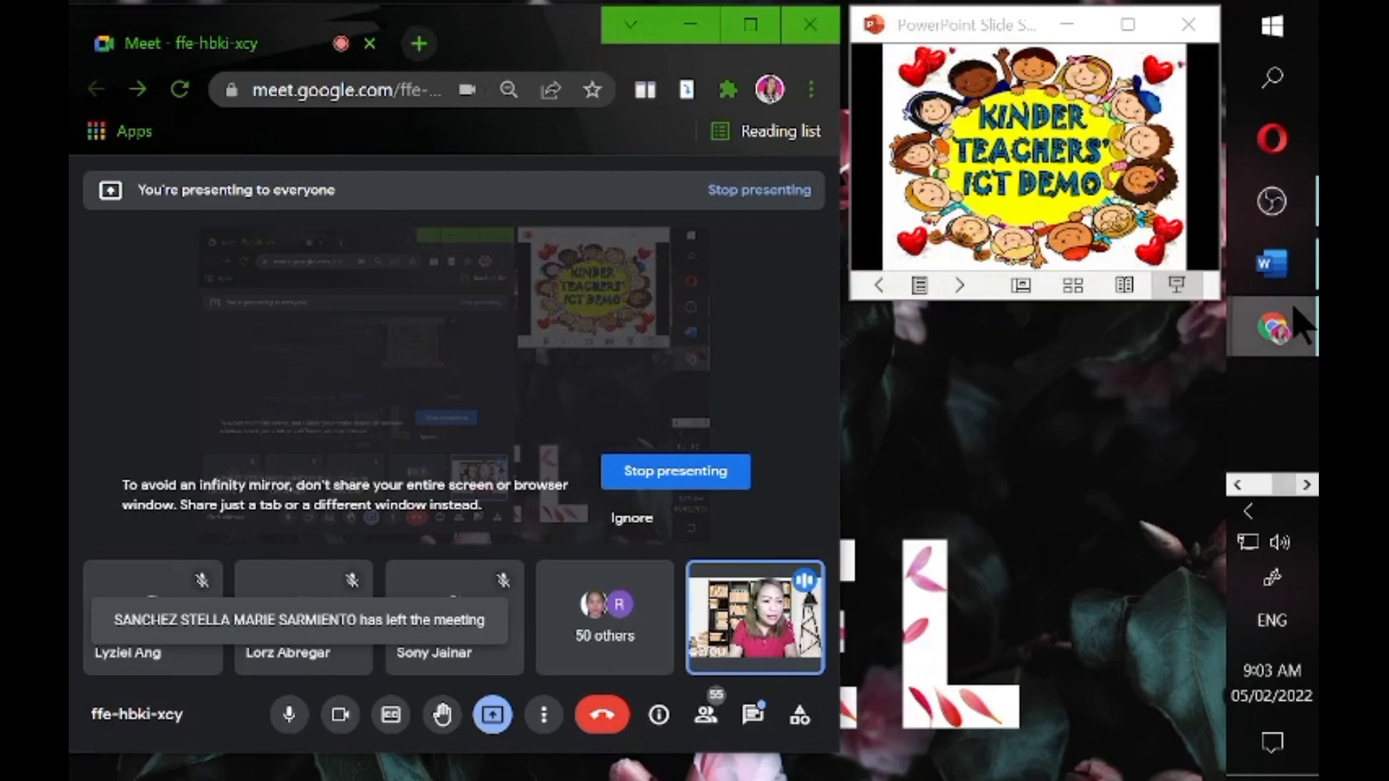
{"action": "mouse_move", "coordinate": [1274, 328]}
{"action": "left_click", "coordinate": [1085, 174]}
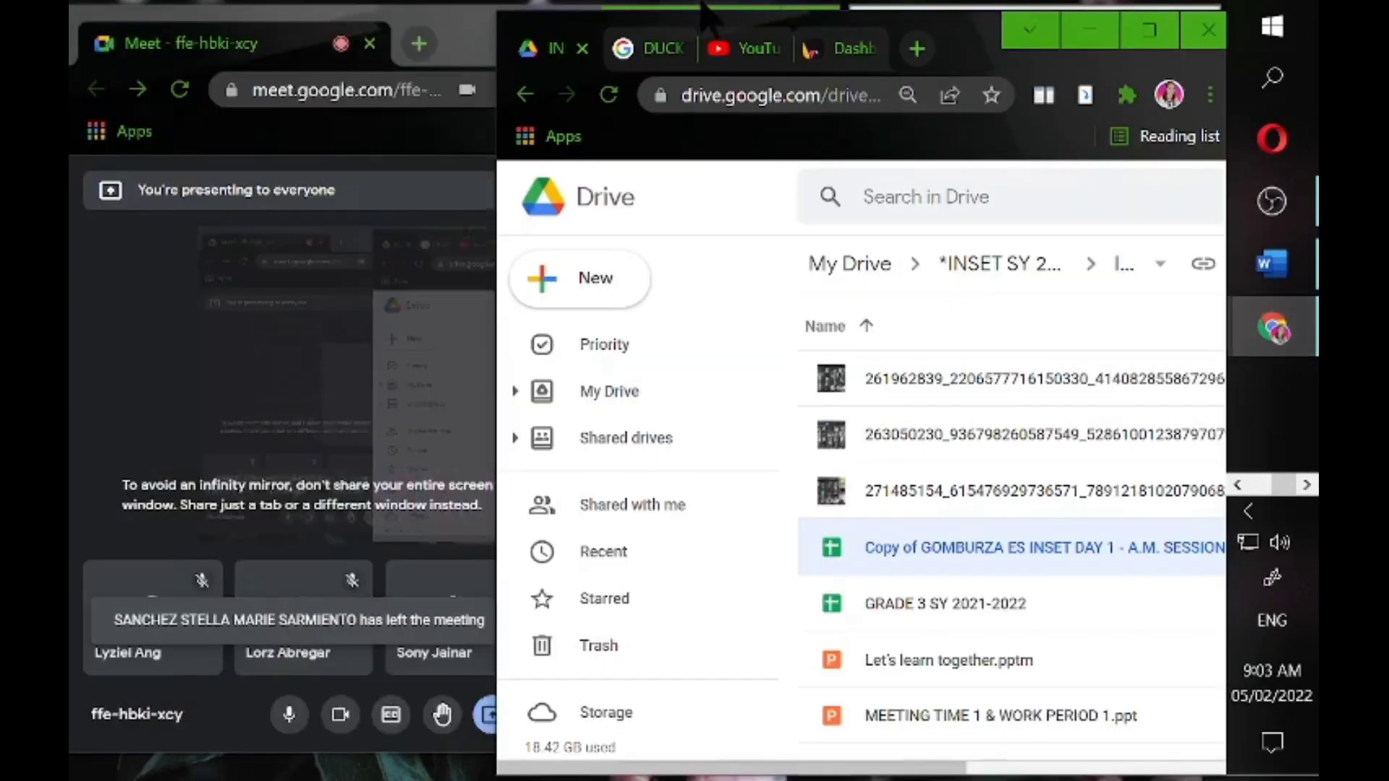
{"action": "left_click", "coordinate": [738, 49]}
{"action": "left_click_drag", "start_coordinate": [747, 63], "coordinate": [494, 252]}
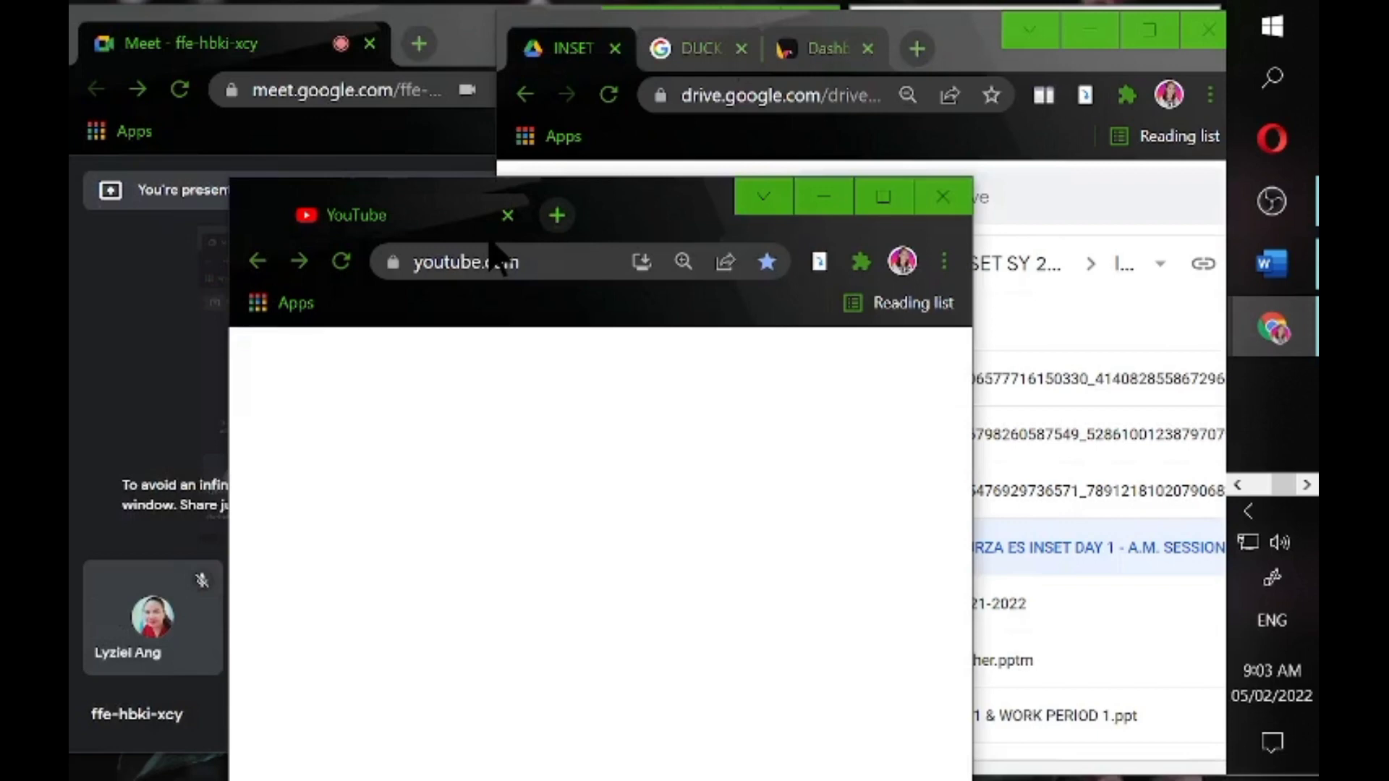
{"action": "left_click_drag", "start_coordinate": [493, 252], "coordinate": [587, 251]}
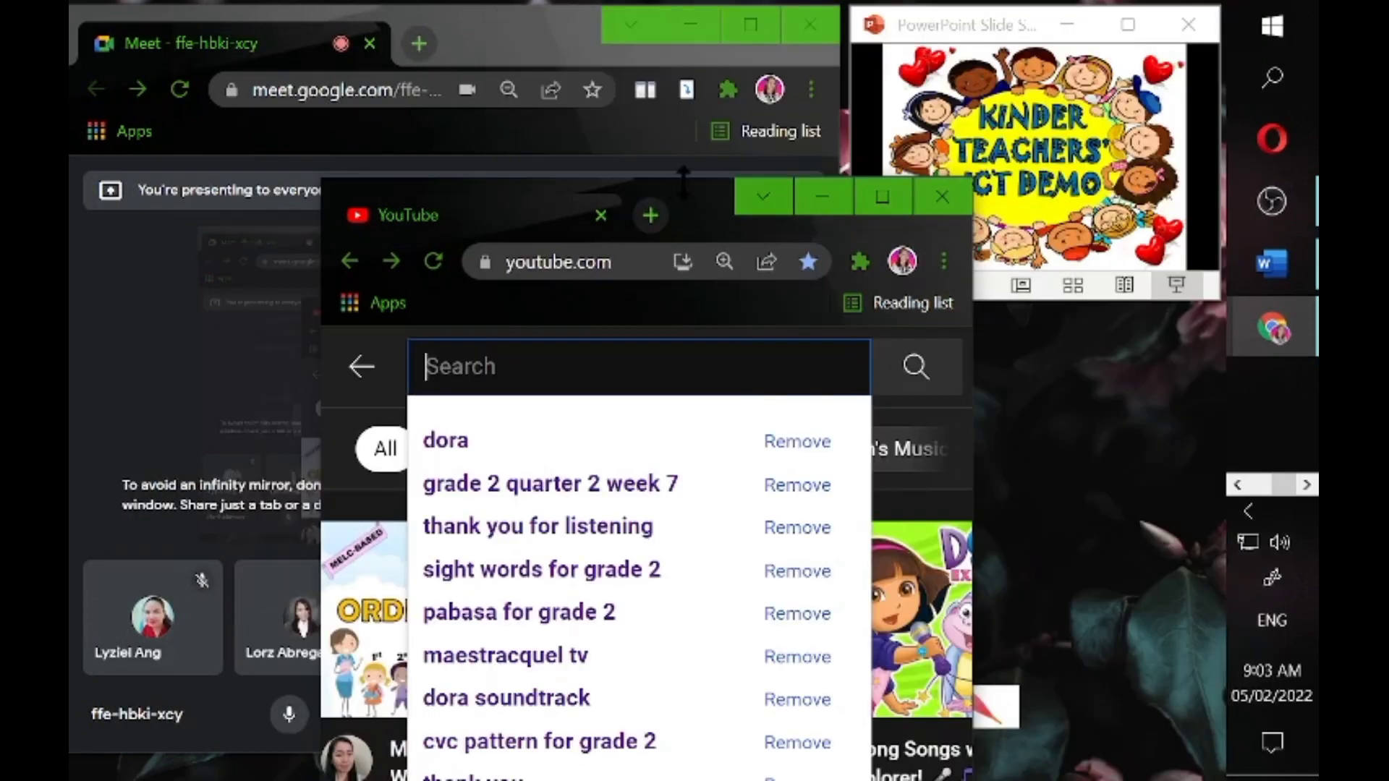
{"action": "left_click_drag", "start_coordinate": [682, 182], "coordinate": [903, 223]}
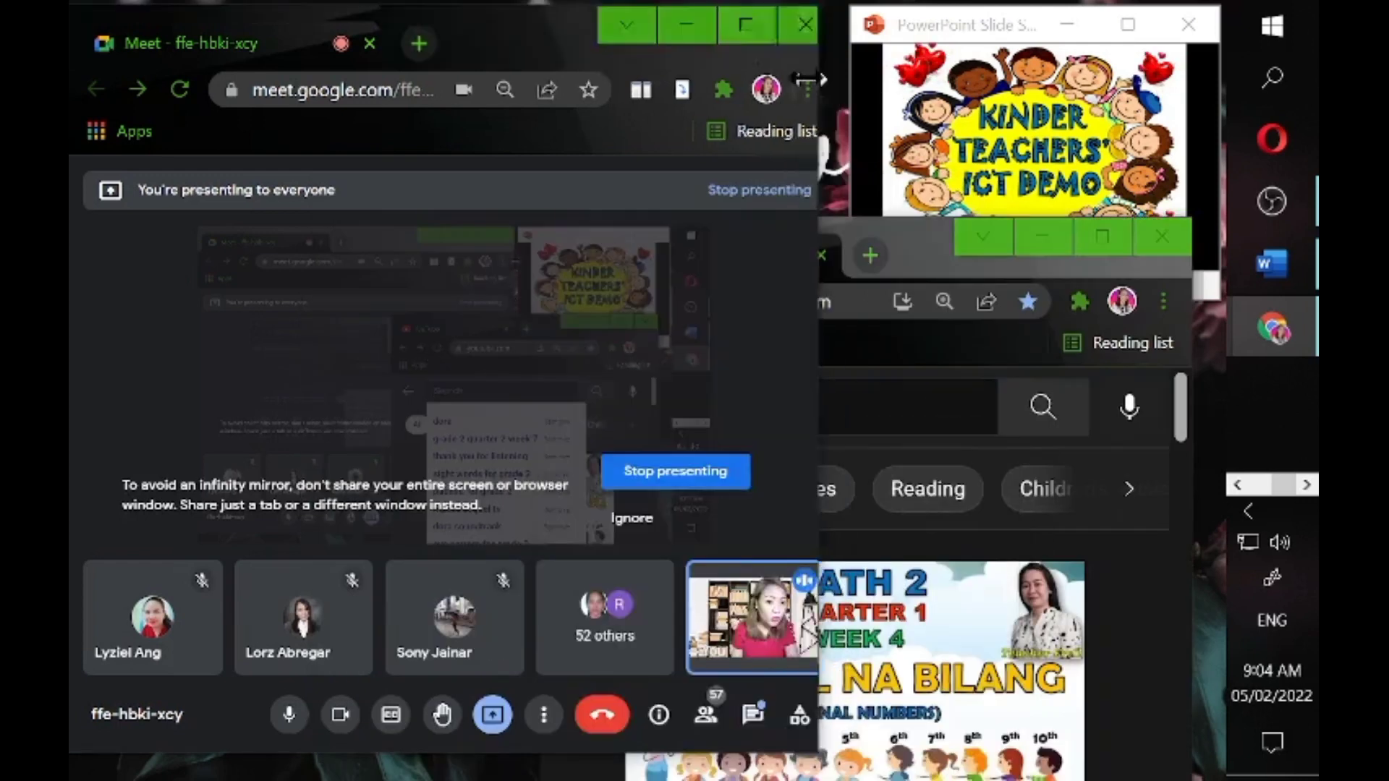
Rearrange the Meet, YouTube and slide show windows, then minimize the slide show.
{"action": "left_click_drag", "start_coordinate": [832, 85], "coordinate": [709, 85]}
{"action": "left_click", "coordinate": [931, 257]}
{"action": "left_click_drag", "start_coordinate": [932, 257], "coordinate": [966, 220]}
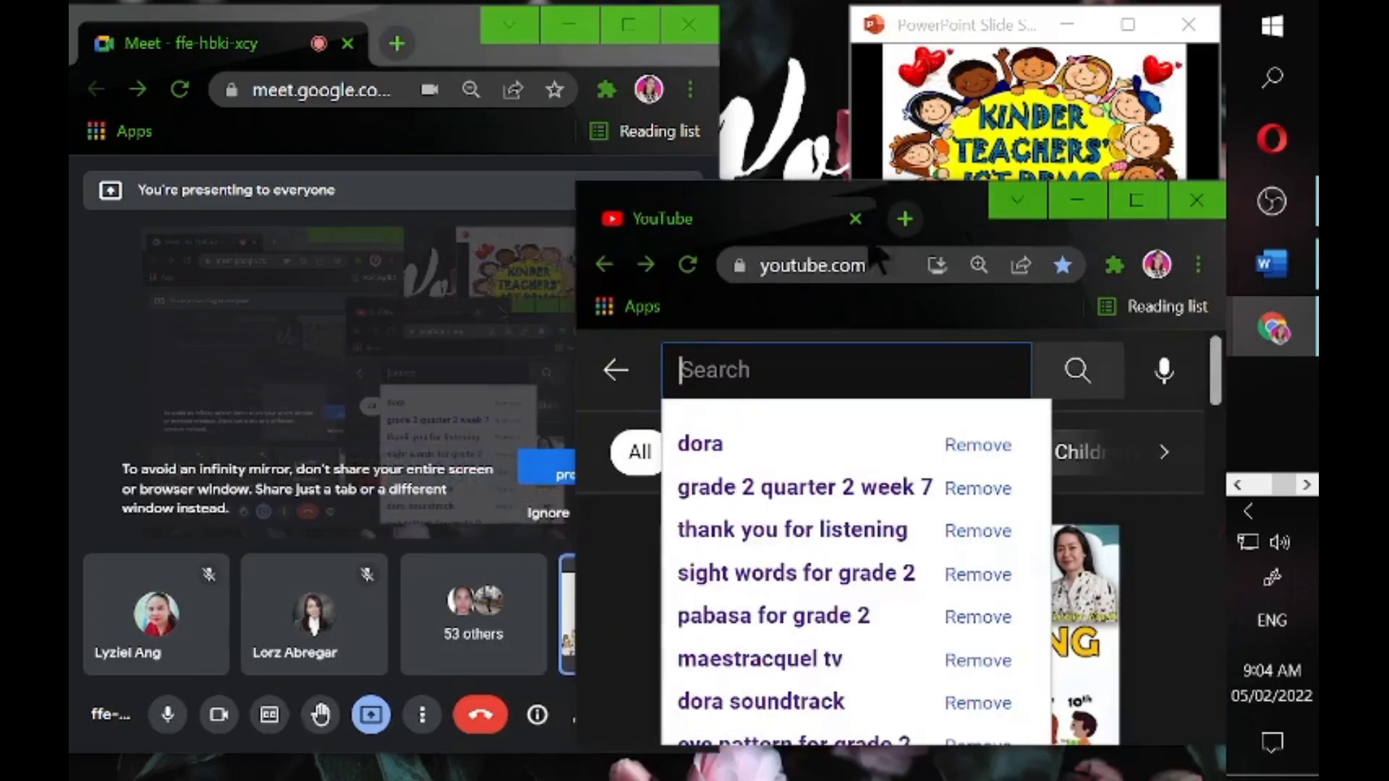
{"action": "left_click", "coordinate": [716, 109]}
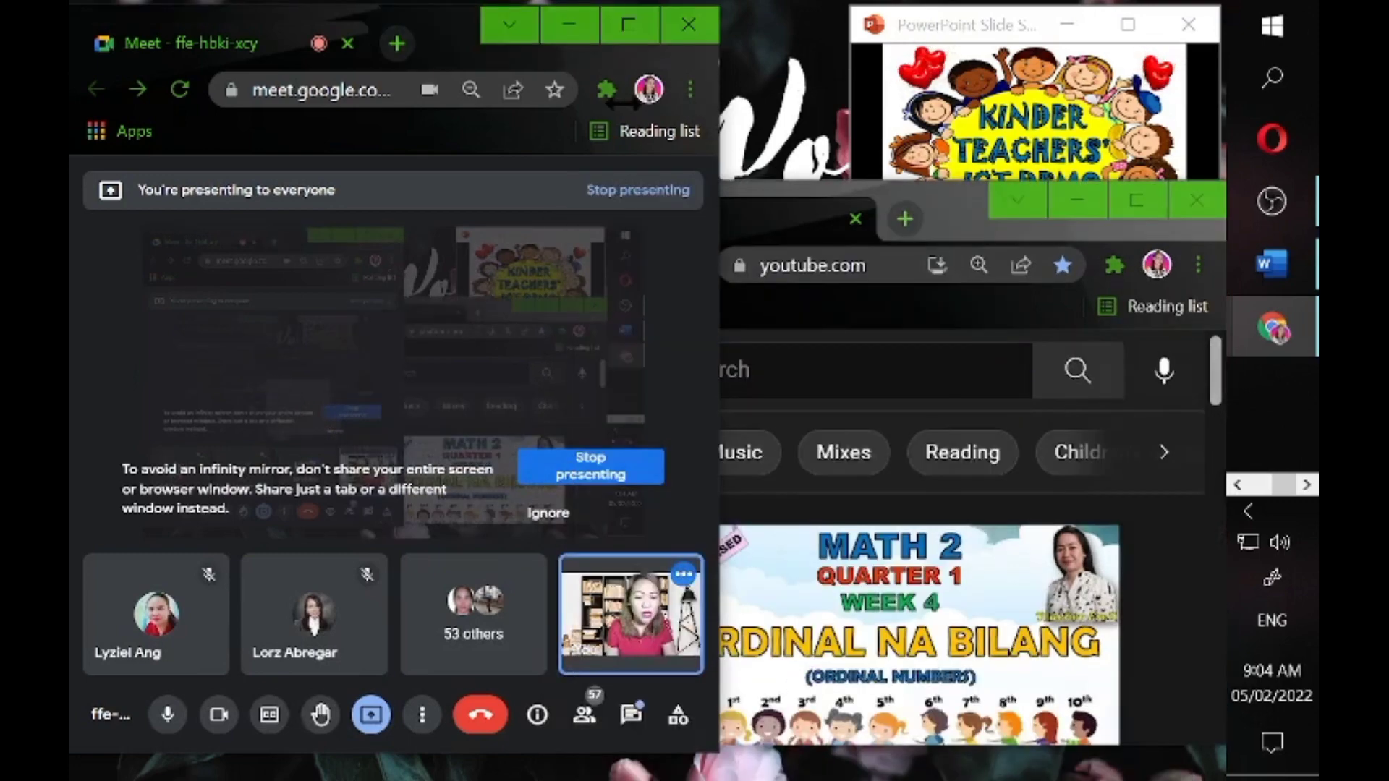
{"action": "left_click_drag", "start_coordinate": [793, 204], "coordinate": [805, 239]}
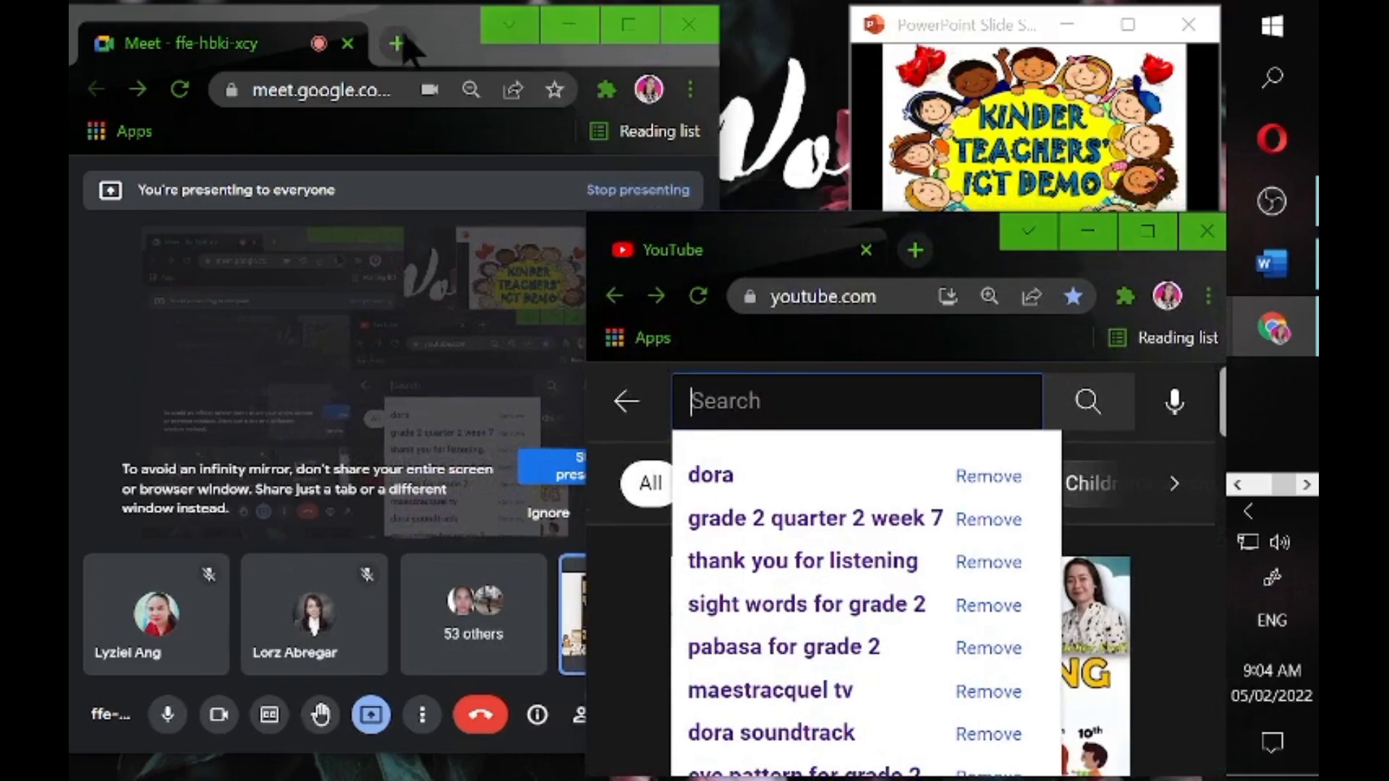
{"action": "left_click_drag", "start_coordinate": [458, 63], "coordinate": [450, 82]}
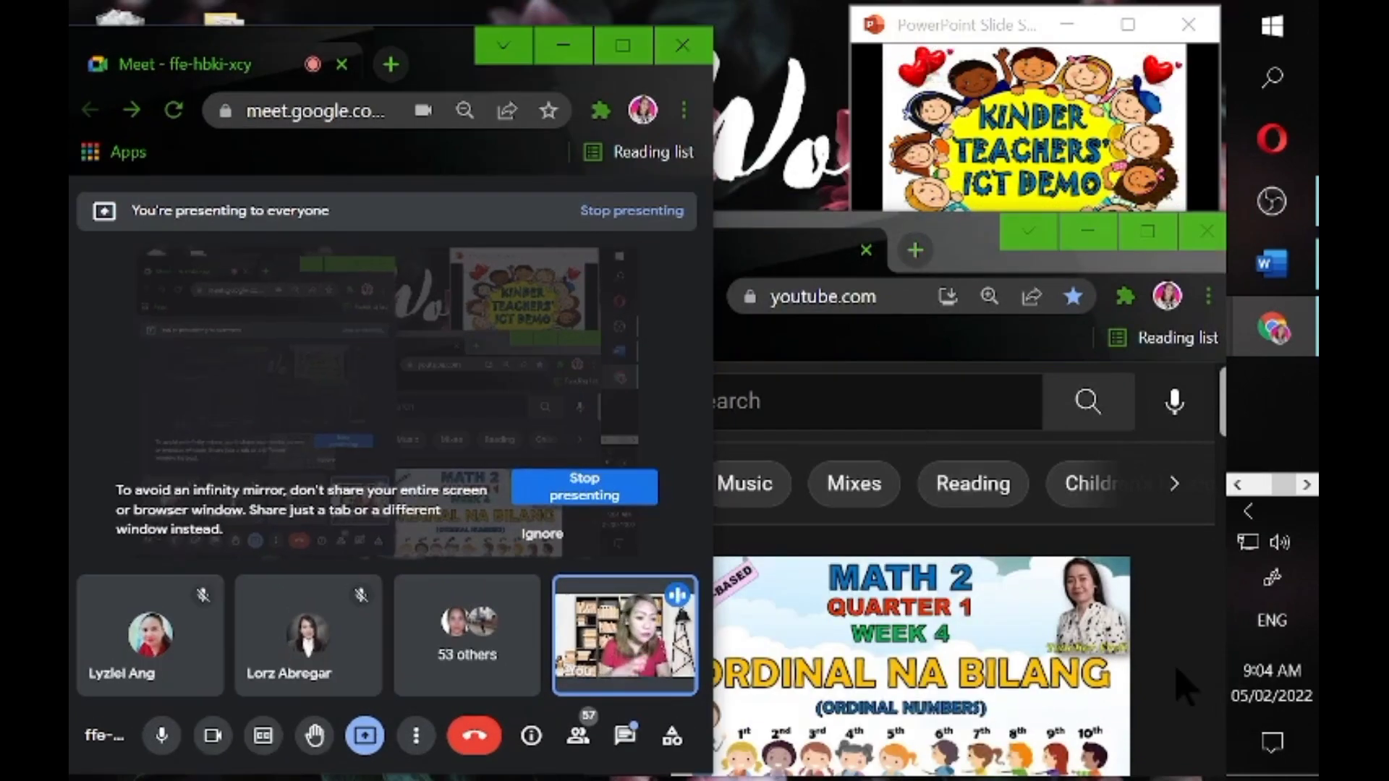
{"action": "left_click_drag", "start_coordinate": [939, 217], "coordinate": [940, 261]}
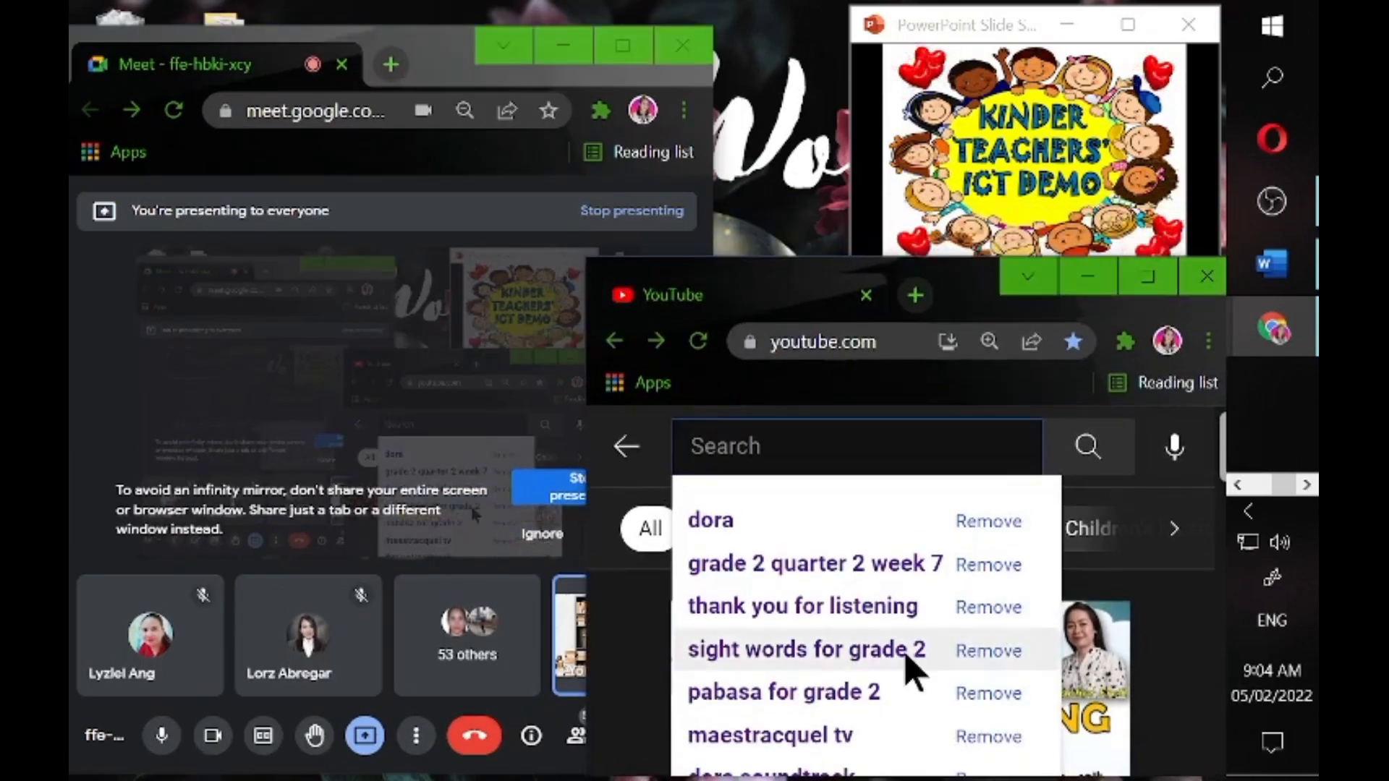
{"action": "left_click_drag", "start_coordinate": [1023, 32], "coordinate": [1014, 33]}
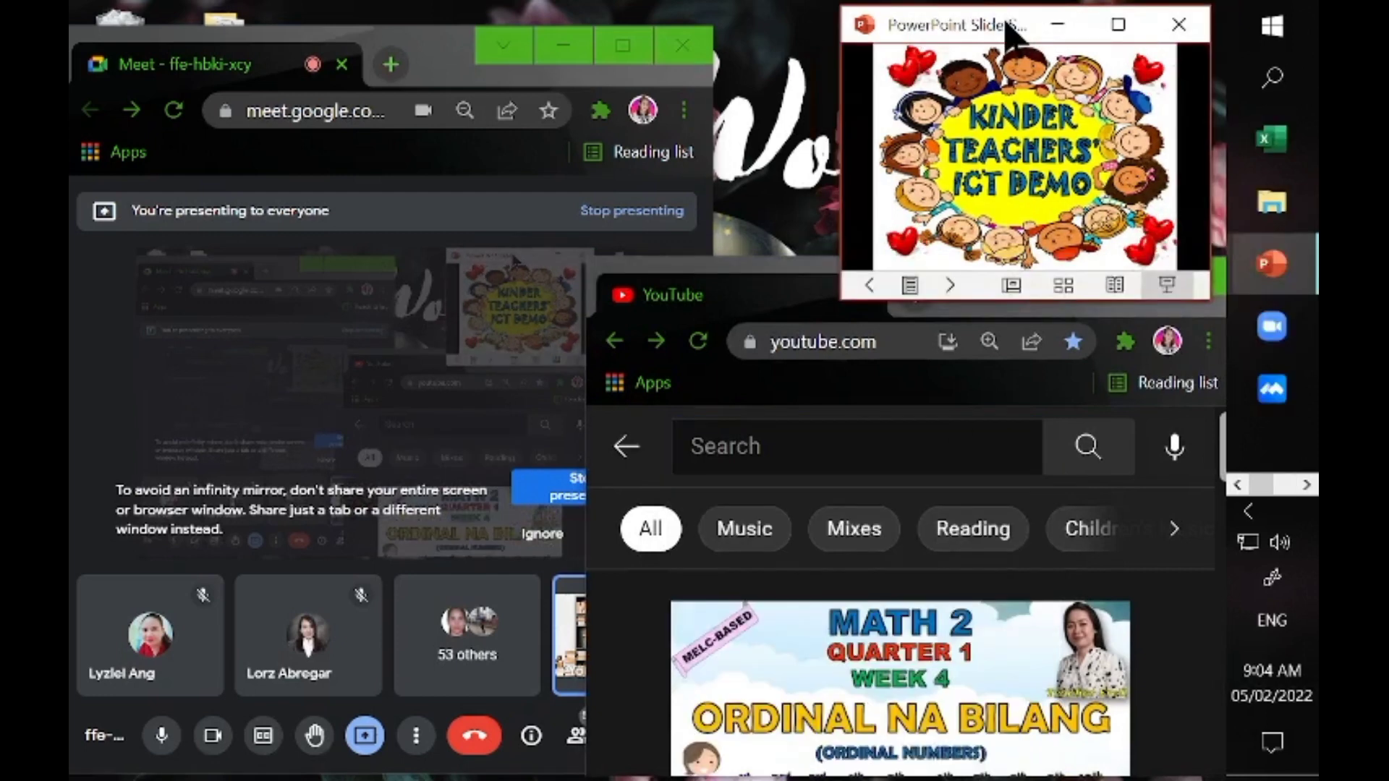
{"action": "left_click_drag", "start_coordinate": [456, 67], "coordinate": [463, 52]}
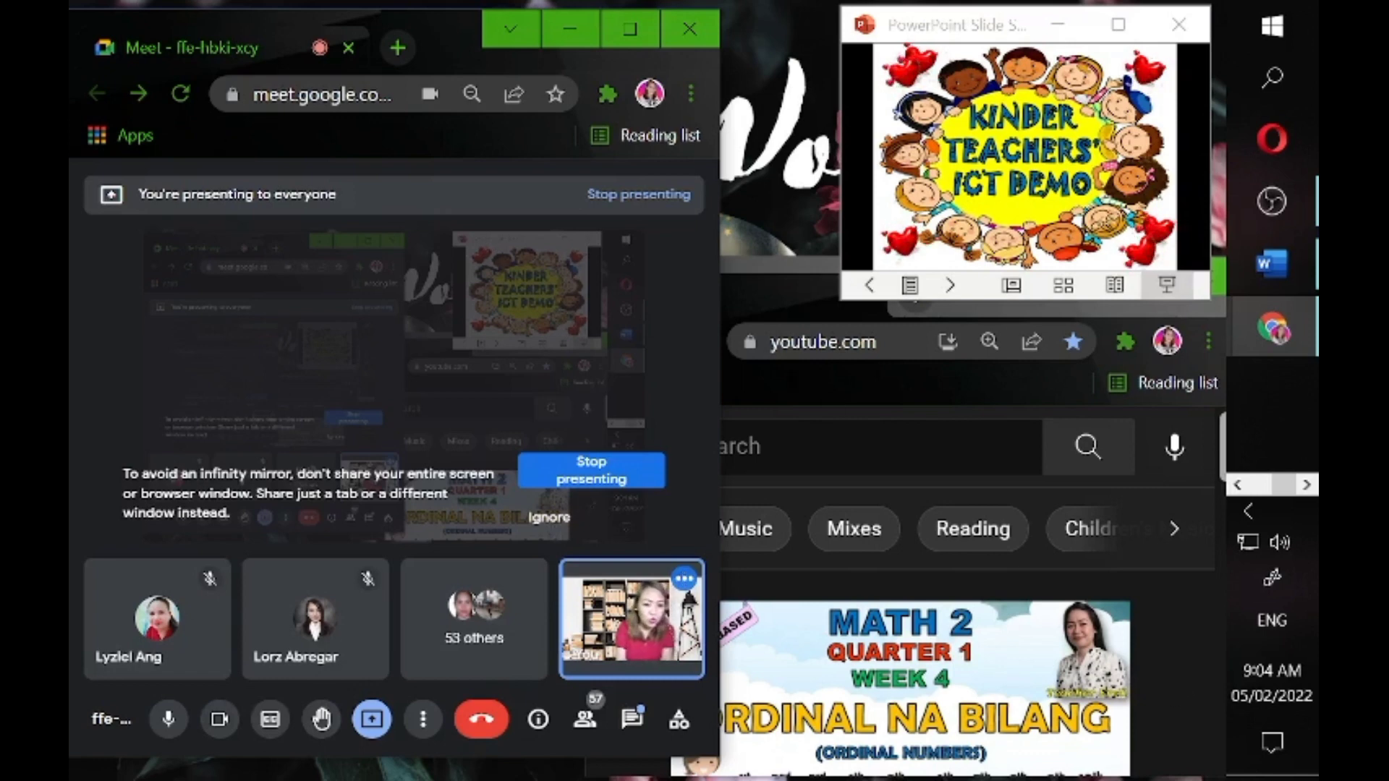
{"action": "left_click", "coordinate": [824, 447]}
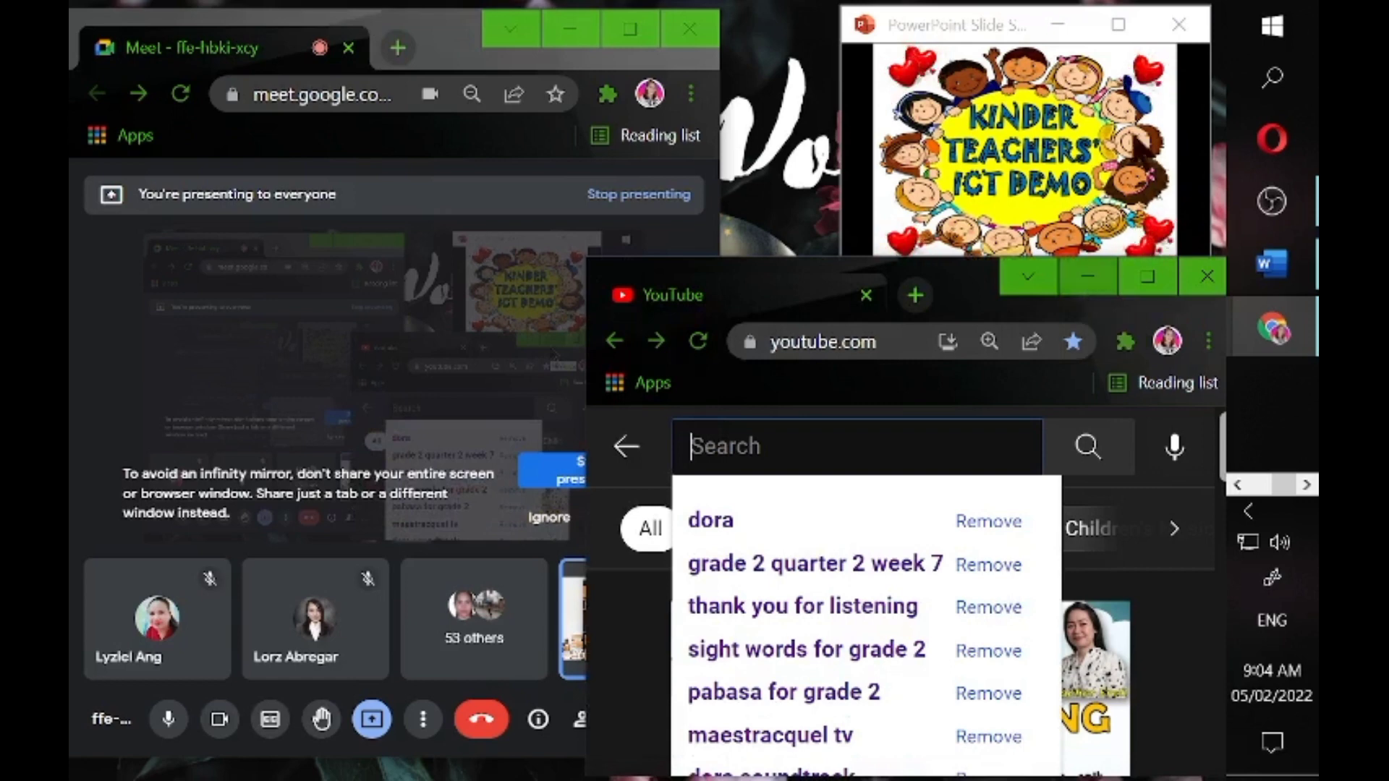
{"action": "left_click", "coordinate": [1089, 278]}
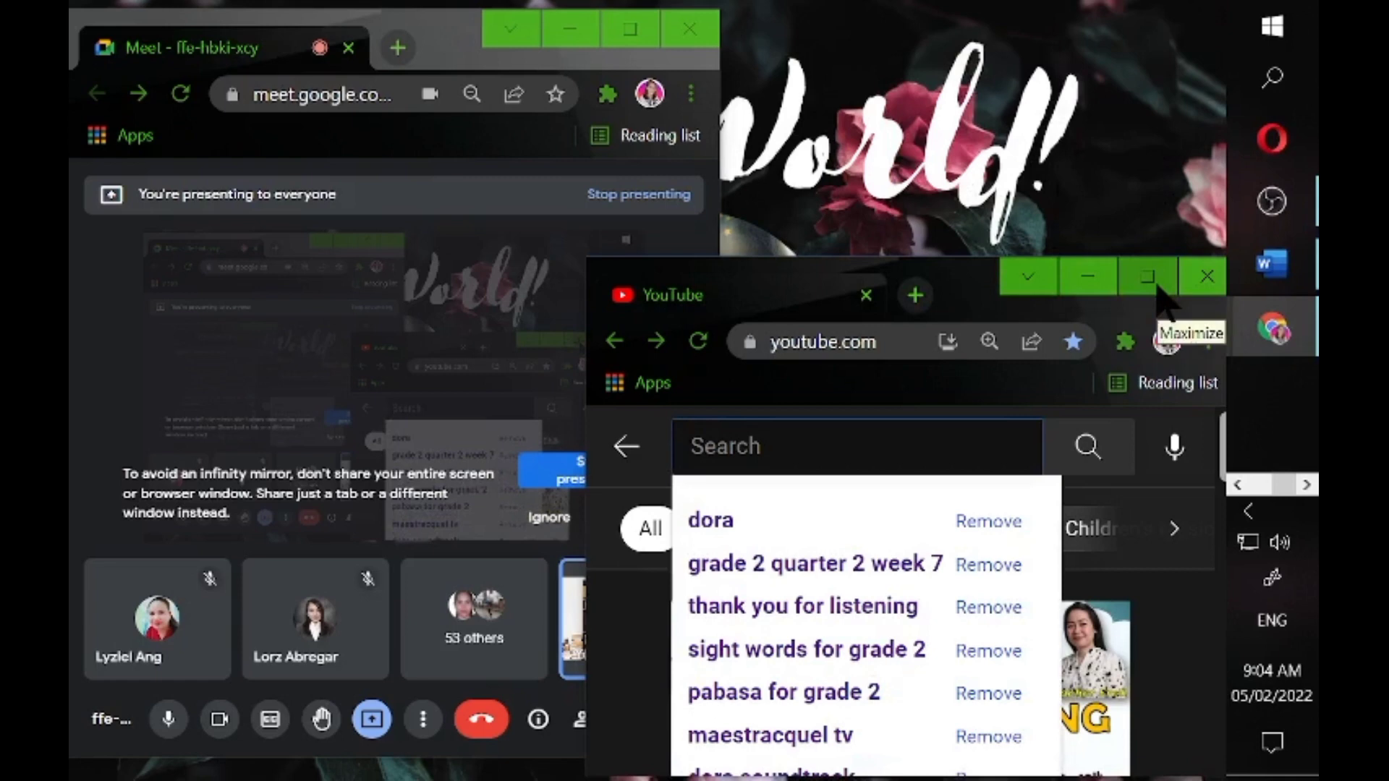
Maximize YouTube and open the PRAISE AND WORSHIP SONGS playlist from the expanded guide.
{"action": "left_click", "coordinate": [1148, 278]}
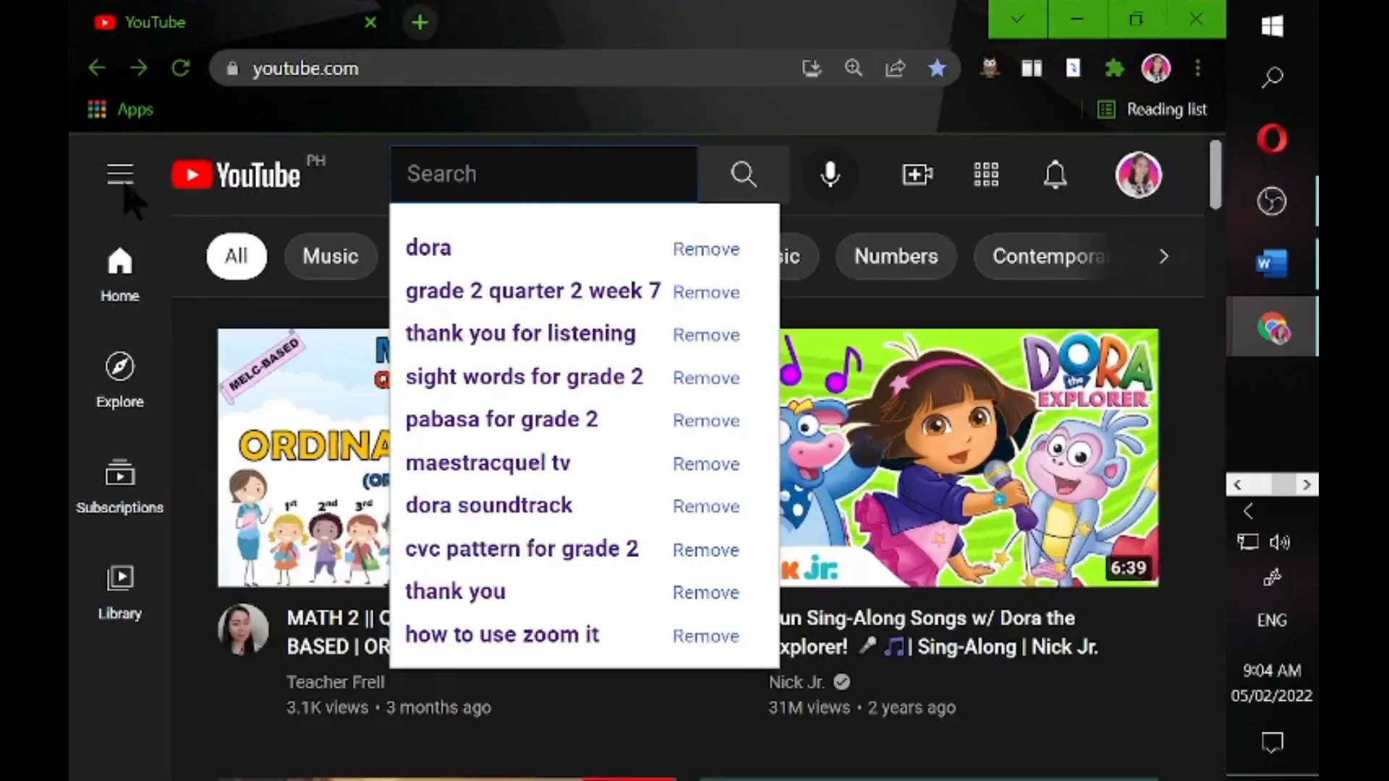
{"action": "left_click", "coordinate": [121, 175]}
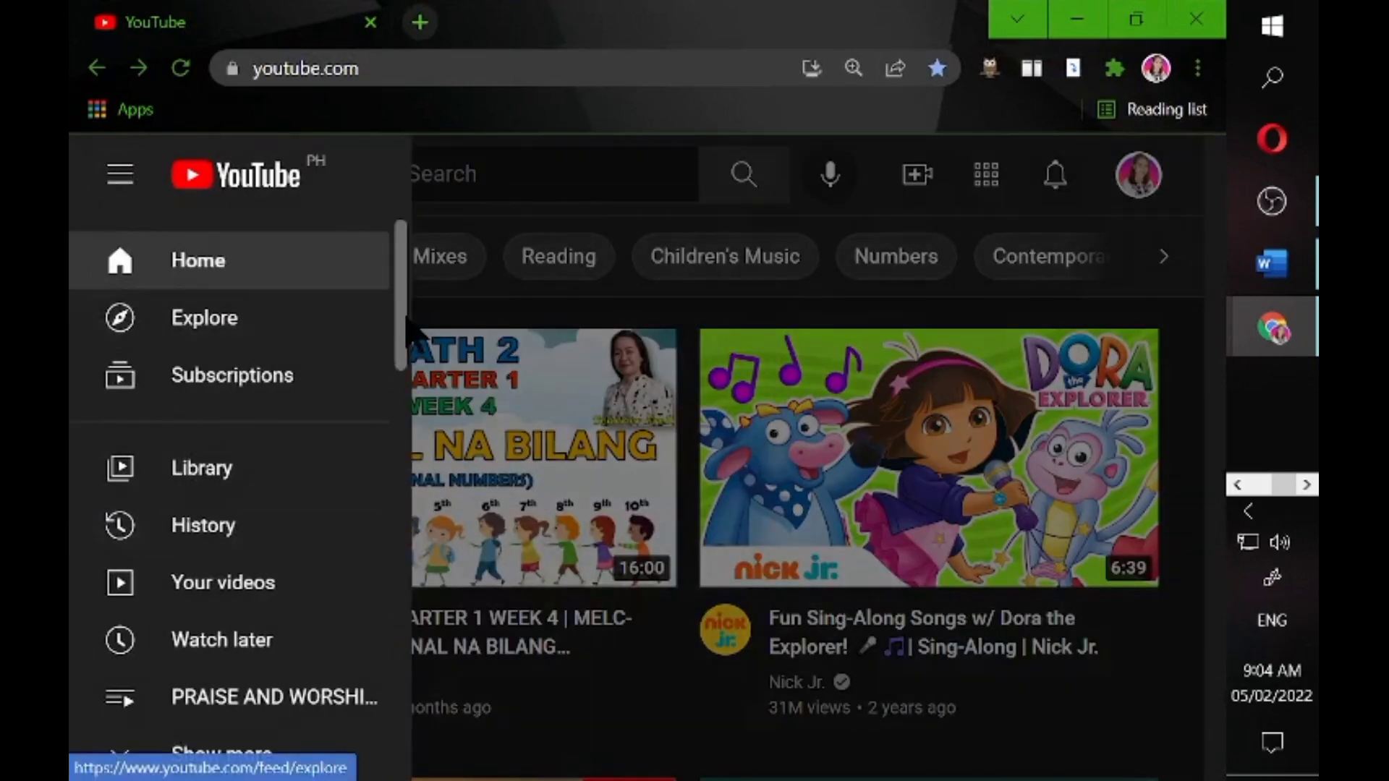
{"action": "left_click_drag", "start_coordinate": [400, 336], "coordinate": [397, 429]}
{"action": "left_click", "coordinate": [241, 404]}
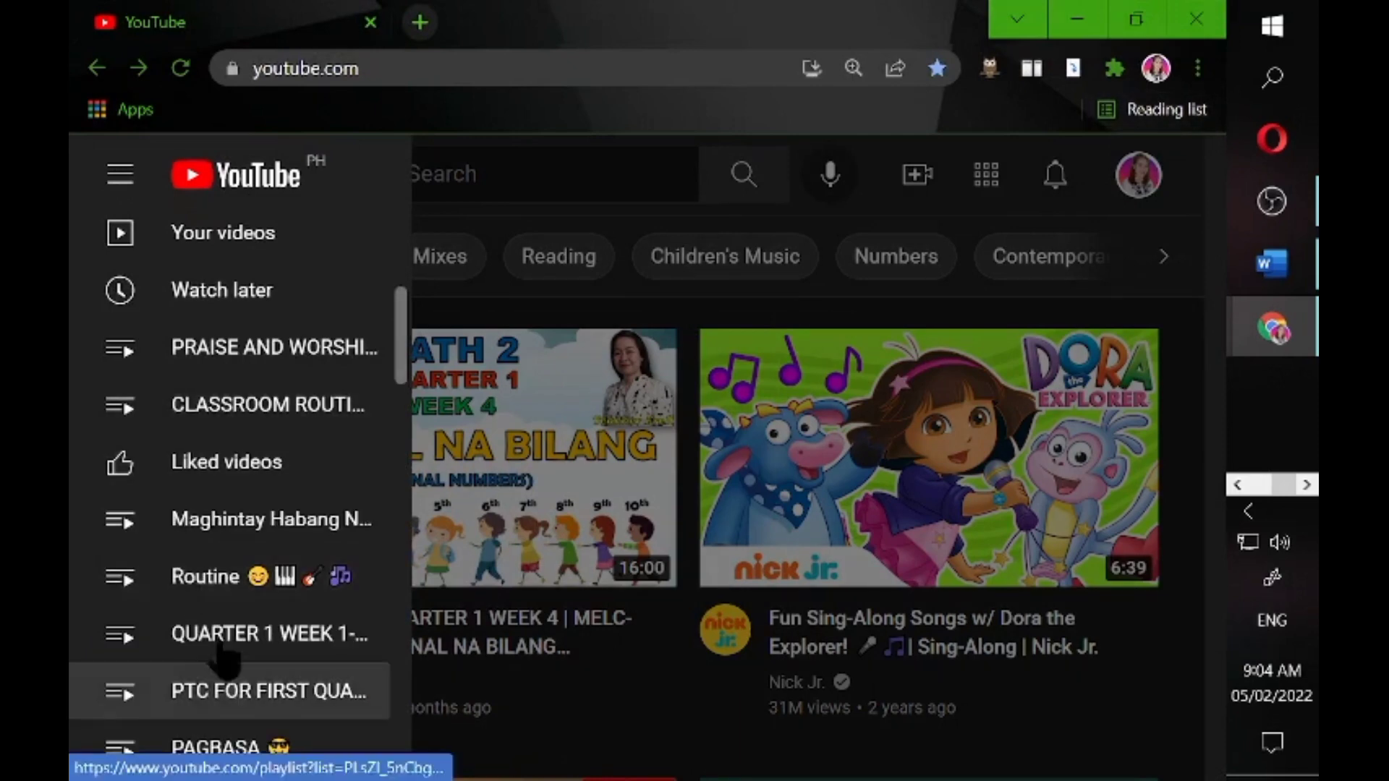
{"action": "left_click", "coordinate": [261, 364]}
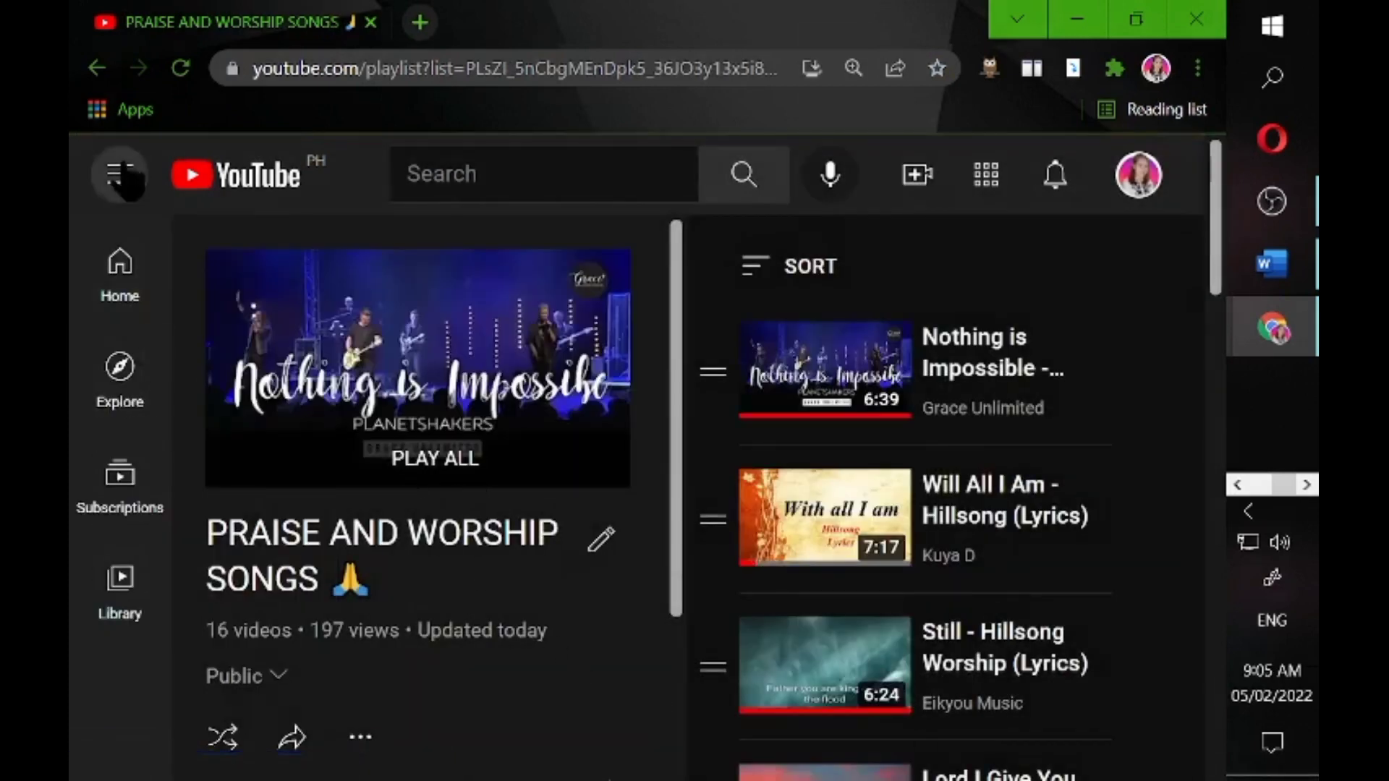
Open the CLASSROOM ROUTINE playlist, then minimize YouTube.
{"action": "left_click", "coordinate": [119, 174]}
{"action": "left_click", "coordinate": [282, 418]}
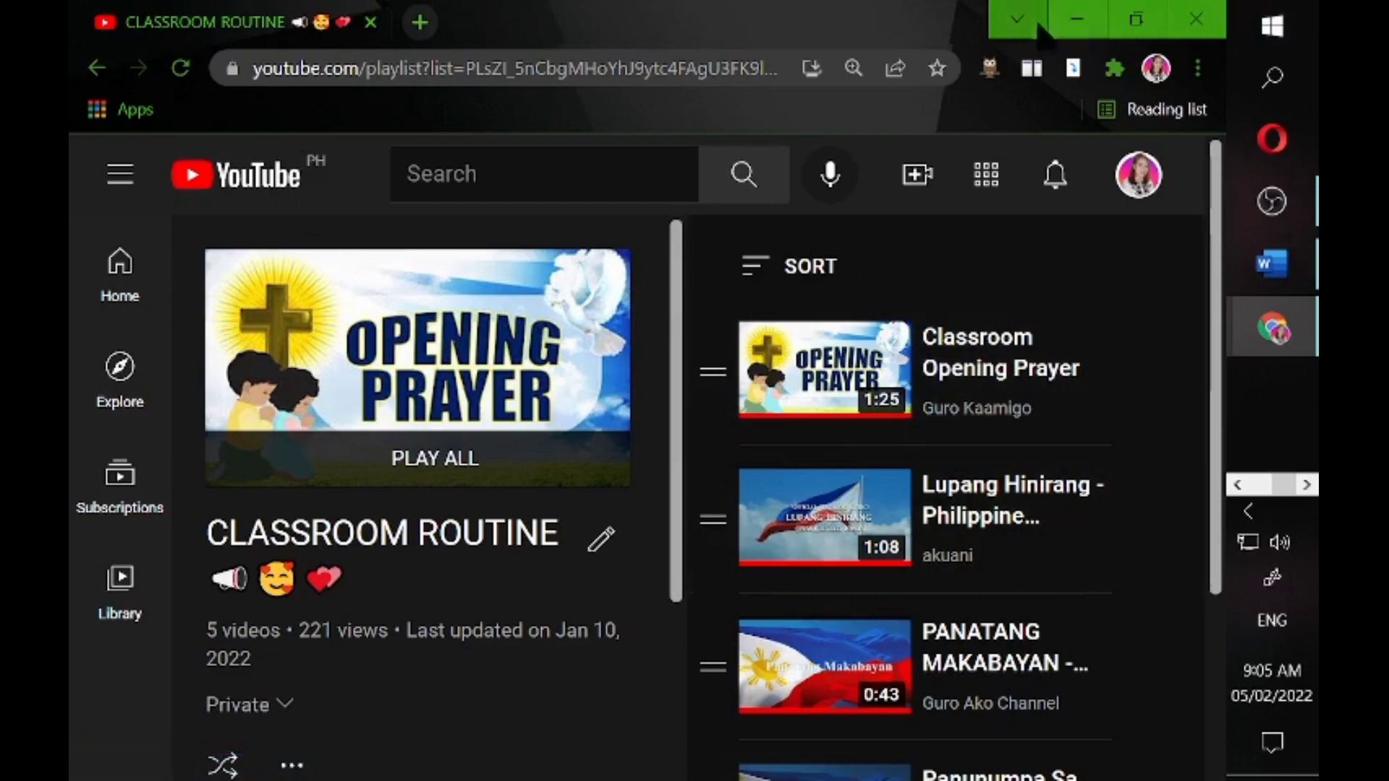
{"action": "left_click", "coordinate": [1074, 40]}
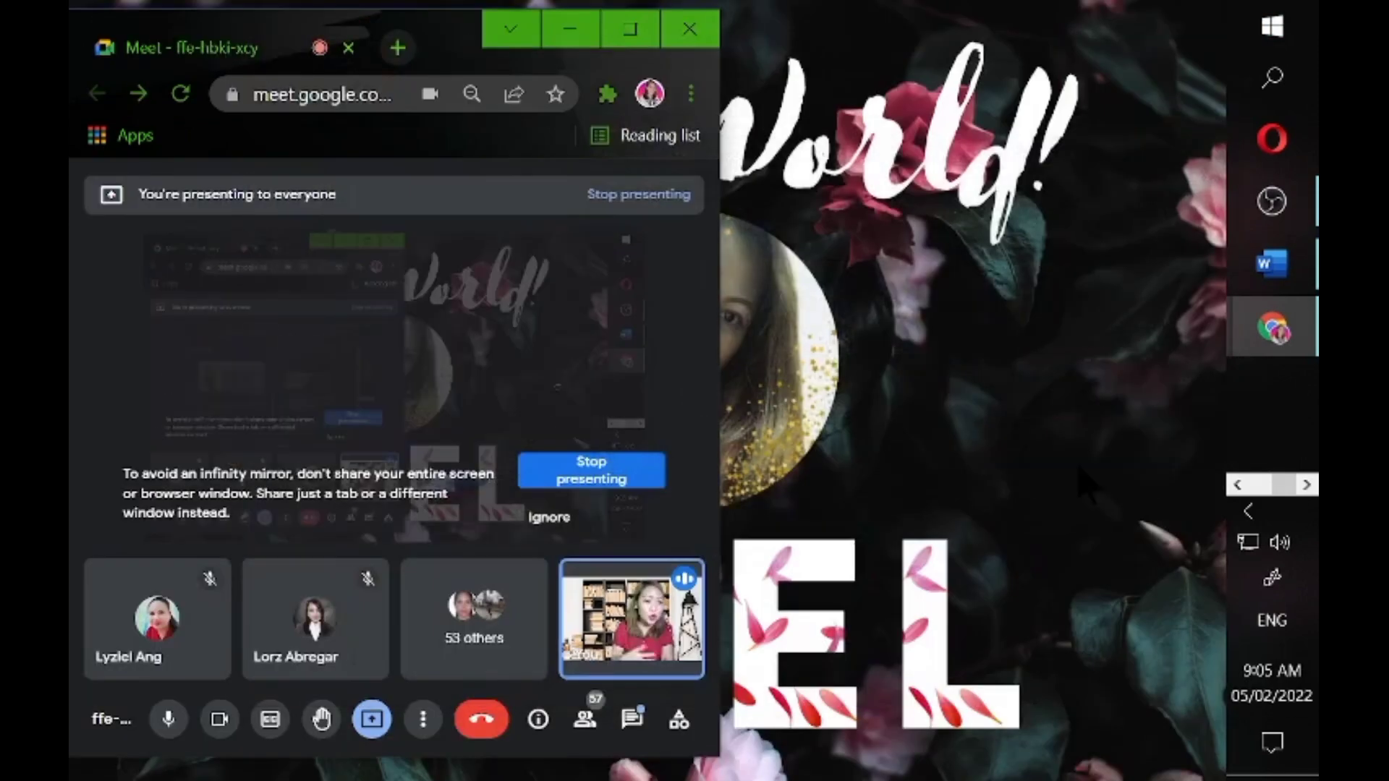
Maximize the Meet window and bring the MAPEH set-up slide show window back in front.
{"action": "left_click", "coordinate": [629, 29]}
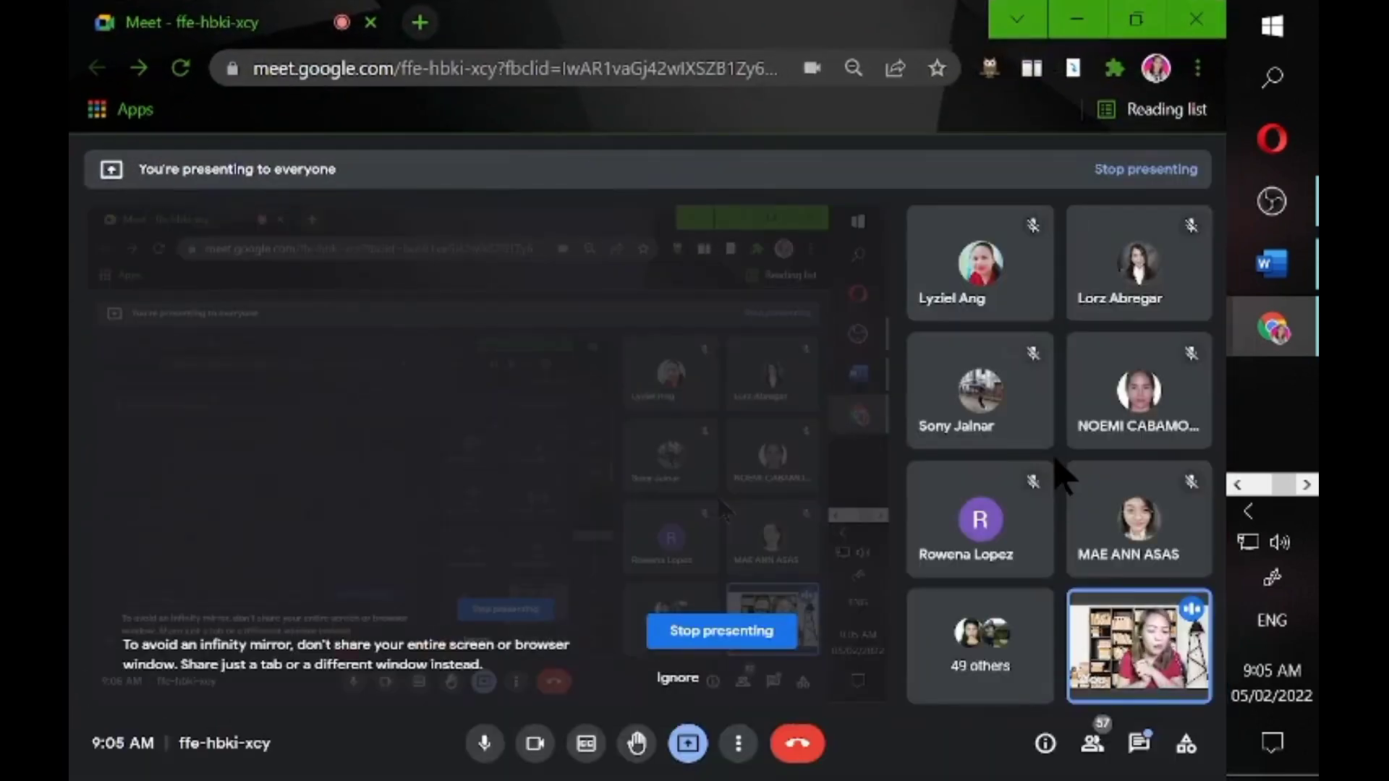
{"action": "left_click", "coordinate": [1237, 486]}
{"action": "mouse_move", "coordinate": [1273, 262]}
{"action": "left_click", "coordinate": [1109, 207]}
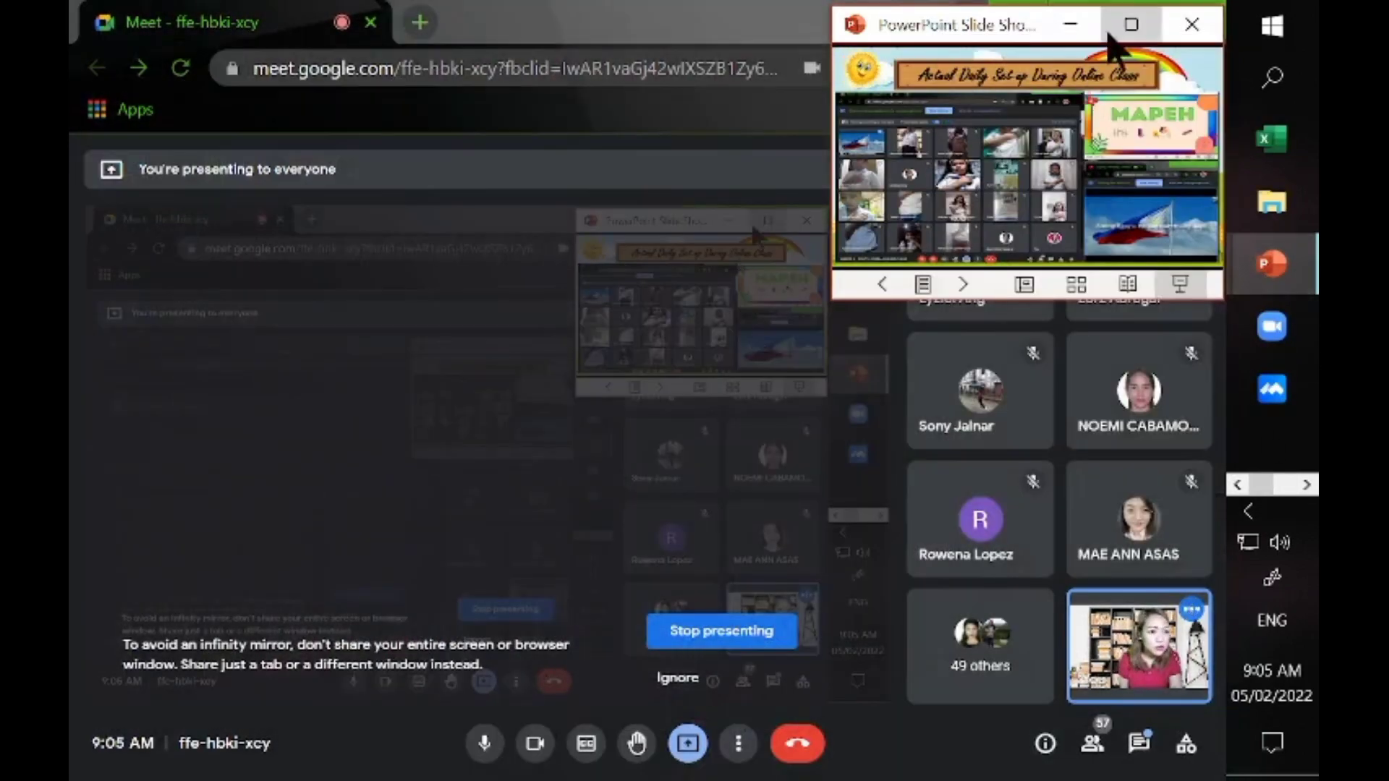
Maximize the slide show and advance to slide 4 of 7, the aklat online class set-up.
{"action": "left_click", "coordinate": [1130, 24]}
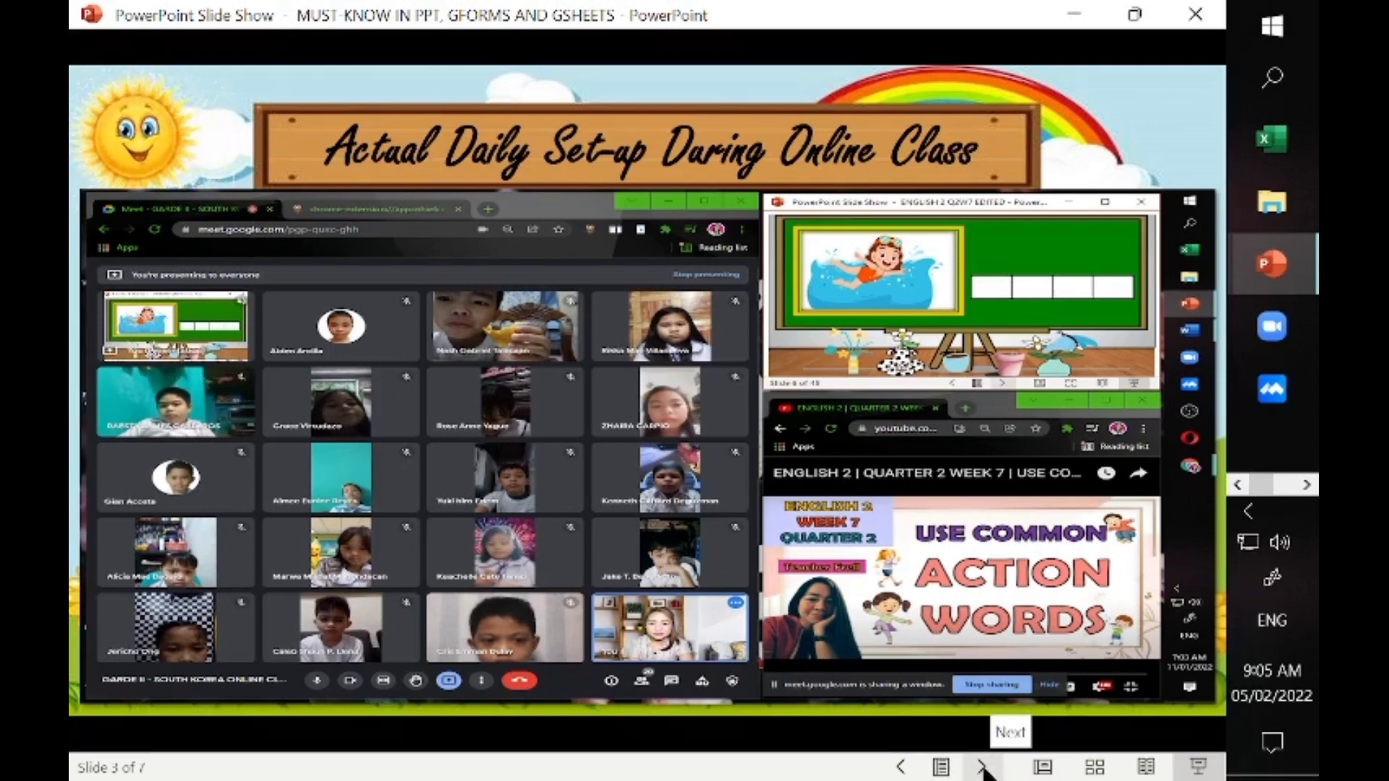
{"action": "left_click", "coordinate": [983, 766]}
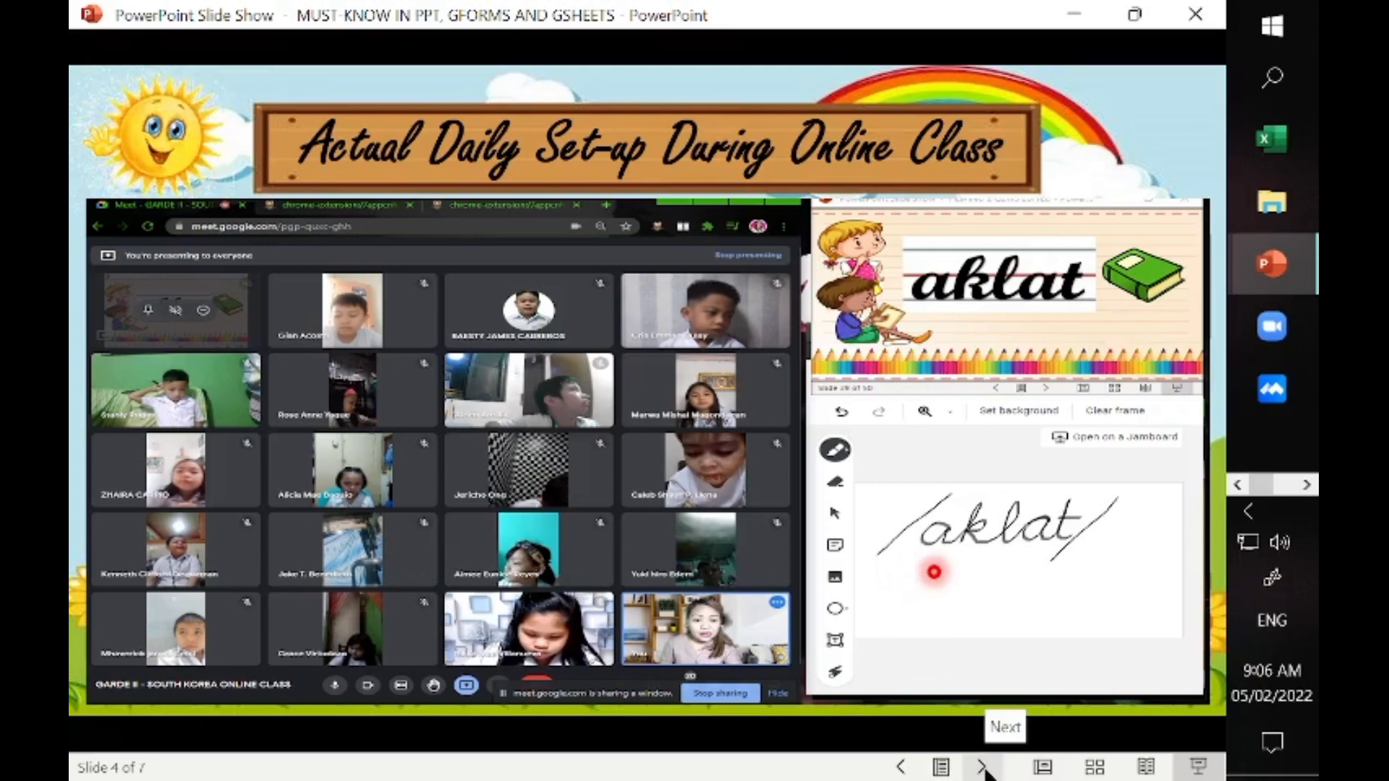
Advance the show past slide 5 to reach the Must-Know title slide.
{"action": "left_click", "coordinate": [985, 769]}
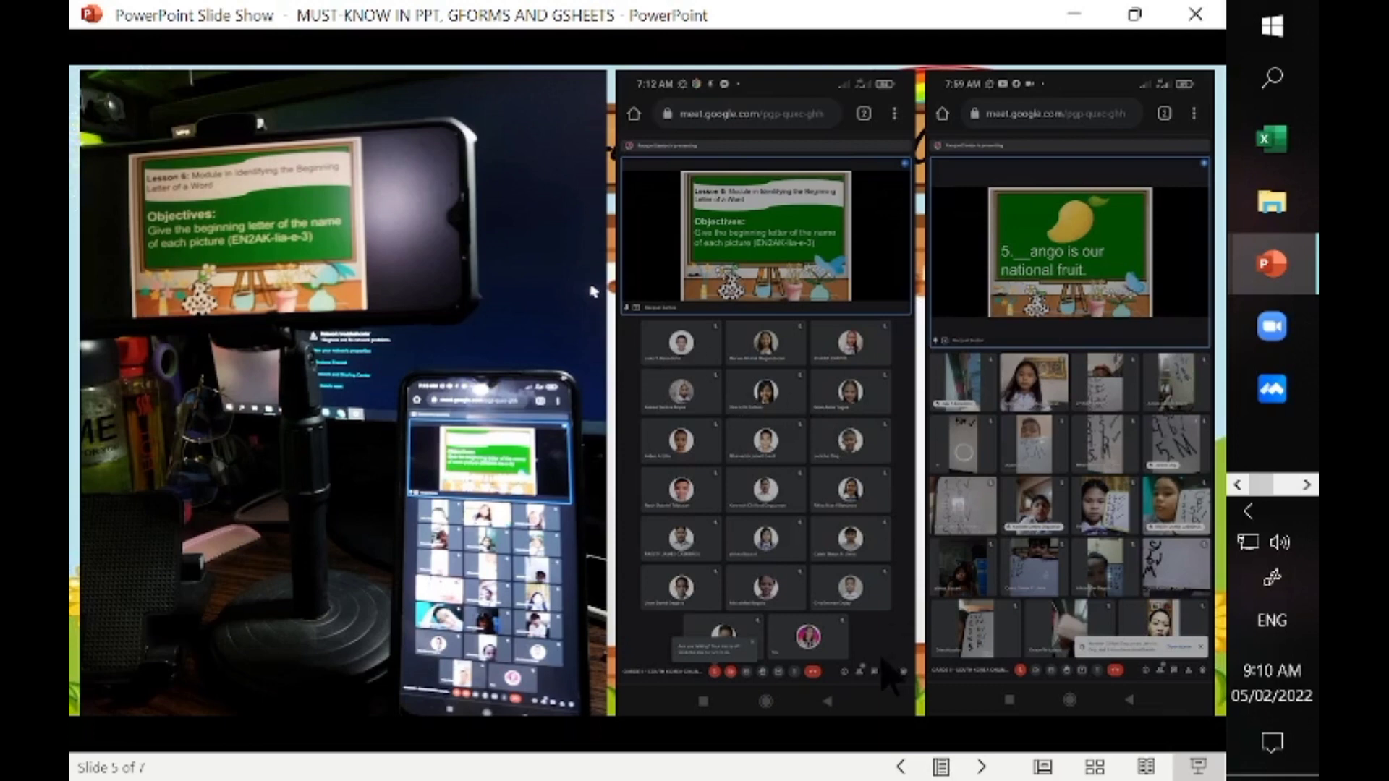
{"action": "left_click", "coordinate": [981, 768]}
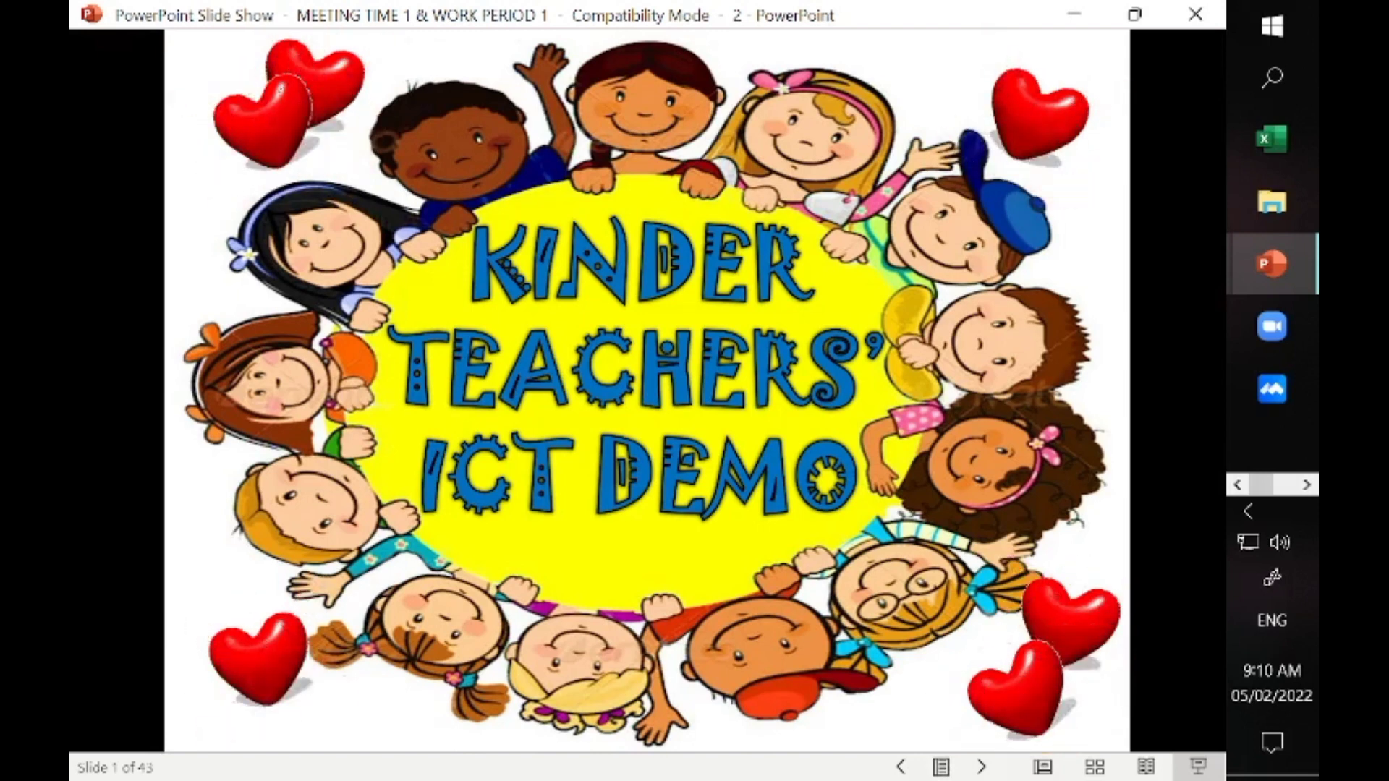
Advance the ICT demo show to slide 3, the date and days-of-the-week activity.
{"action": "key", "text": "Right"}
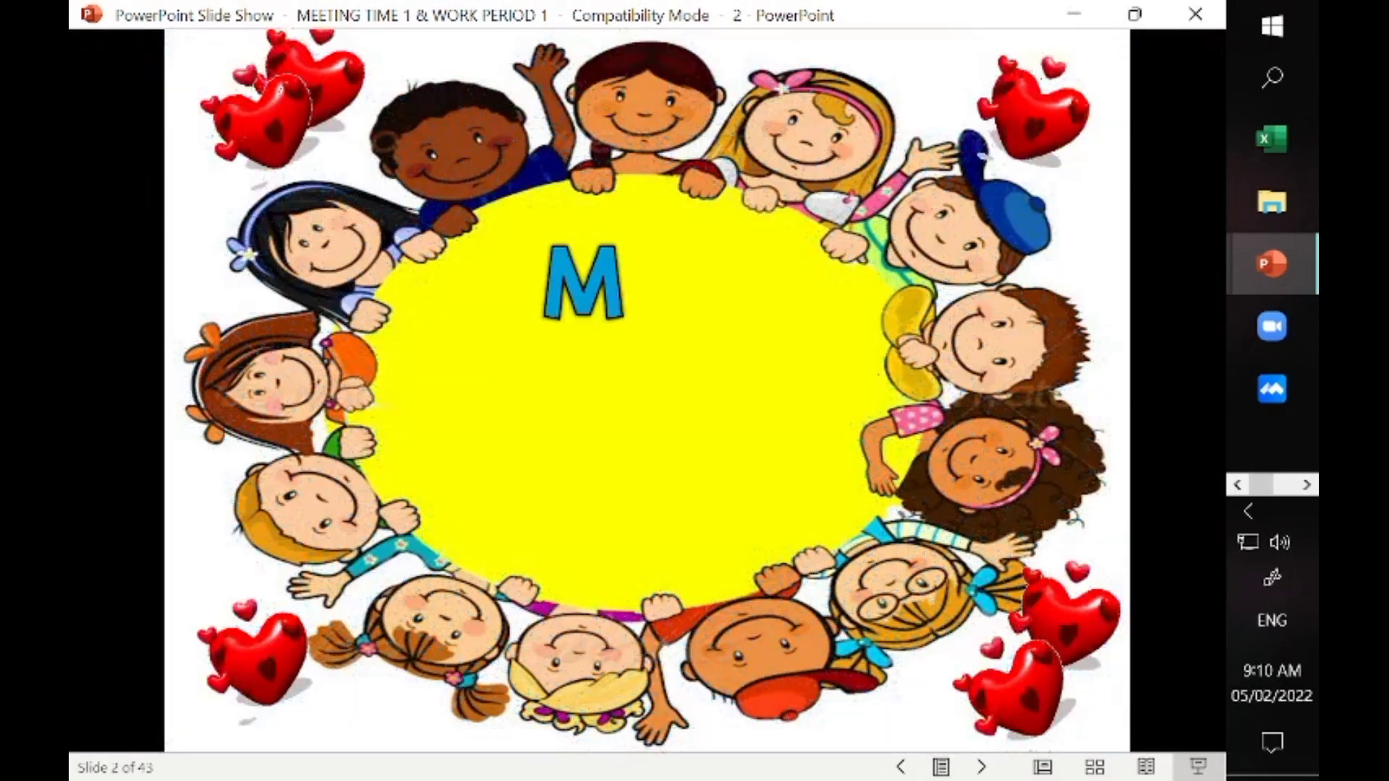
{"action": "key", "text": "Right"}
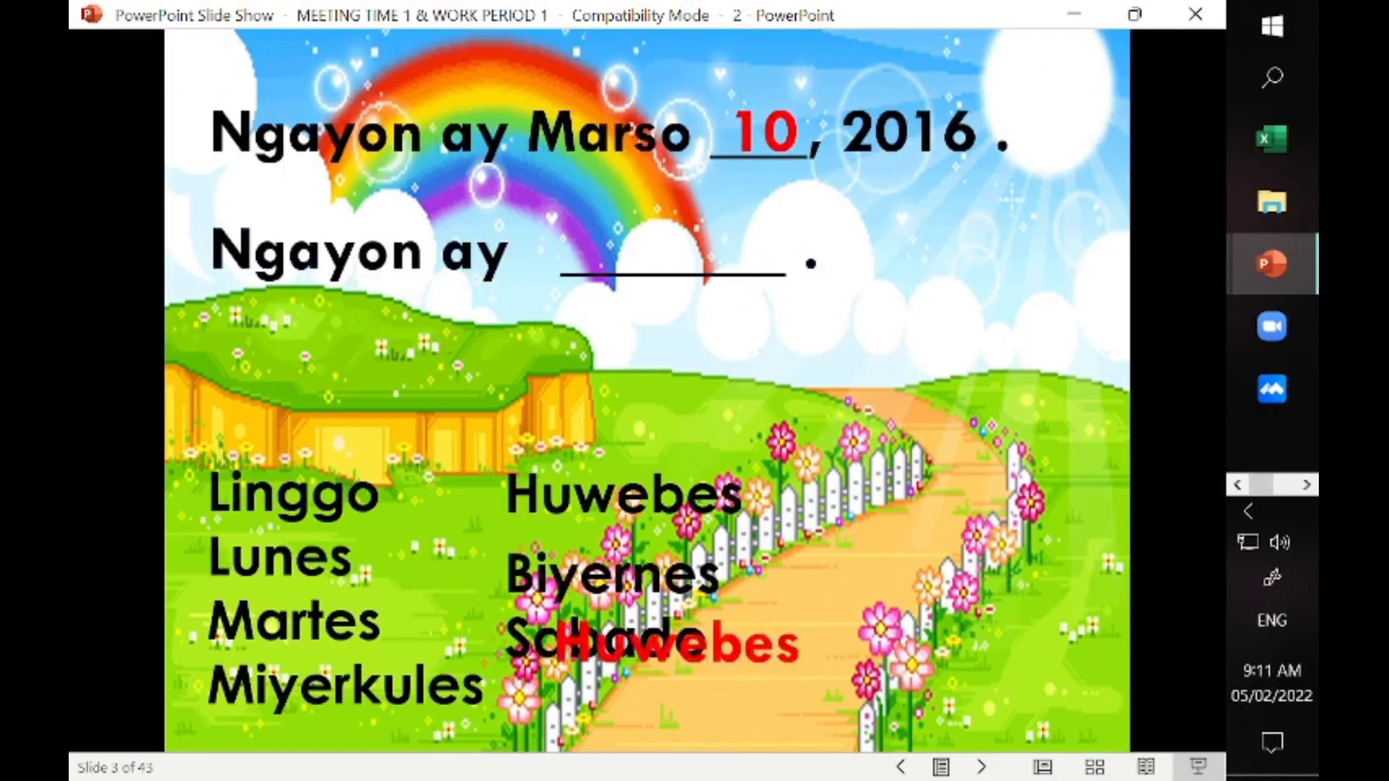
End the show and set it to Browsed by an individual (window), advancing manually.
{"action": "key", "text": "Escape"}
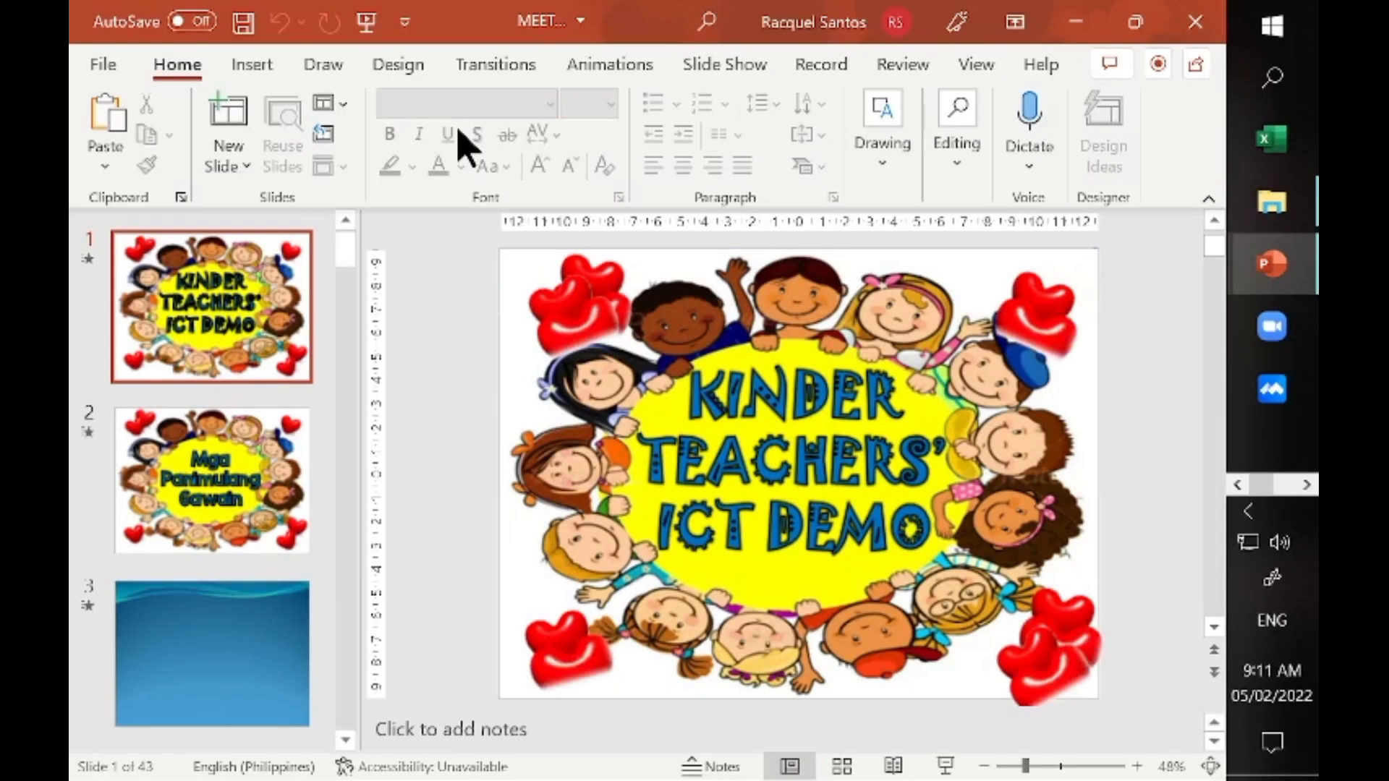
{"action": "left_click", "coordinate": [725, 64]}
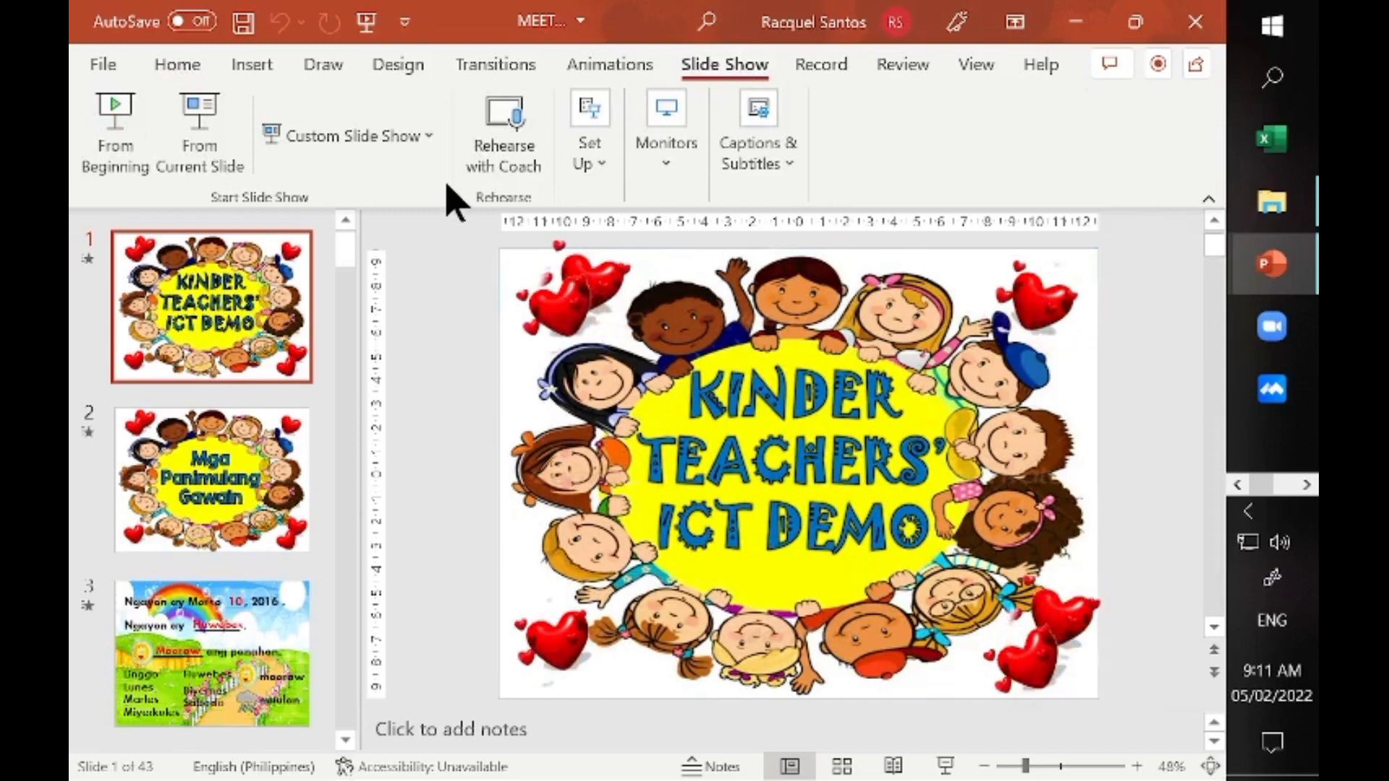
{"action": "left_click", "coordinate": [600, 164]}
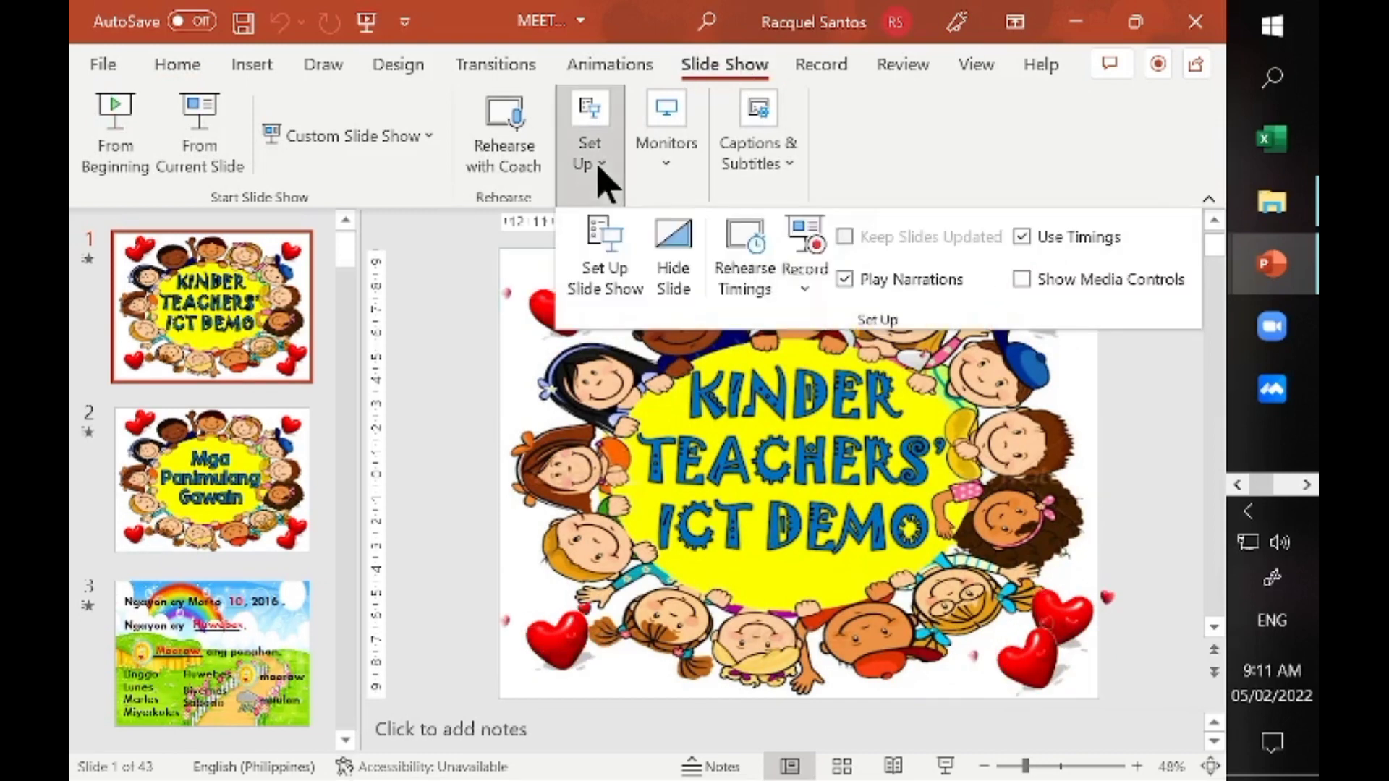
{"action": "left_click", "coordinate": [604, 252]}
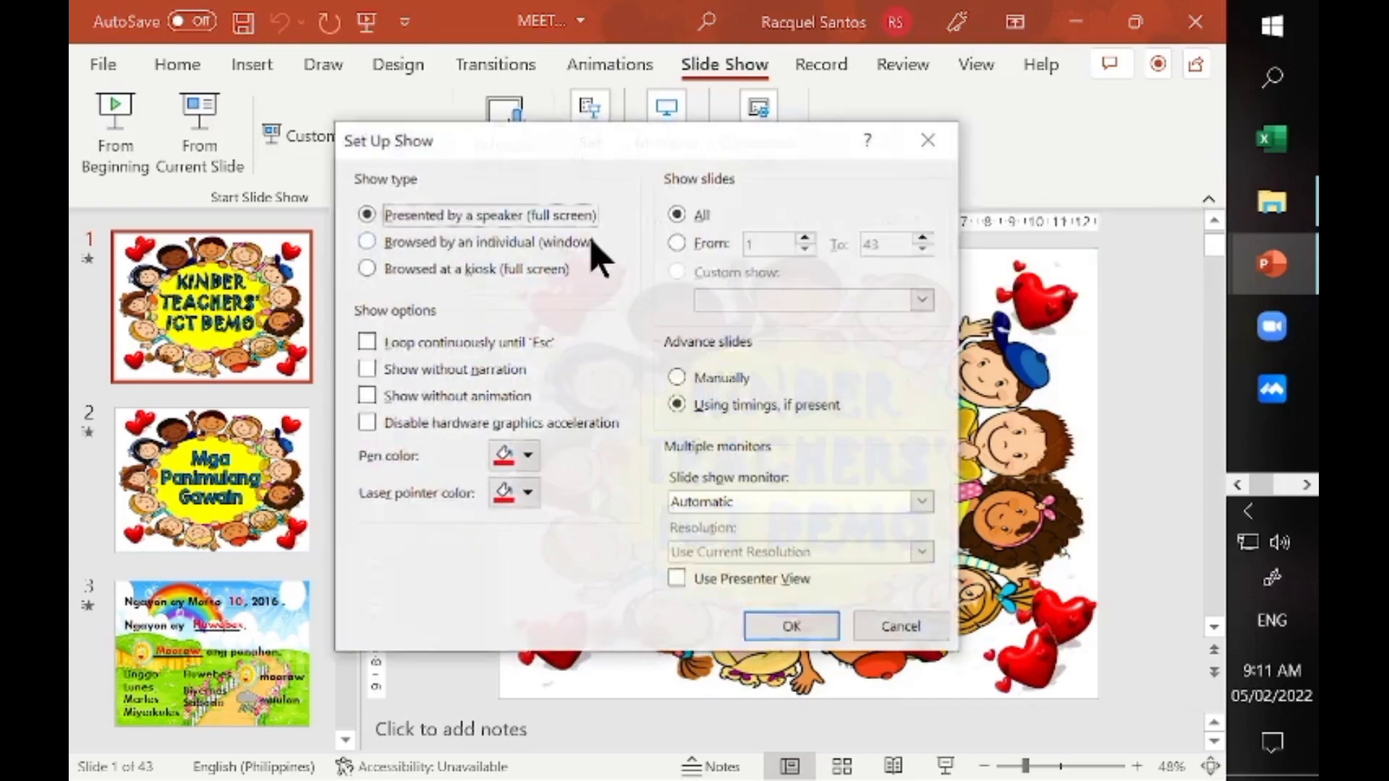
{"action": "left_click", "coordinate": [372, 217]}
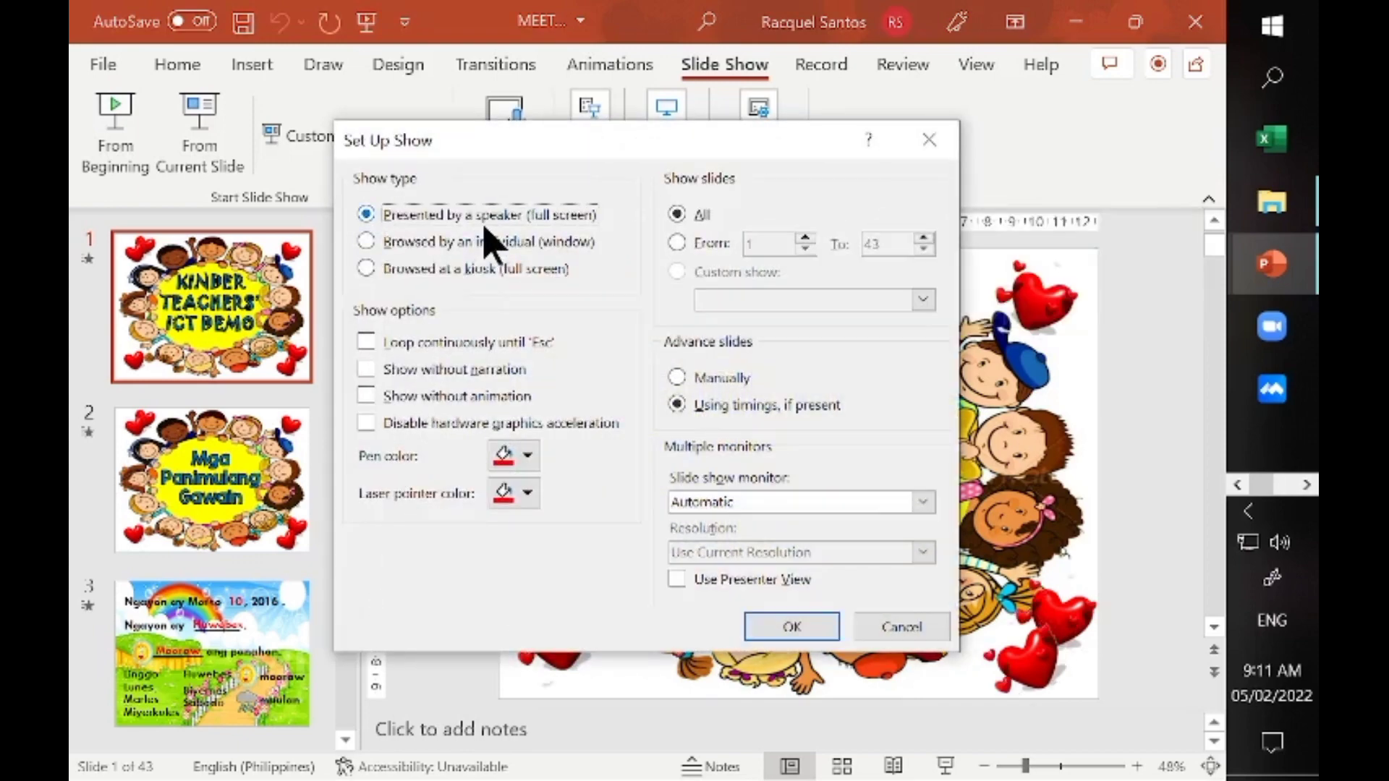
{"action": "left_click", "coordinate": [367, 243]}
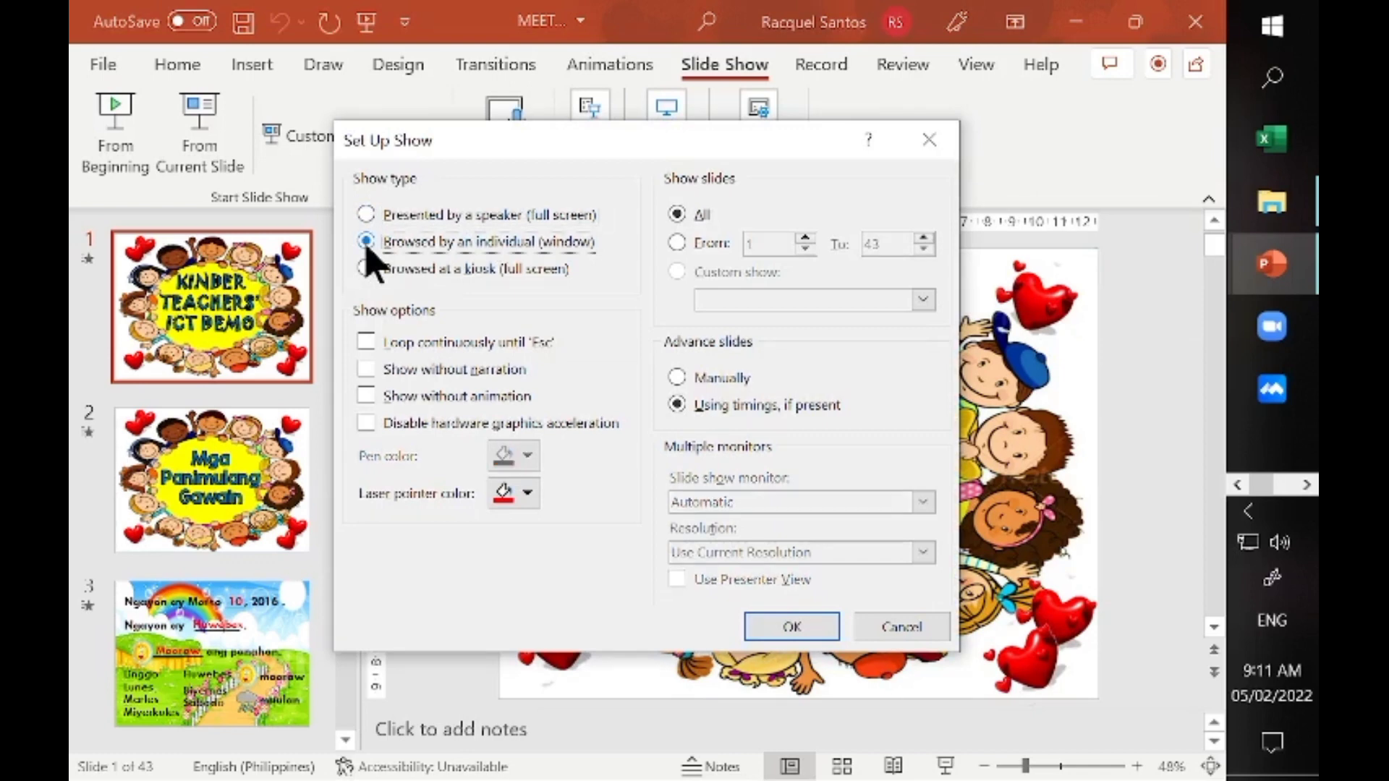
{"action": "left_click", "coordinate": [677, 378]}
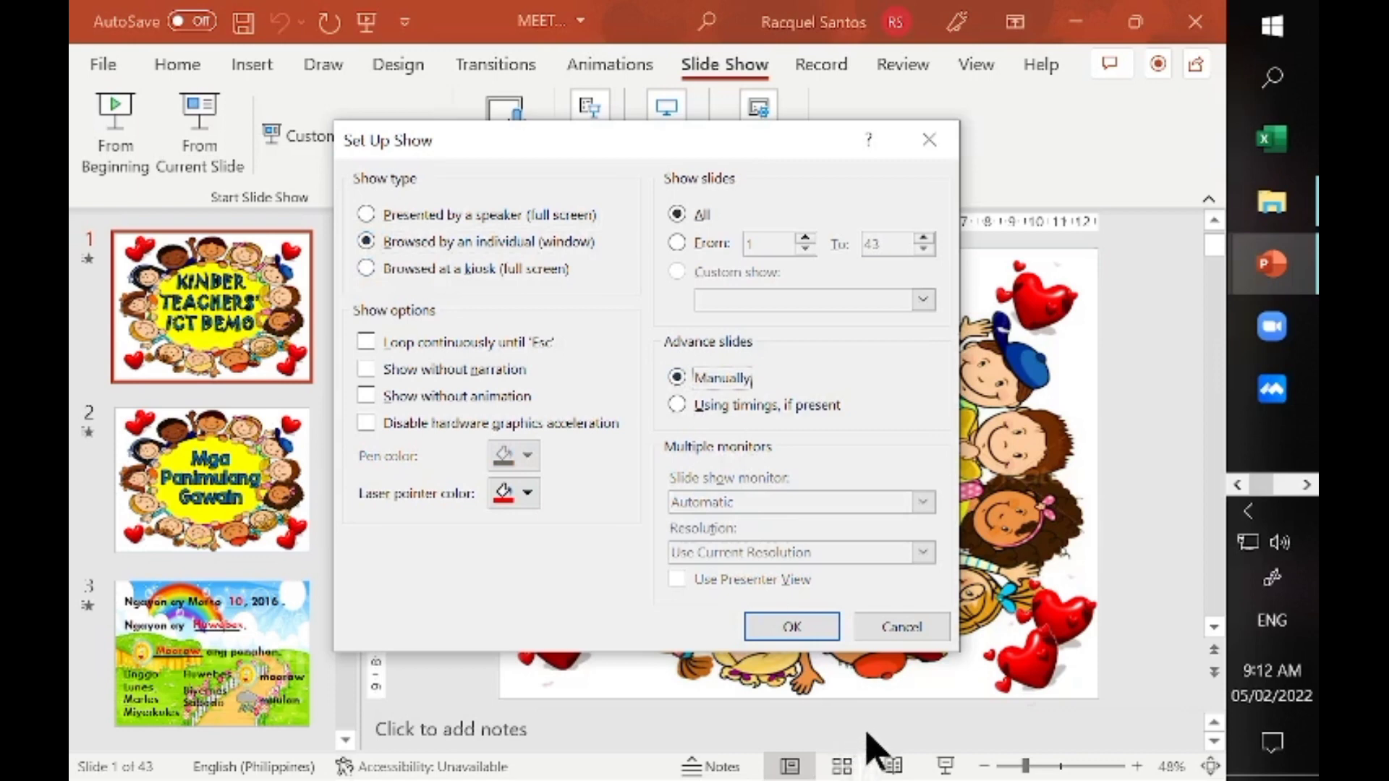
{"action": "left_click", "coordinate": [792, 627]}
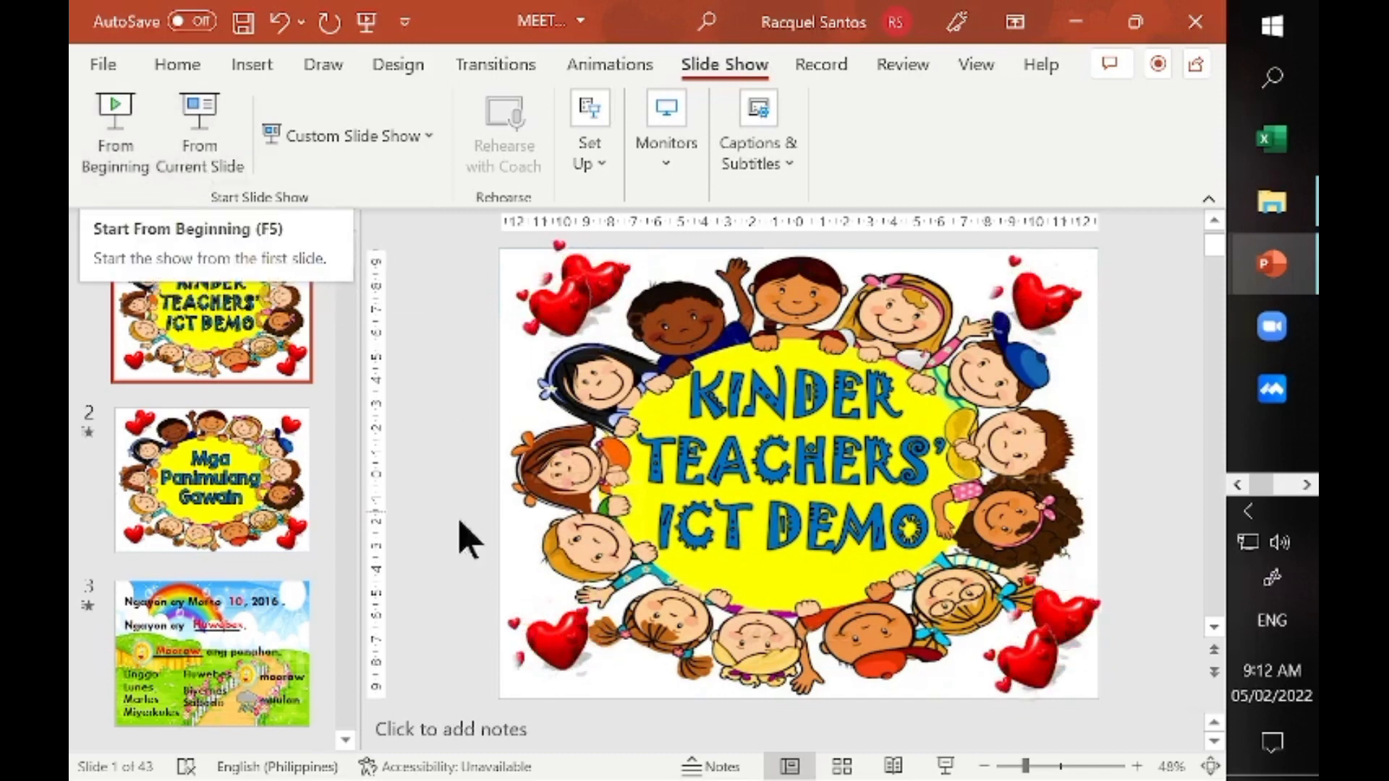
Duplicate slide 3, then delete the copy's sentences box, Huwebes box and rainbow picture.
{"action": "left_click", "coordinate": [198, 695]}
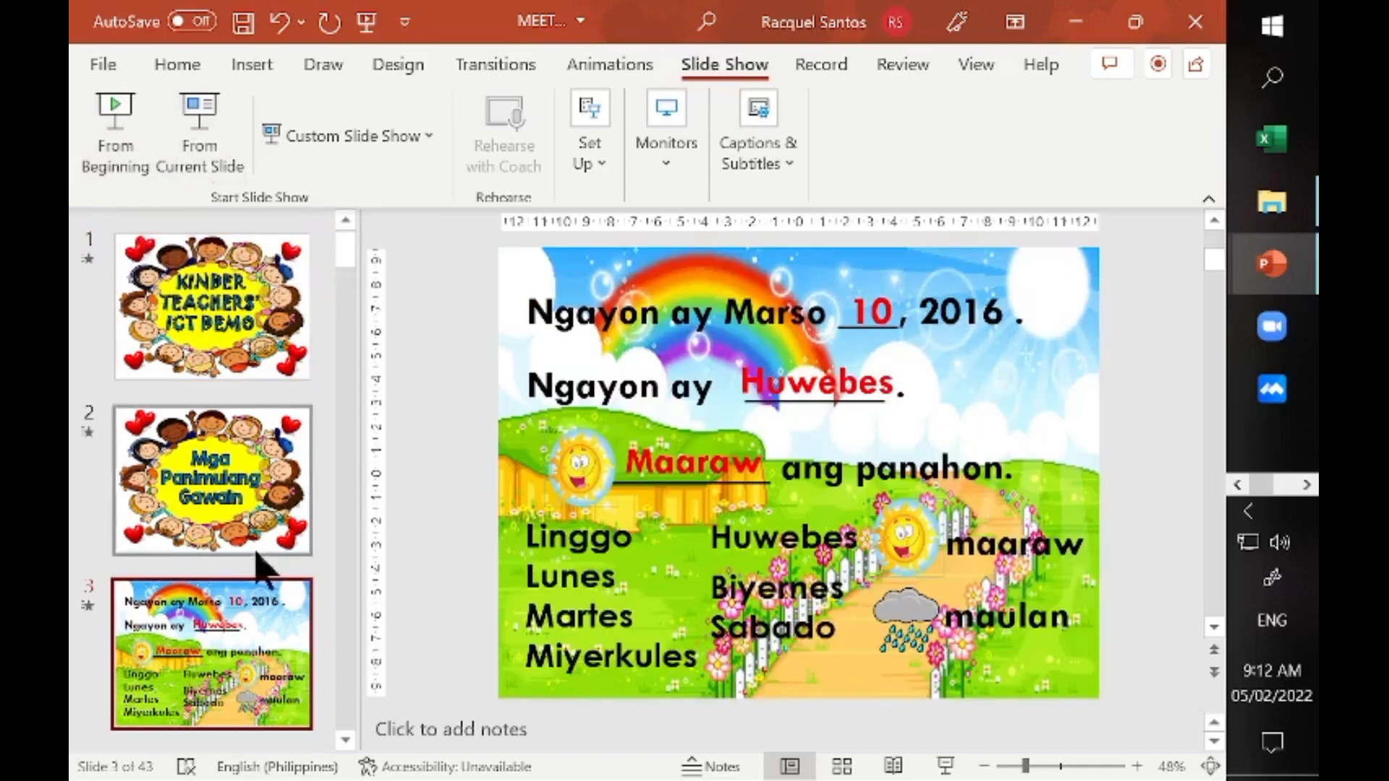
{"action": "scroll", "coordinate": [339, 266], "scroll_direction": "down", "scroll_amount": 2}
{"action": "right_click", "coordinate": [294, 372]}
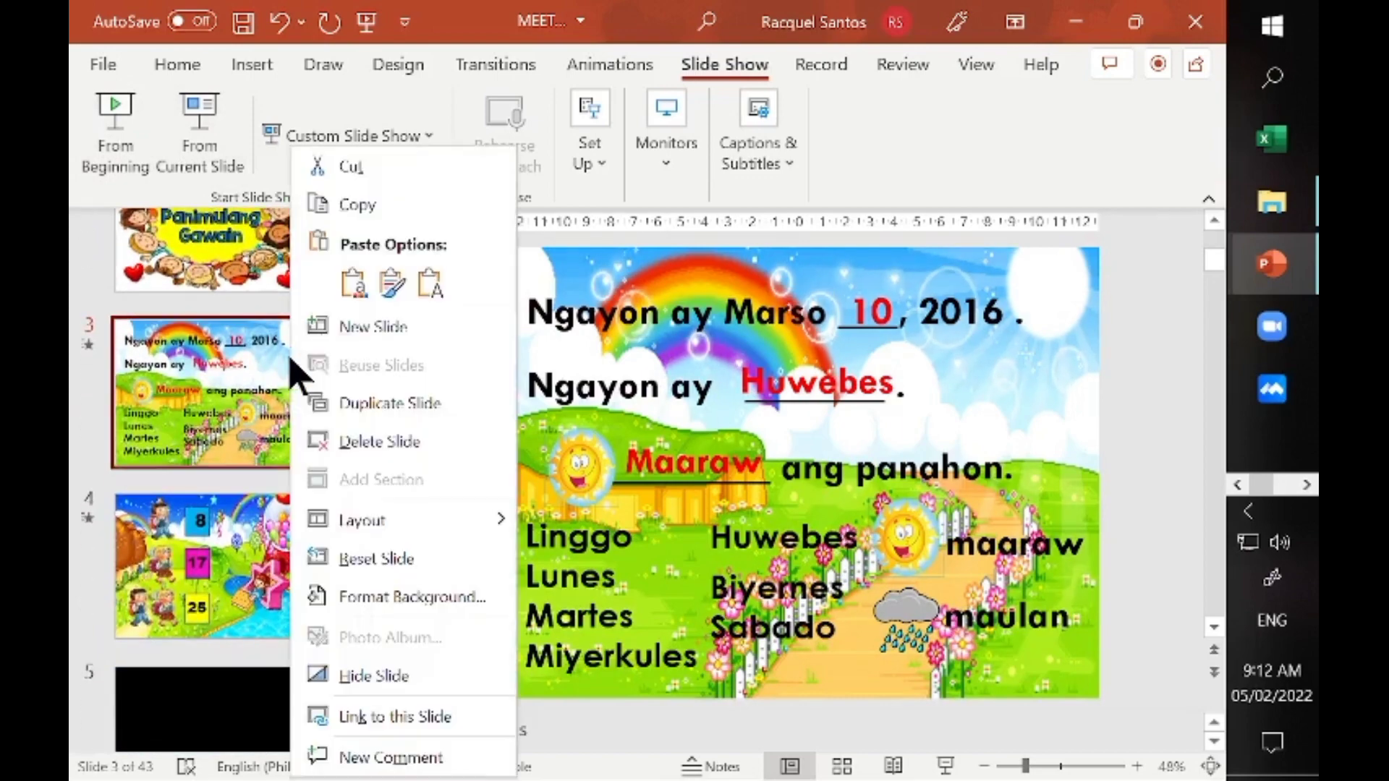
{"action": "left_click", "coordinate": [407, 404]}
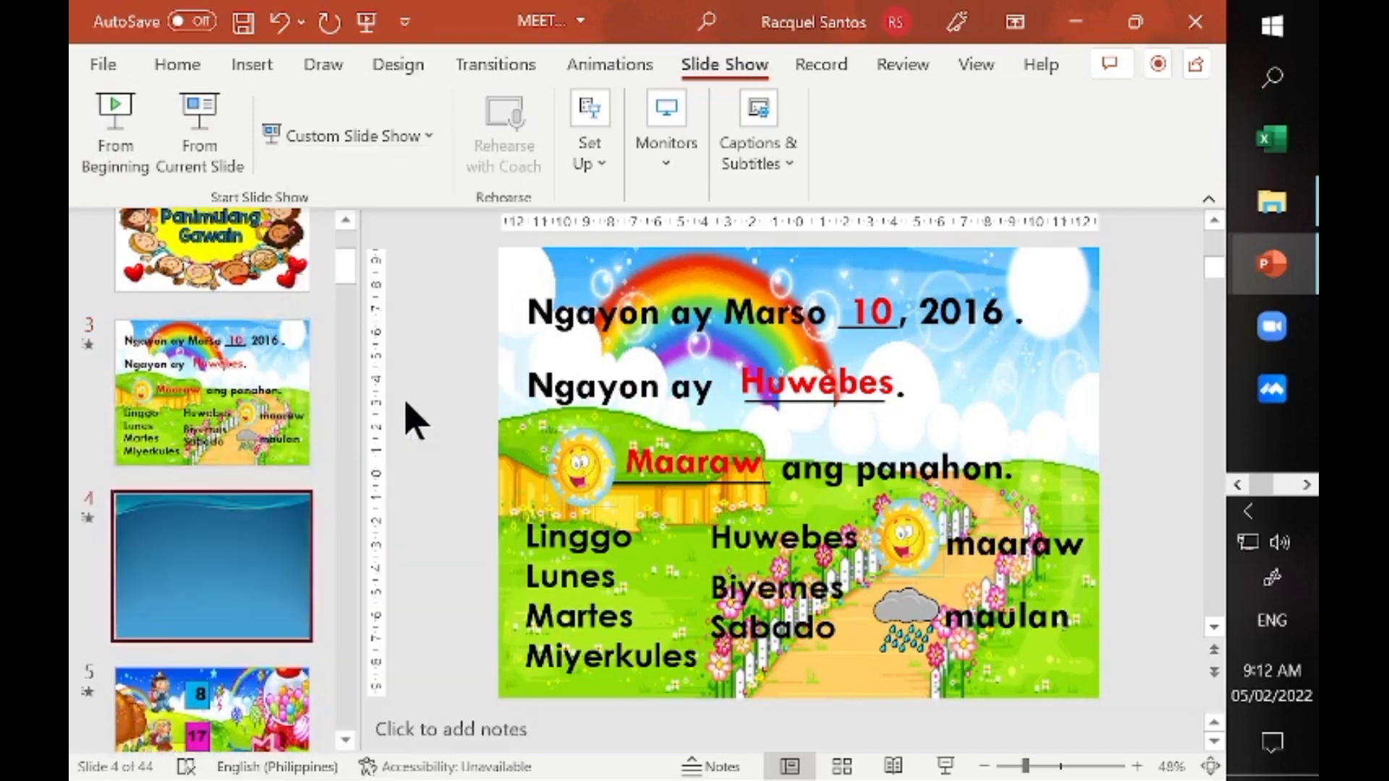
{"action": "left_click", "coordinate": [700, 287]}
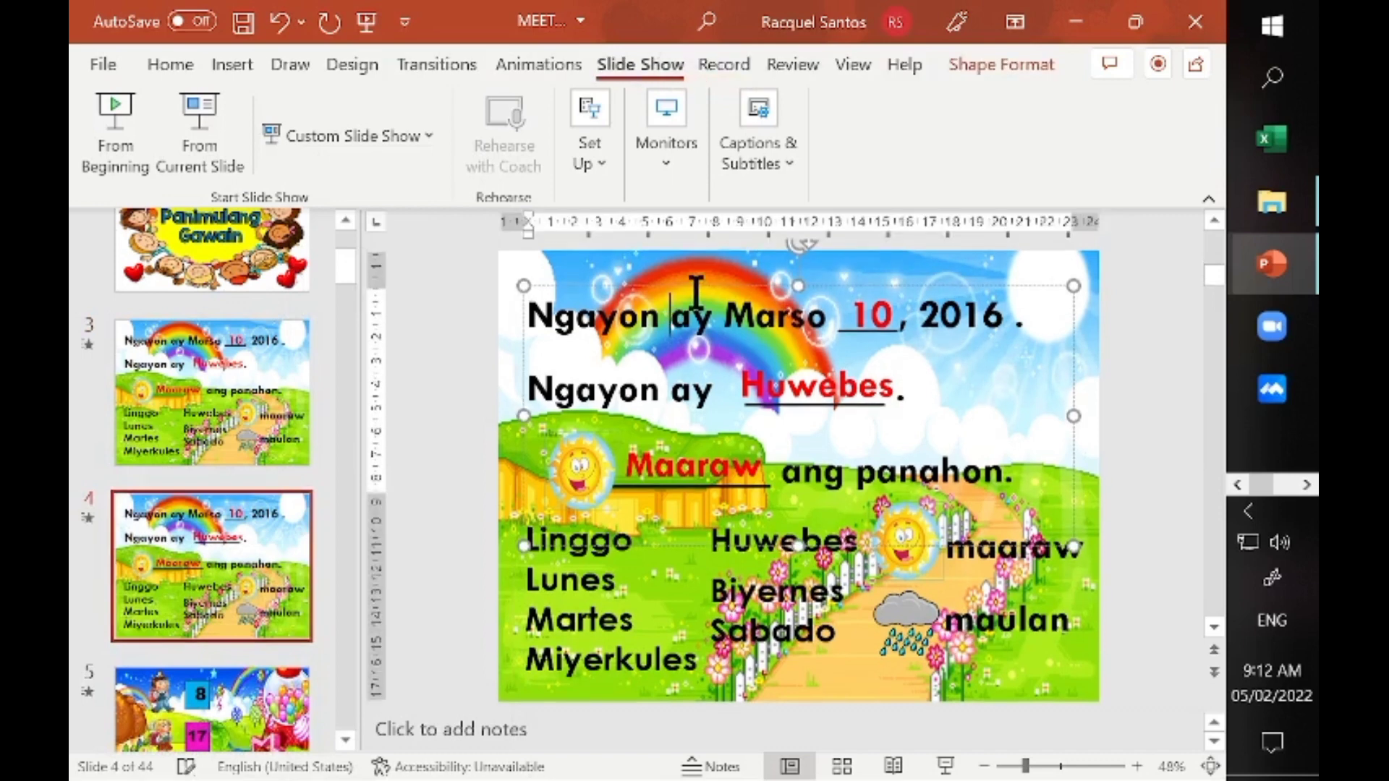
{"action": "key", "text": "Delete"}
{"action": "left_click", "coordinate": [766, 383]}
{"action": "key", "text": "Delete"}
{"action": "left_click", "coordinate": [759, 358]}
{"action": "key", "text": "Delete"}
Duplicate the Mga Panimulang Gawain slide and delete its children picture and title.
{"action": "left_click", "coordinate": [280, 301]}
{"action": "right_click", "coordinate": [279, 301]}
{"action": "left_click", "coordinate": [380, 401]}
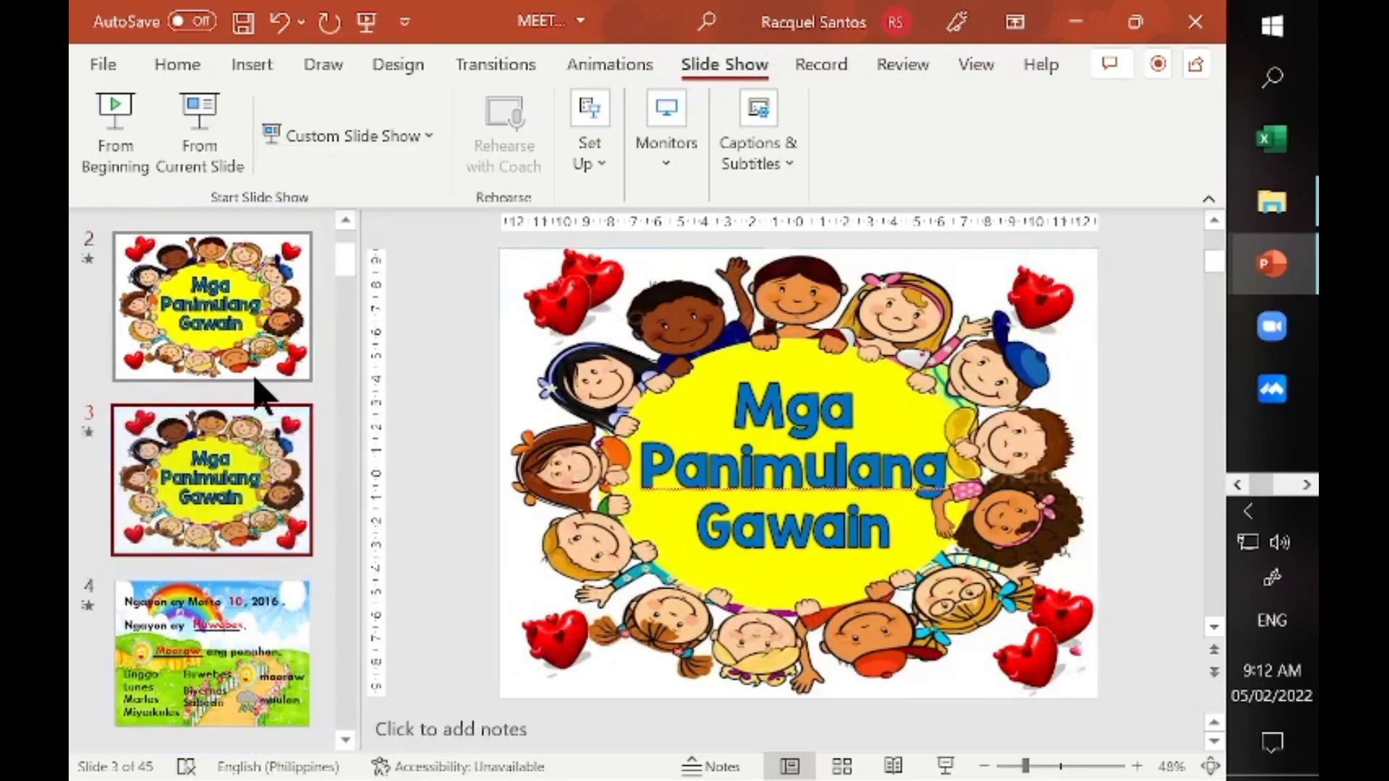
{"action": "left_click", "coordinate": [814, 527]}
{"action": "key", "text": "Delete"}
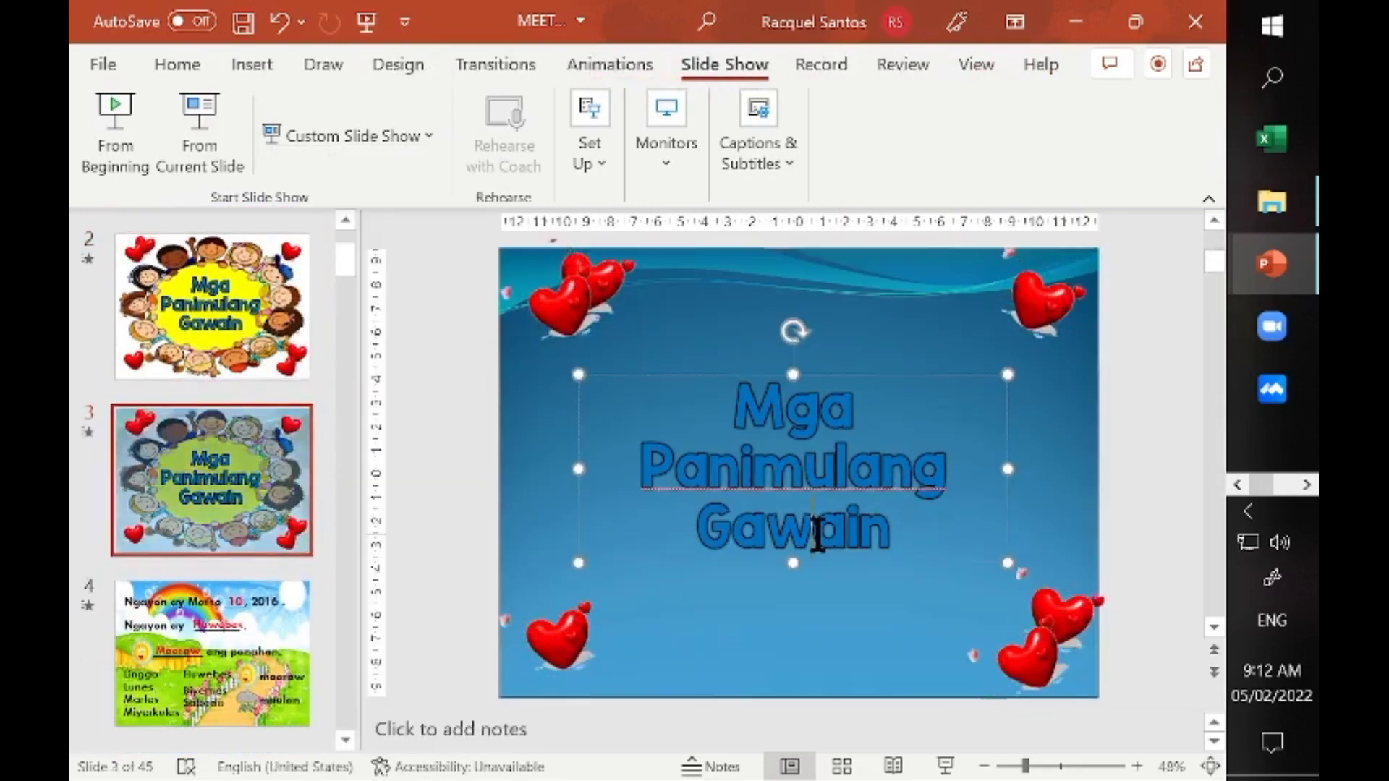
{"action": "key", "text": "Delete"}
Delete all the hearts from the copied slide, leaving only the blue background.
{"action": "left_click", "coordinate": [1064, 310]}
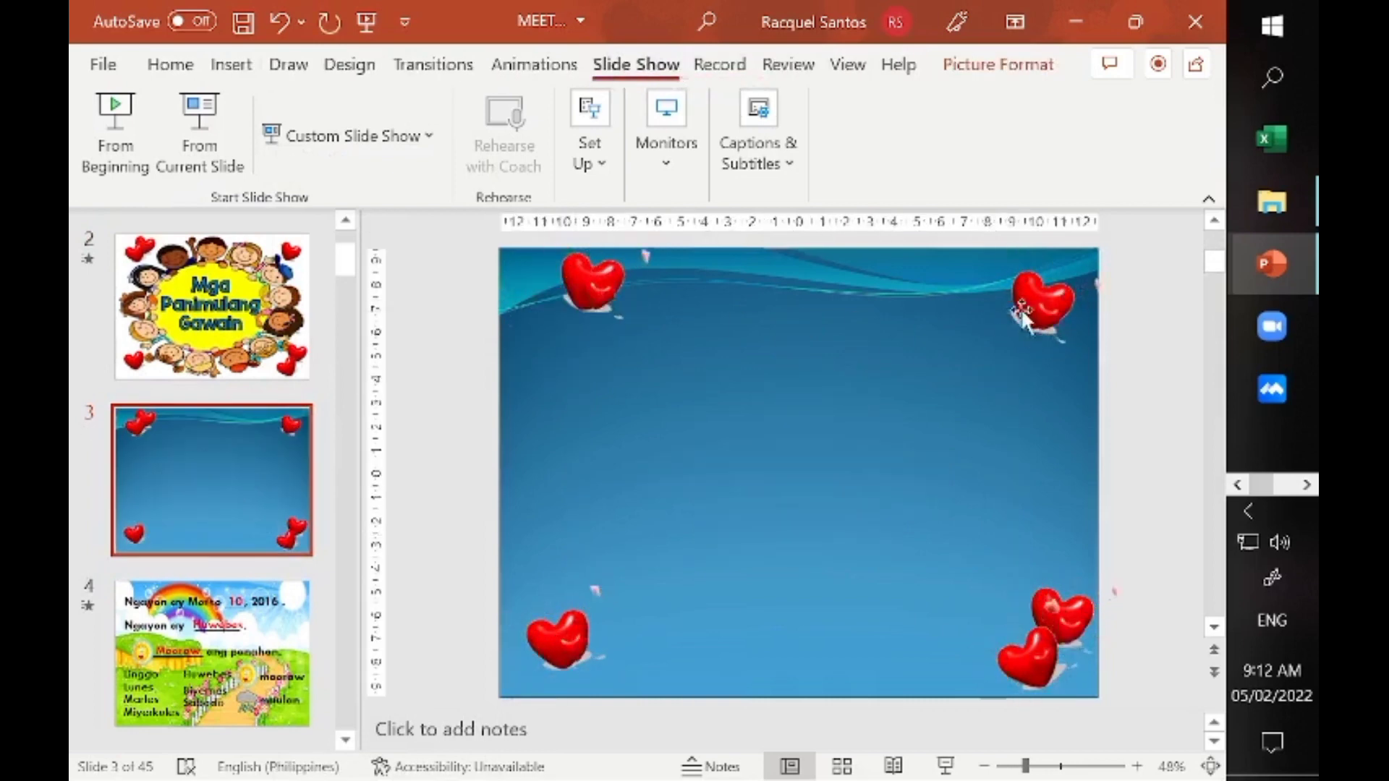
{"action": "left_click", "coordinate": [673, 317]}
{"action": "left_click", "coordinate": [1041, 302]}
{"action": "key", "text": "Delete"}
{"action": "left_click", "coordinate": [573, 279]}
{"action": "key", "text": "Delete"}
{"action": "left_click", "coordinate": [596, 620]}
{"action": "key", "text": "Delete"}
{"action": "left_click", "coordinate": [1026, 641]}
{"action": "key", "text": "Delete"}
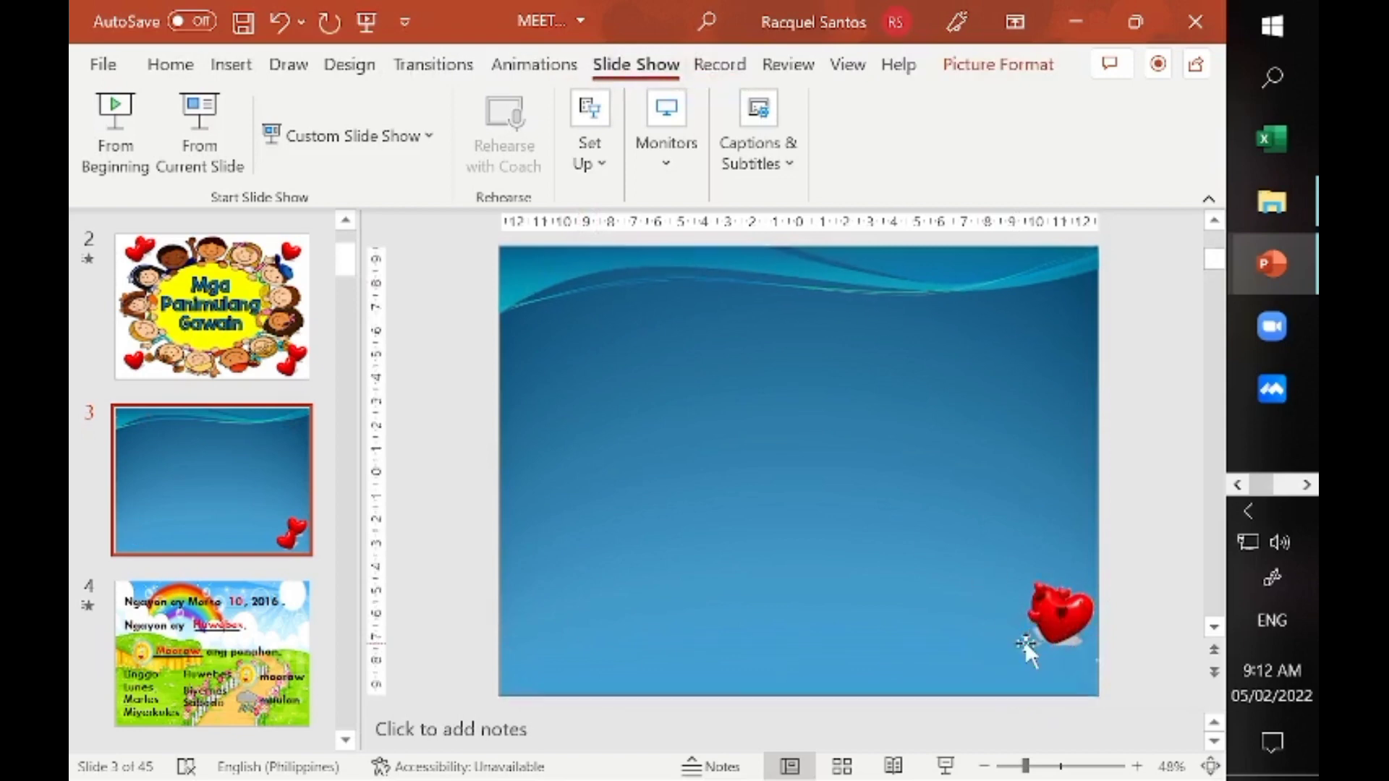
{"action": "left_click", "coordinate": [1069, 616]}
{"action": "key", "text": "Delete"}
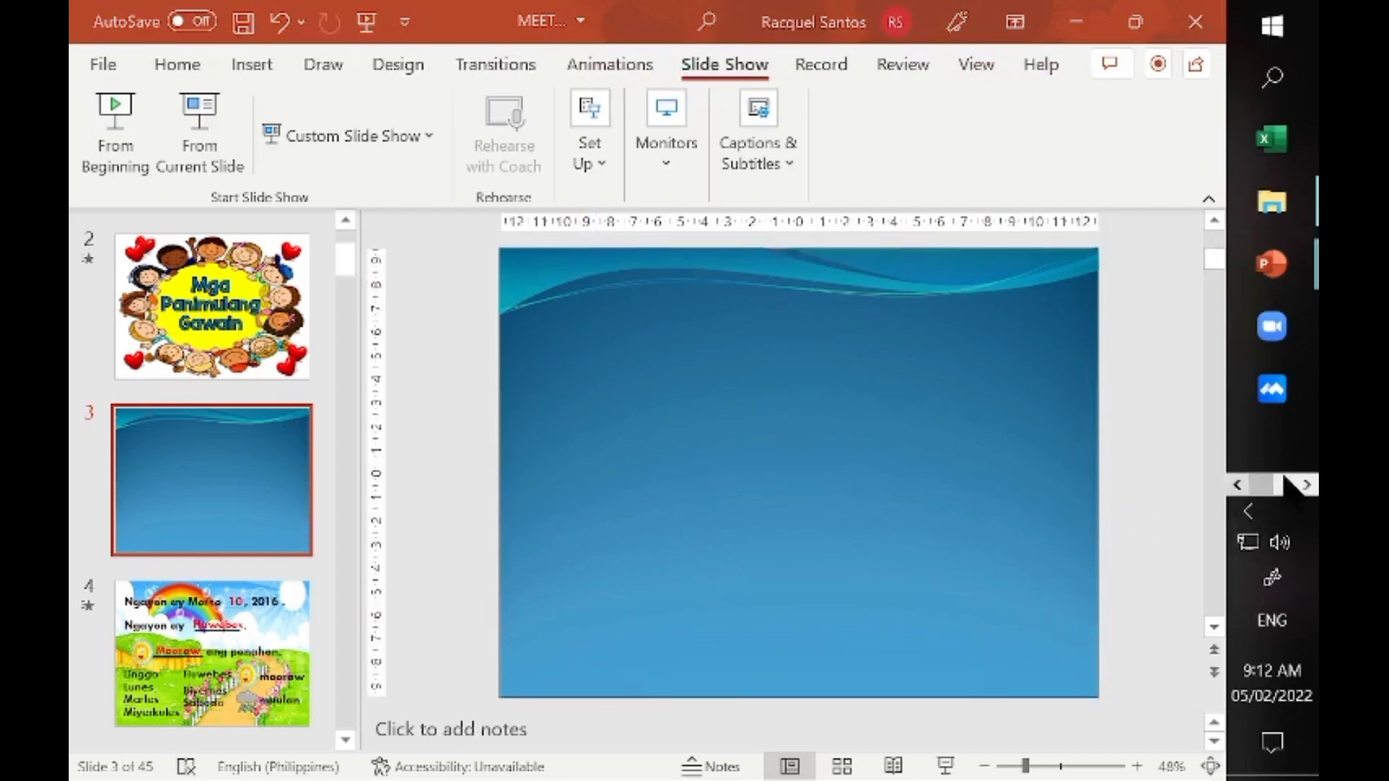
Bring the Drive browser window up full screen and select the DUCK CLIPART search words.
{"action": "left_click", "coordinate": [1306, 485]}
{"action": "mouse_move", "coordinate": [1273, 328]}
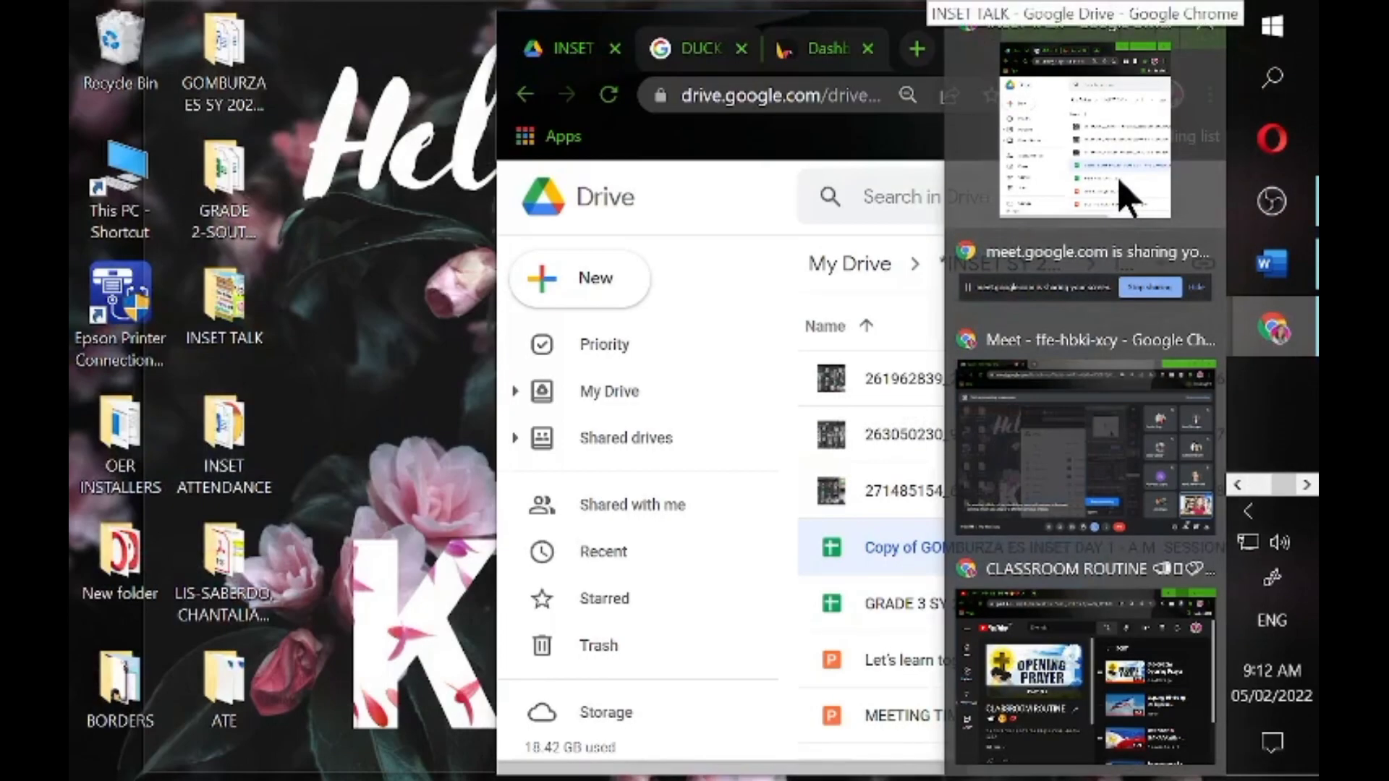
{"action": "left_click", "coordinate": [1122, 192]}
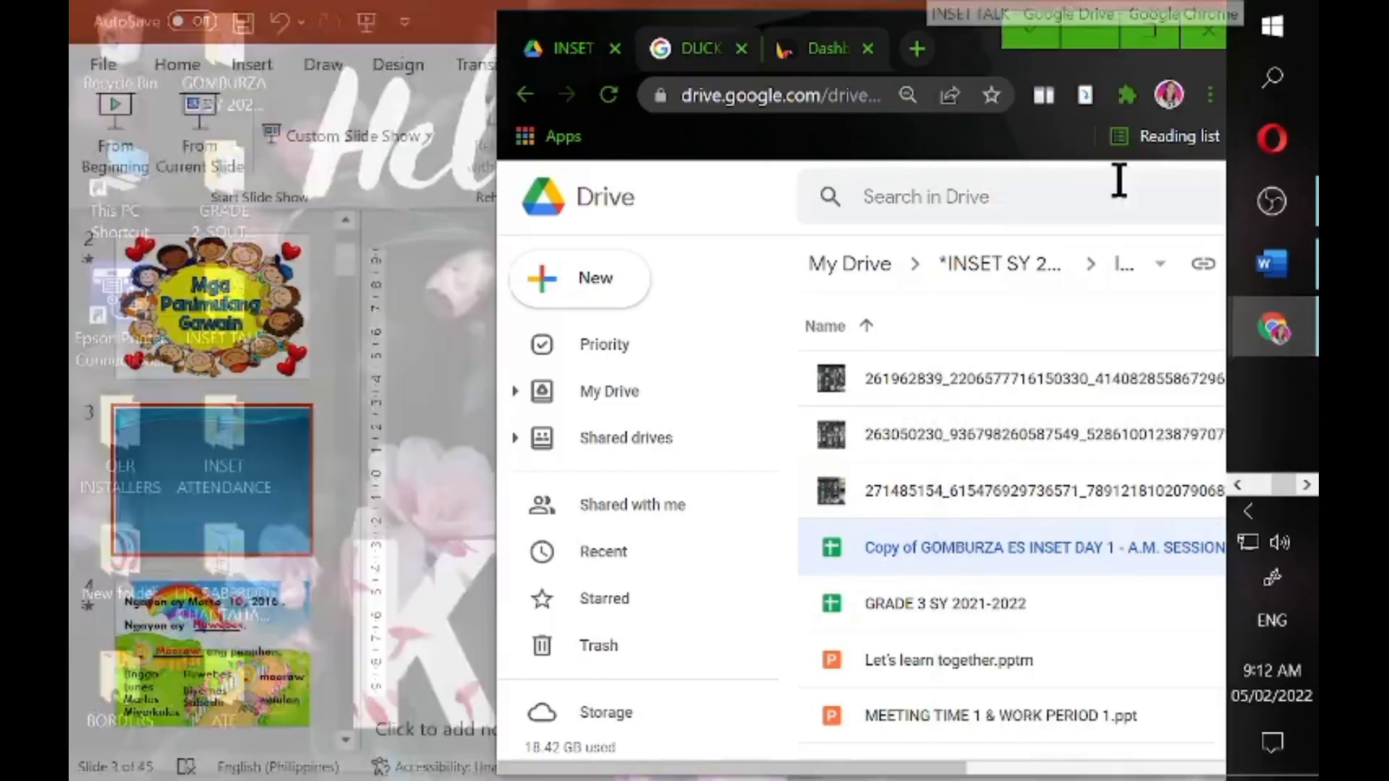
{"action": "left_click", "coordinate": [1154, 28]}
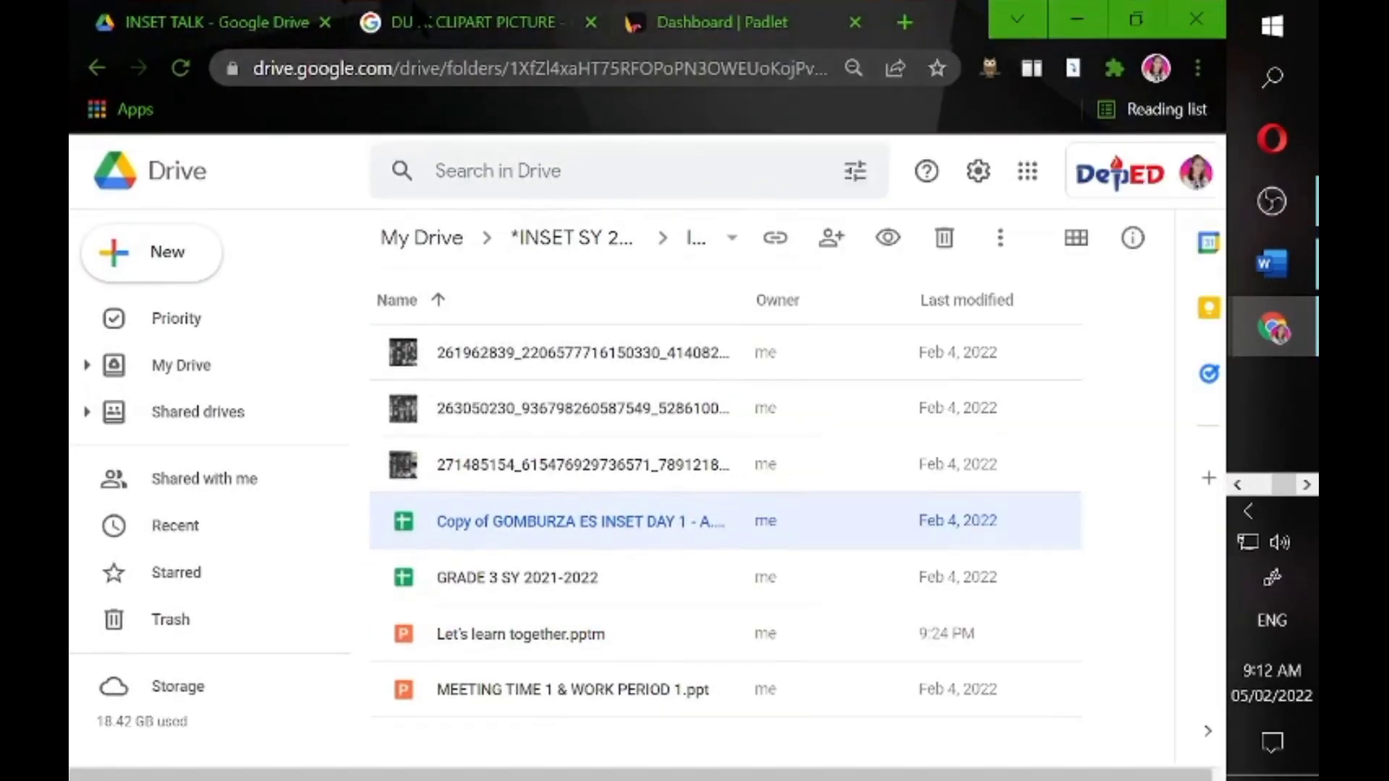
{"action": "left_click", "coordinate": [434, 23]}
{"action": "left_click_drag", "start_coordinate": [453, 175], "coordinate": [248, 196]}
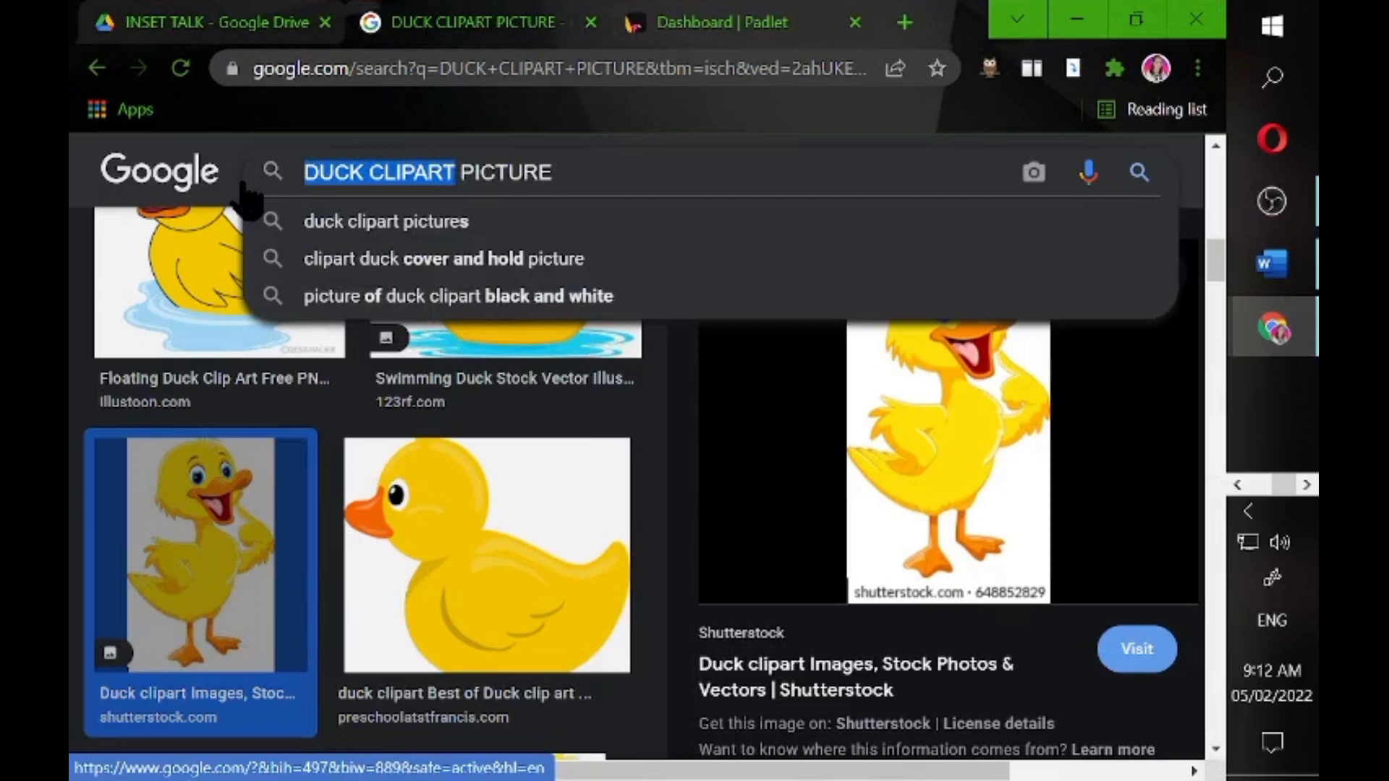
{"action": "type", "text": "ba"}
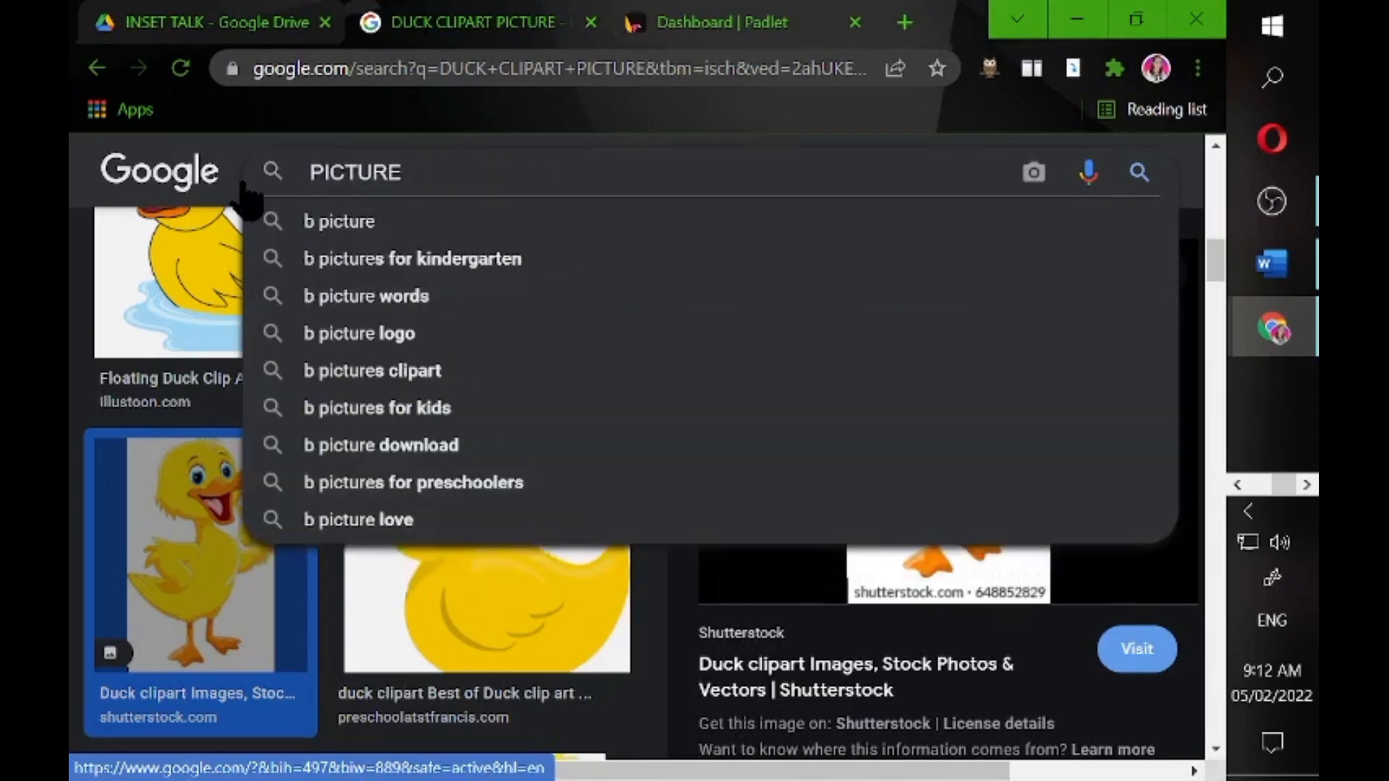
{"action": "type", "text": "cute k"}
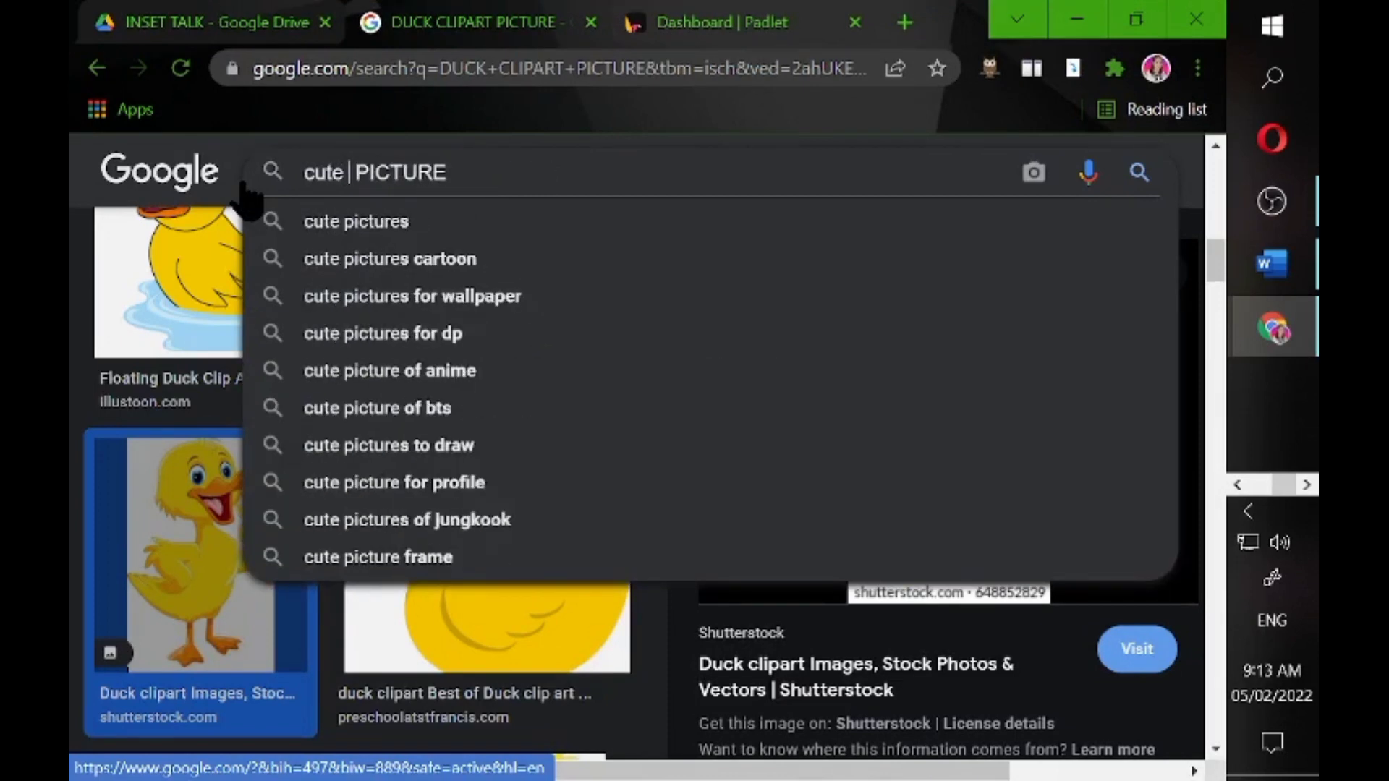
{"action": "type", "text": "inder bad"}
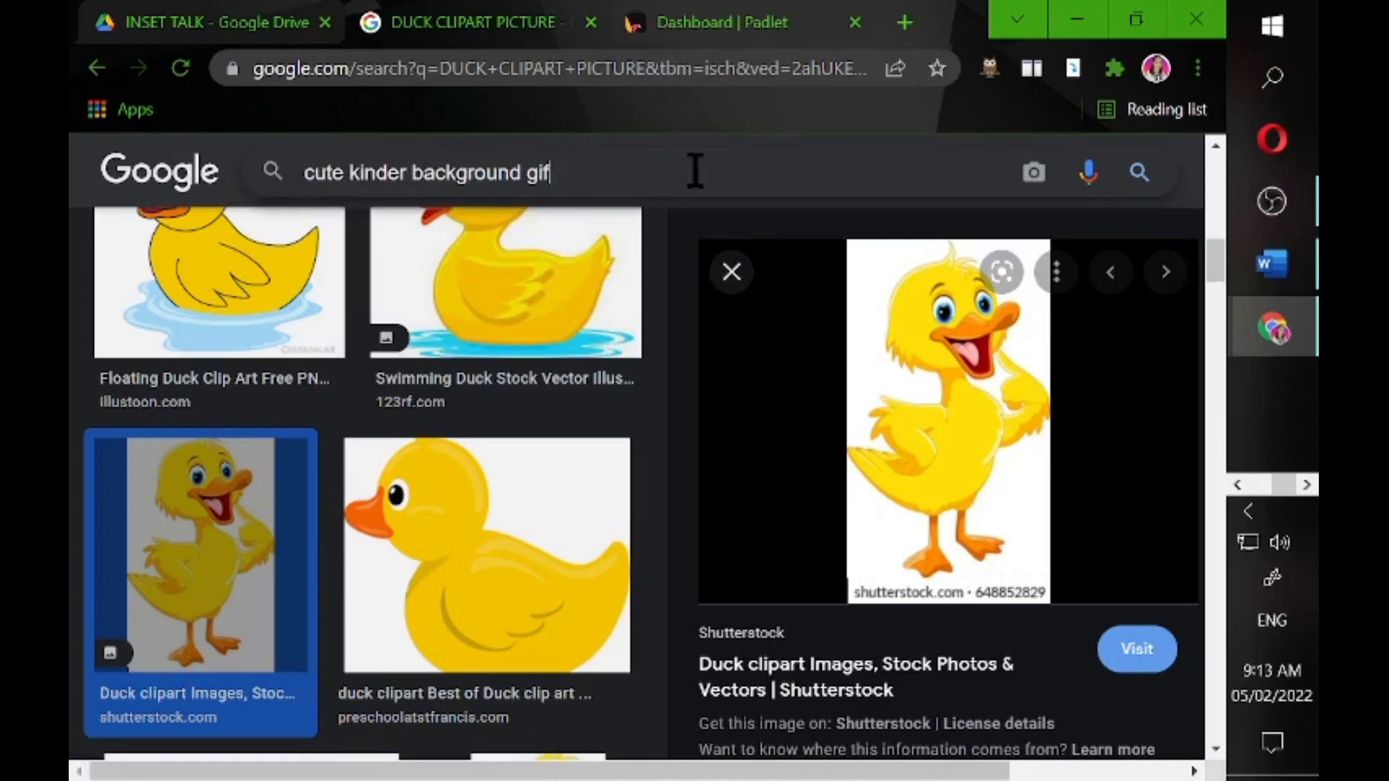
Run the cute kinder background GIF search and copy the rainbow meadow GIF.
{"action": "key", "text": "Return"}
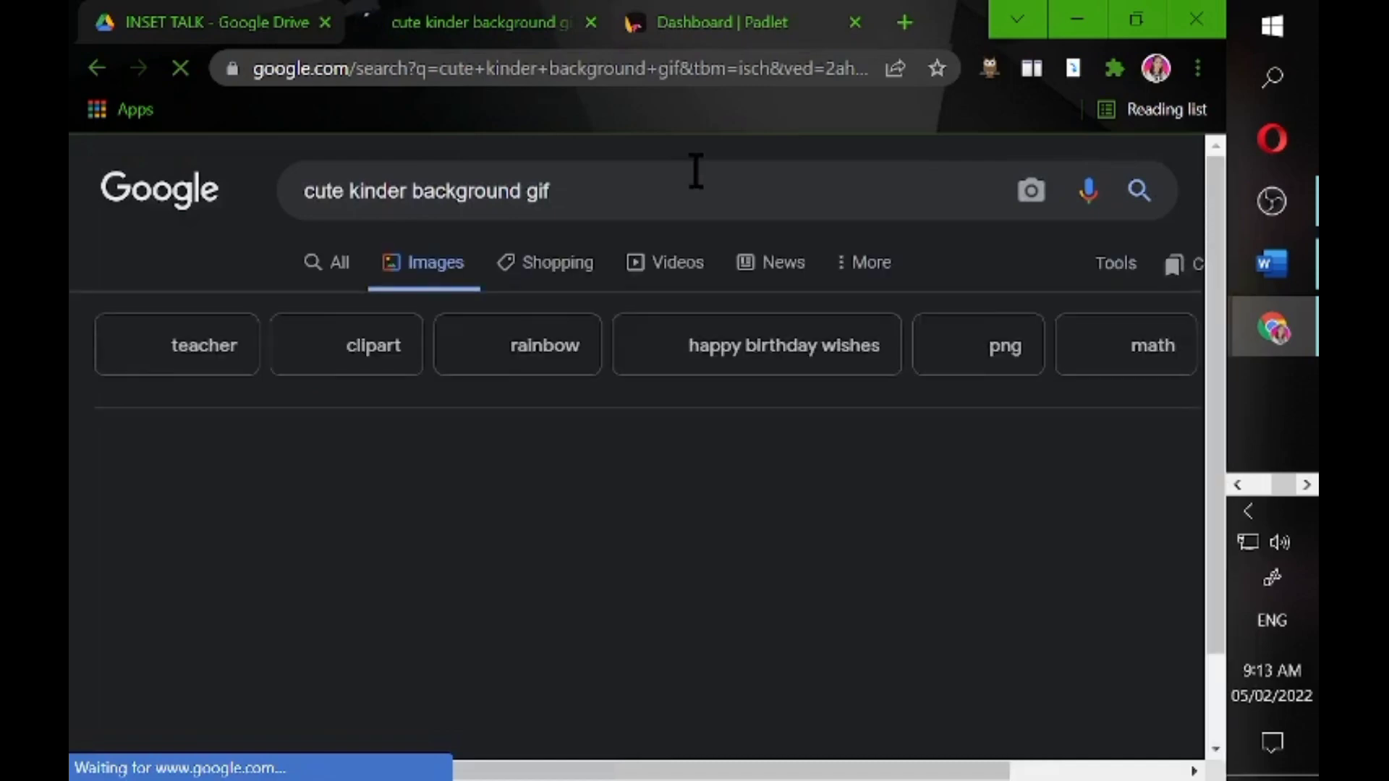
{"action": "scroll", "coordinate": [1221, 191], "scroll_direction": "down", "scroll_amount": 1}
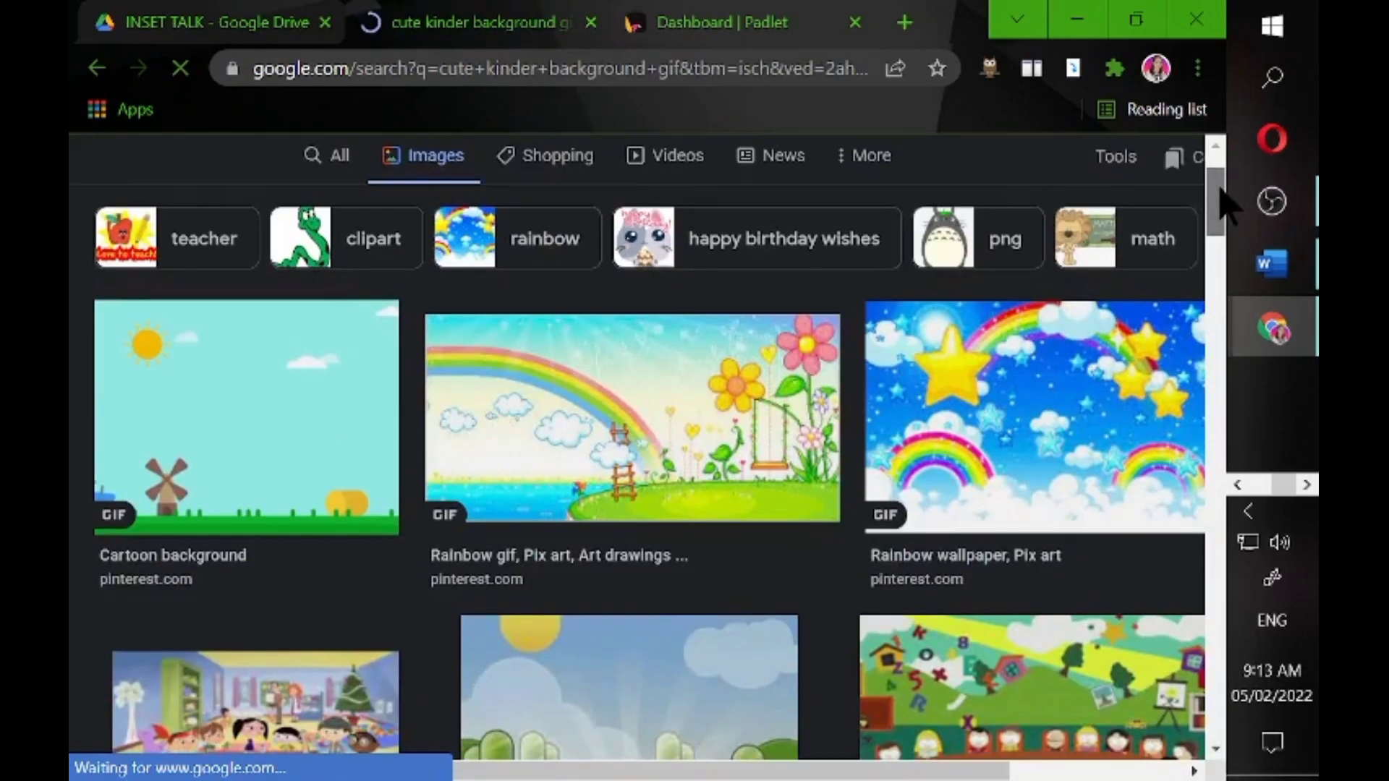
{"action": "left_click", "coordinate": [685, 480]}
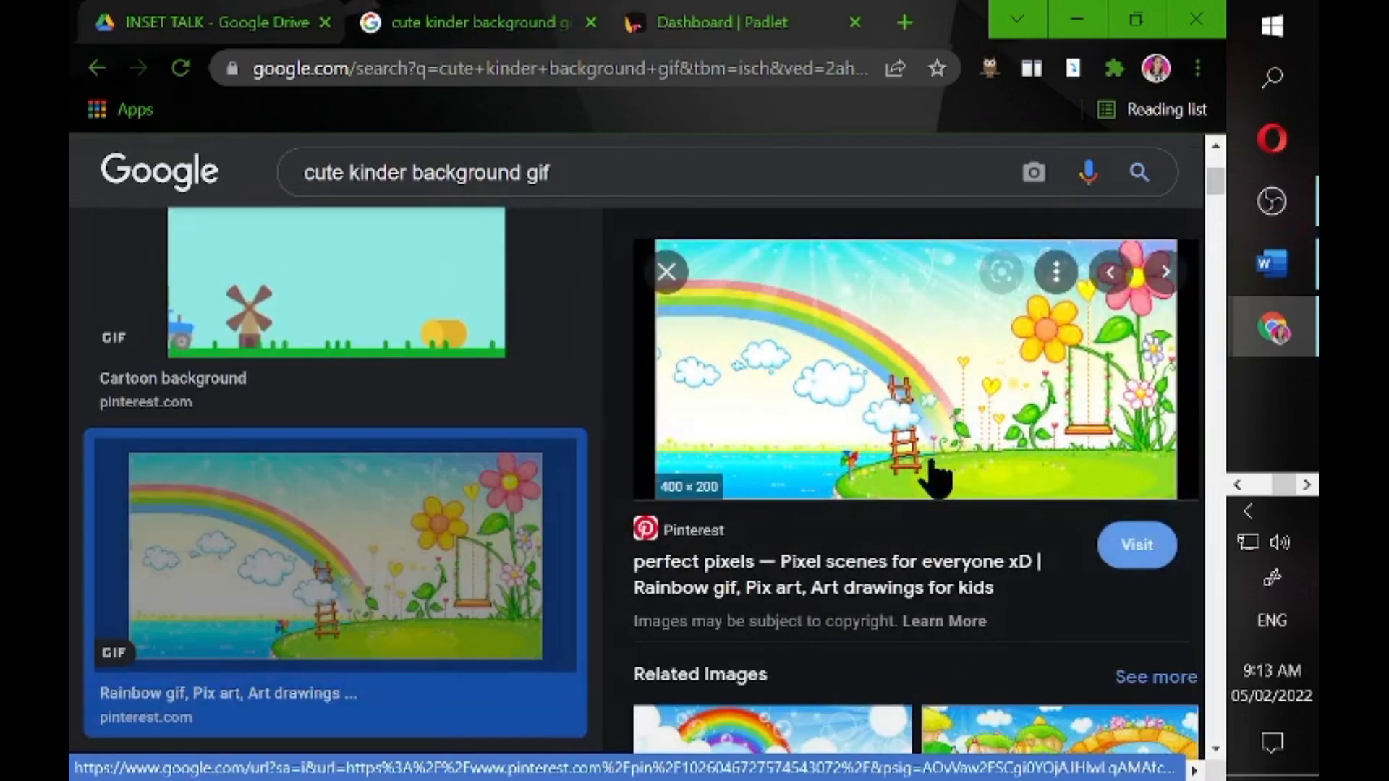
{"action": "right_click", "coordinate": [853, 315]}
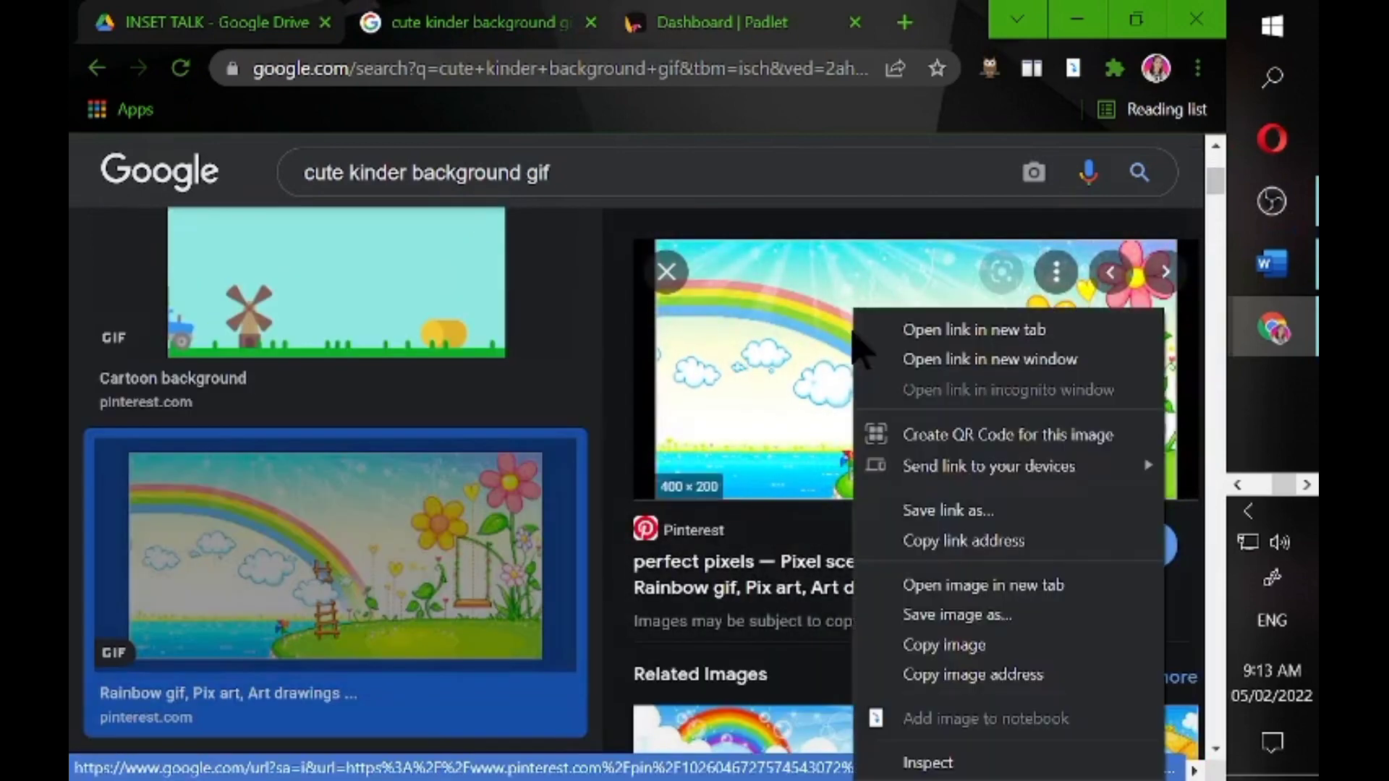
{"action": "left_click", "coordinate": [1004, 649]}
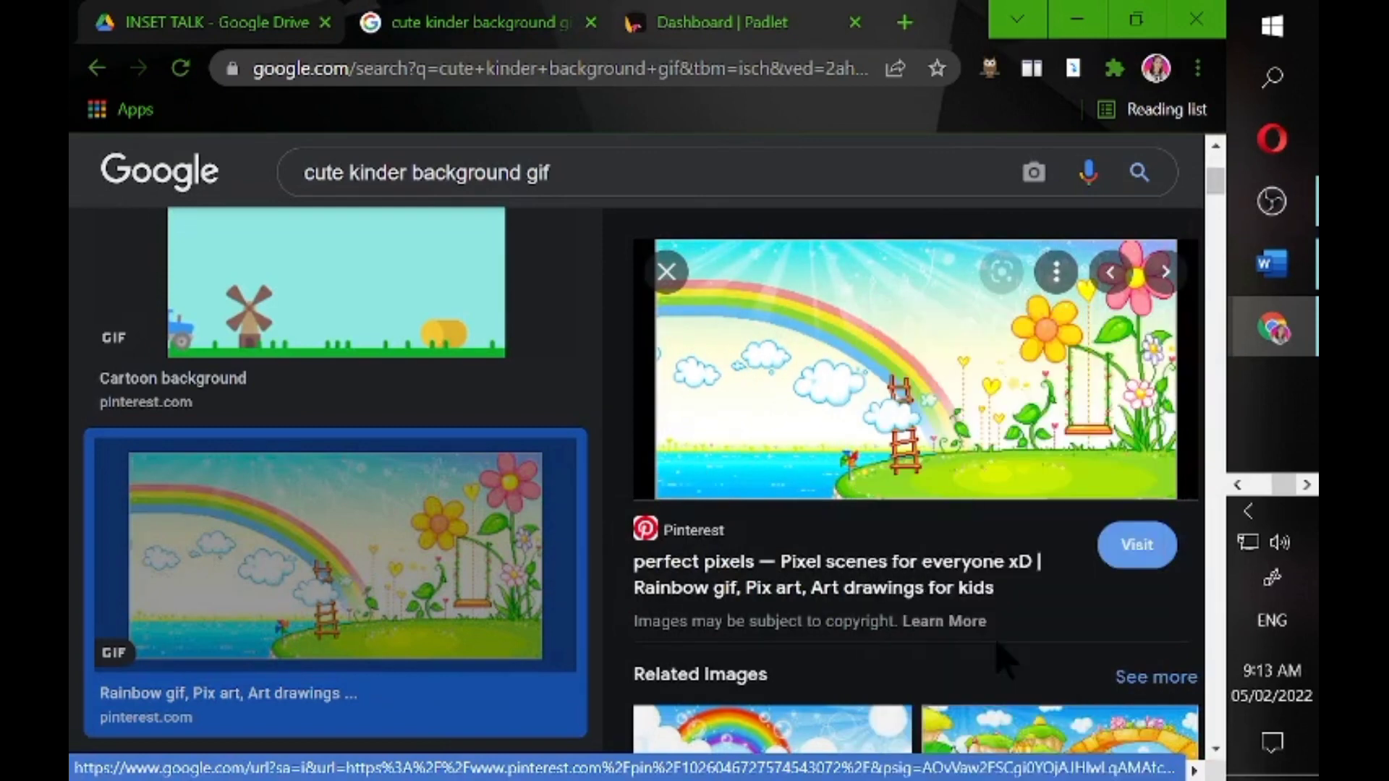
{"action": "left_click", "coordinate": [1237, 484]}
{"action": "mouse_move", "coordinate": [1272, 264]}
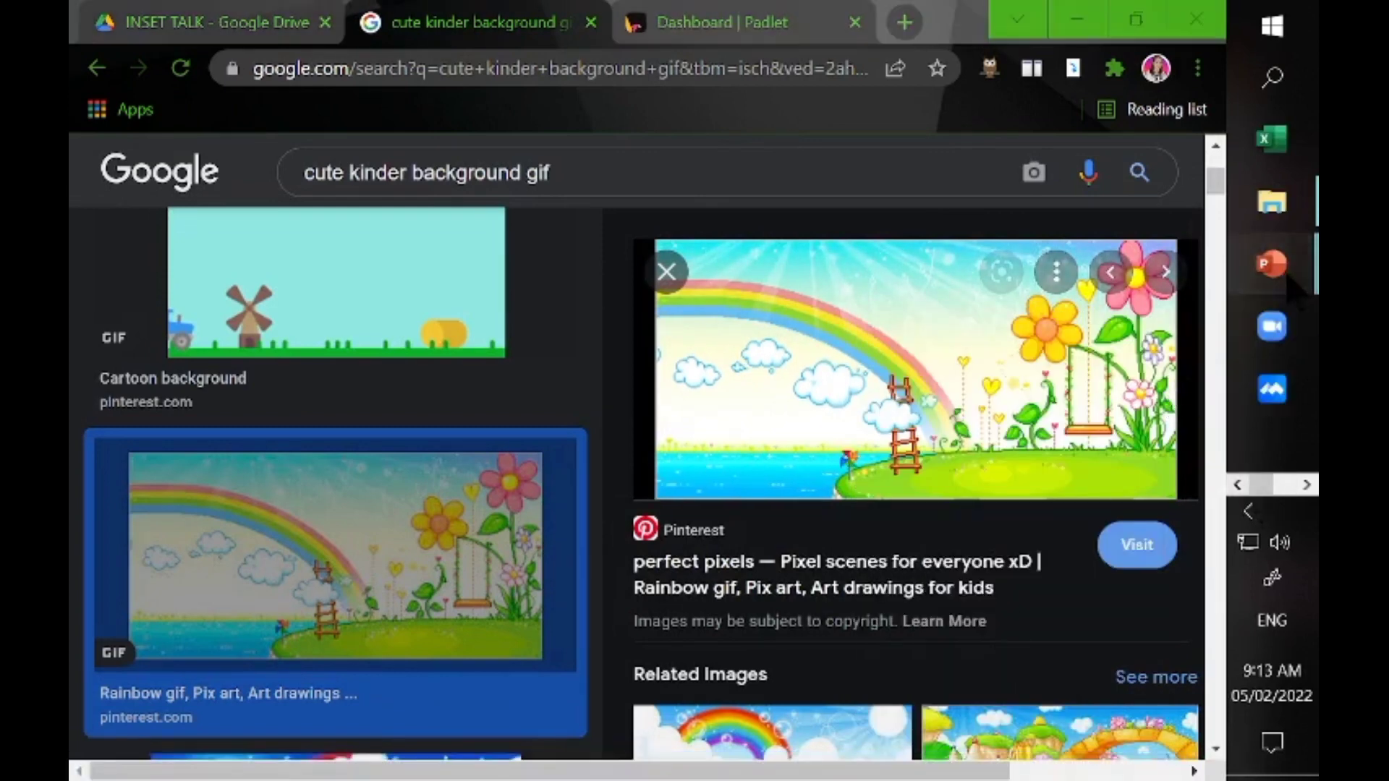
Paste the copied rainbow meadow GIF onto slide 3.
{"action": "left_click", "coordinate": [1074, 456]}
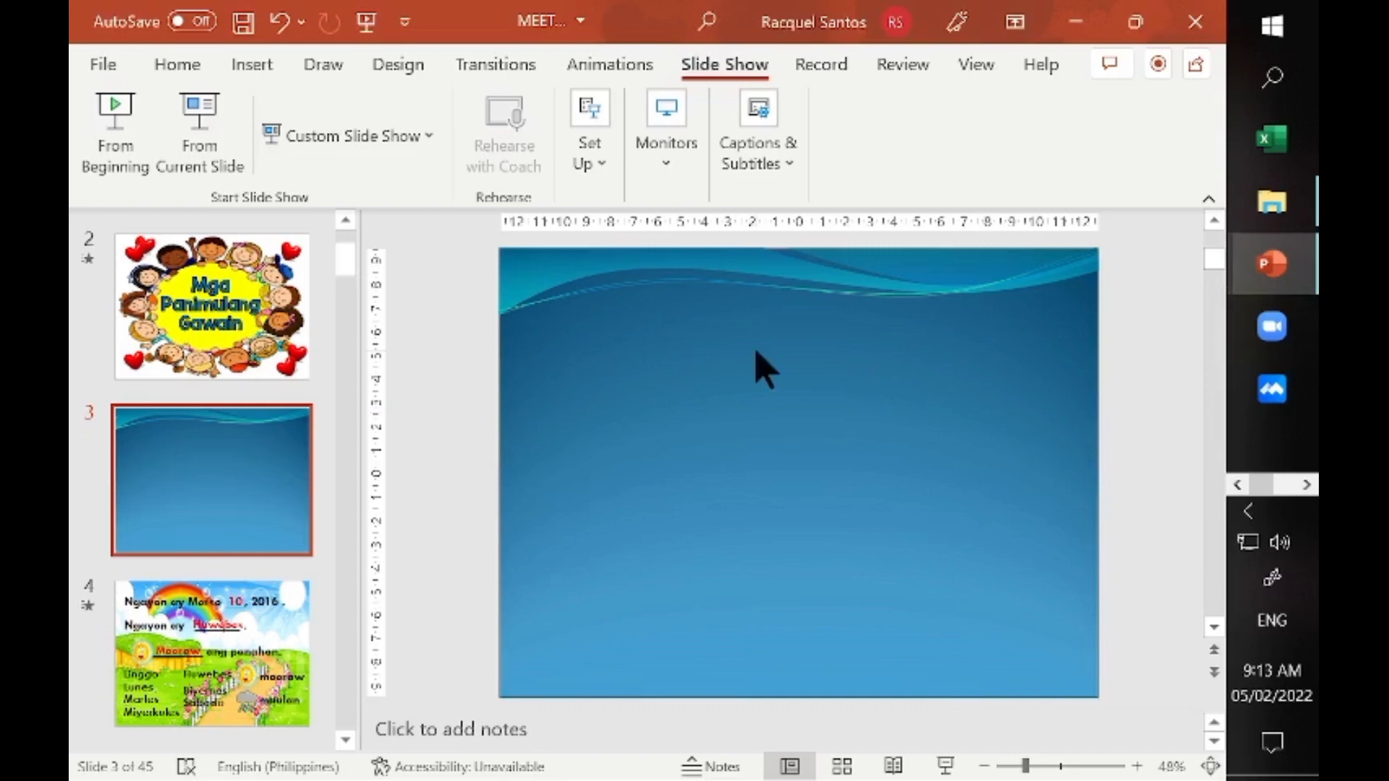
{"action": "key", "text": "ctrl+v"}
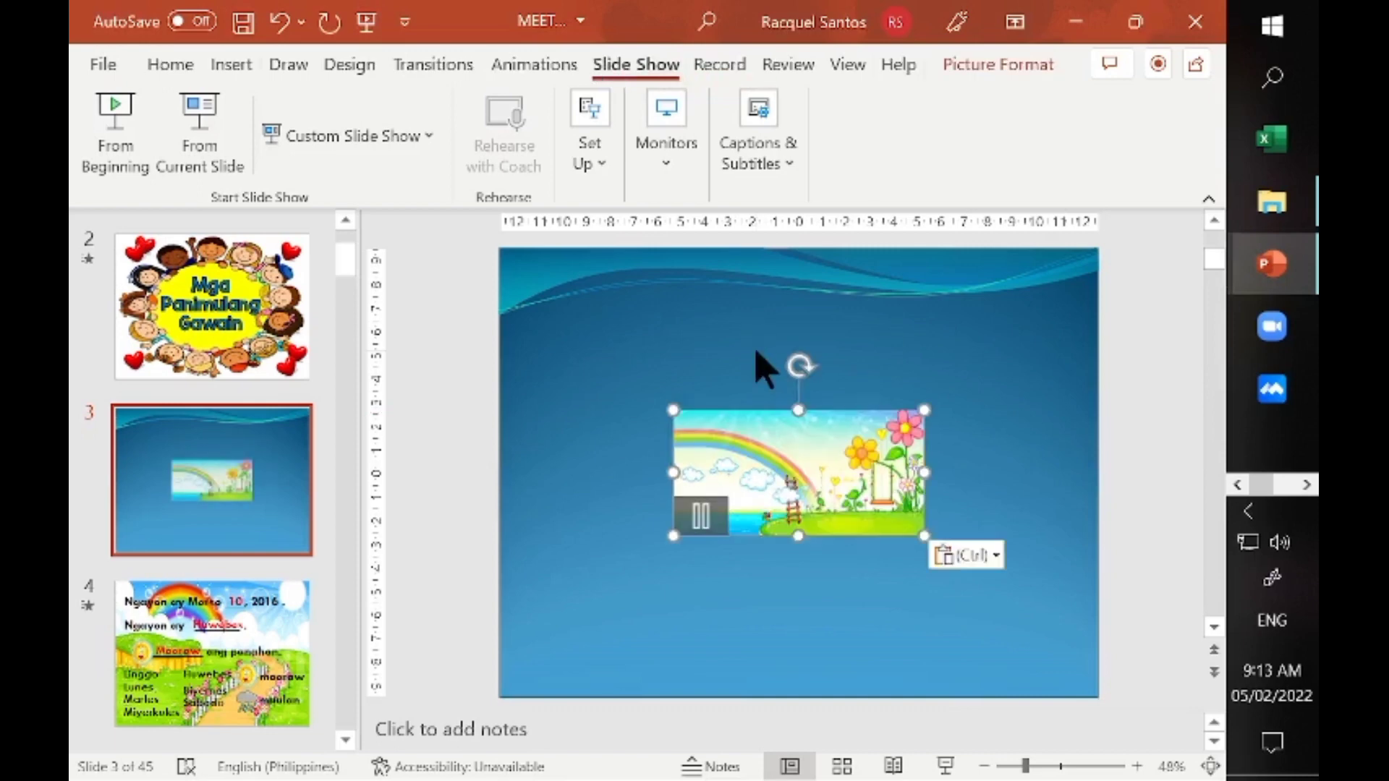
{"action": "right_click", "coordinate": [963, 335]}
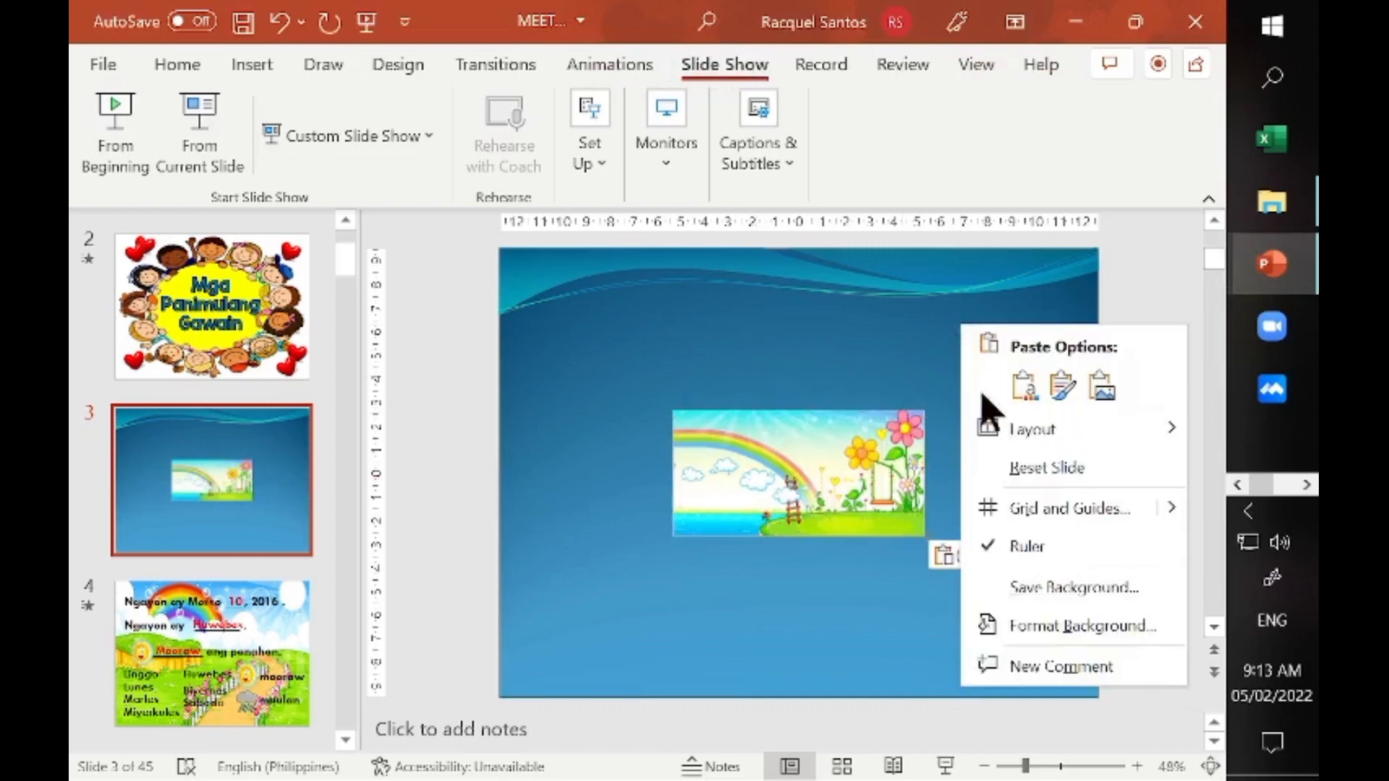
{"action": "left_click", "coordinate": [800, 461]}
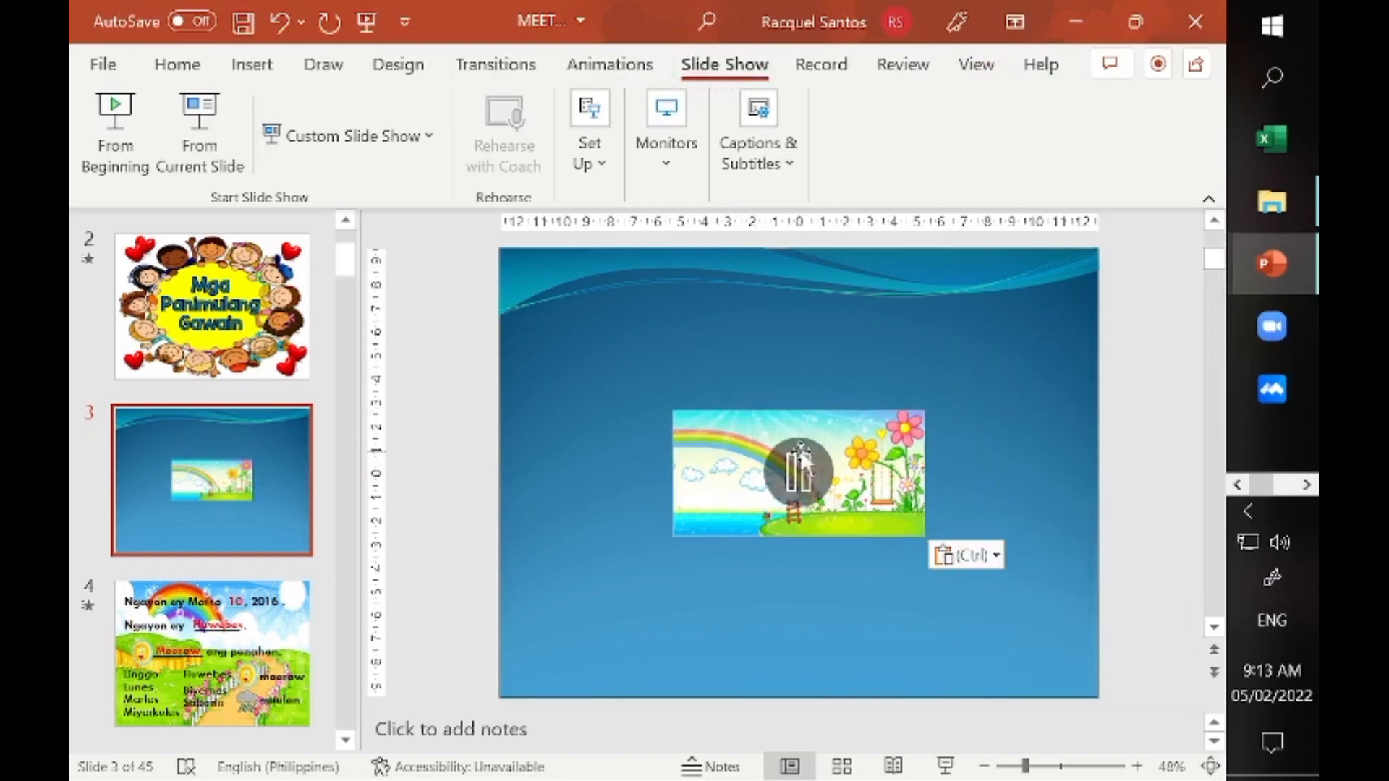
Move and stretch the rainbow GIF so it covers slide 3 edge to edge.
{"action": "left_click_drag", "start_coordinate": [696, 466], "coordinate": [541, 330]}
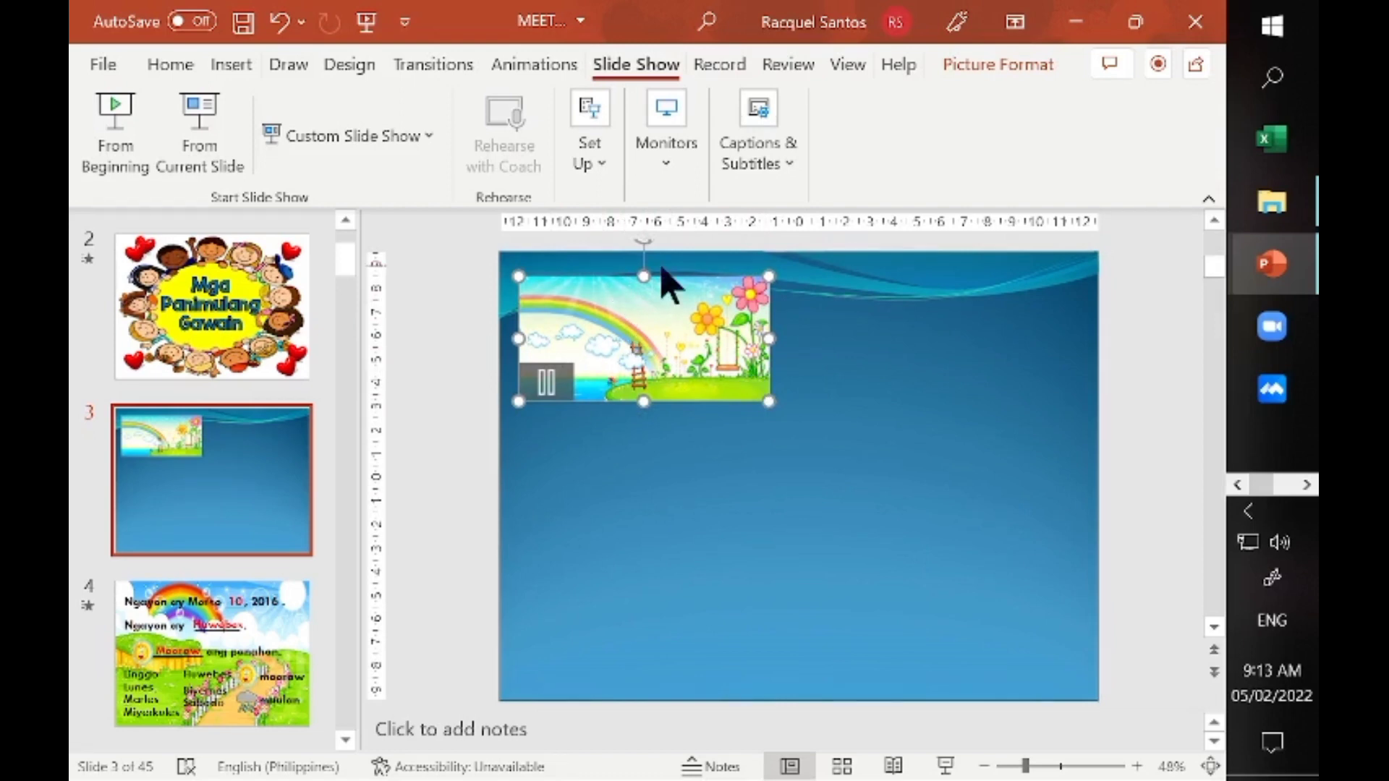
{"action": "left_click_drag", "start_coordinate": [771, 404], "coordinate": [848, 557]}
{"action": "key", "text": "Delete"}
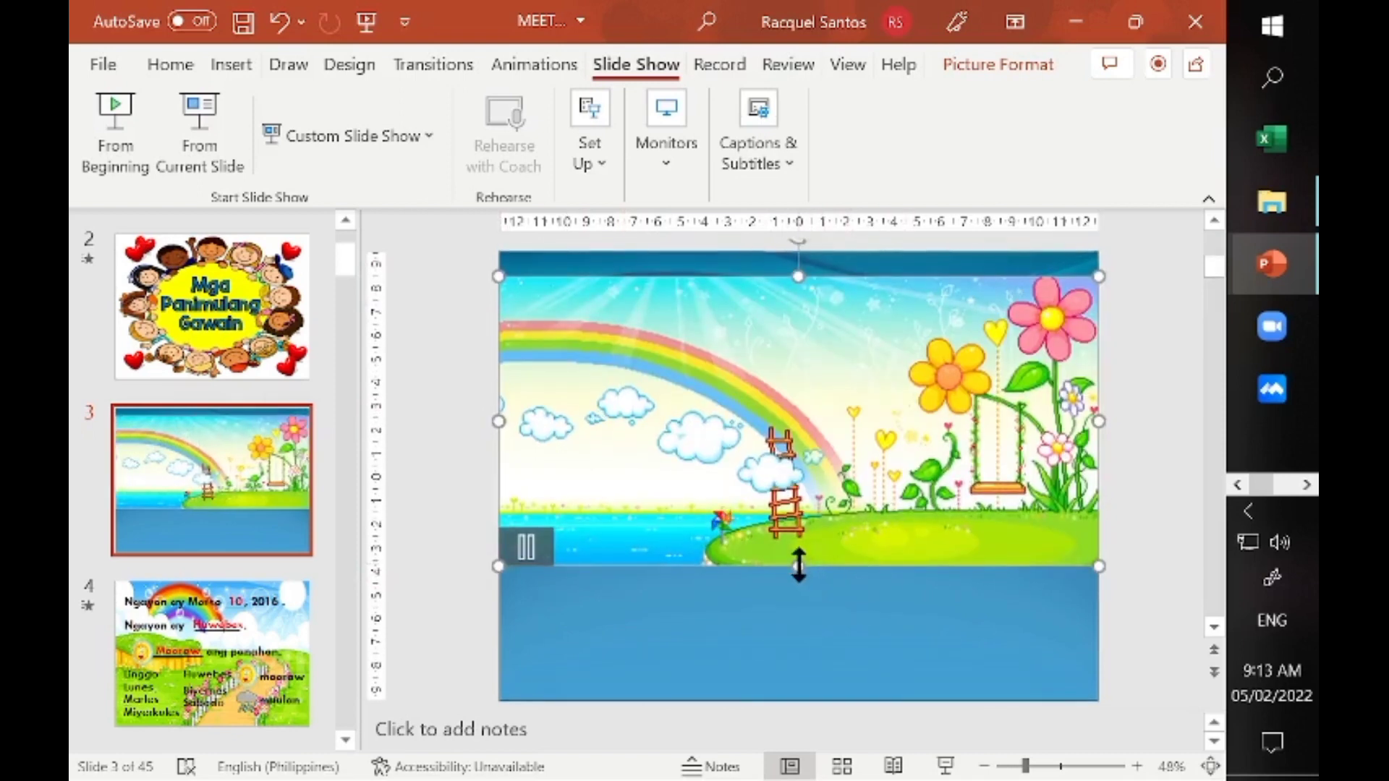
{"action": "left_click_drag", "start_coordinate": [798, 564], "coordinate": [804, 696]}
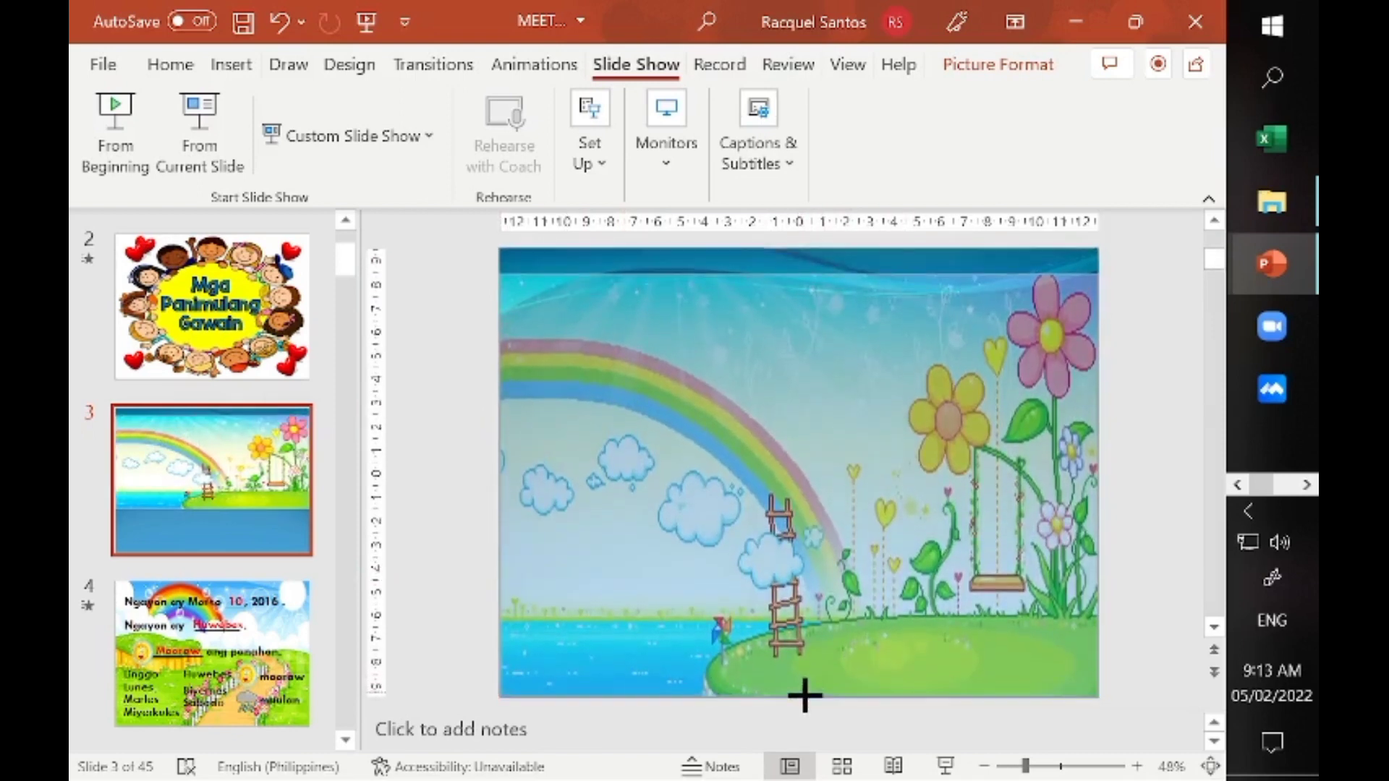
{"action": "left_click_drag", "start_coordinate": [793, 269], "coordinate": [799, 249]}
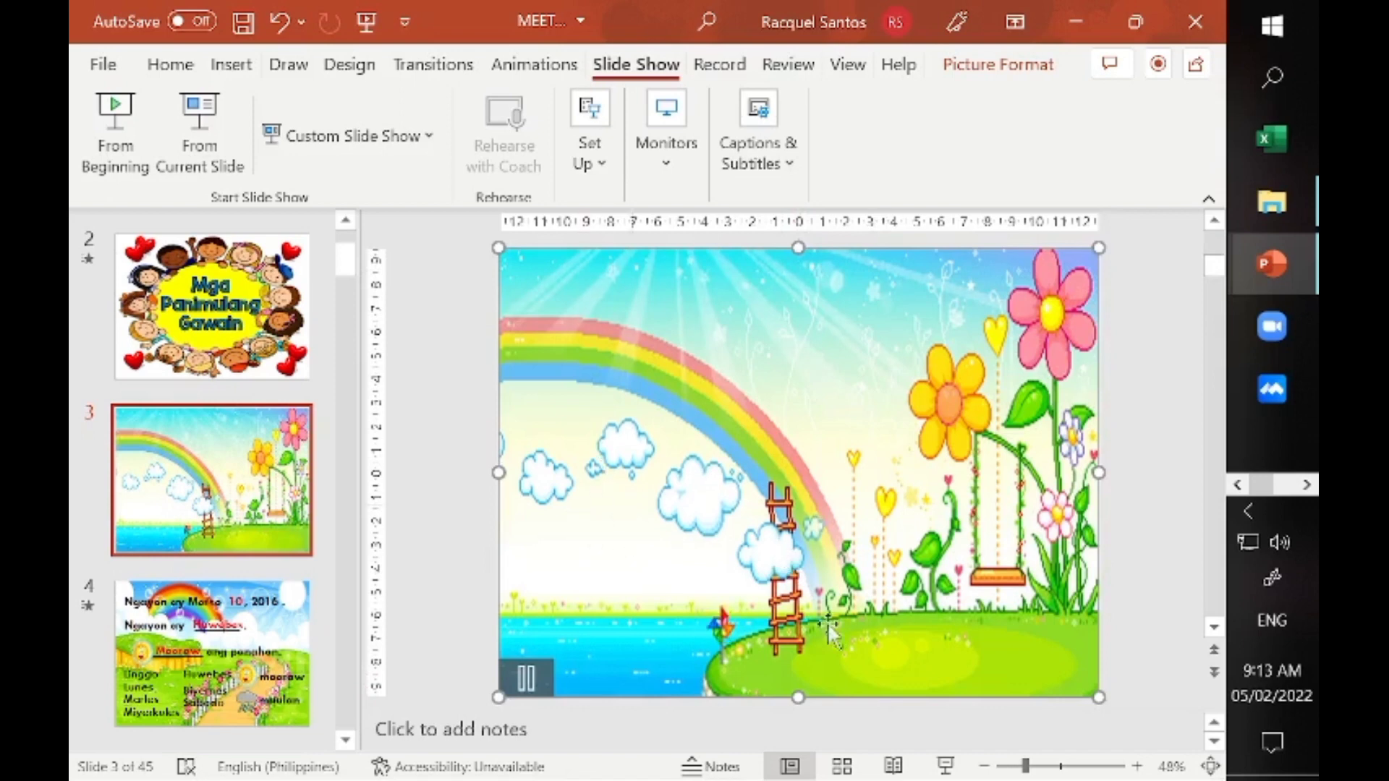
{"action": "left_click", "coordinate": [1157, 373]}
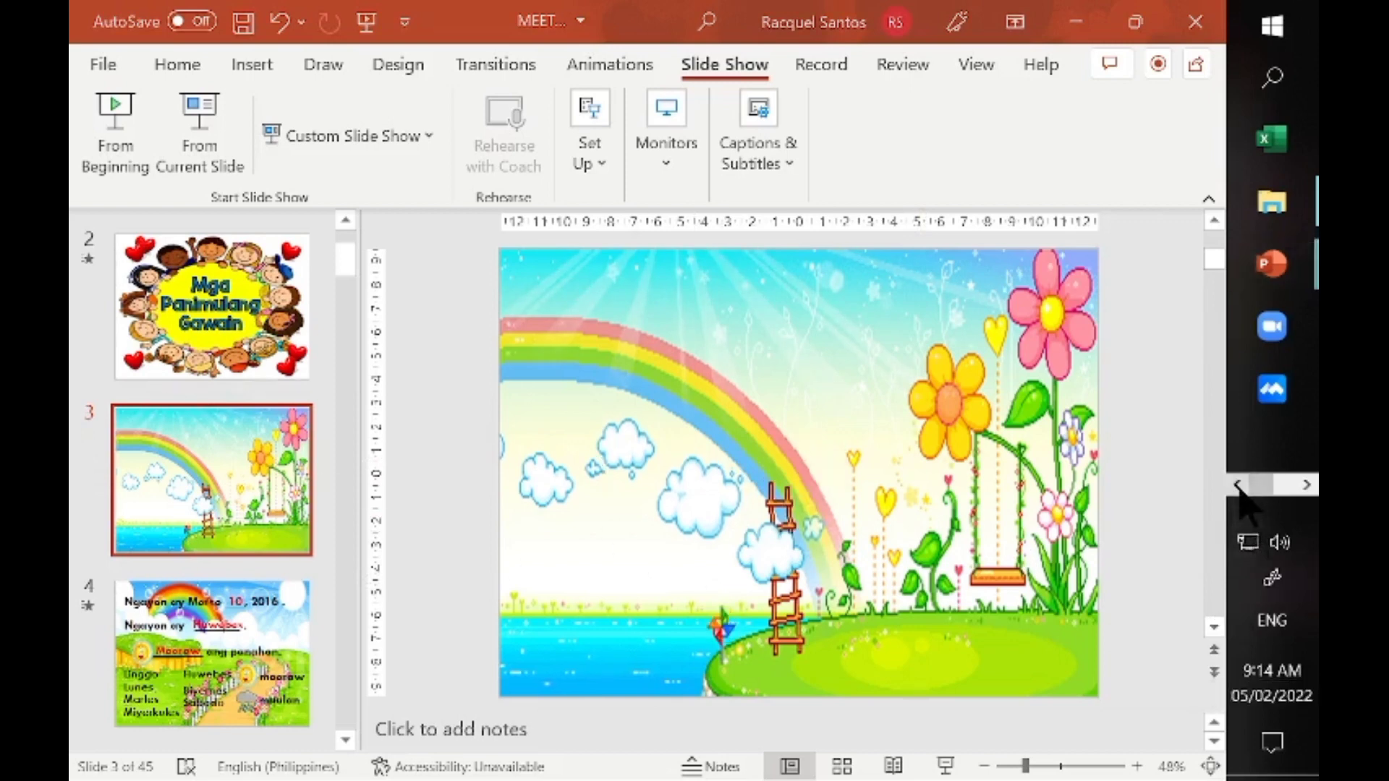
{"action": "mouse_move", "coordinate": [1271, 328]}
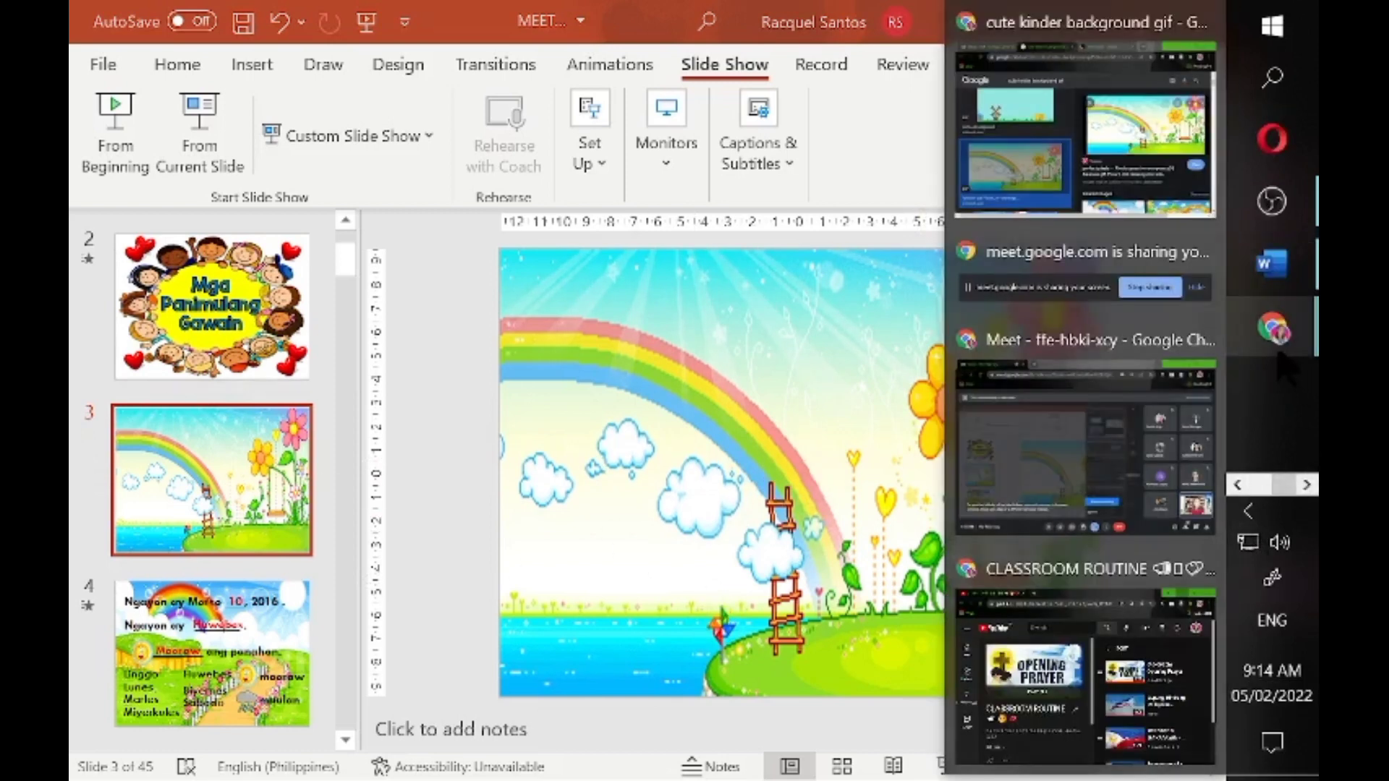
Change the image search to 'pencil clipart gif' and run it.
{"action": "left_click", "coordinate": [1096, 130]}
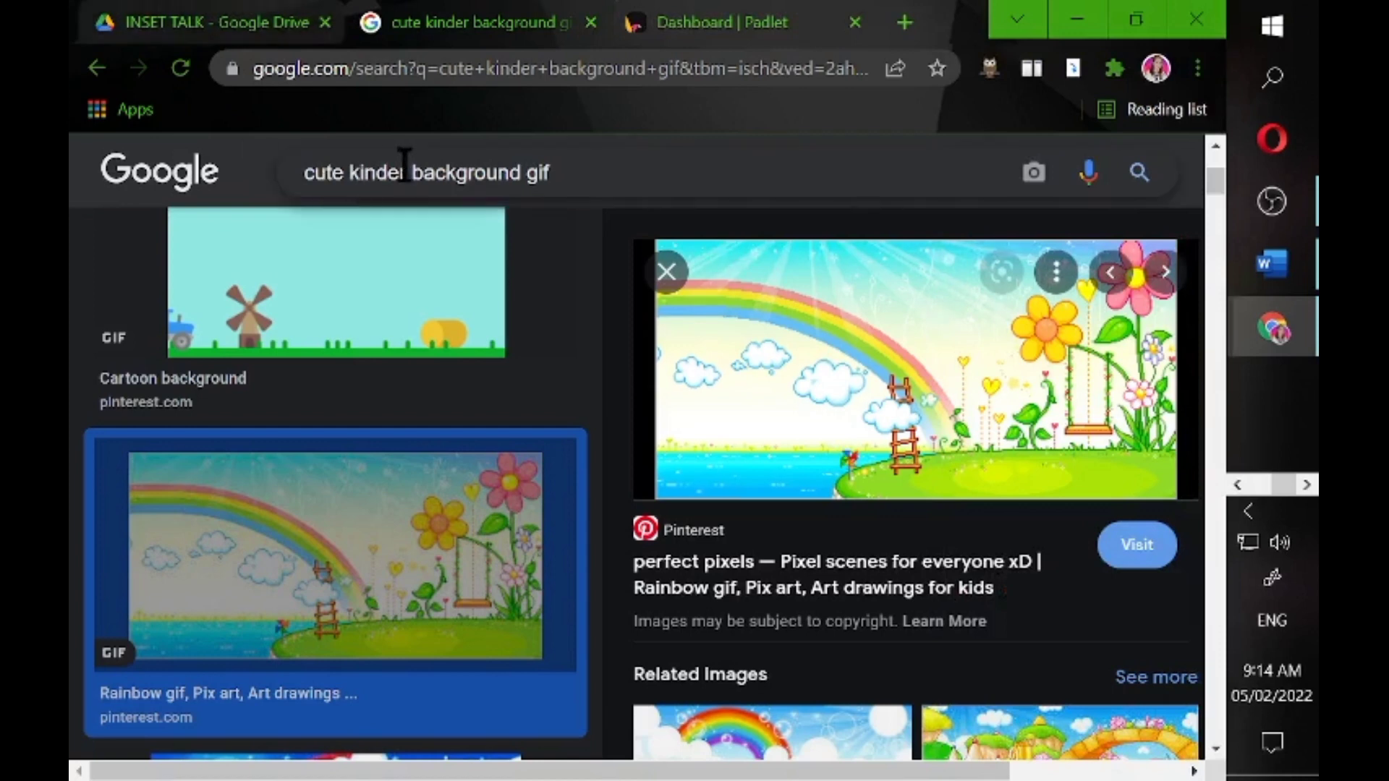
{"action": "left_click_drag", "start_coordinate": [410, 173], "coordinate": [257, 174]}
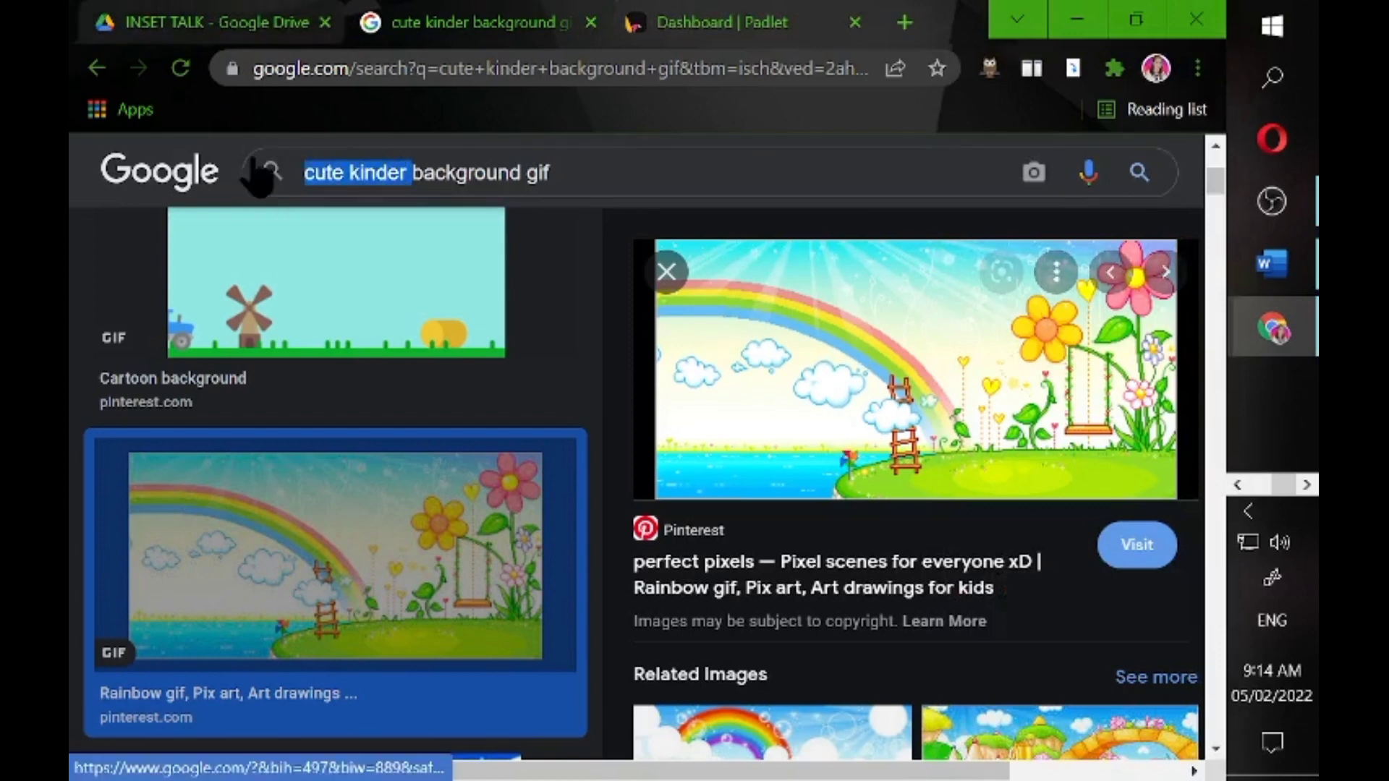
{"action": "type", "text": "pencil "}
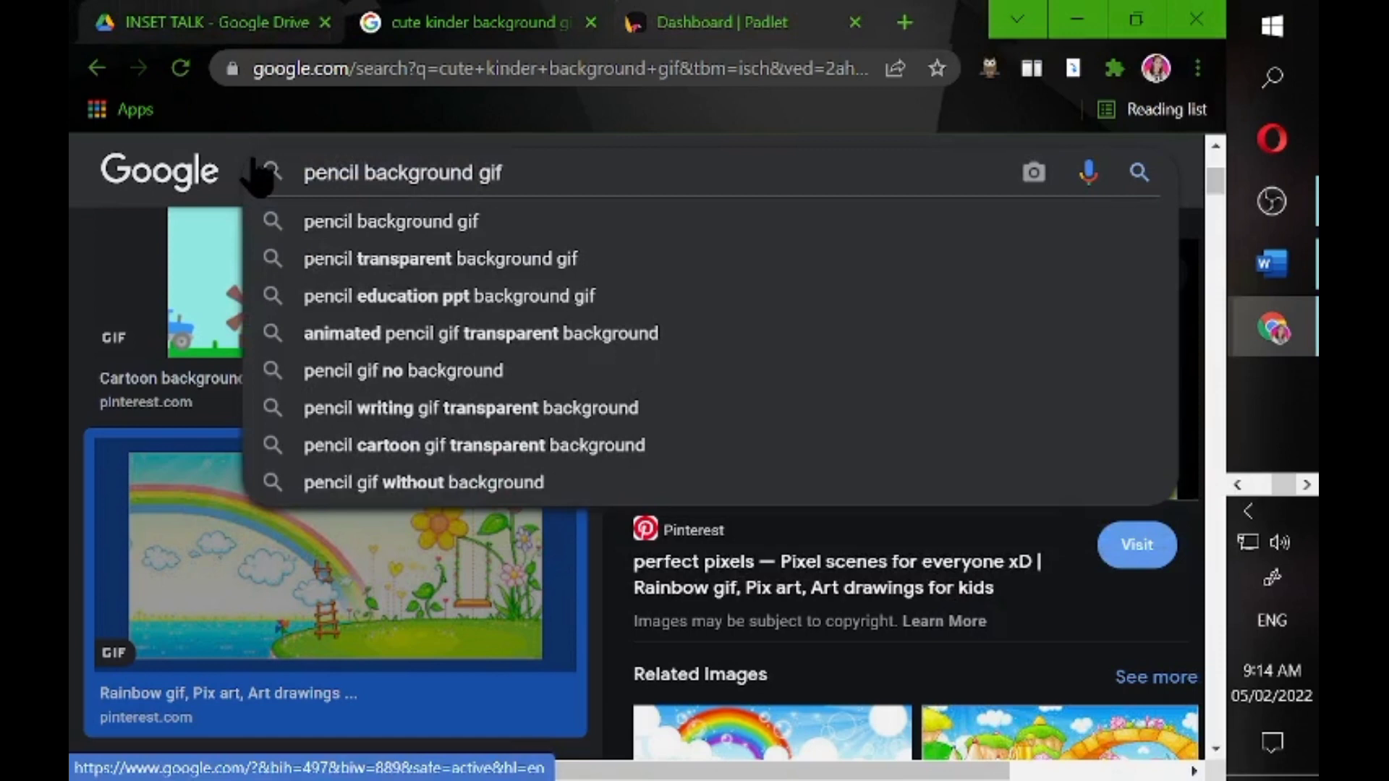
{"action": "type", "text": "clipart"}
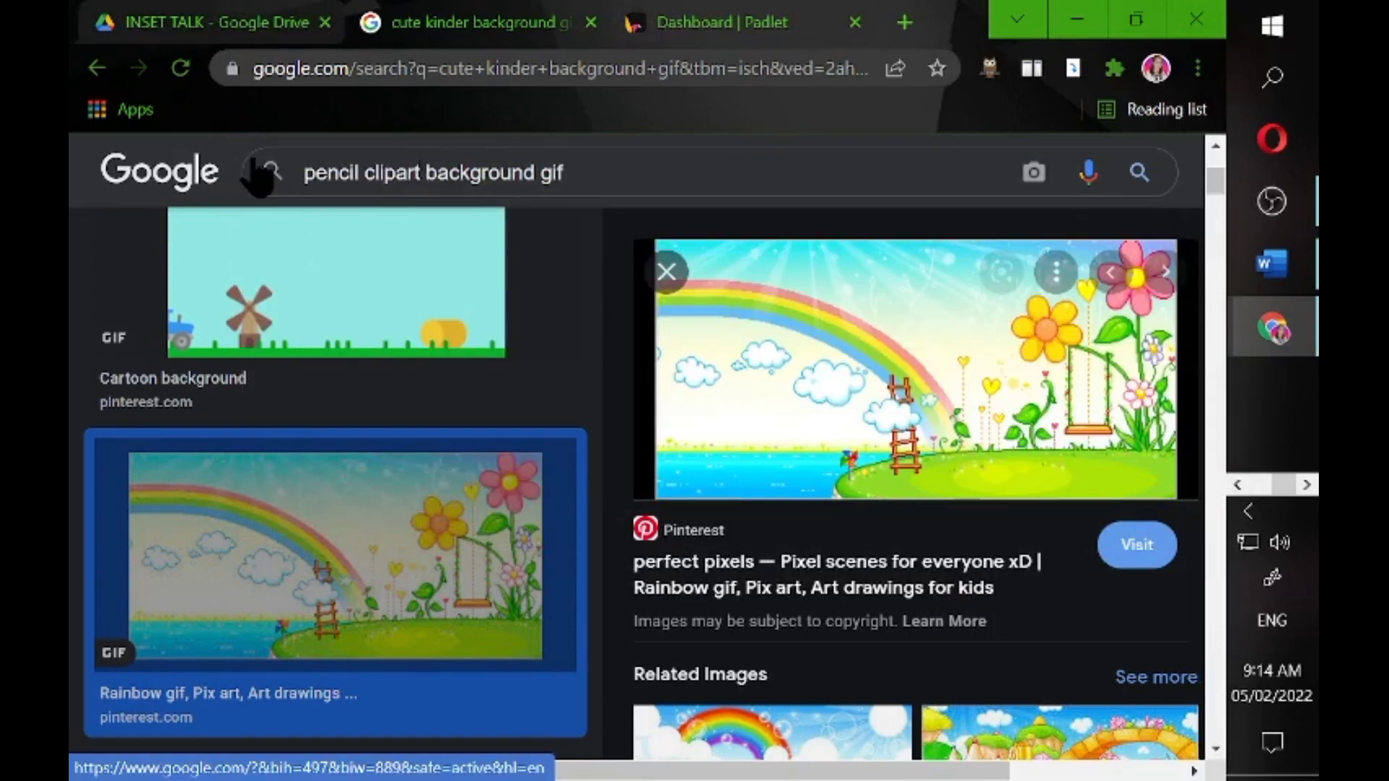
{"action": "left_click", "coordinate": [424, 173]}
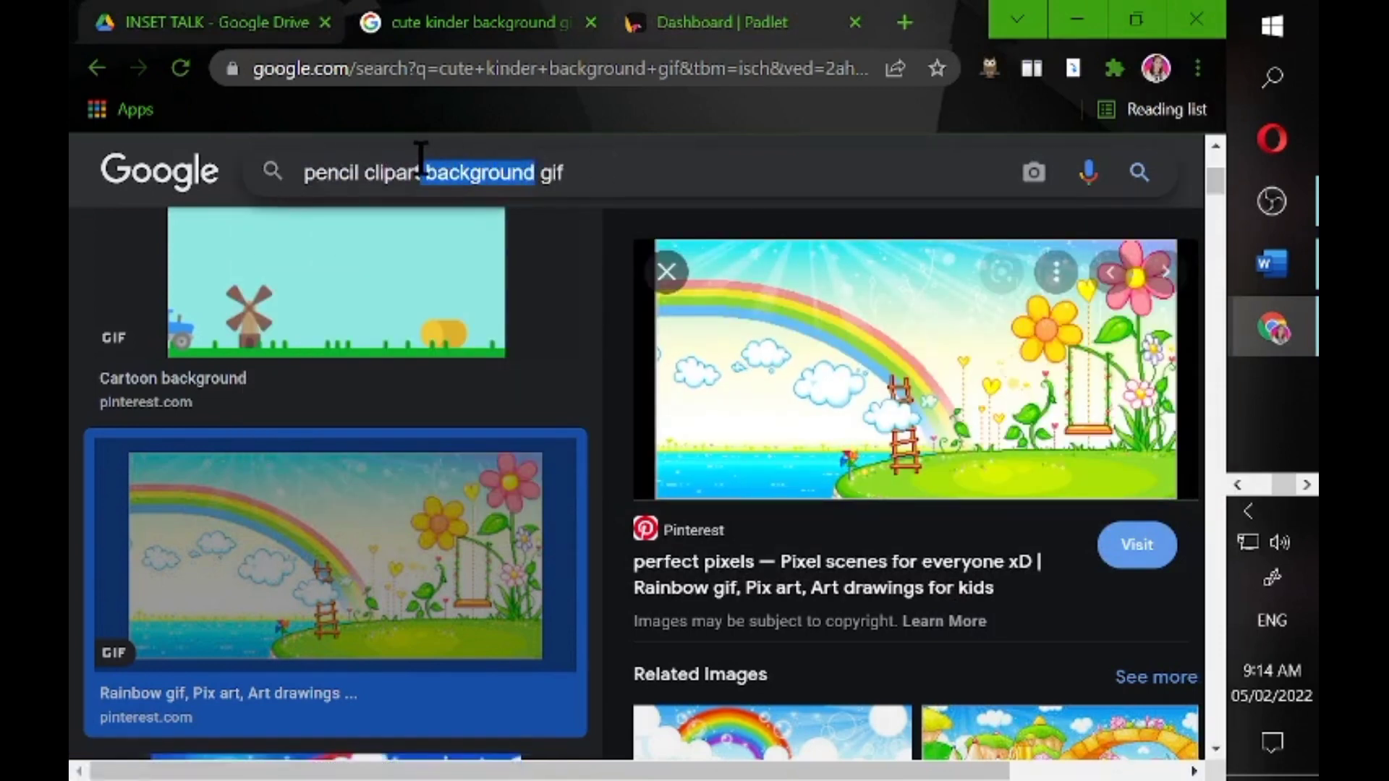
{"action": "key", "text": "BackSpace"}
{"action": "key", "text": "Return"}
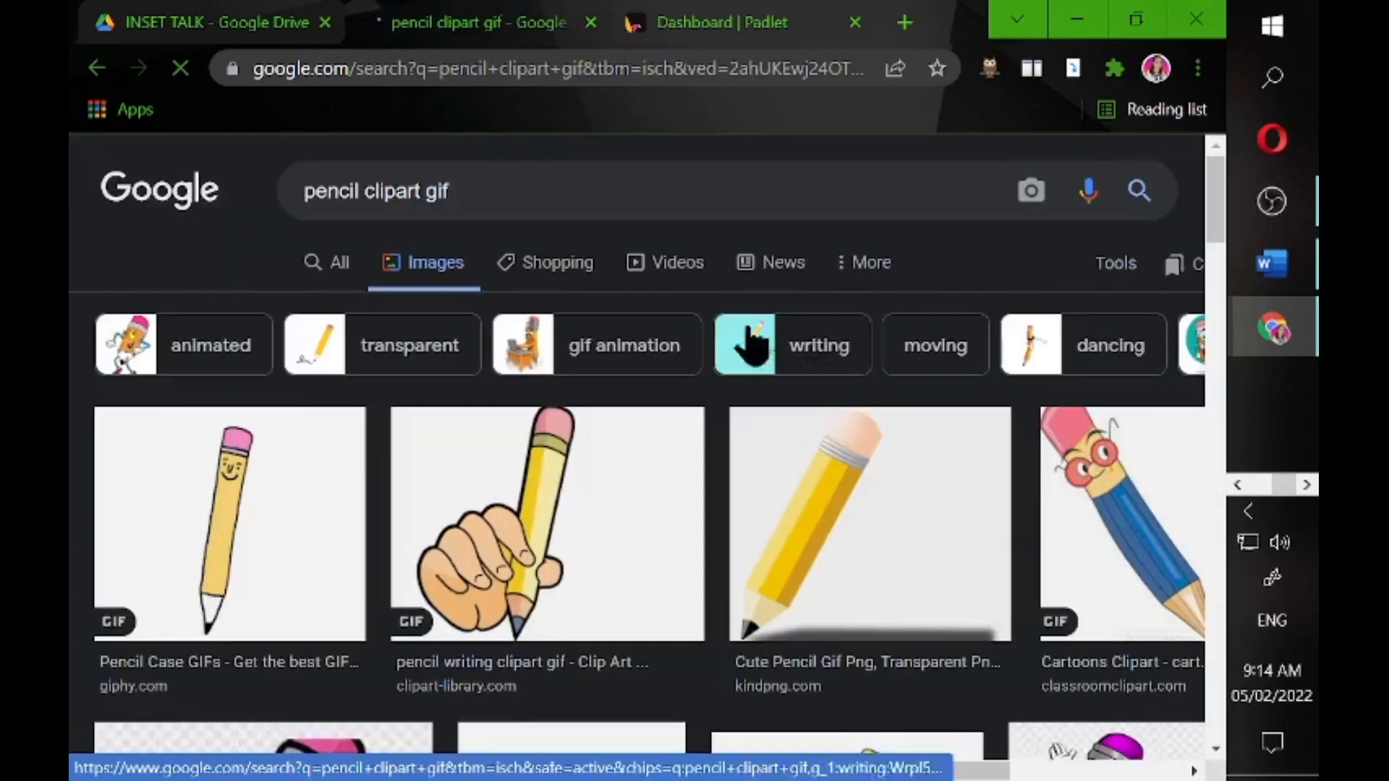
Copy the smiling pencil GIF from Giphy and return to PowerPoint.
{"action": "left_click", "coordinate": [754, 345]}
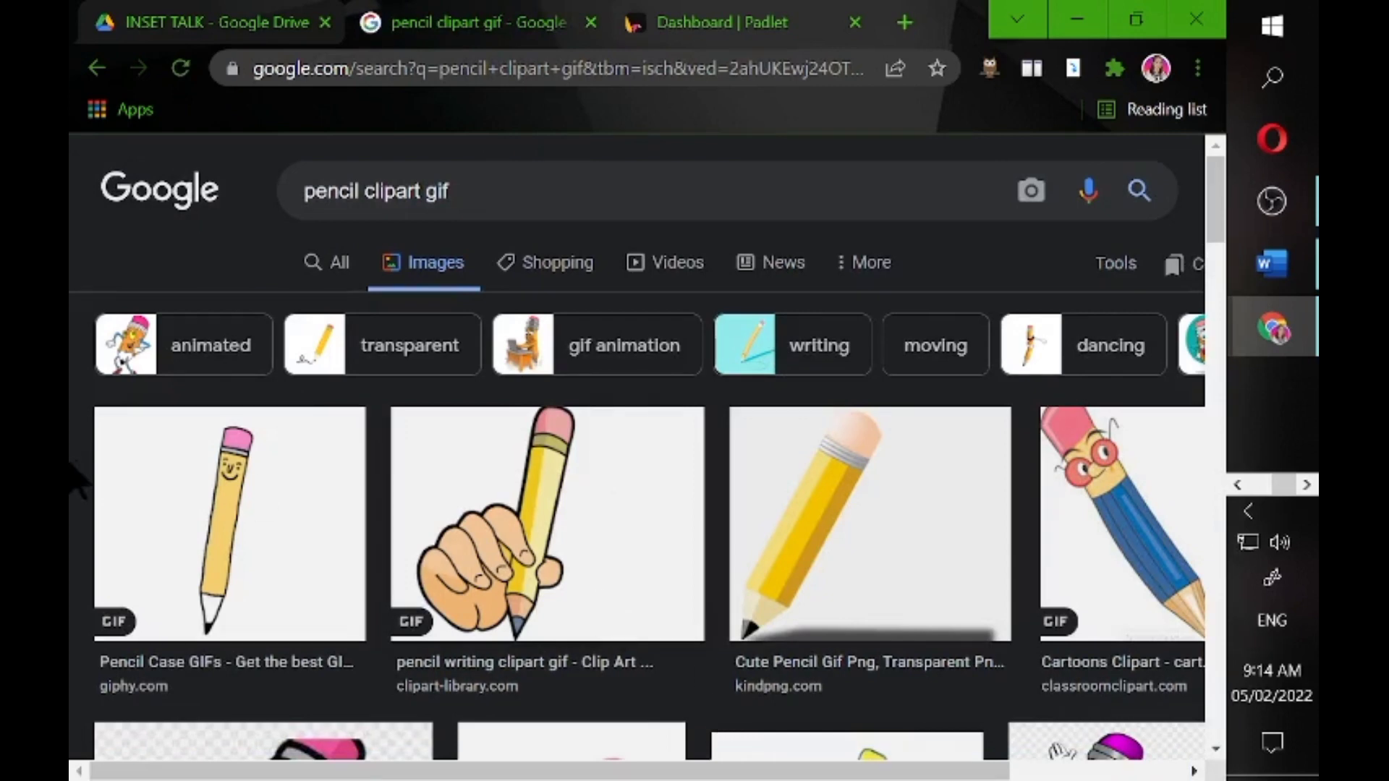
{"action": "left_click", "coordinate": [260, 539]}
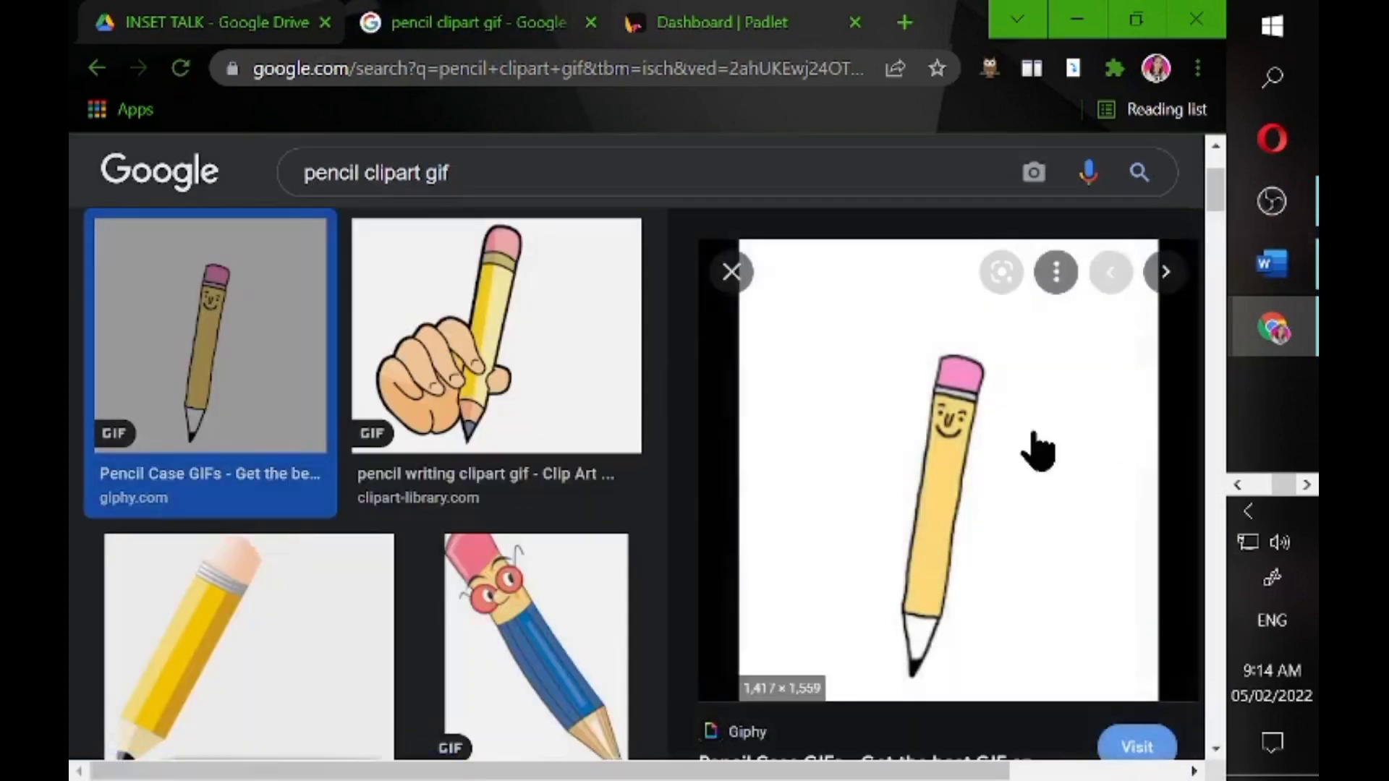
{"action": "right_click", "coordinate": [1032, 447]}
{"action": "left_click", "coordinate": [986, 645]}
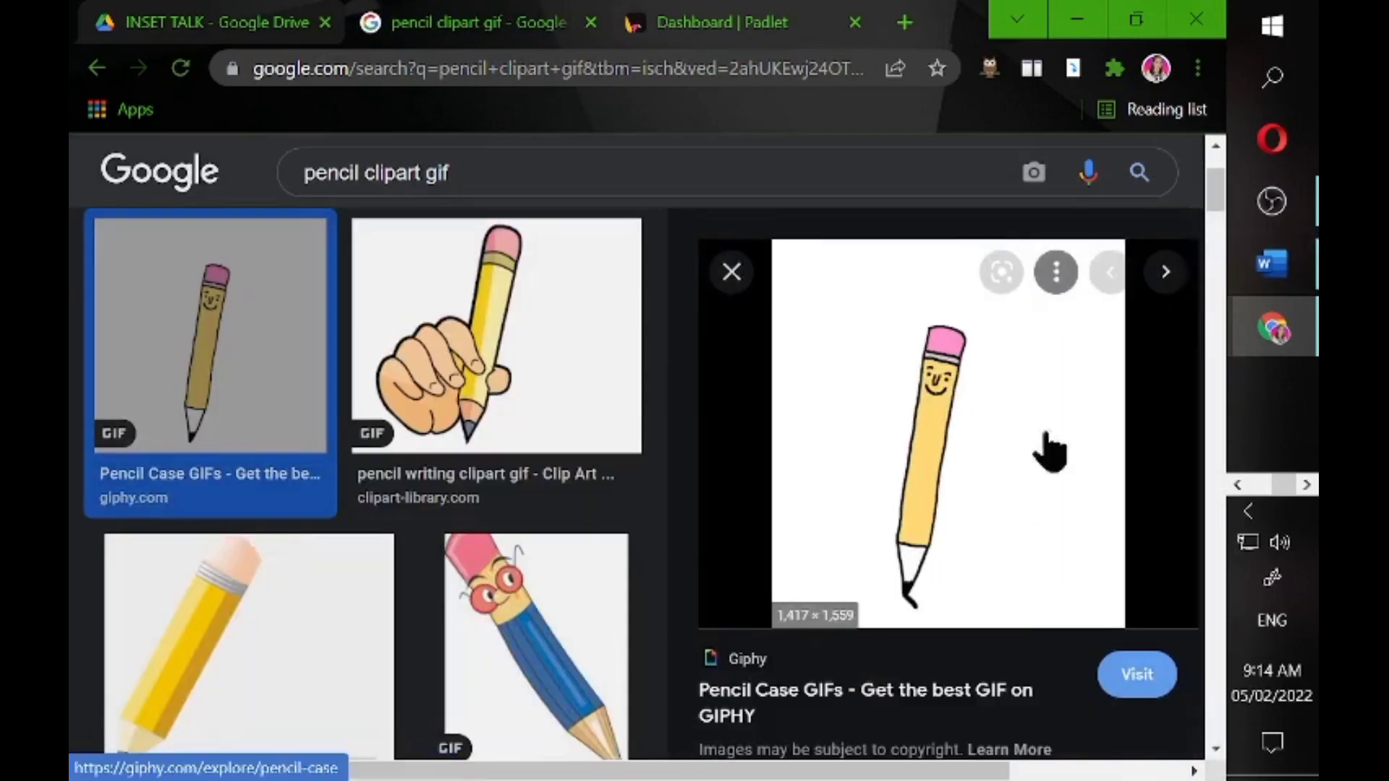
{"action": "mouse_move", "coordinate": [1273, 264]}
{"action": "left_click", "coordinate": [1272, 263]}
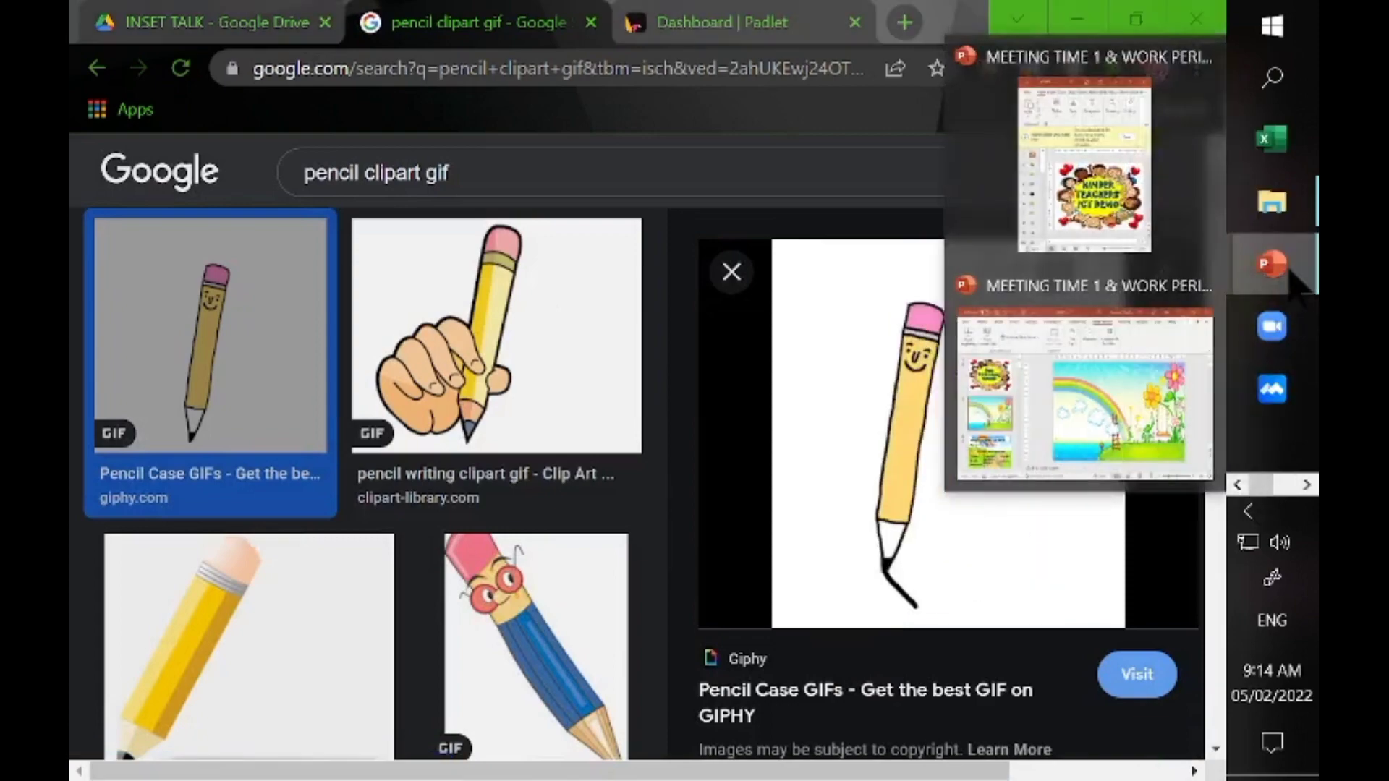
{"action": "left_click", "coordinate": [1129, 224]}
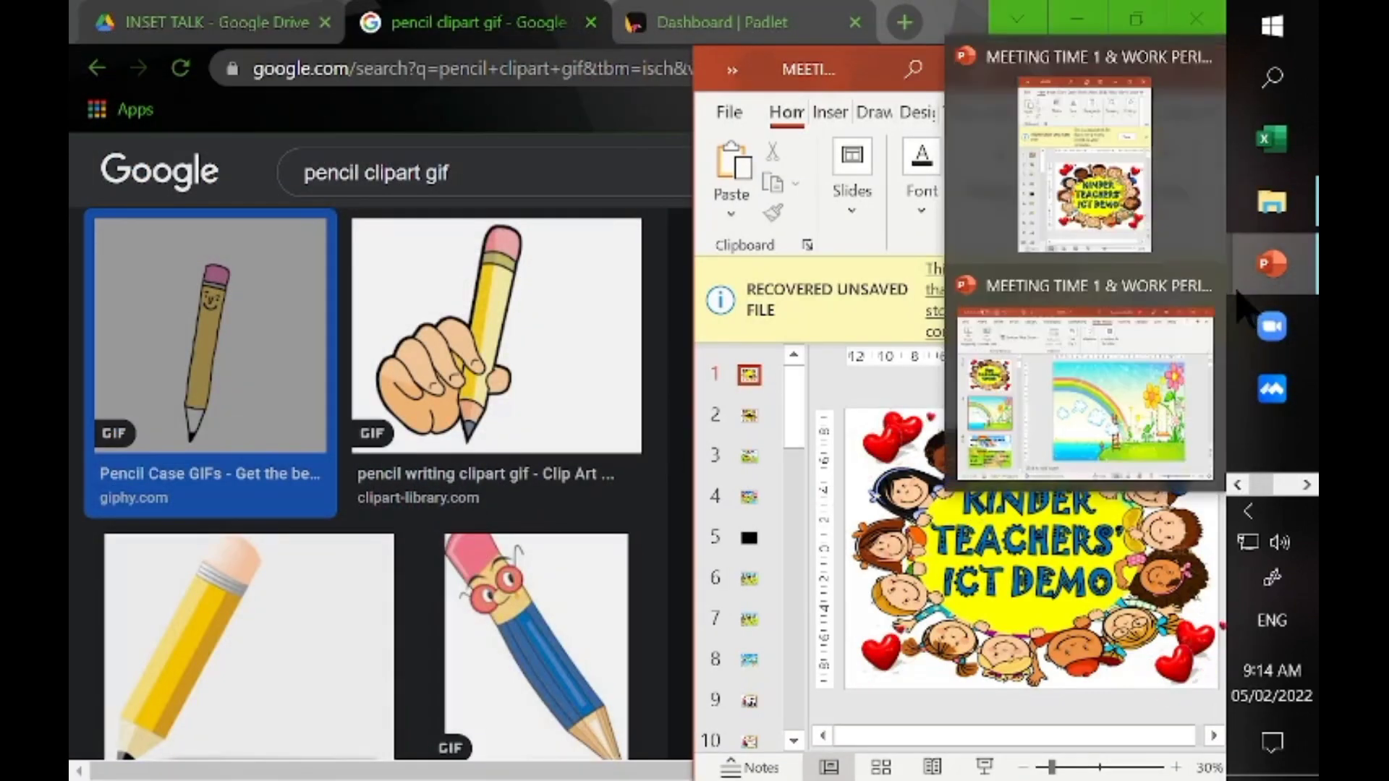
Bring up rainbow slide 3 and select the heart-drawing pencil GIF over the background.
{"action": "left_click", "coordinate": [1085, 369]}
{"action": "left_click", "coordinate": [612, 358]}
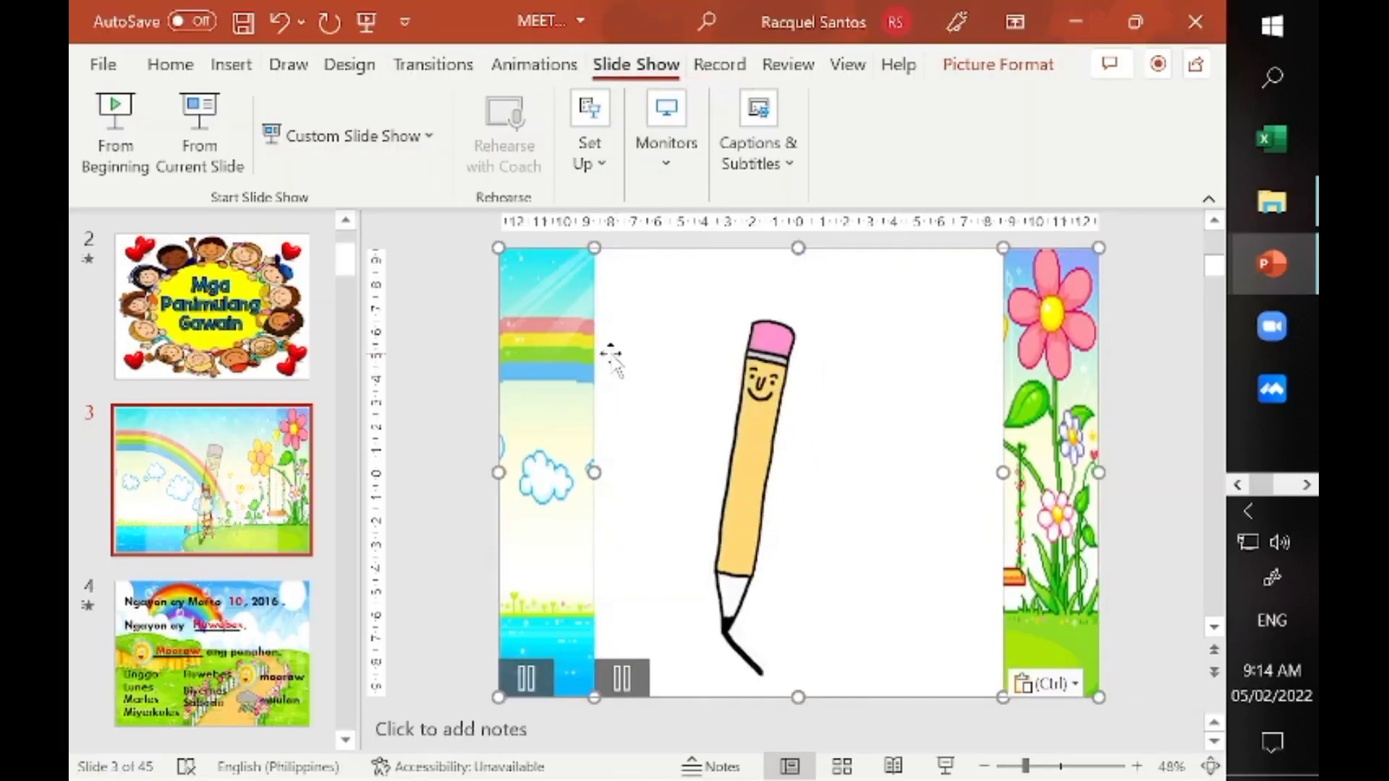
{"action": "left_click", "coordinate": [872, 399]}
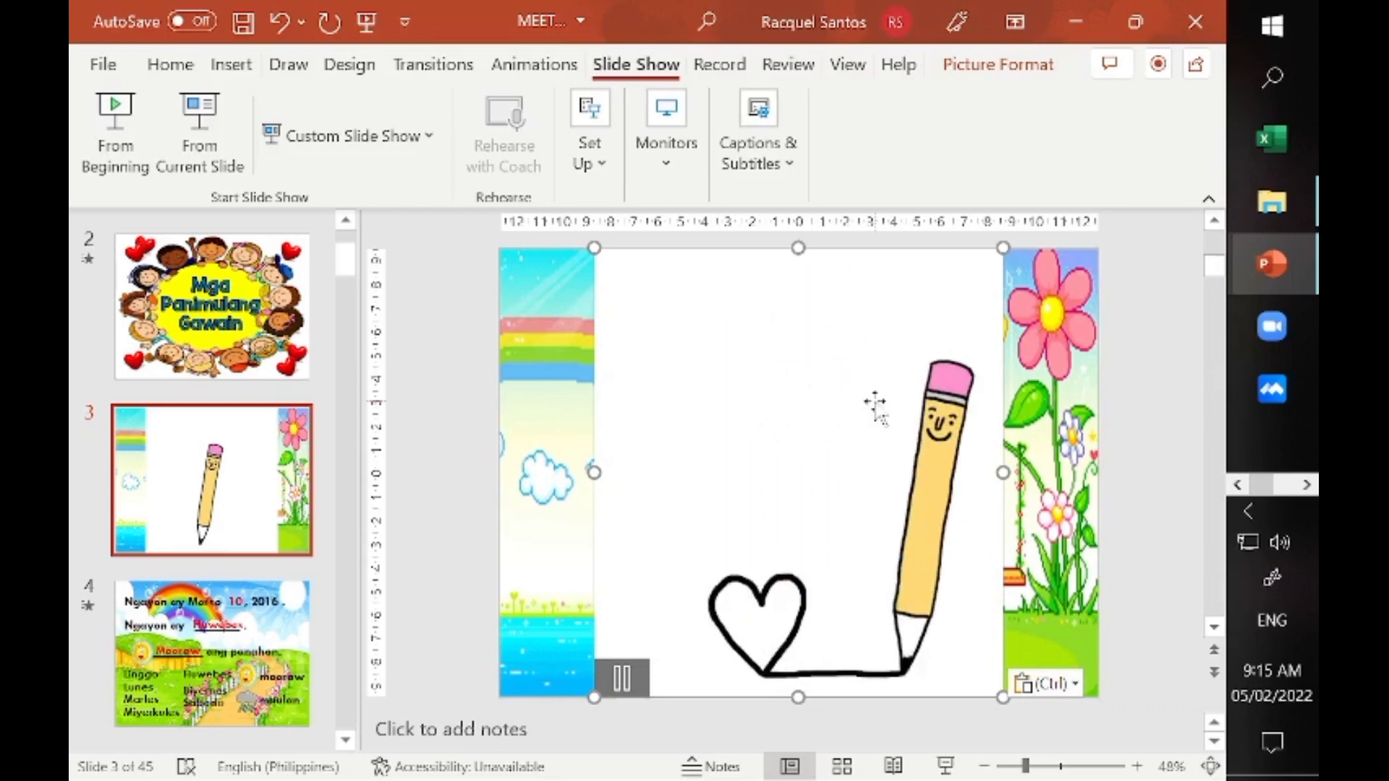
Browse to the INSET TALK folder, select the OUTPUT file, and switch back to the slide.
{"action": "left_click", "coordinate": [1272, 202]}
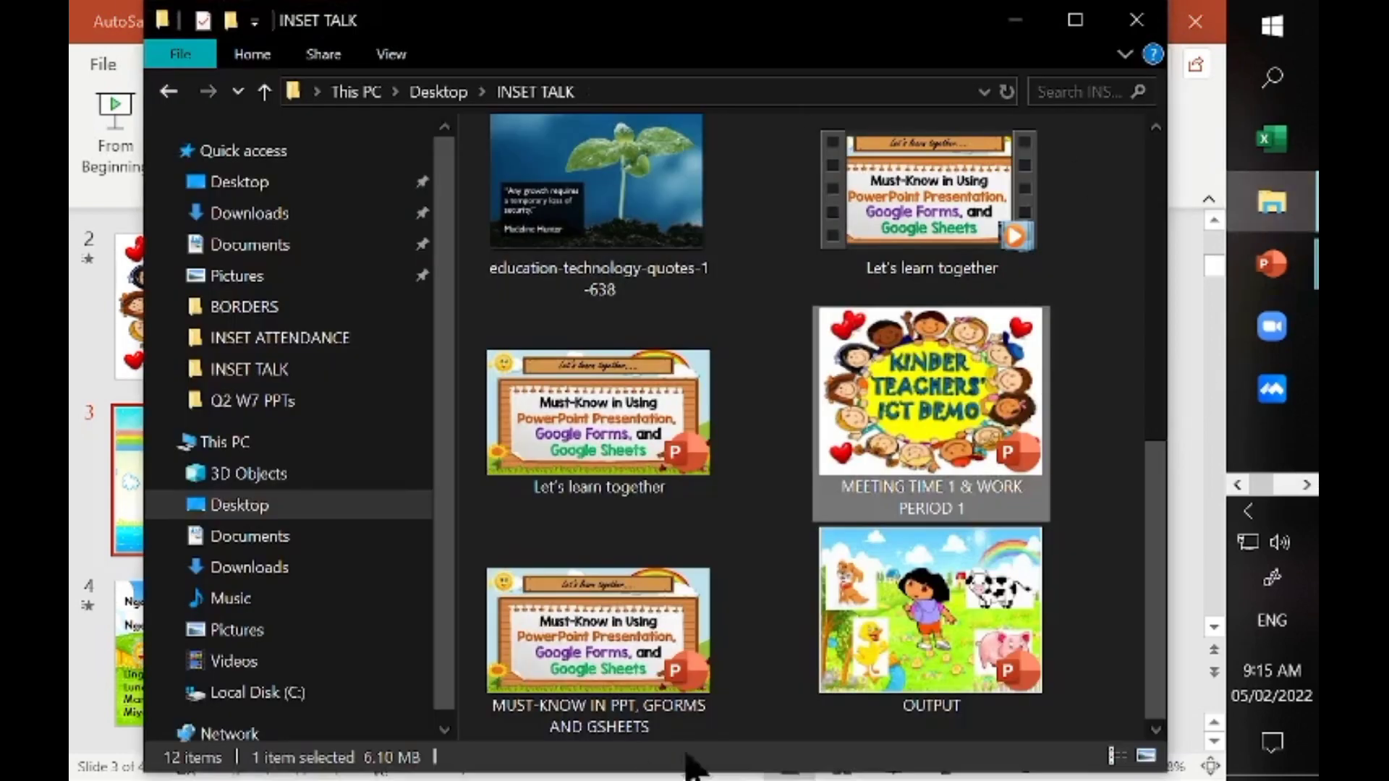
{"action": "left_click", "coordinate": [954, 703]}
{"action": "key", "text": "alt+Tab"}
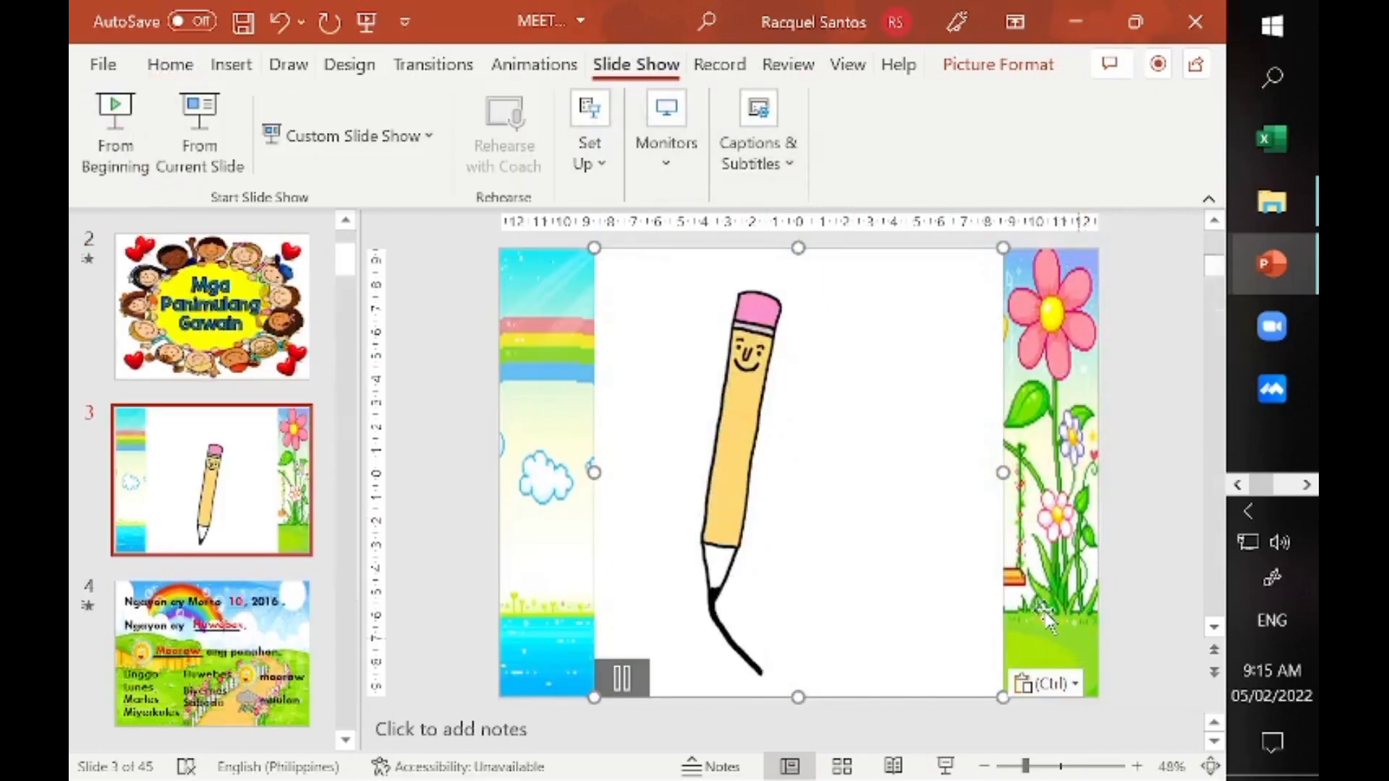
Select the pencil GIF and pick Set Transparent Color from the Picture Format Color menu.
{"action": "left_click", "coordinate": [1147, 495]}
{"action": "left_click", "coordinate": [920, 527]}
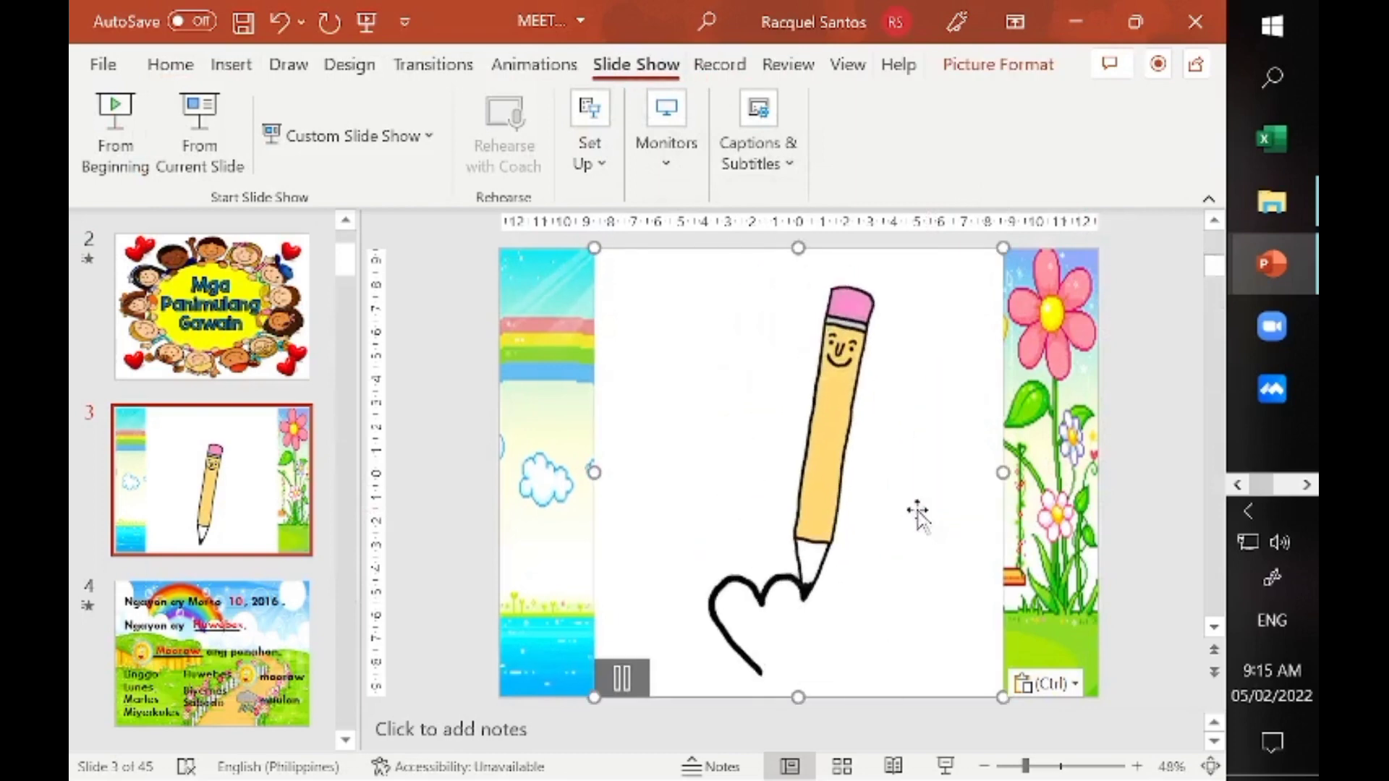
{"action": "left_click", "coordinate": [1009, 68]}
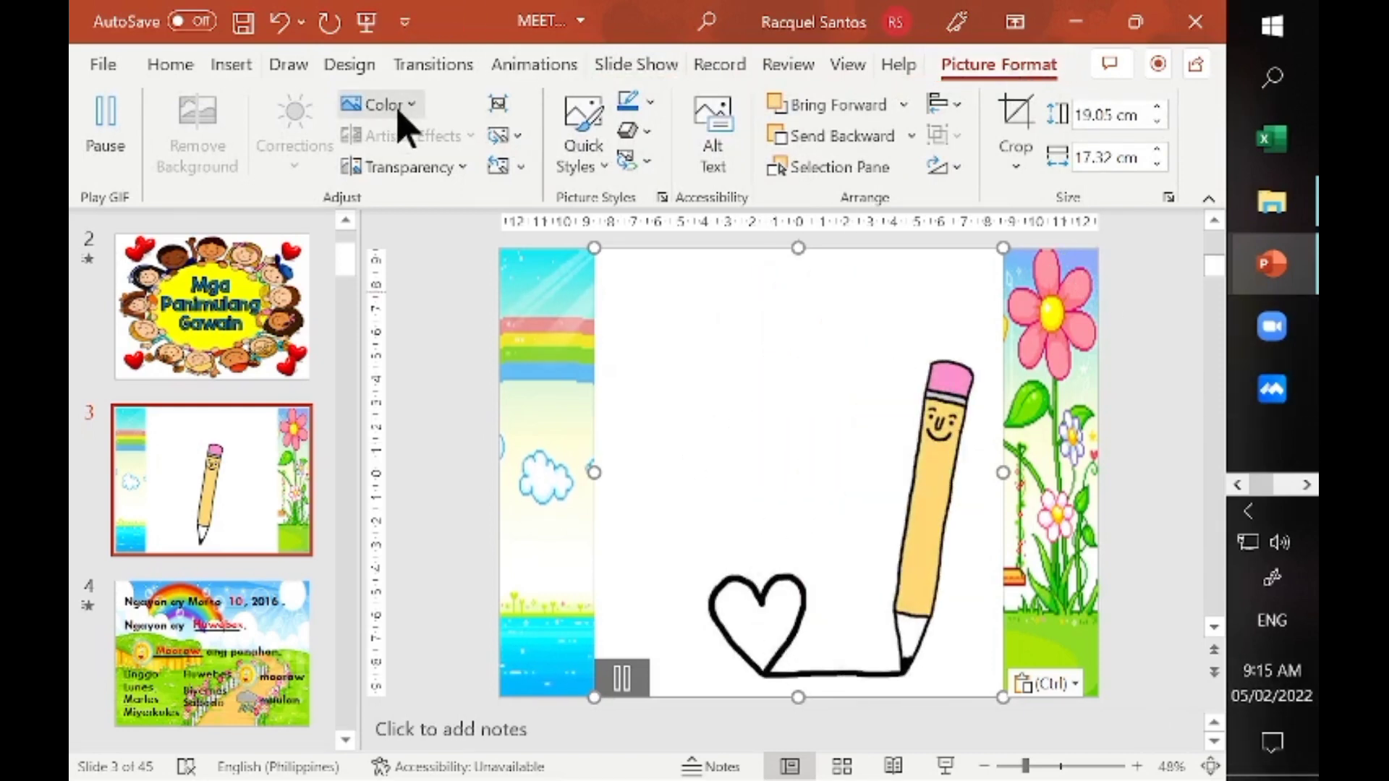
{"action": "left_click", "coordinate": [382, 104]}
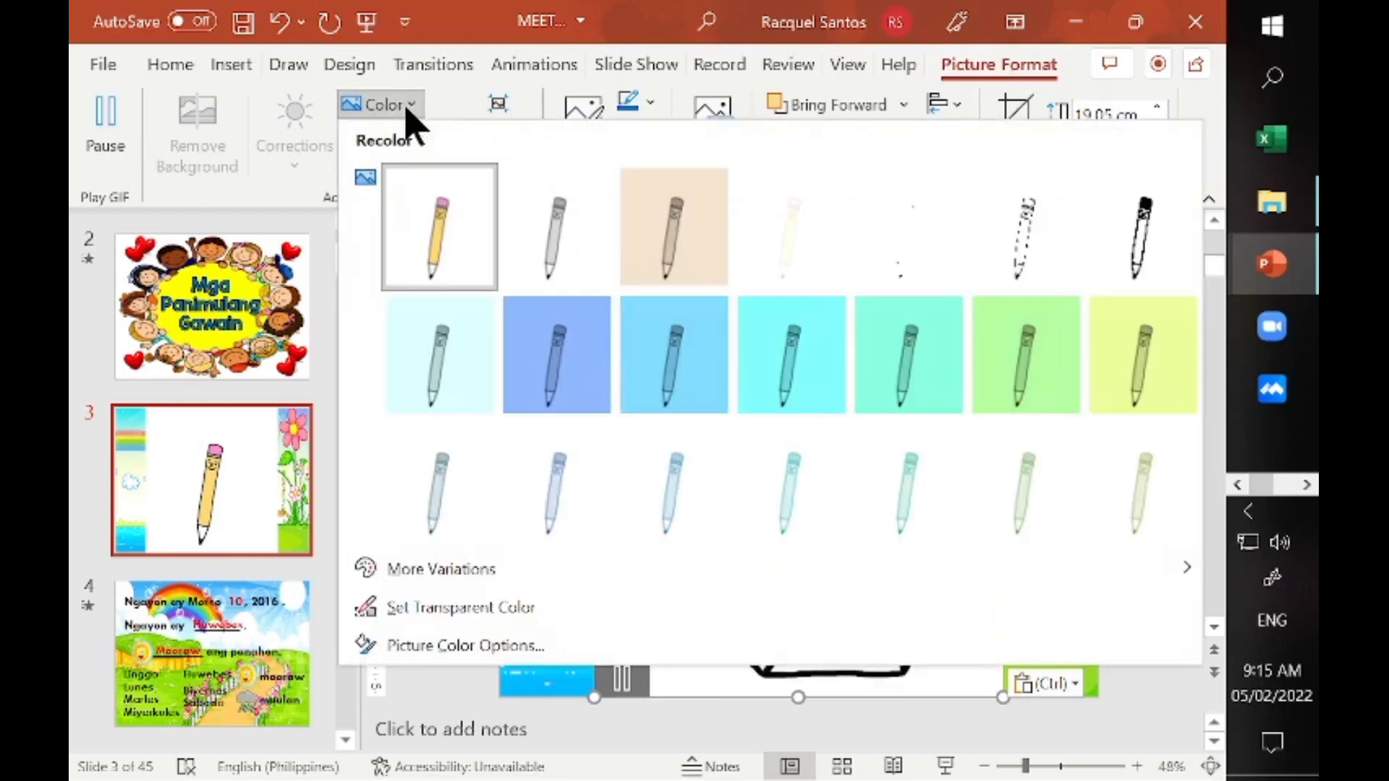
{"action": "left_click", "coordinate": [410, 611]}
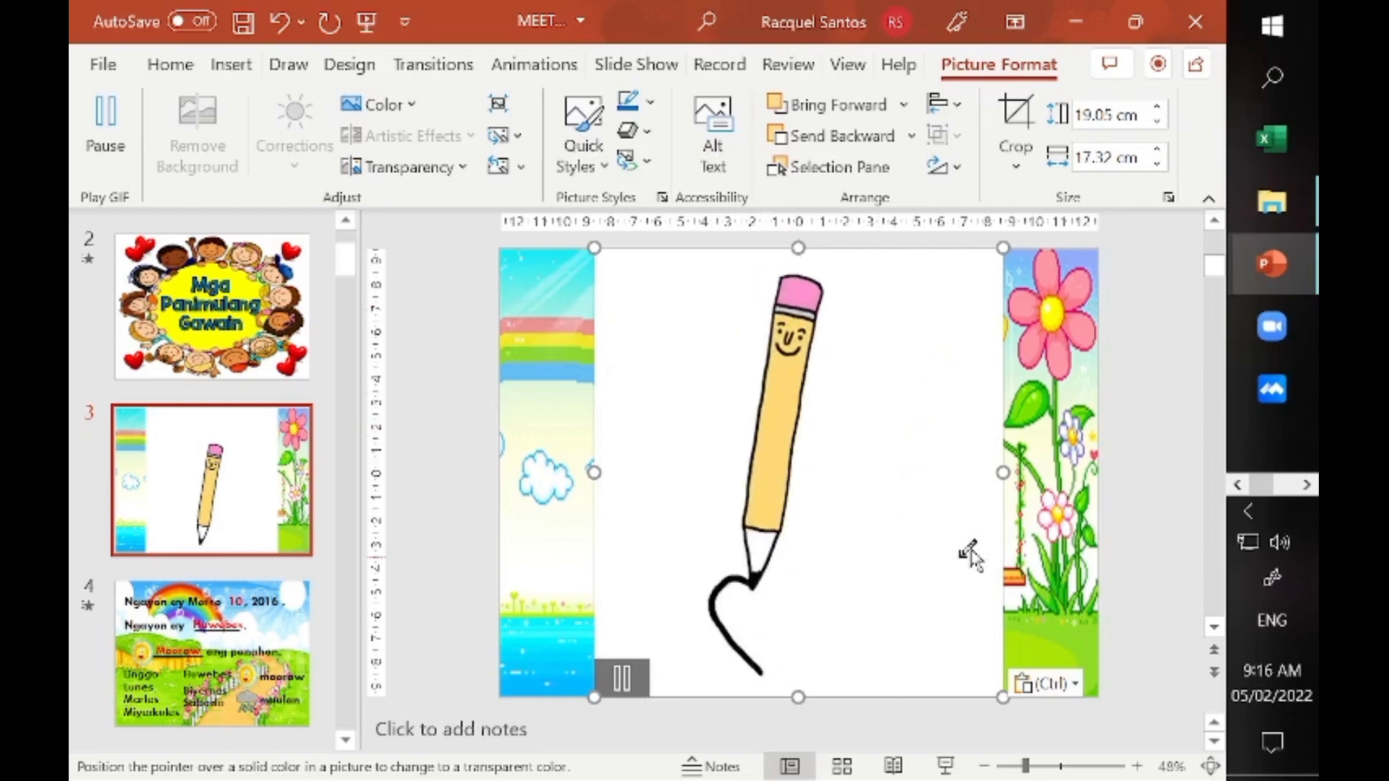
Make the pencil GIF's white background transparent and drag the picture toward the upper left.
{"action": "left_click", "coordinate": [962, 560]}
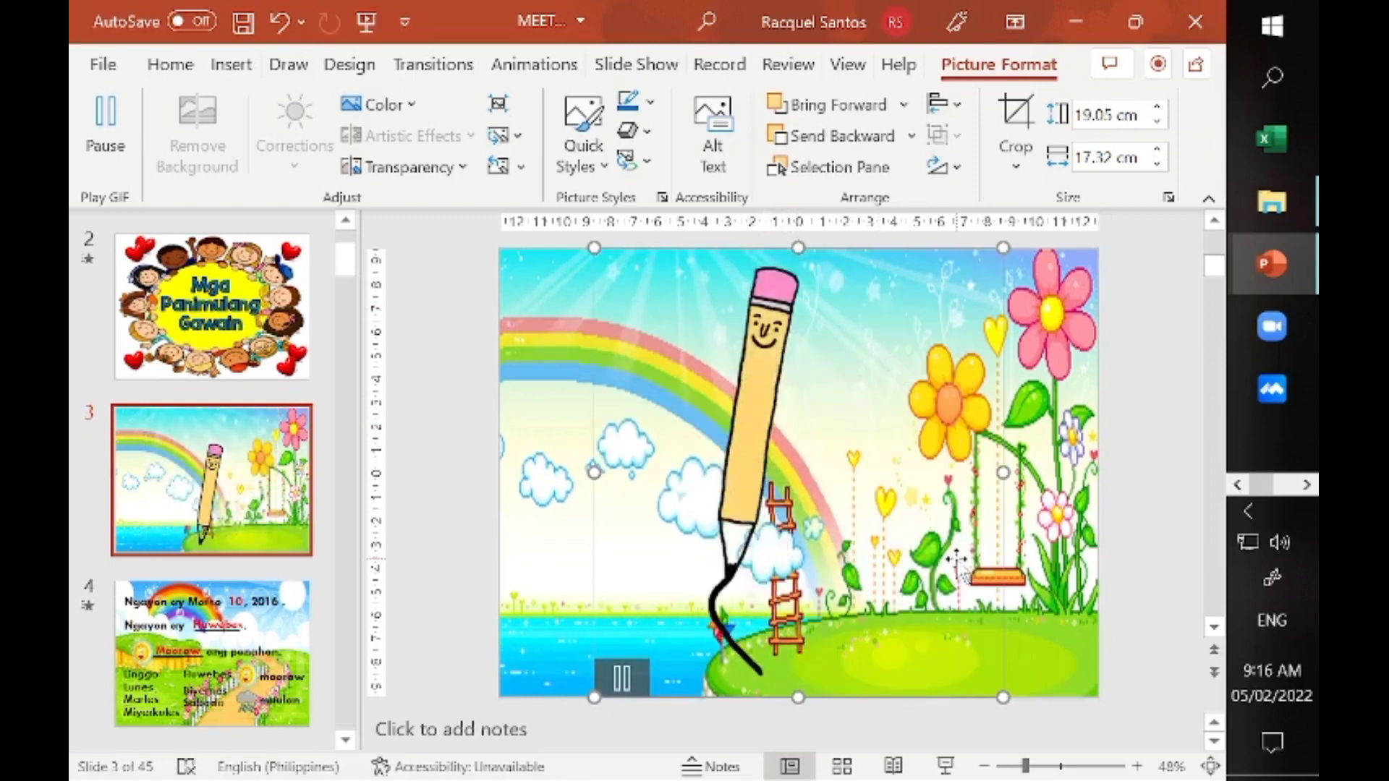
{"action": "key", "text": "Delete"}
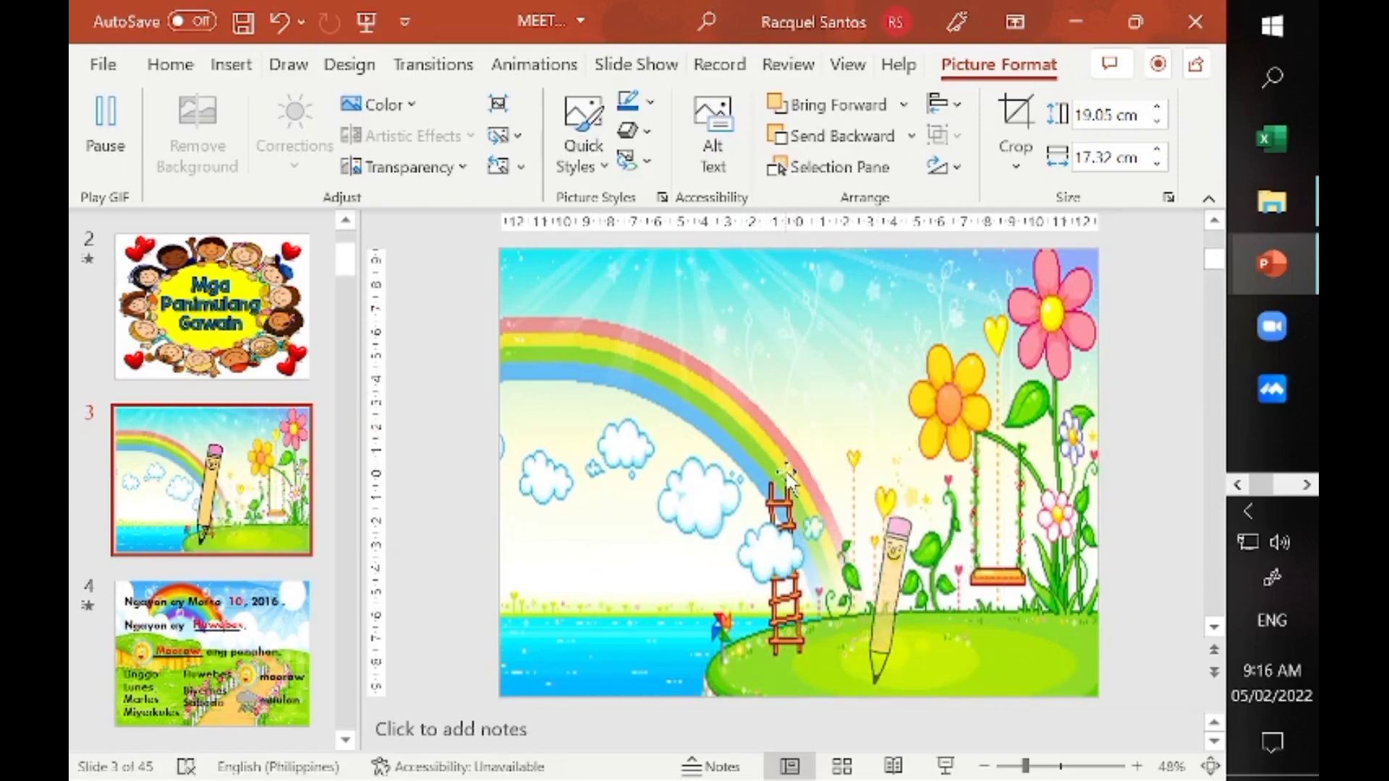
{"action": "left_click", "coordinate": [992, 434]}
{"action": "mouse_move", "coordinate": [992, 434]}
{"action": "left_mouse_down"}
{"action": "mouse_move", "coordinate": [706, 343]}
{"action": "mouse_move", "coordinate": [893, 283]}
{"action": "left_mouse_up"}
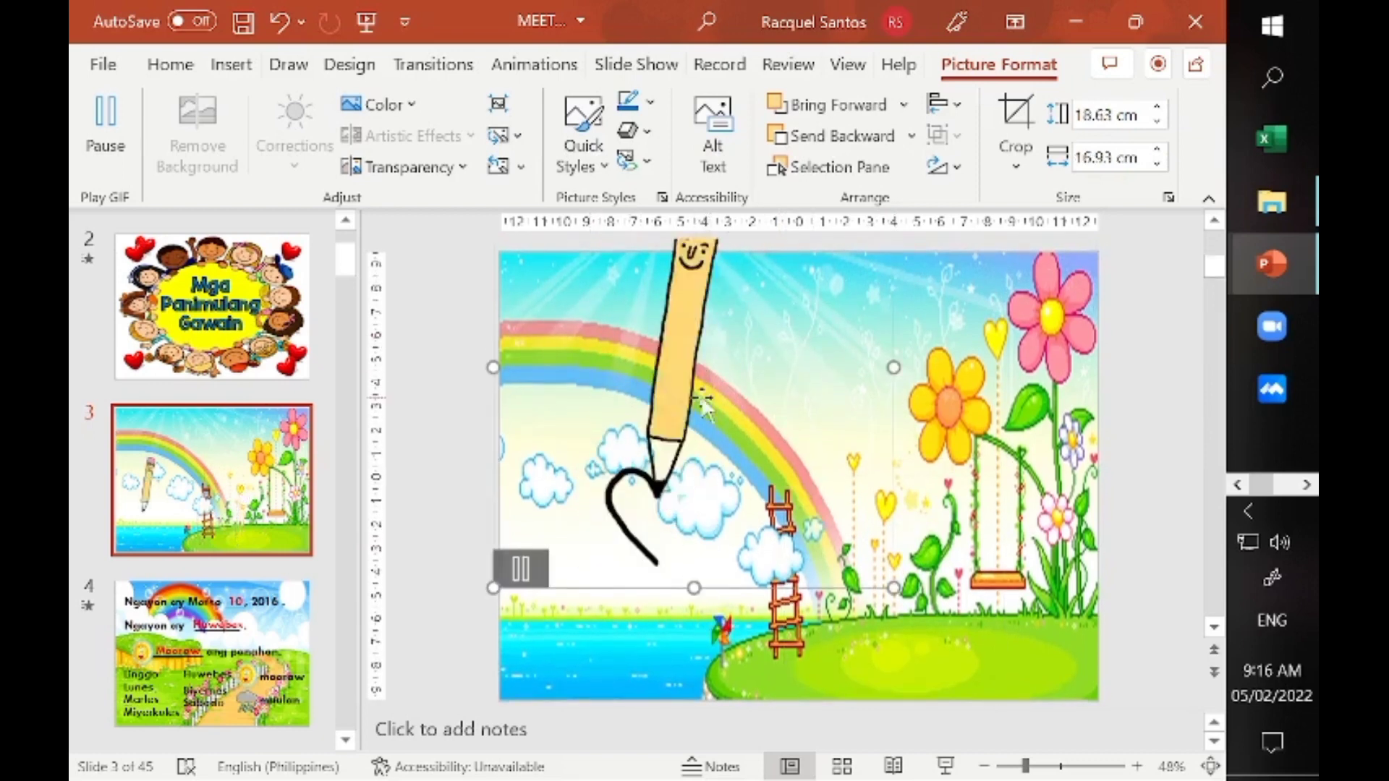
Nudge the pencil picture down and left into its final spot on slide 3.
{"action": "left_click_drag", "start_coordinate": [704, 407], "coordinate": [675, 486]}
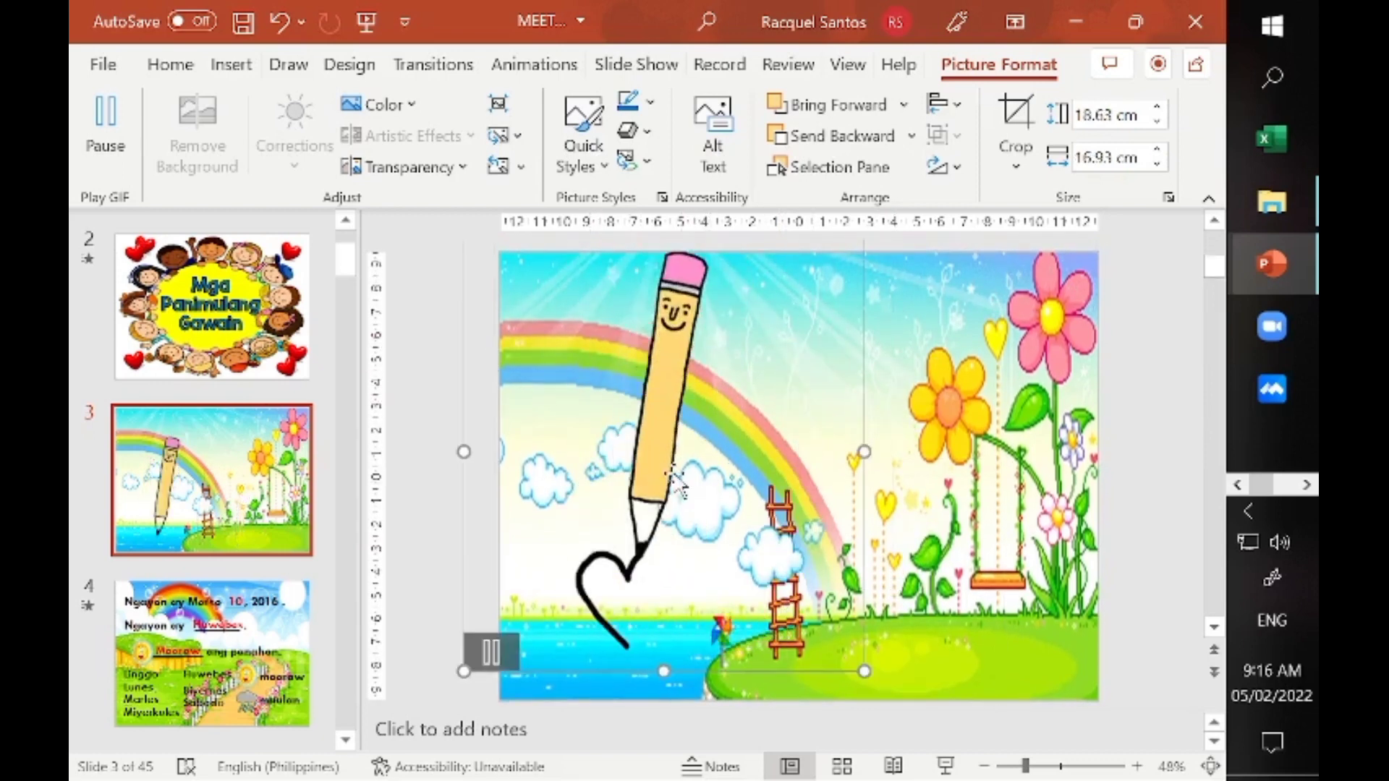
{"action": "left_click", "coordinate": [688, 483]}
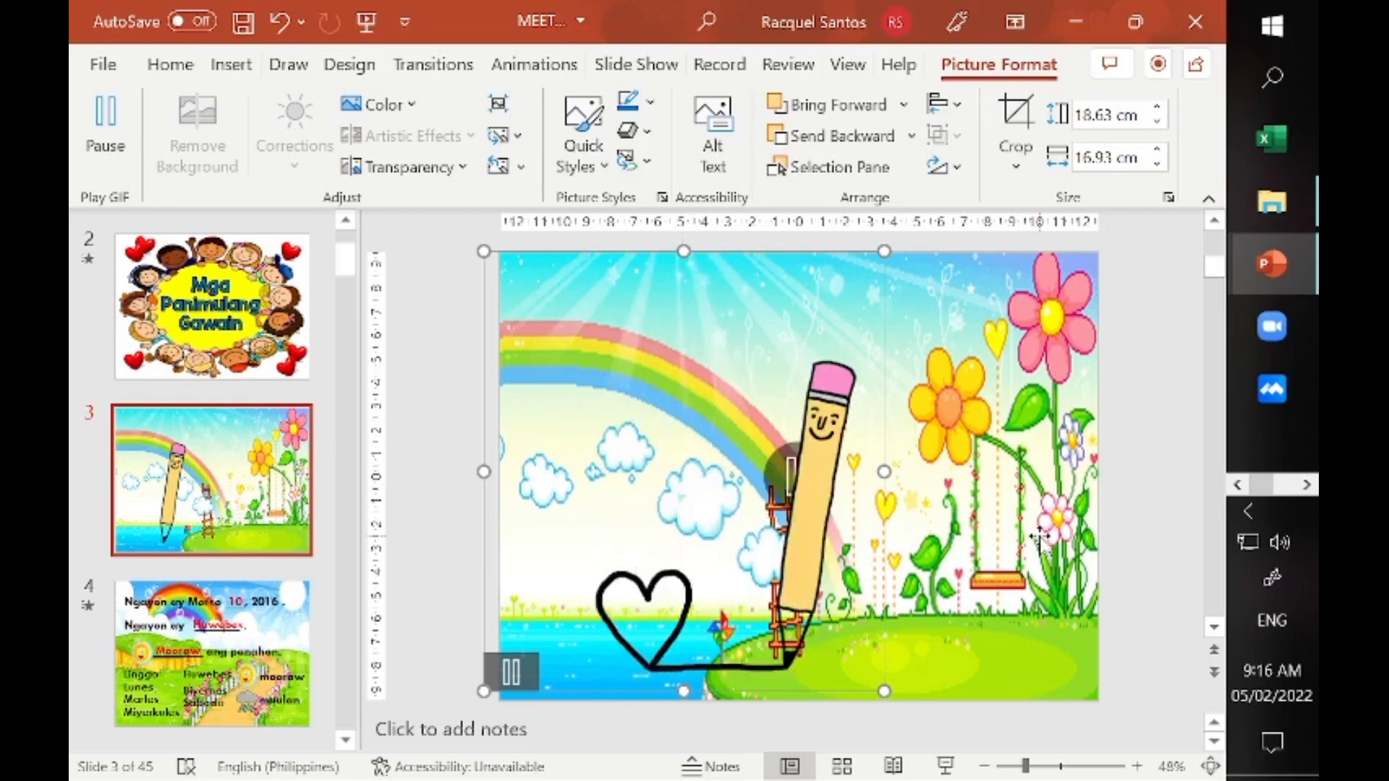
{"action": "left_click", "coordinate": [1132, 590]}
{"action": "left_click", "coordinate": [1072, 619]}
{"action": "left_click", "coordinate": [1169, 534]}
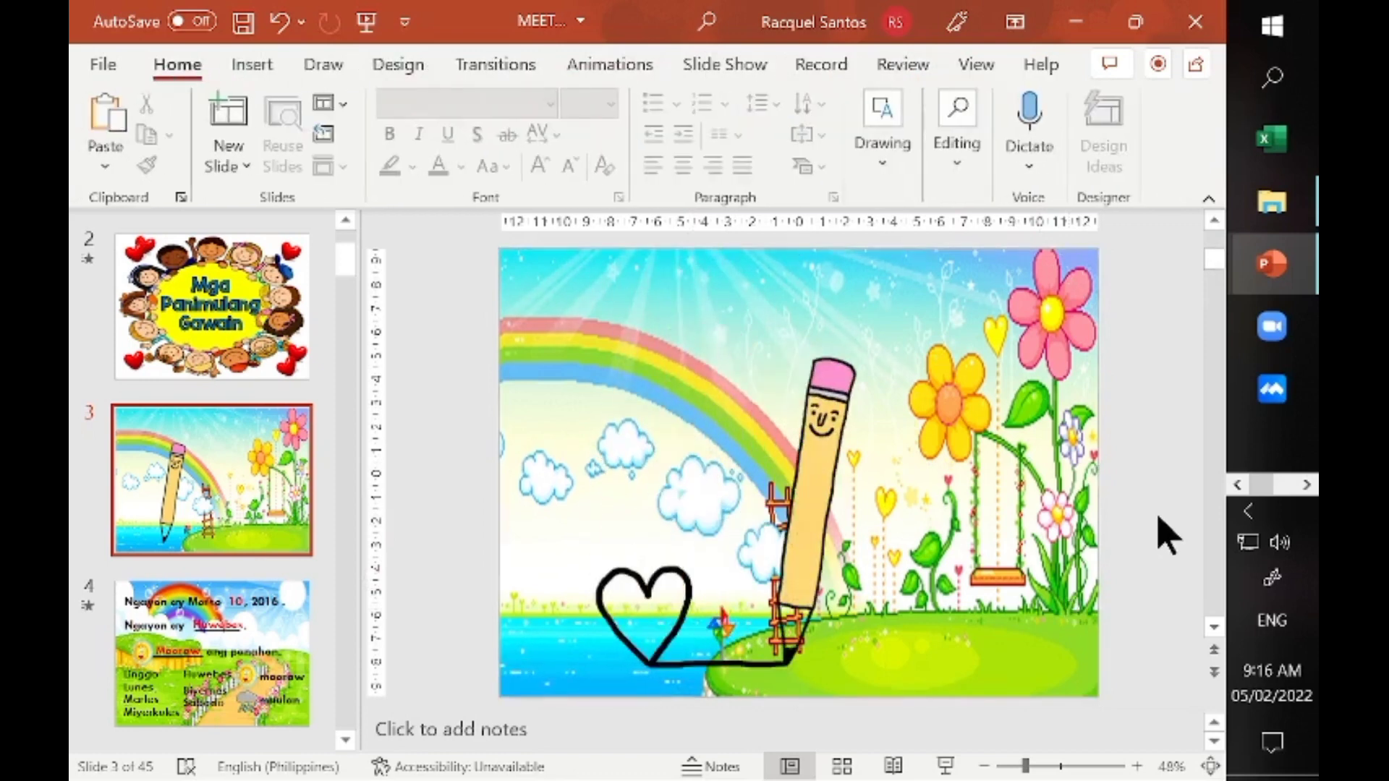
{"action": "left_click", "coordinate": [1051, 654]}
{"action": "mouse_move", "coordinate": [684, 467]}
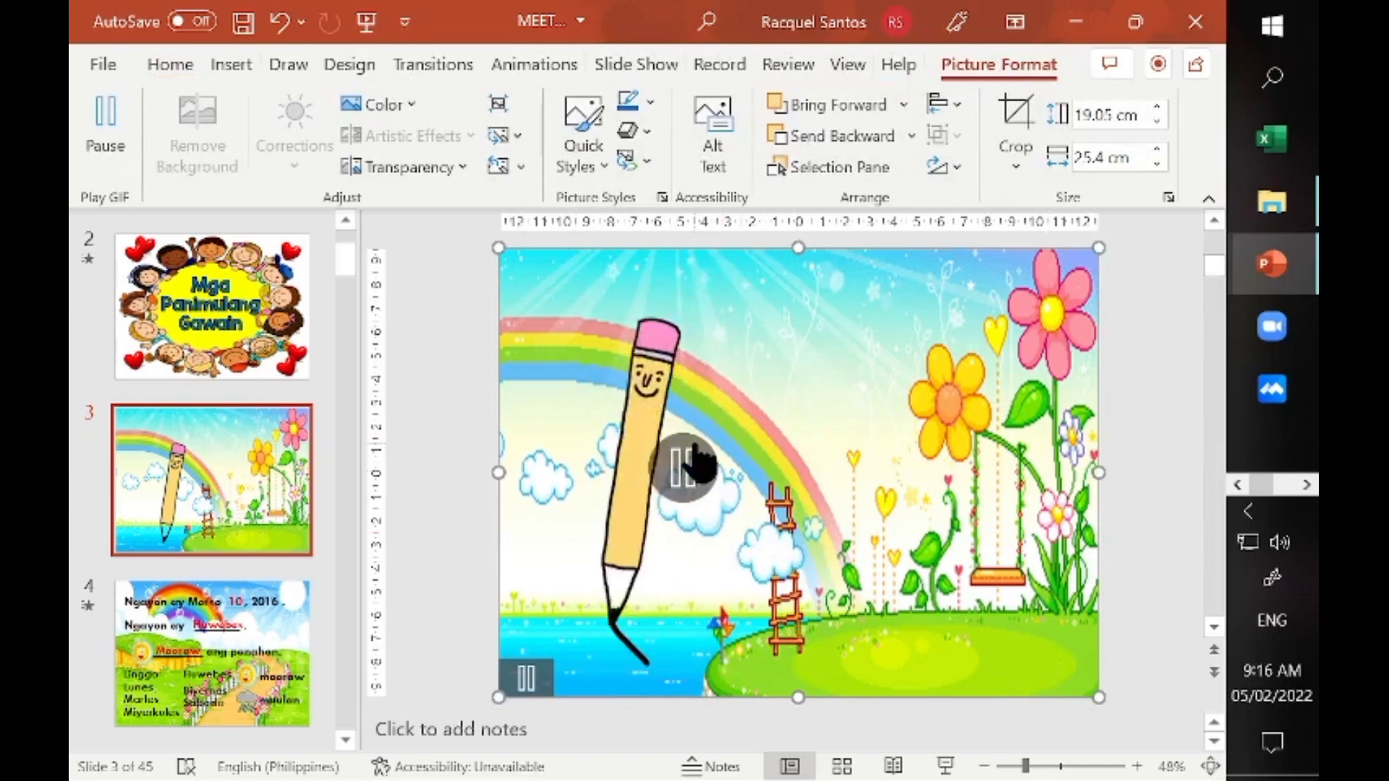
{"action": "left_click", "coordinate": [359, 281]}
{"action": "scroll", "coordinate": [355, 284], "scroll_direction": "down", "scroll_amount": 1}
{"action": "scroll", "coordinate": [356, 284], "scroll_direction": "down", "scroll_amount": 2}
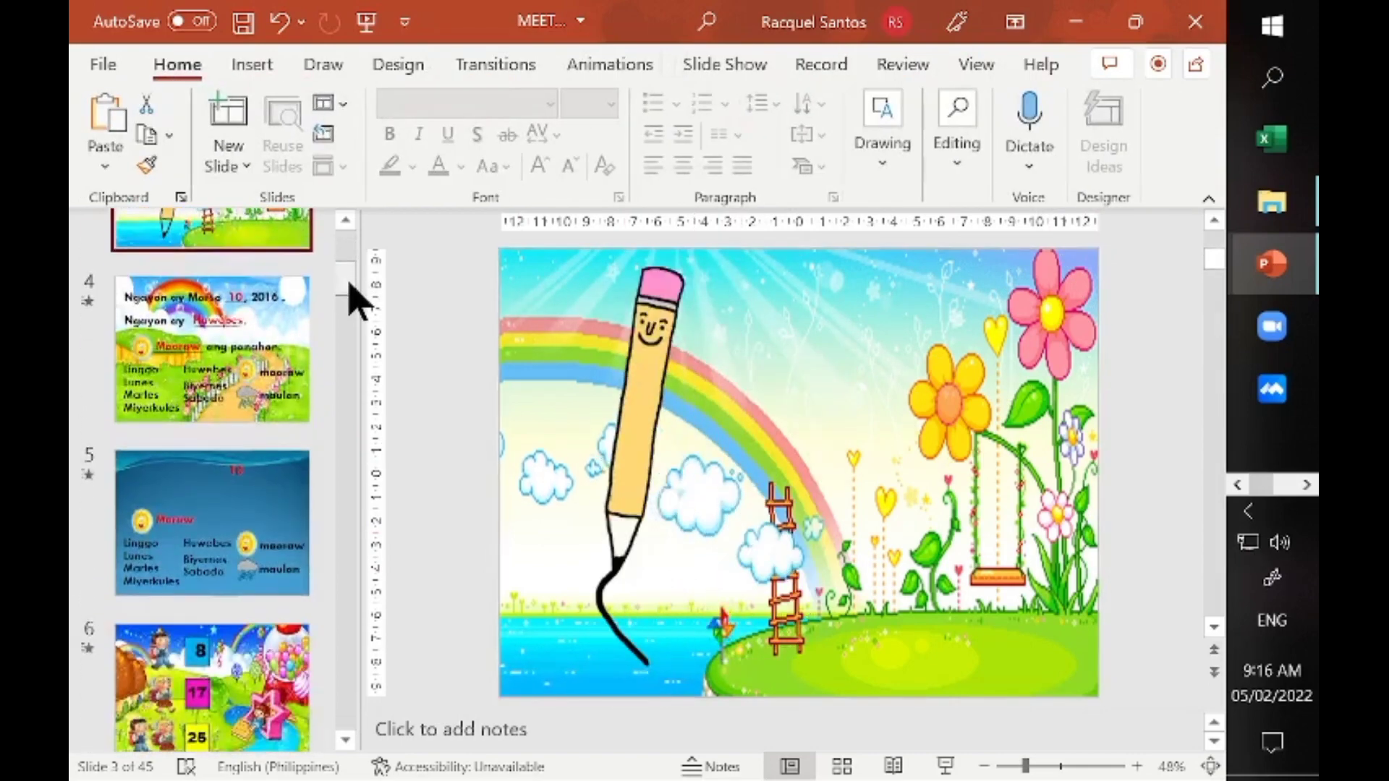
{"action": "scroll", "coordinate": [359, 304], "scroll_direction": "down", "scroll_amount": 2}
{"action": "scroll", "coordinate": [358, 327], "scroll_direction": "down", "scroll_amount": 2}
{"action": "scroll", "coordinate": [350, 341], "scroll_direction": "down", "scroll_amount": 1}
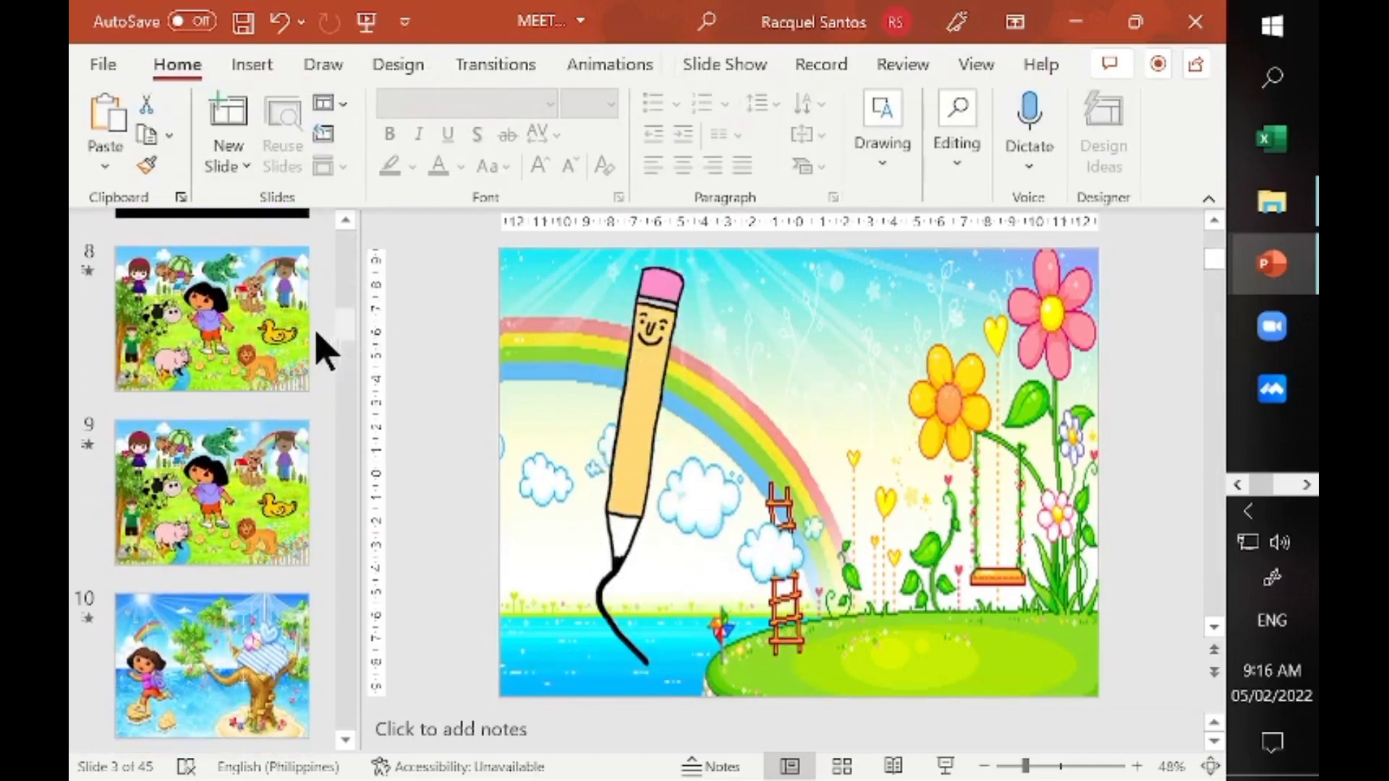
Play the slide show from slide 8, then exit with Esc back to editing.
{"action": "left_click", "coordinate": [288, 370]}
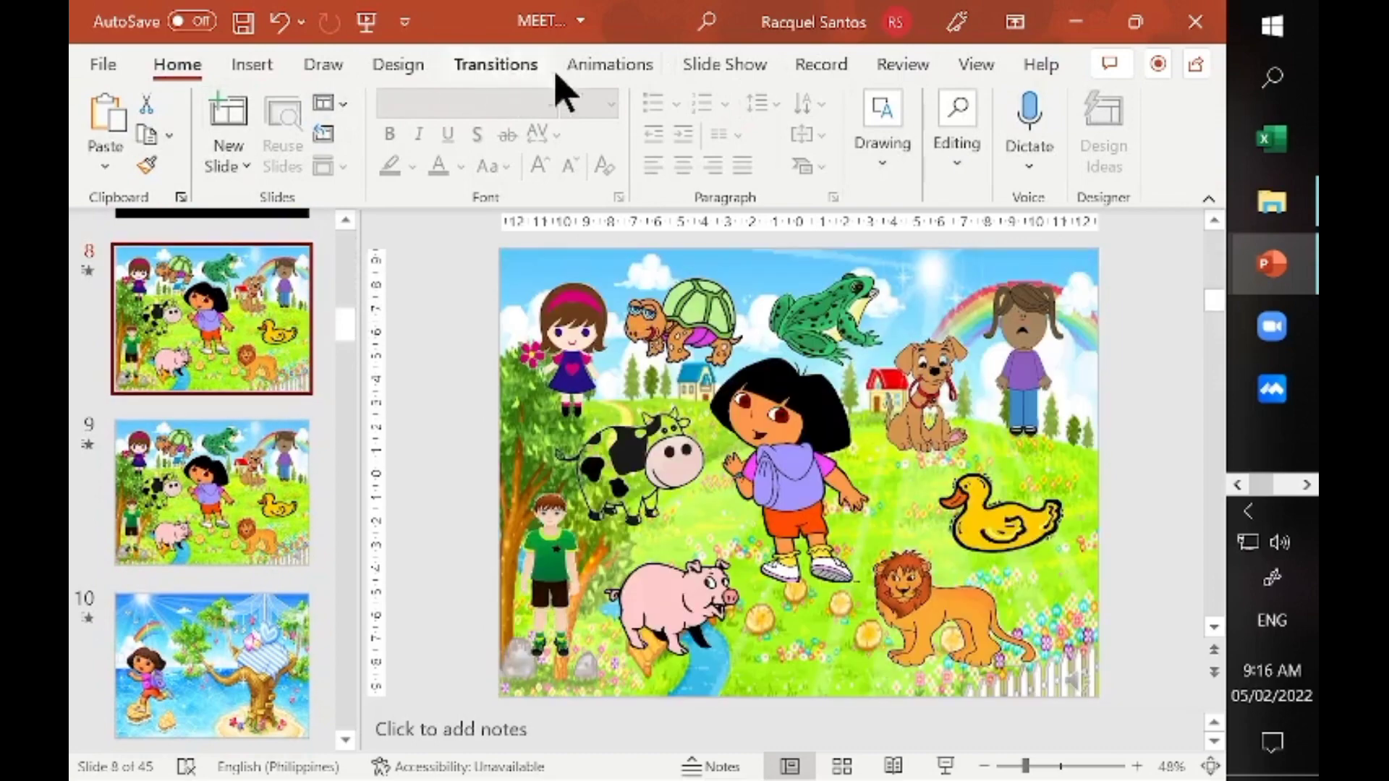
{"action": "left_click", "coordinate": [725, 68]}
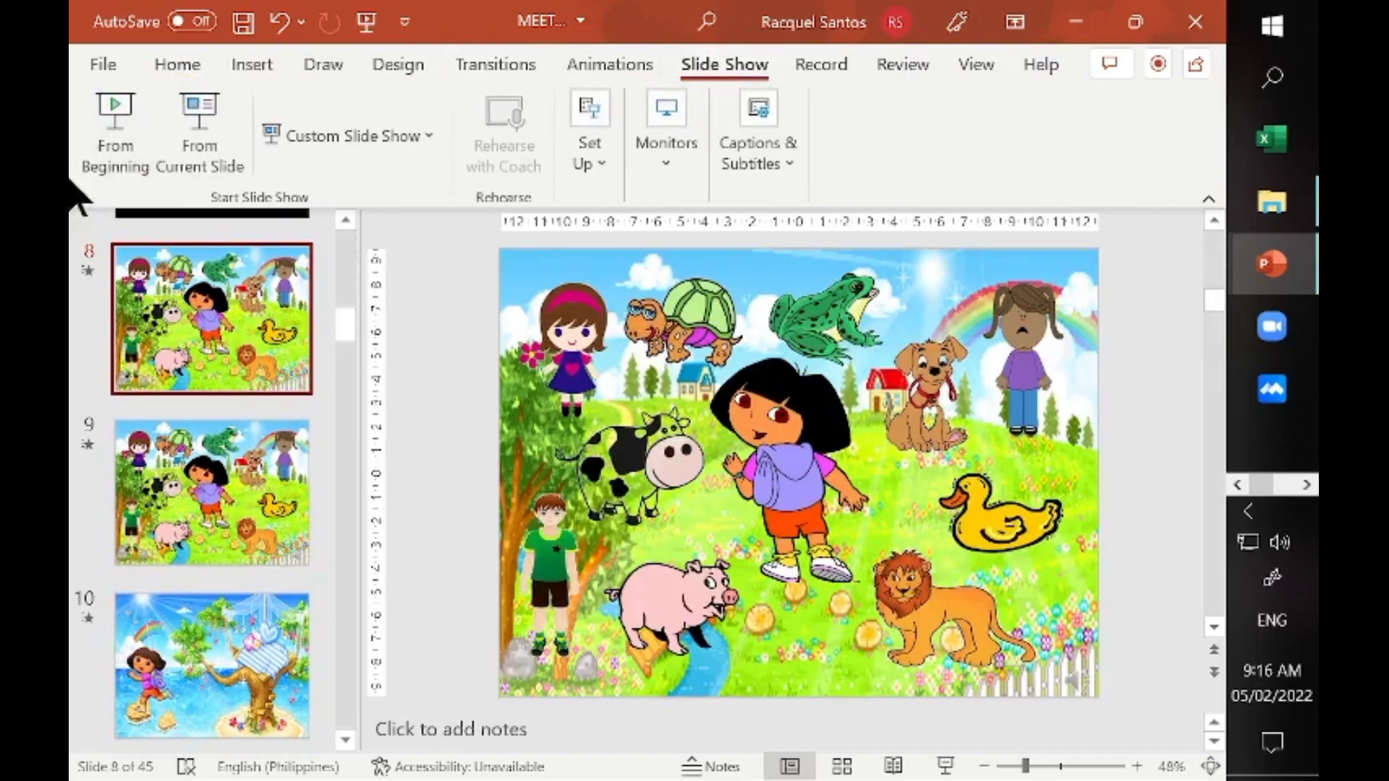
{"action": "left_click", "coordinate": [196, 152]}
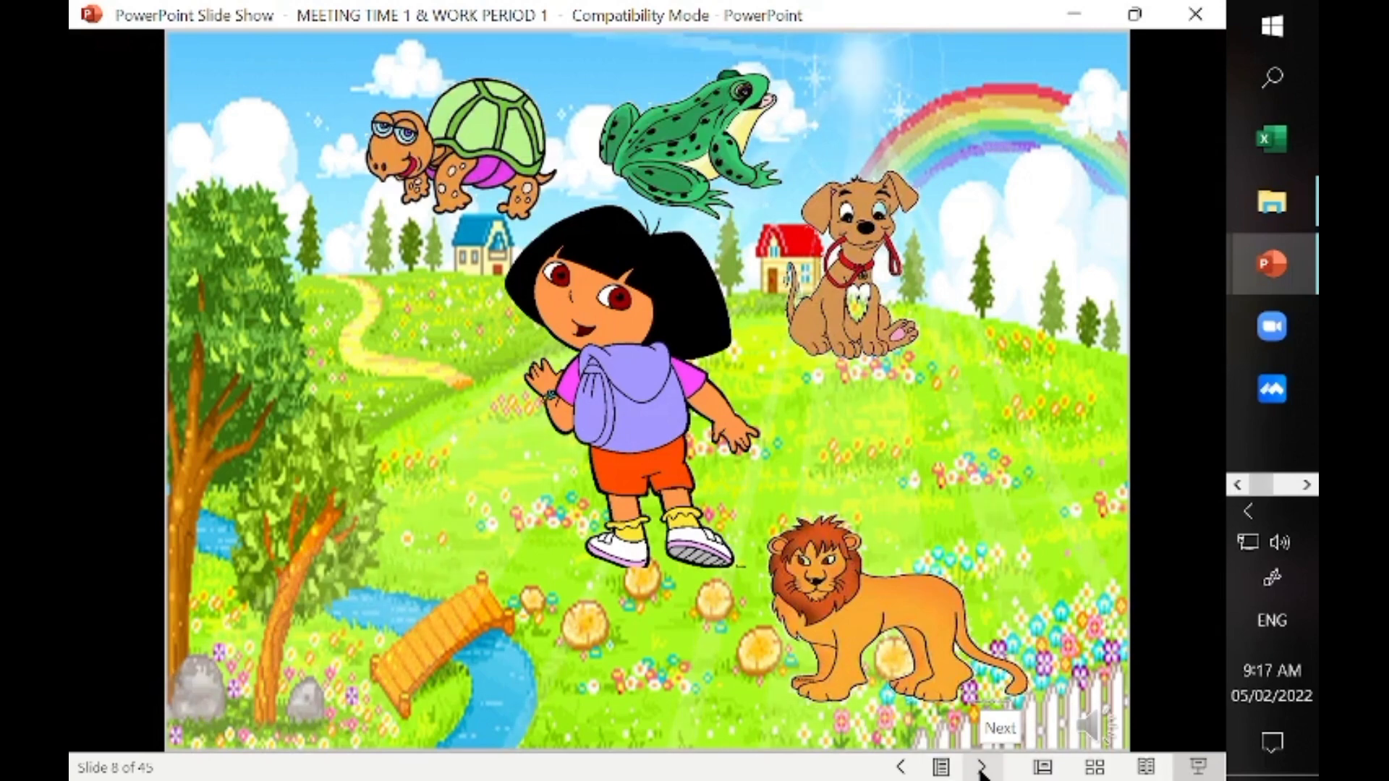
{"action": "key", "text": "Escape"}
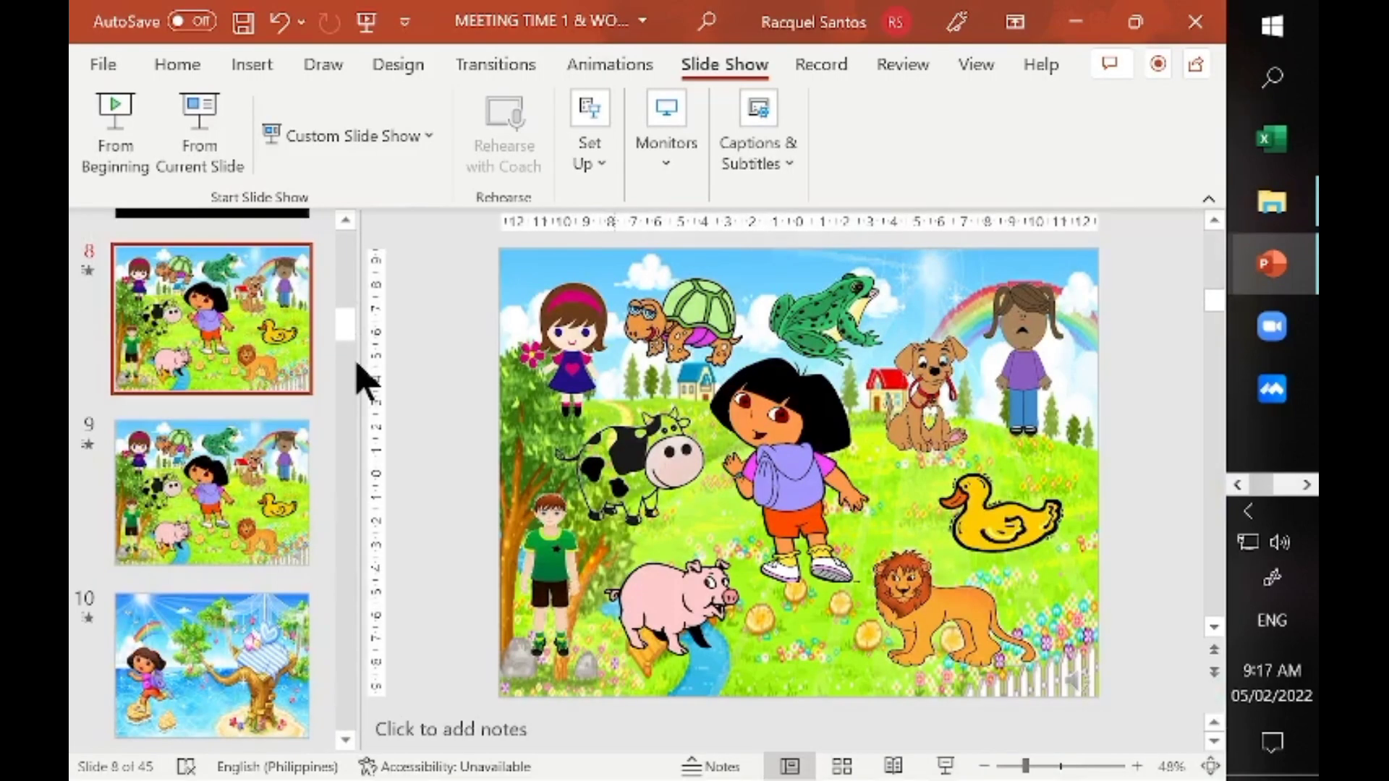
On slide 9, select the pig picture and choose Custom Path from Add Animation.
{"action": "left_click", "coordinate": [280, 519]}
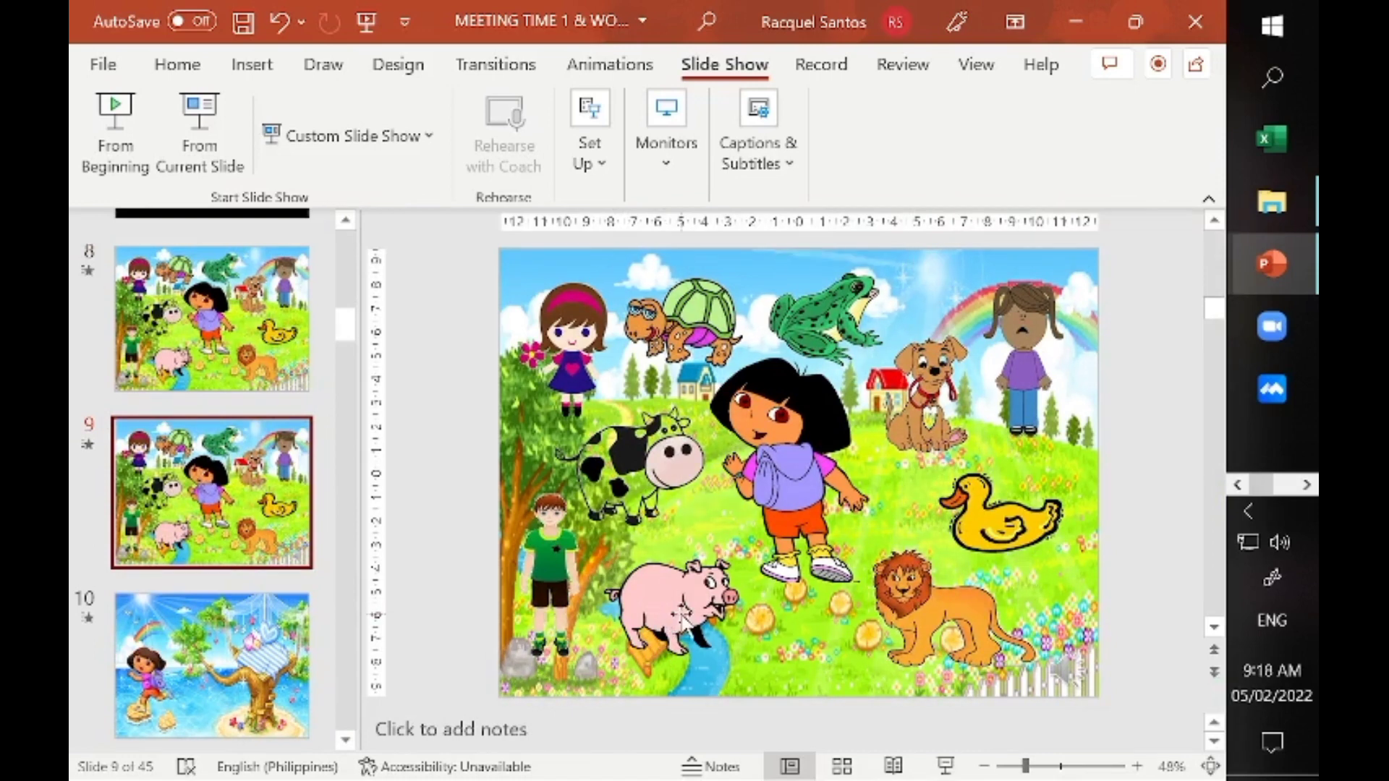
{"action": "left_click", "coordinate": [691, 622]}
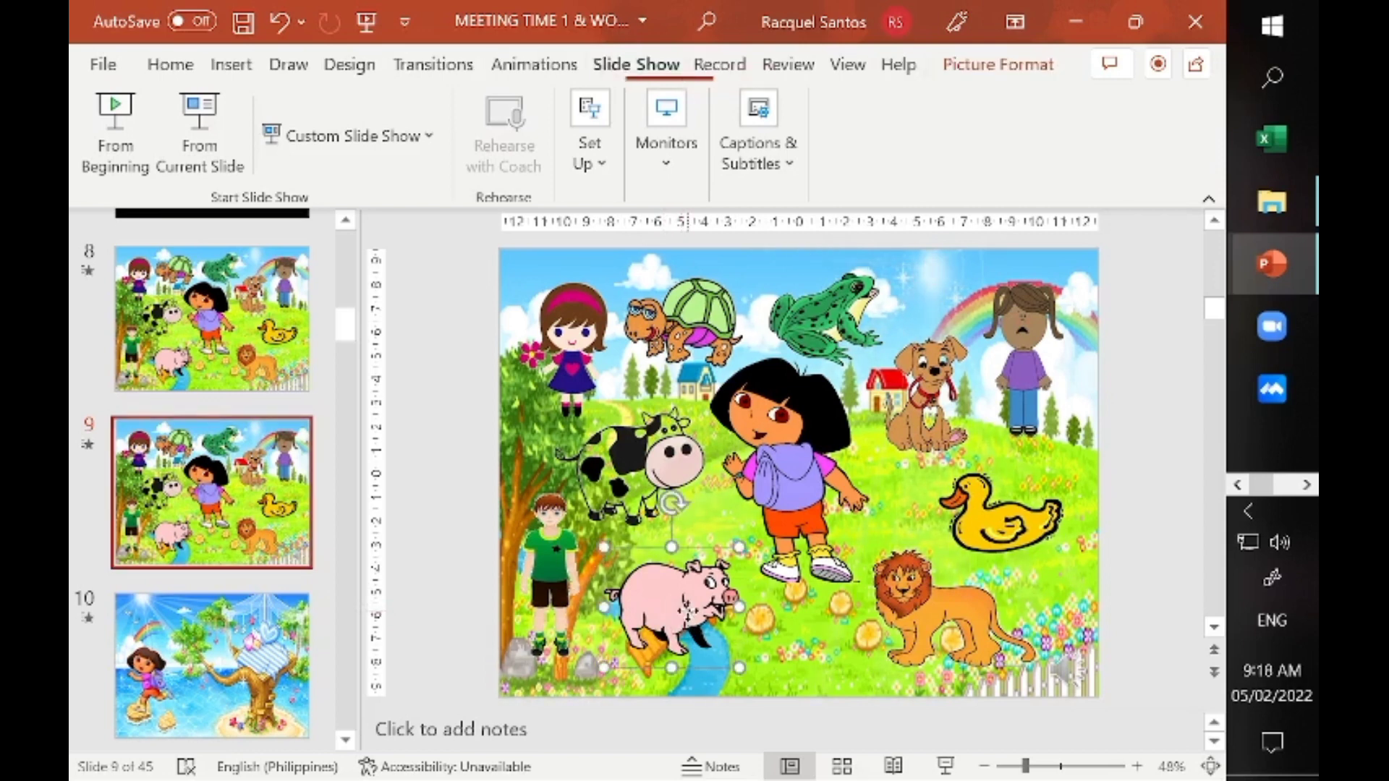
{"action": "left_click", "coordinate": [537, 76]}
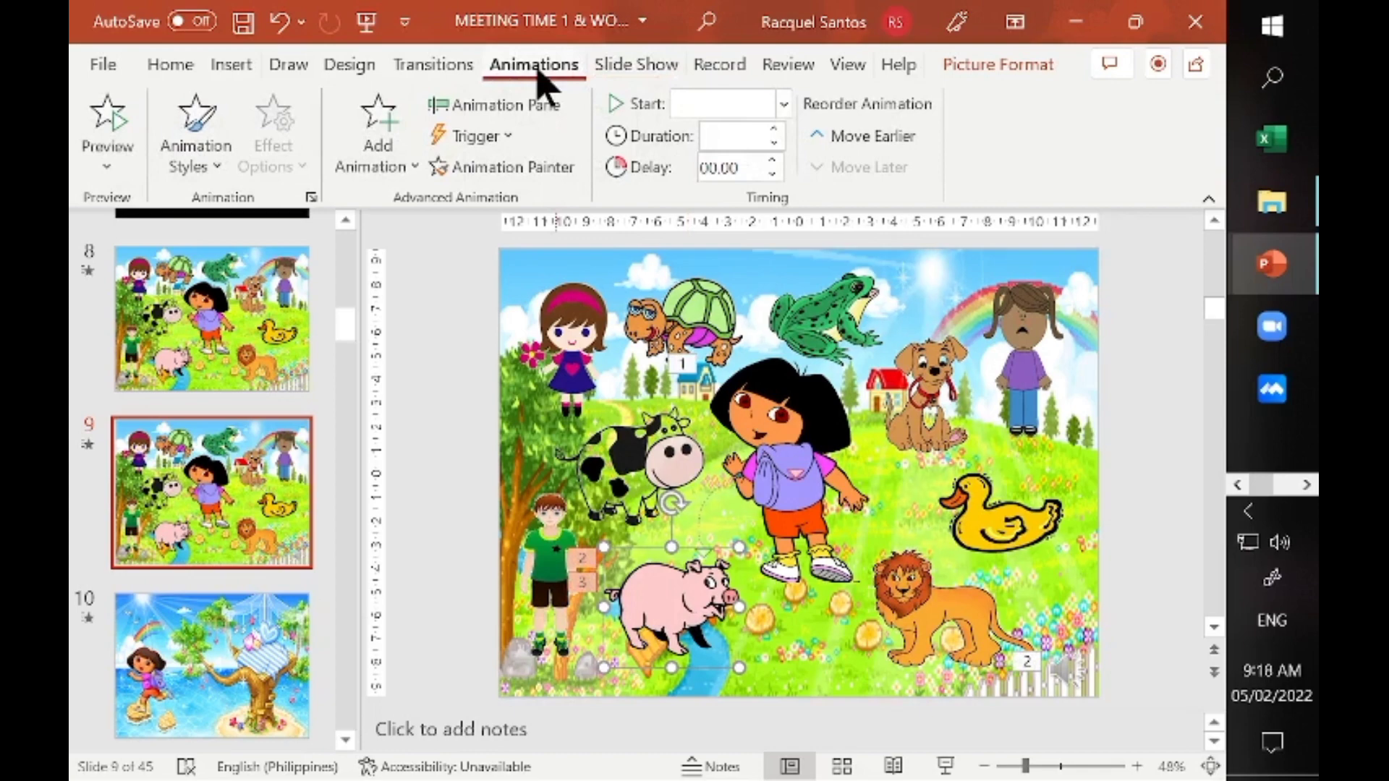
{"action": "left_click", "coordinate": [410, 173]}
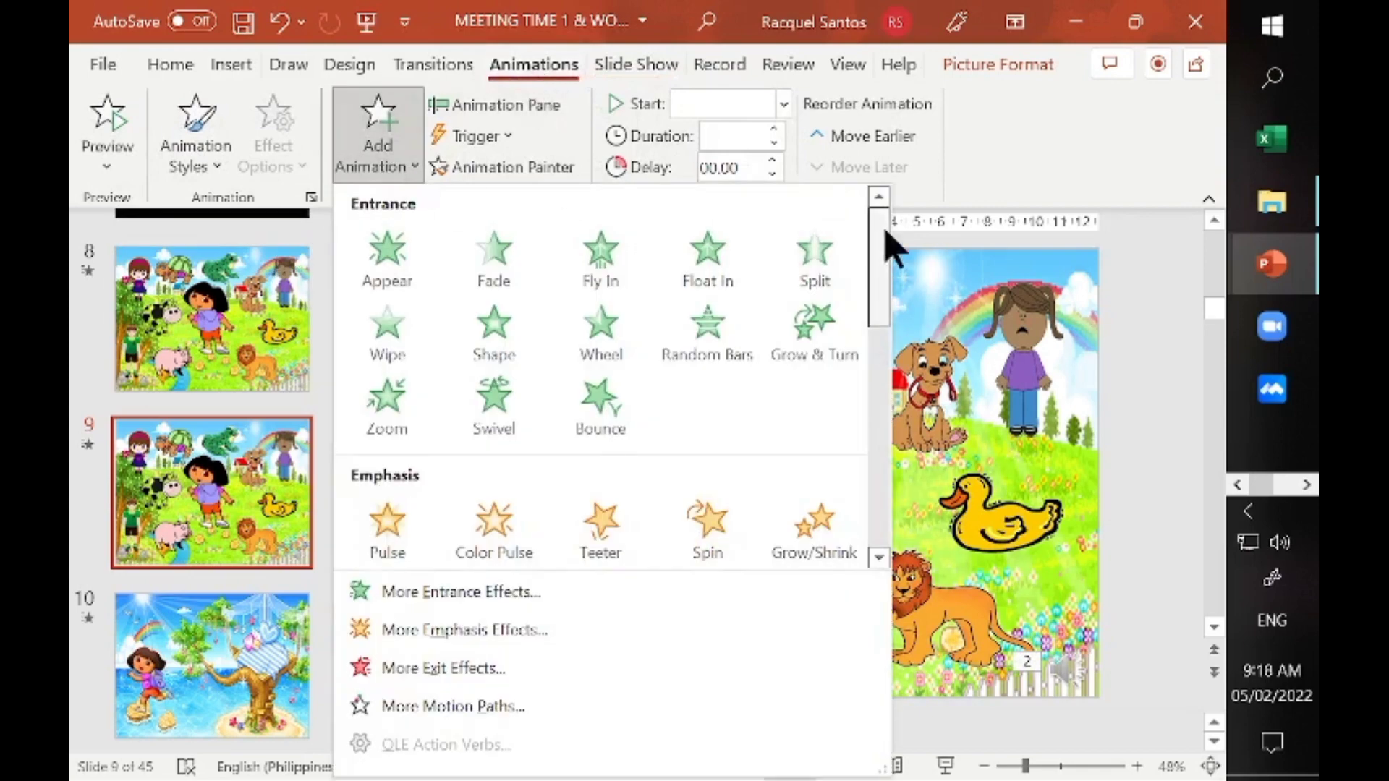
{"action": "left_click_drag", "start_coordinate": [881, 252], "coordinate": [881, 488]}
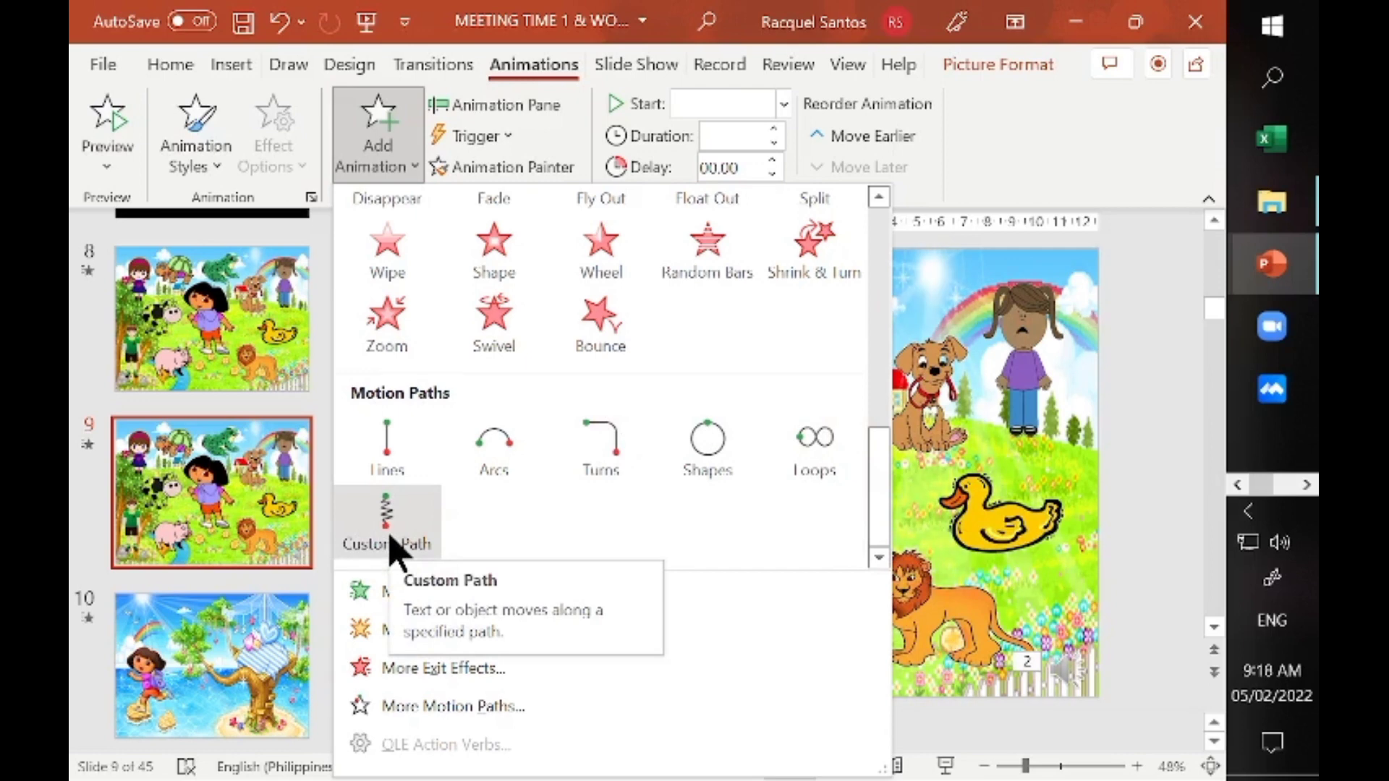
{"action": "left_click", "coordinate": [387, 521]}
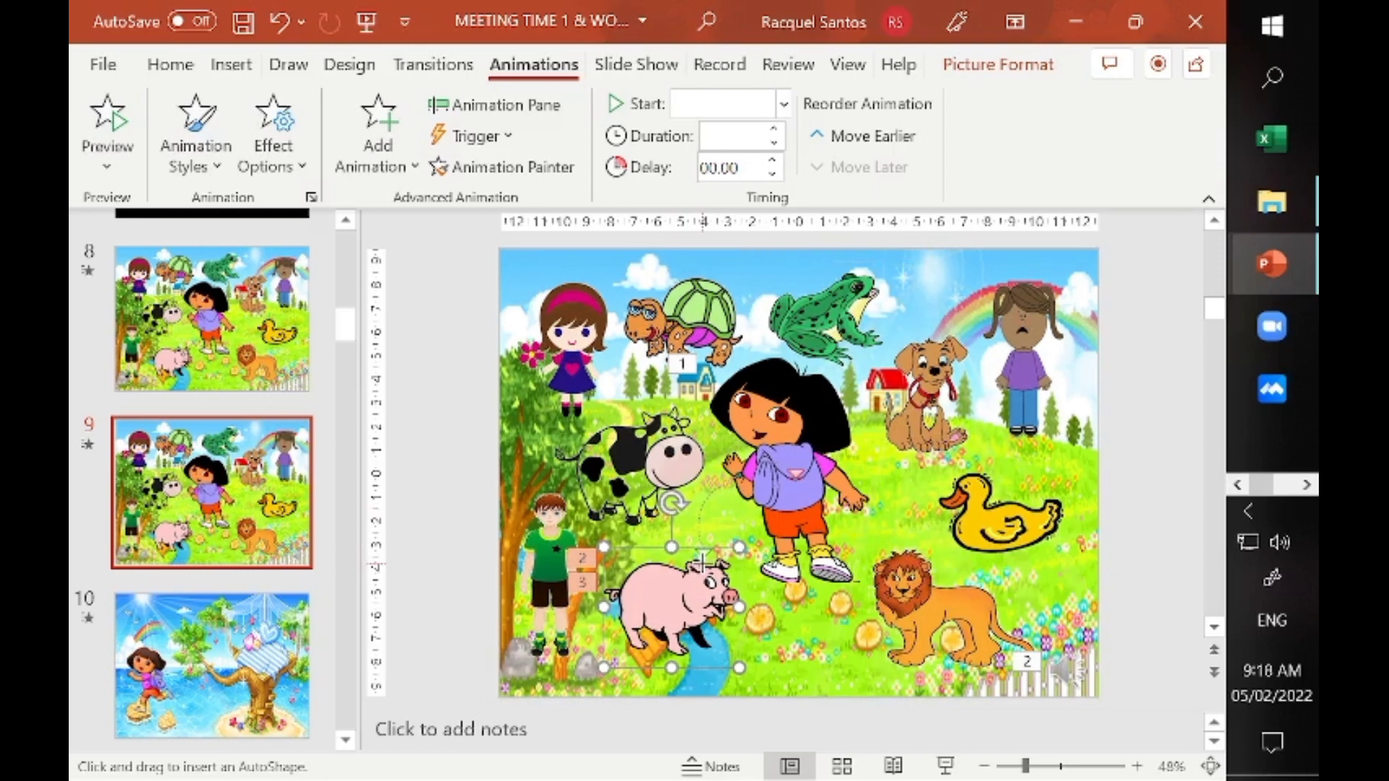
Draw a custom motion path from the pig up onto Dora and finish it.
{"action": "left_click_drag", "start_coordinate": [679, 532], "coordinate": [763, 440]}
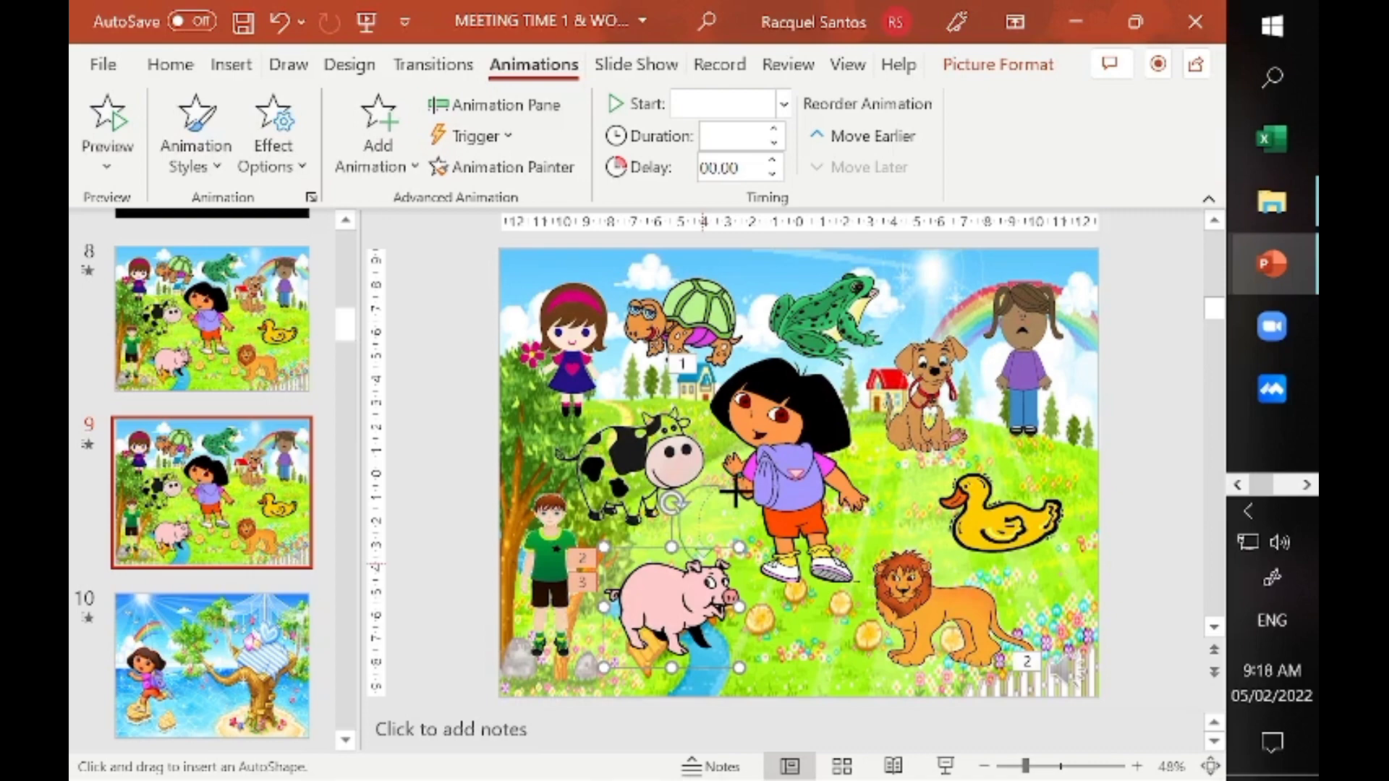
{"action": "double_click", "coordinate": [798, 478]}
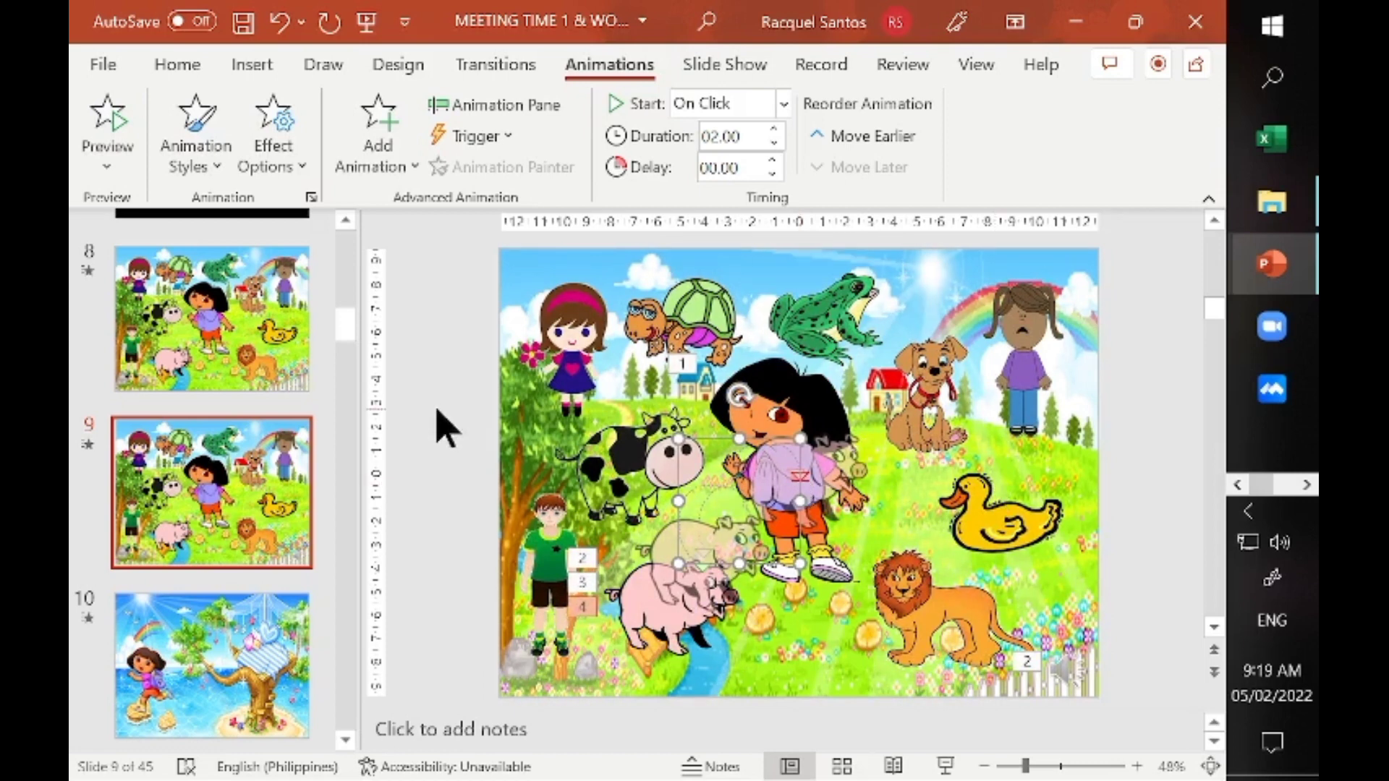
{"action": "left_click", "coordinate": [478, 465]}
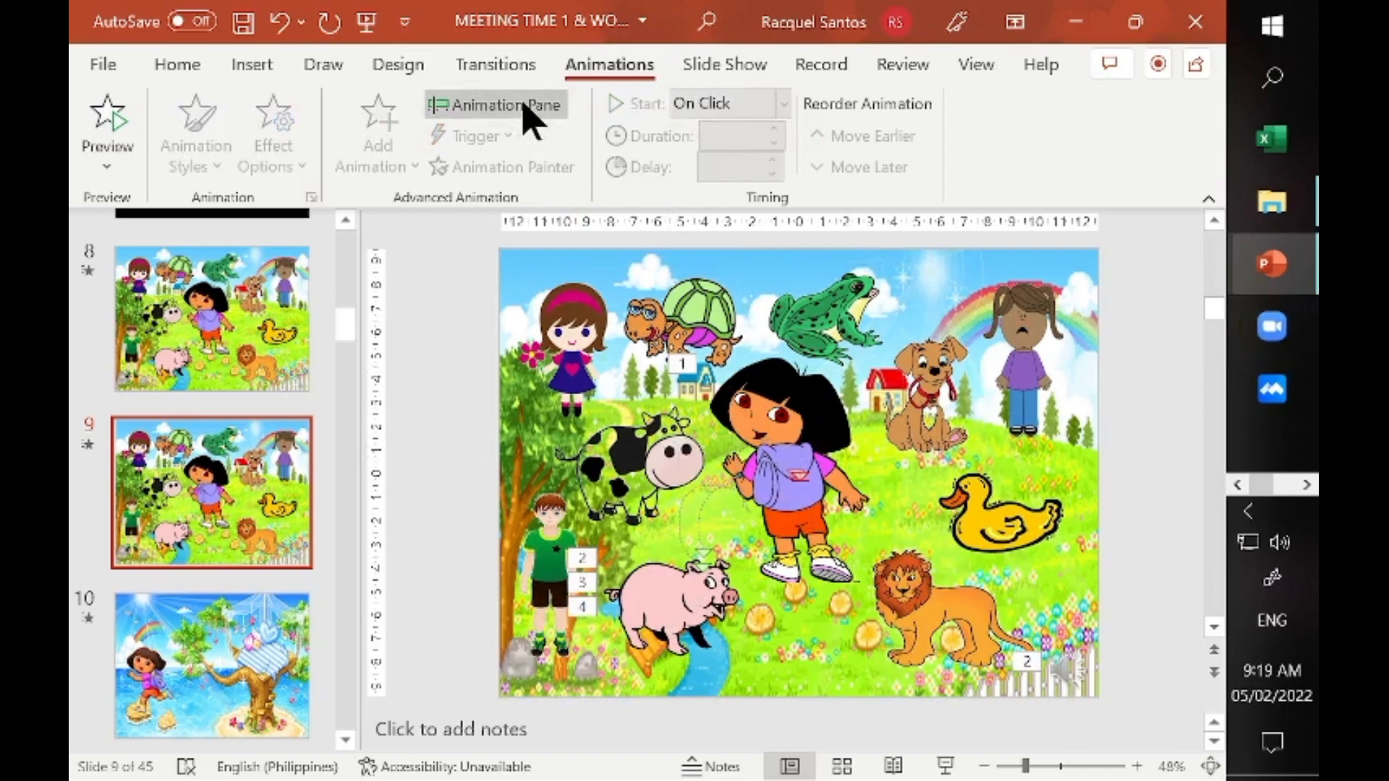
Remove the pig's exit and motion path animations in the Animation Pane, then close it.
{"action": "left_click", "coordinate": [506, 105]}
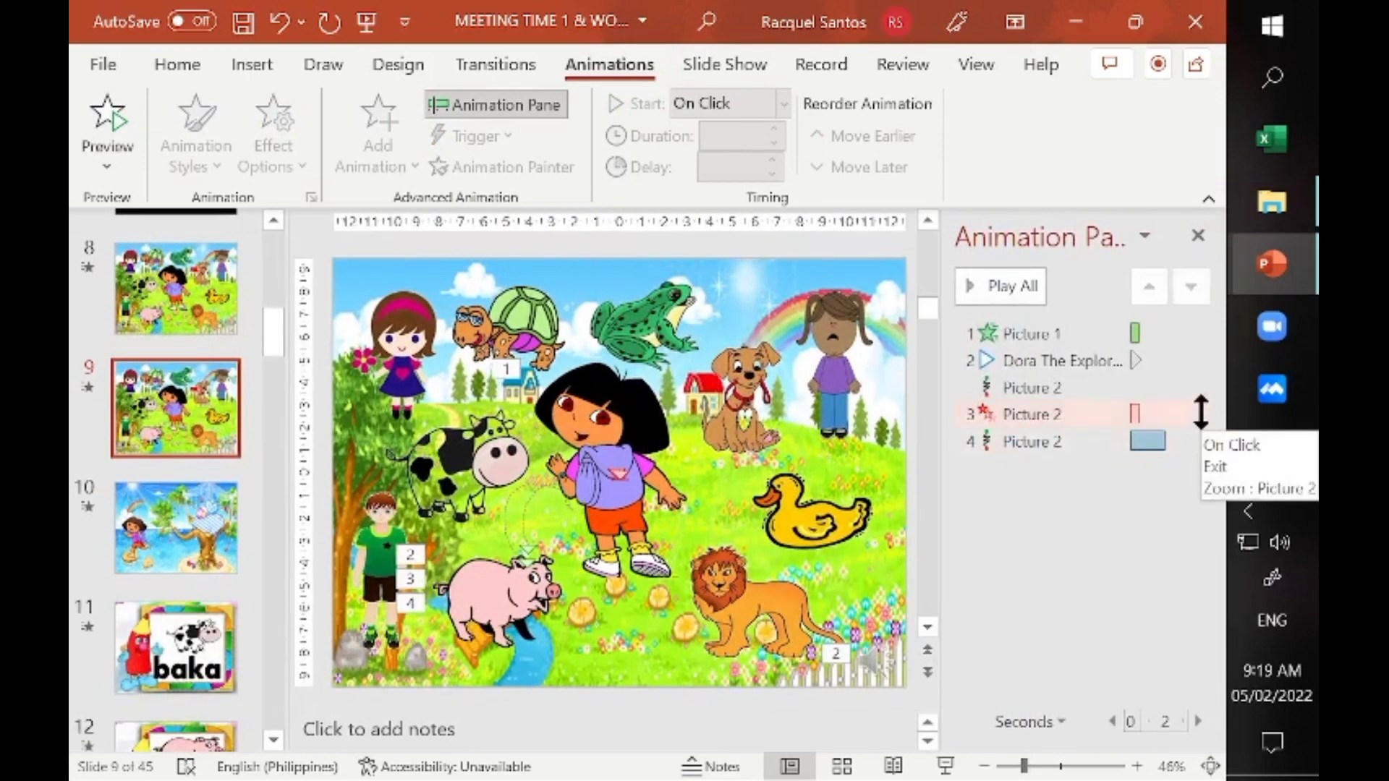
{"action": "left_click", "coordinate": [1199, 415]}
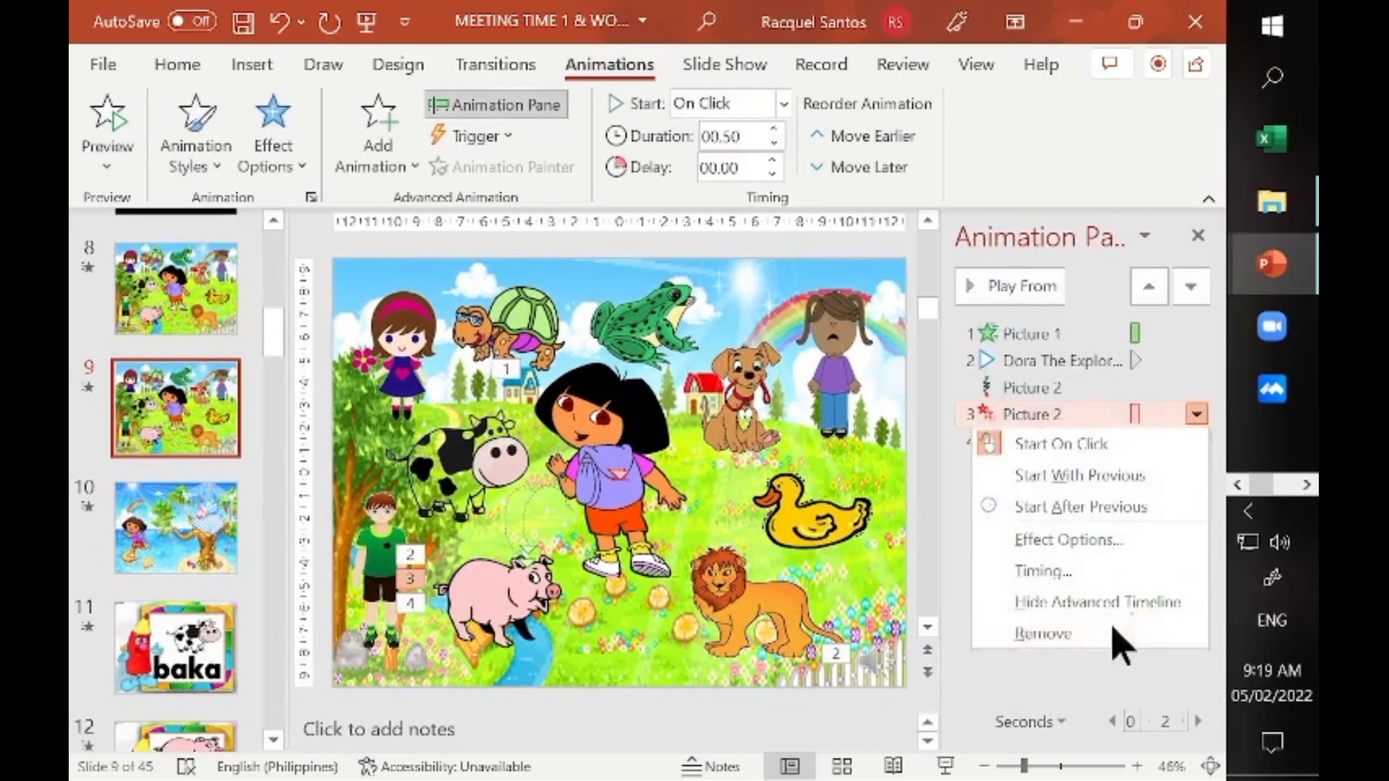
{"action": "key", "text": "Escape"}
{"action": "left_click", "coordinate": [1196, 415]}
{"action": "left_click", "coordinate": [1119, 634]}
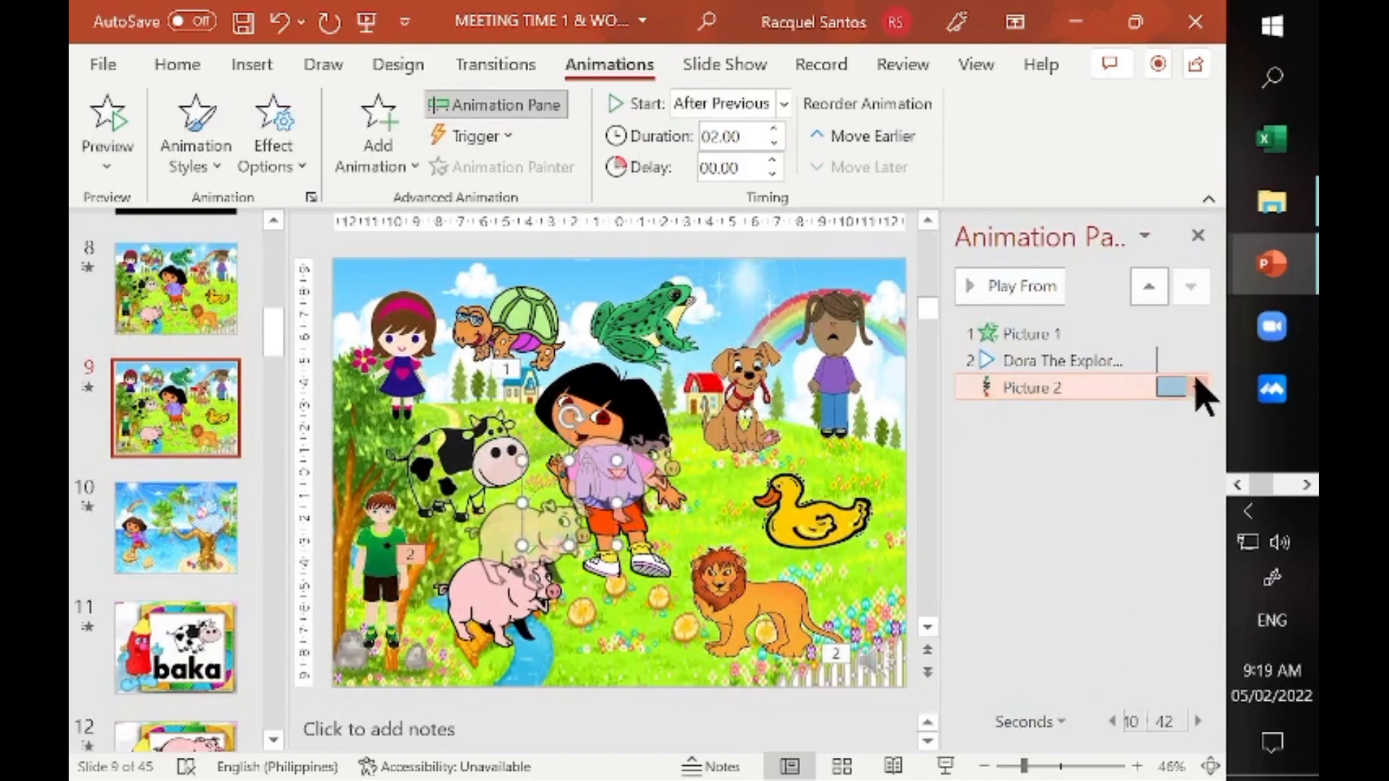
{"action": "left_click", "coordinate": [1196, 390]}
{"action": "left_click", "coordinate": [1166, 604]}
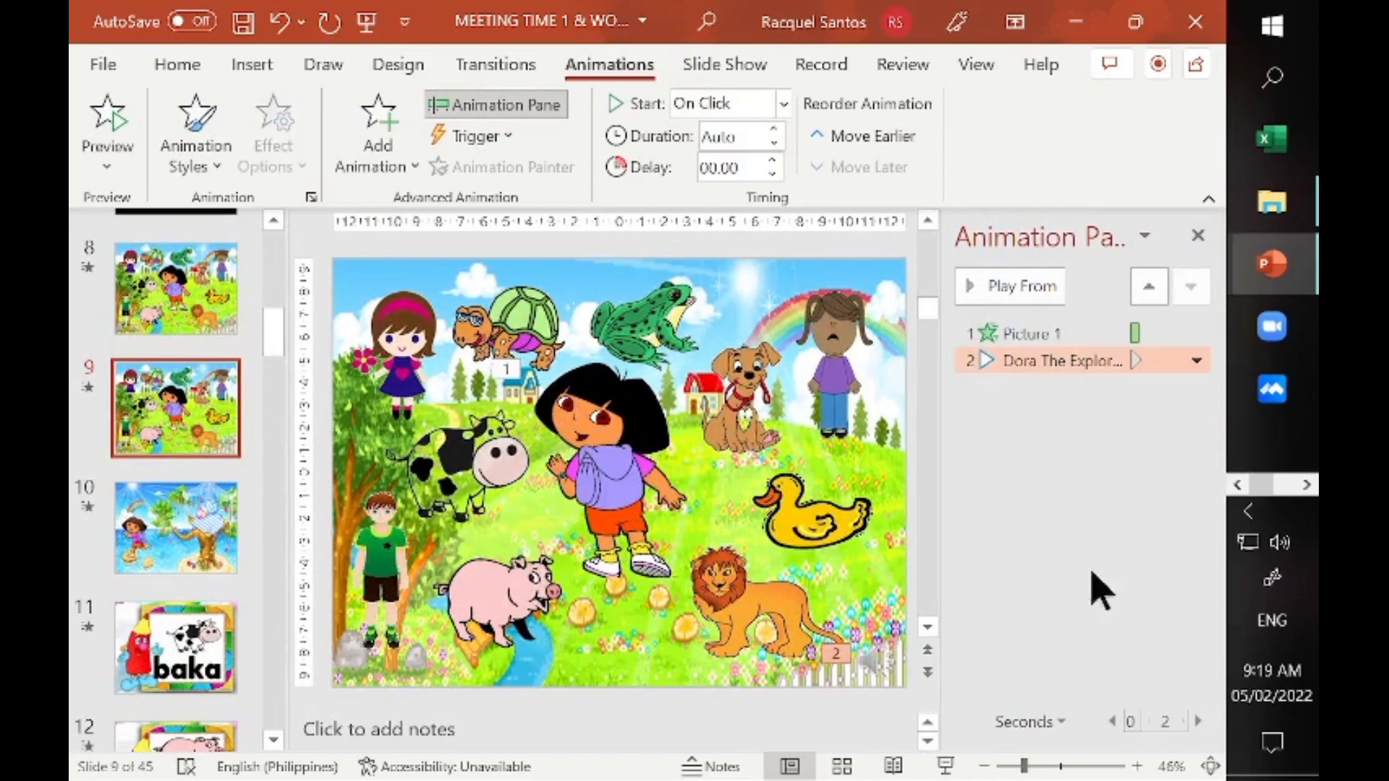
{"action": "left_click", "coordinate": [1198, 236]}
Select the pig and draw a new Custom Path from it up to Dora.
{"action": "left_click", "coordinate": [656, 605]}
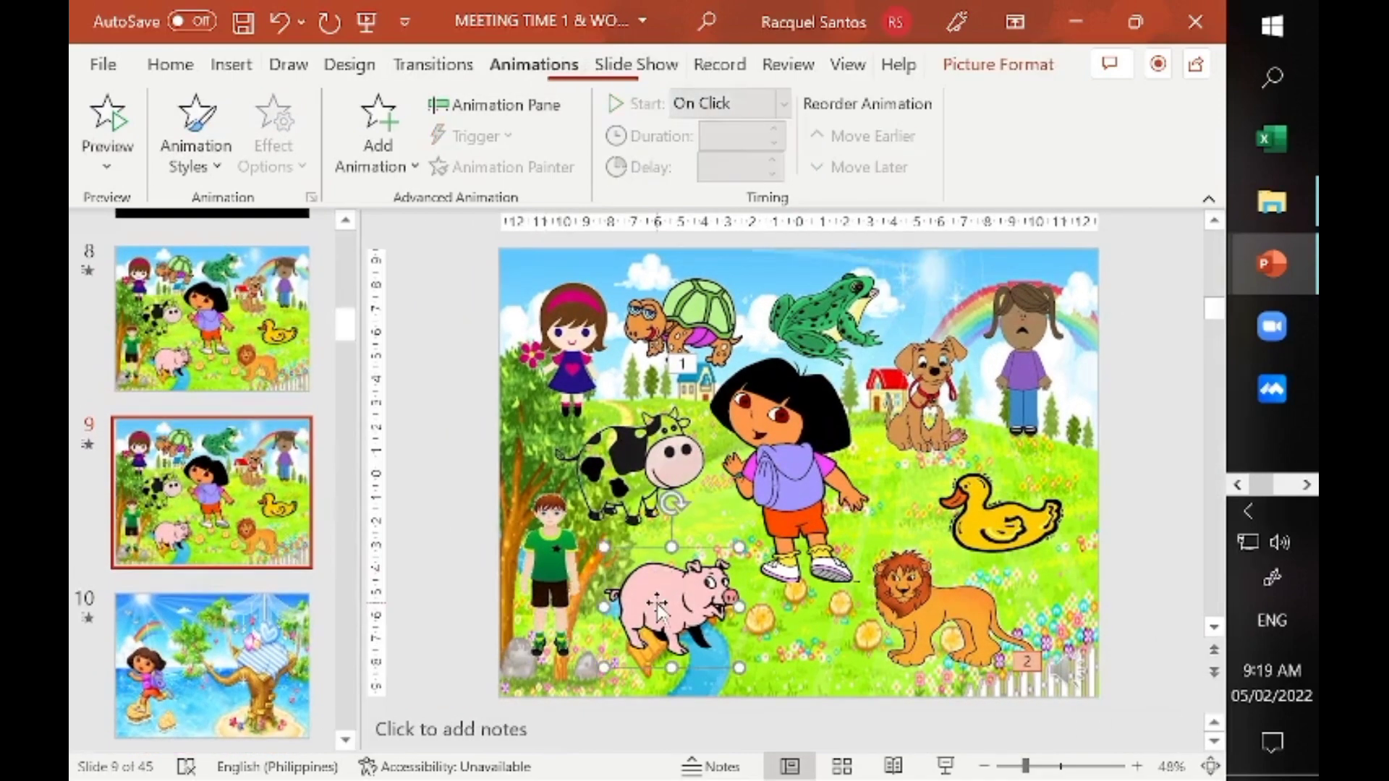
{"action": "left_click", "coordinate": [387, 149]}
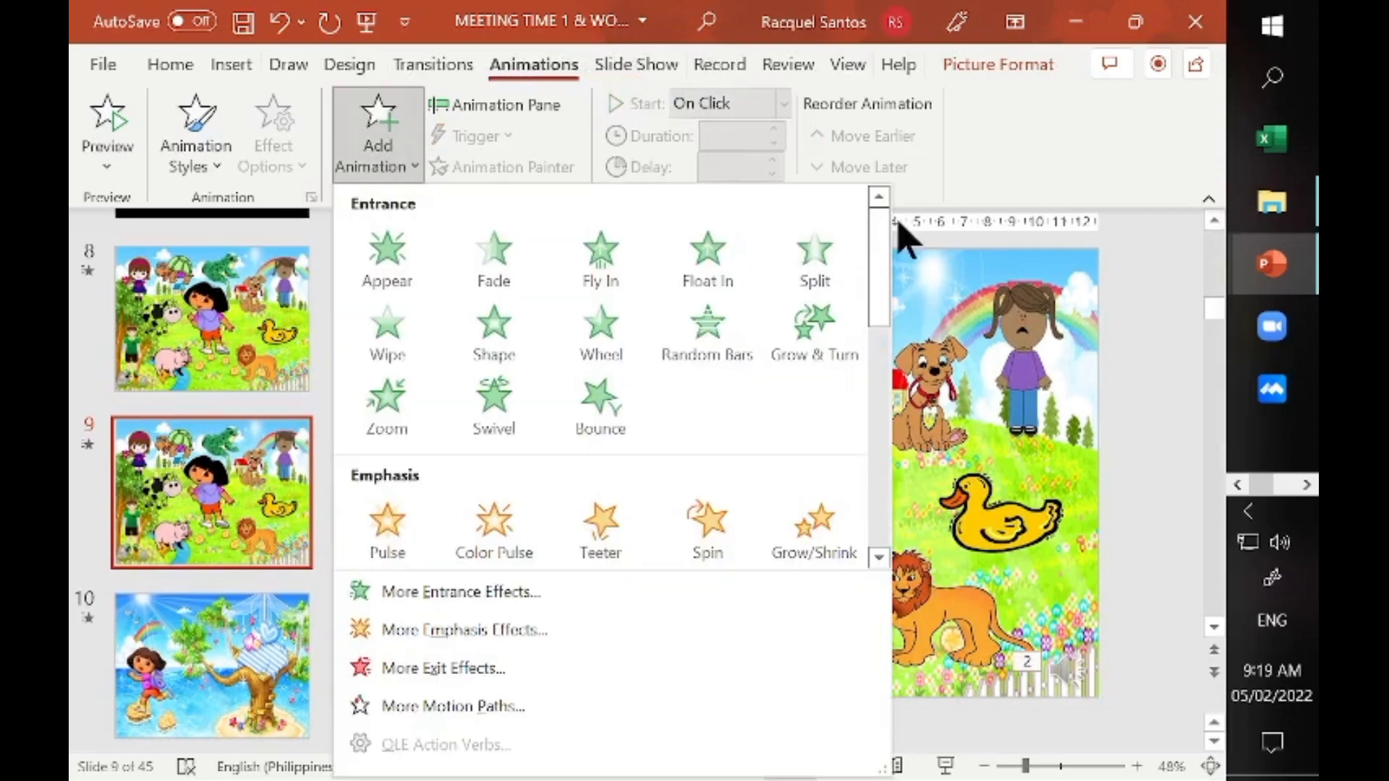
{"action": "left_click_drag", "start_coordinate": [882, 233], "coordinate": [876, 472]}
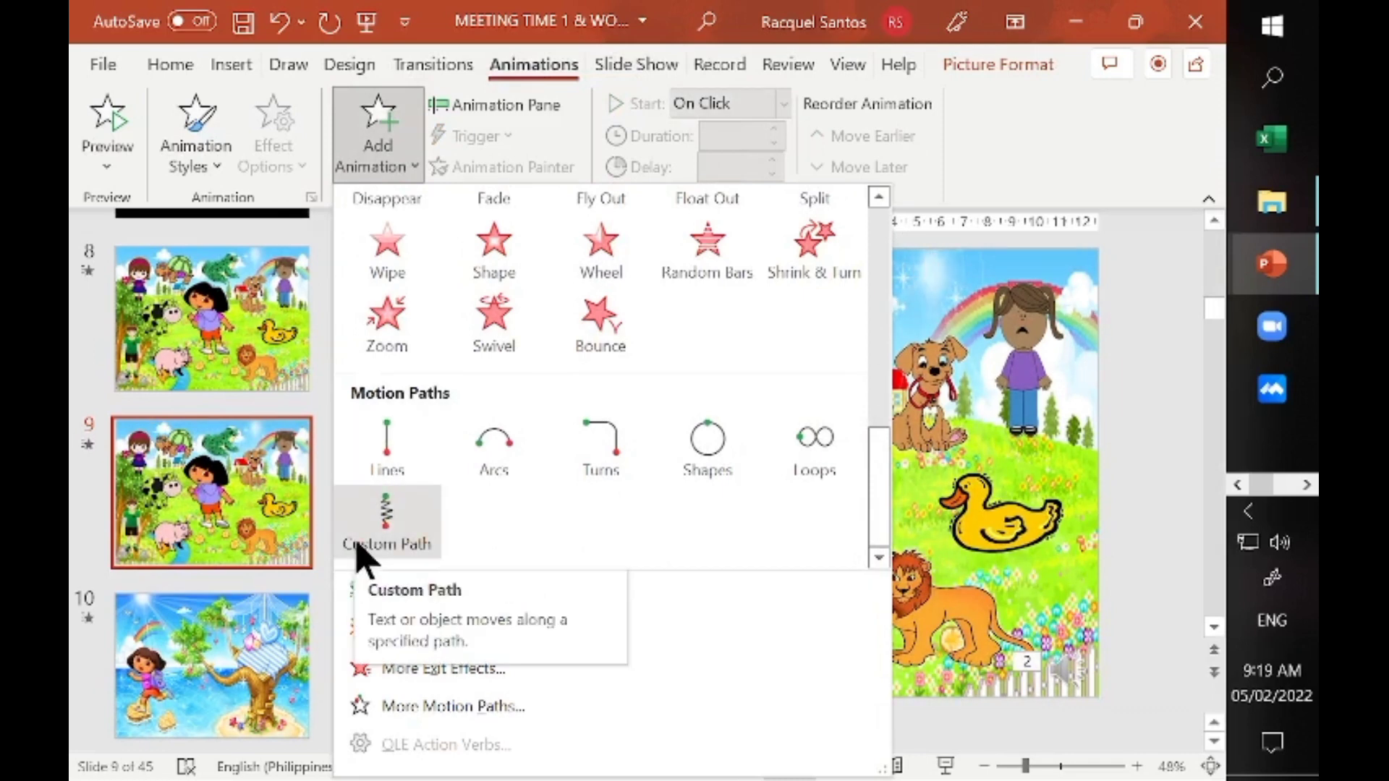
{"action": "left_click", "coordinate": [387, 526]}
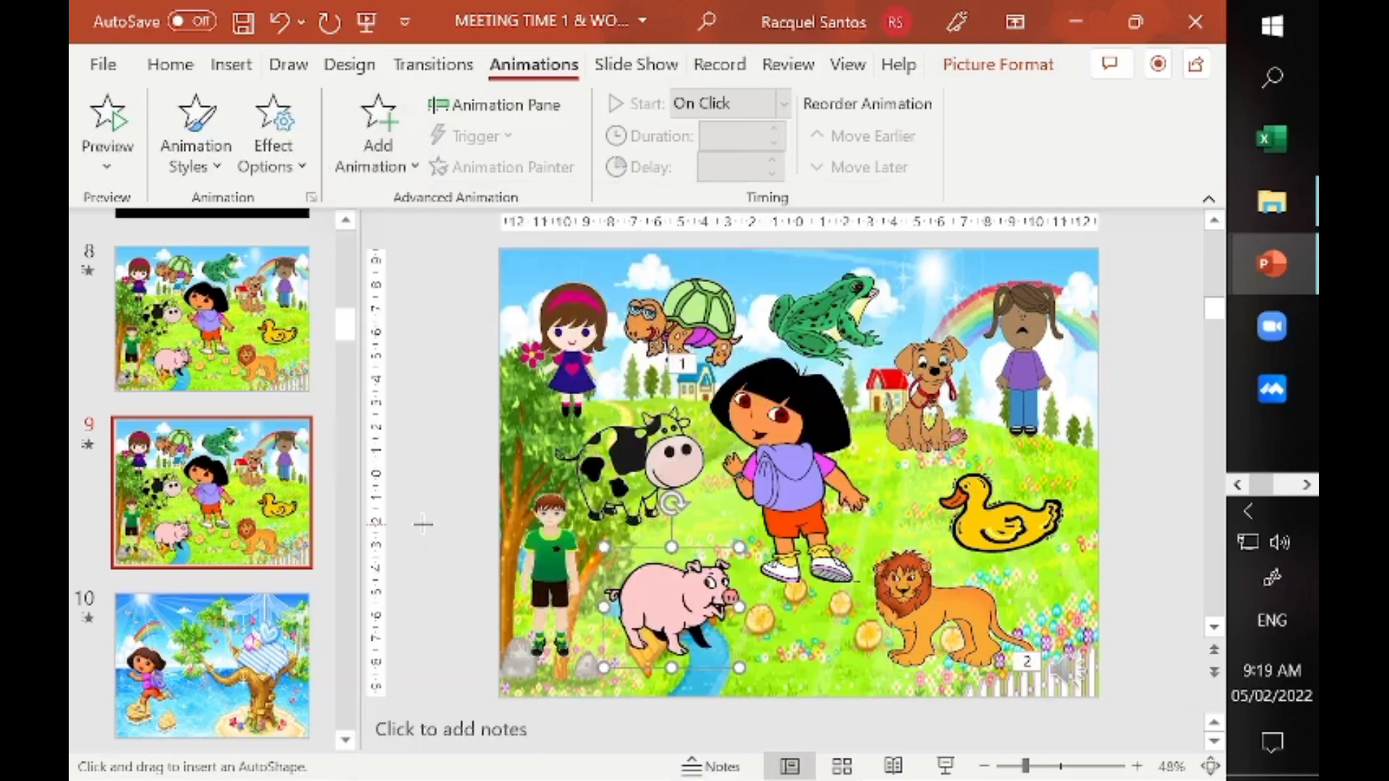
{"action": "left_click_drag", "start_coordinate": [696, 555], "coordinate": [751, 520]}
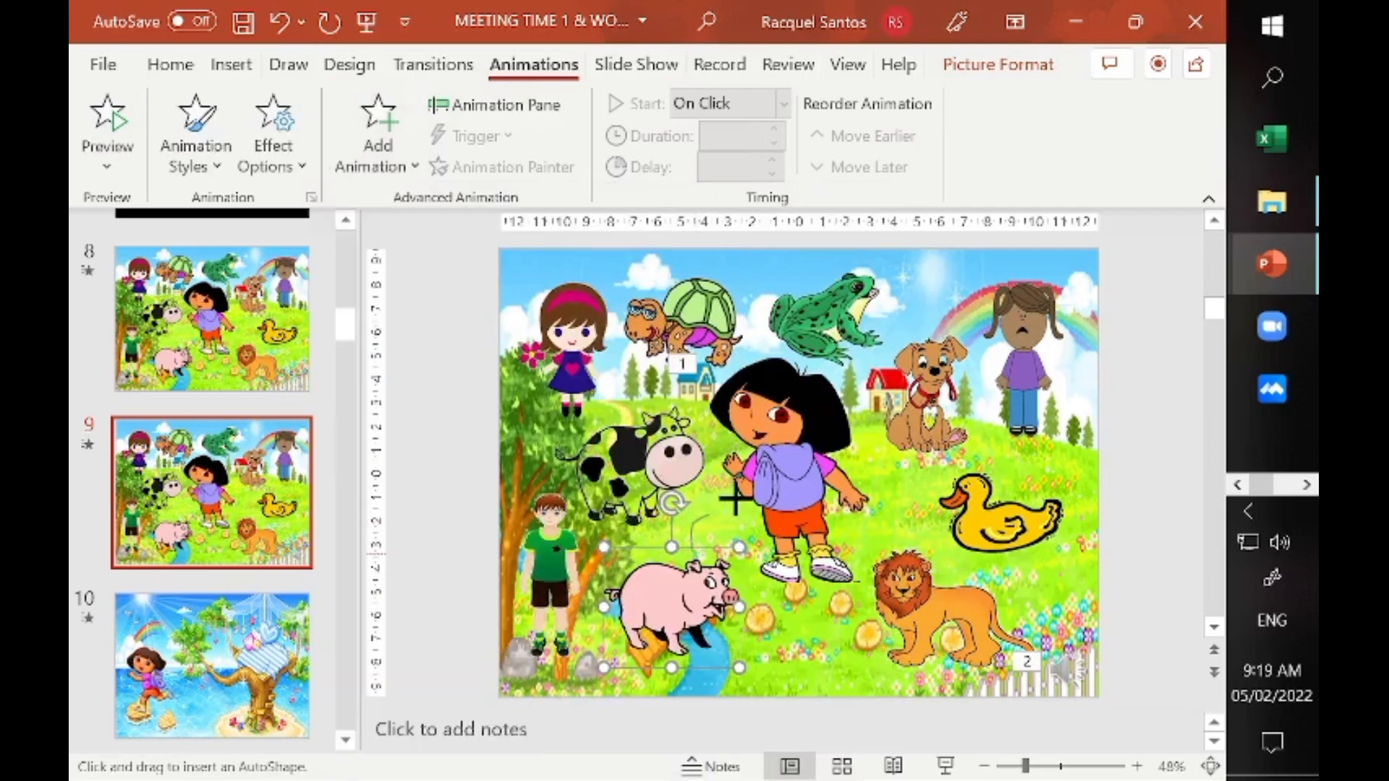
{"action": "double_click", "coordinate": [791, 473]}
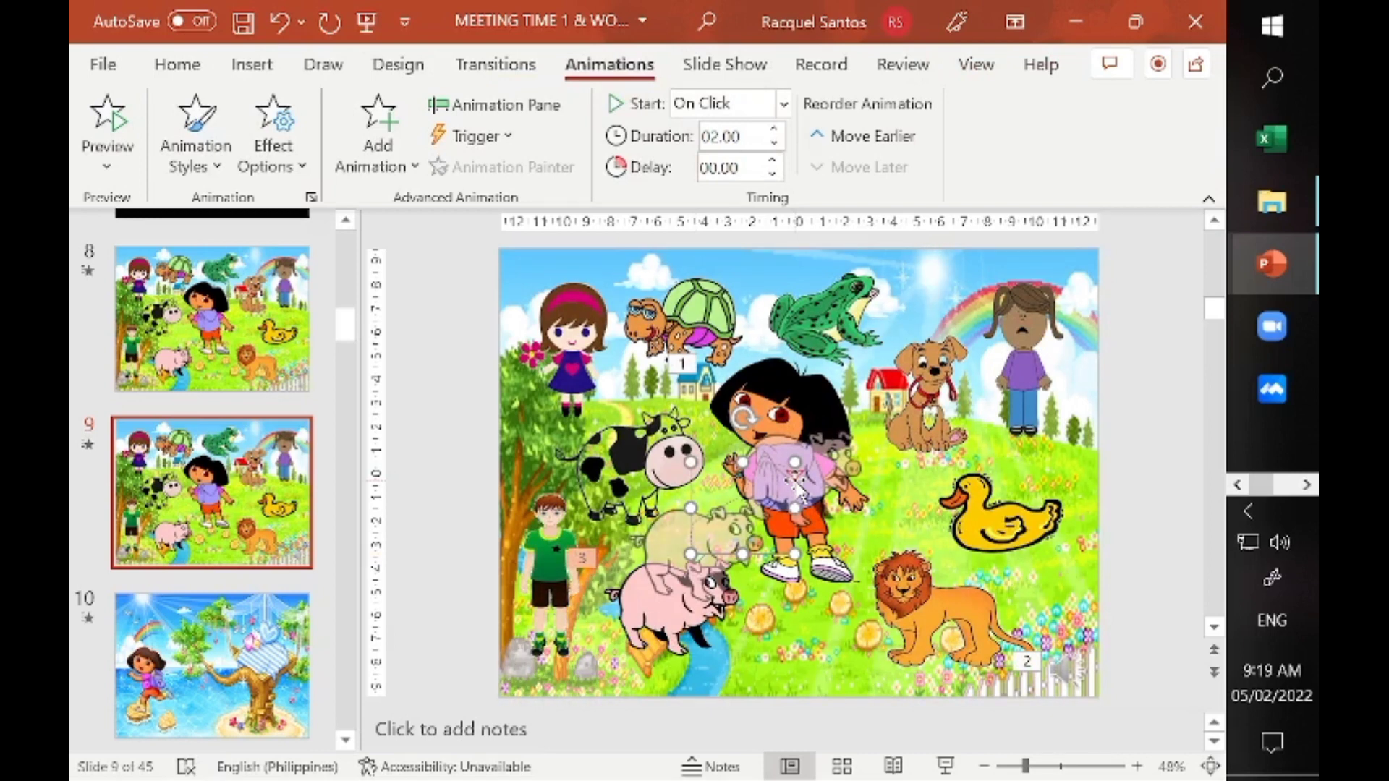
{"action": "left_click", "coordinate": [470, 526]}
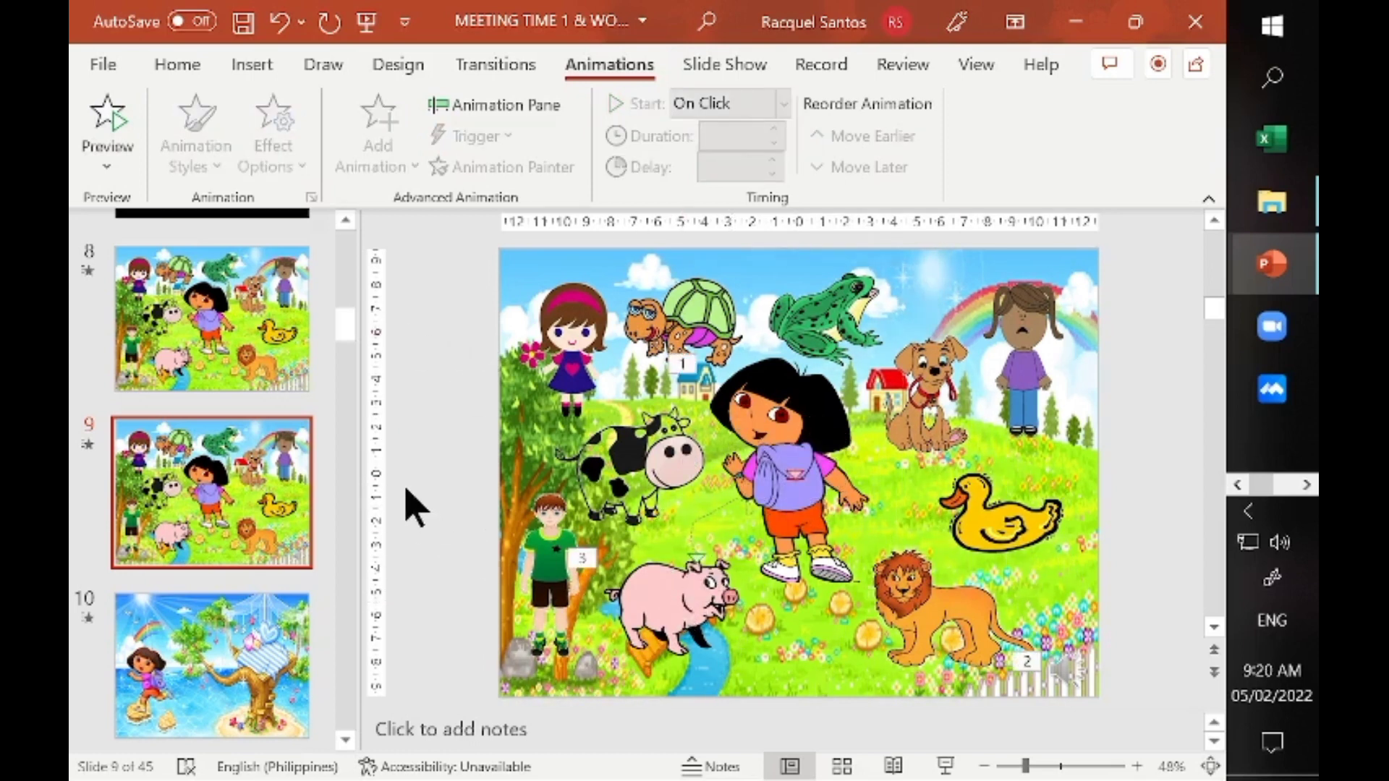
Open the Animation Pane and add a Zoom exit effect to the pig.
{"action": "left_click", "coordinate": [664, 608]}
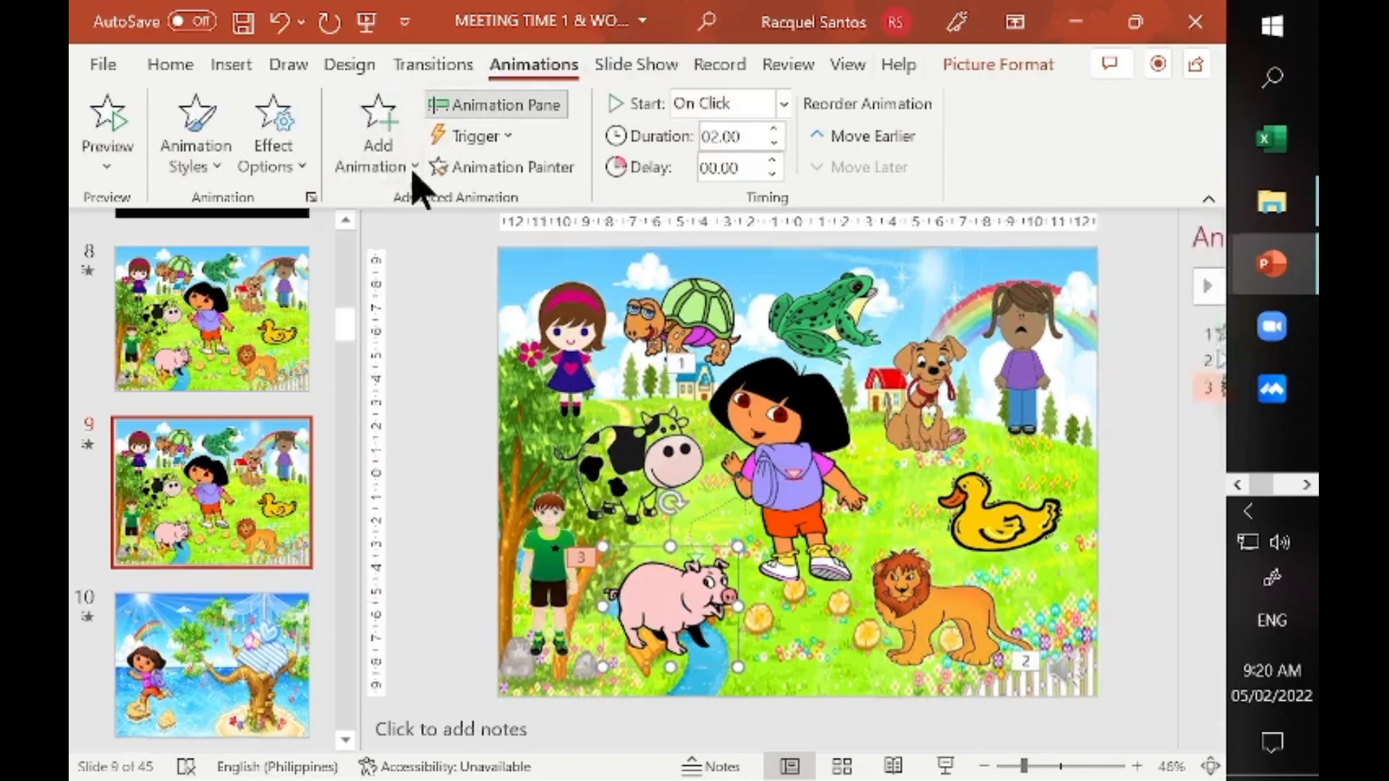
{"action": "left_click", "coordinate": [484, 105]}
{"action": "left_click", "coordinate": [379, 141]}
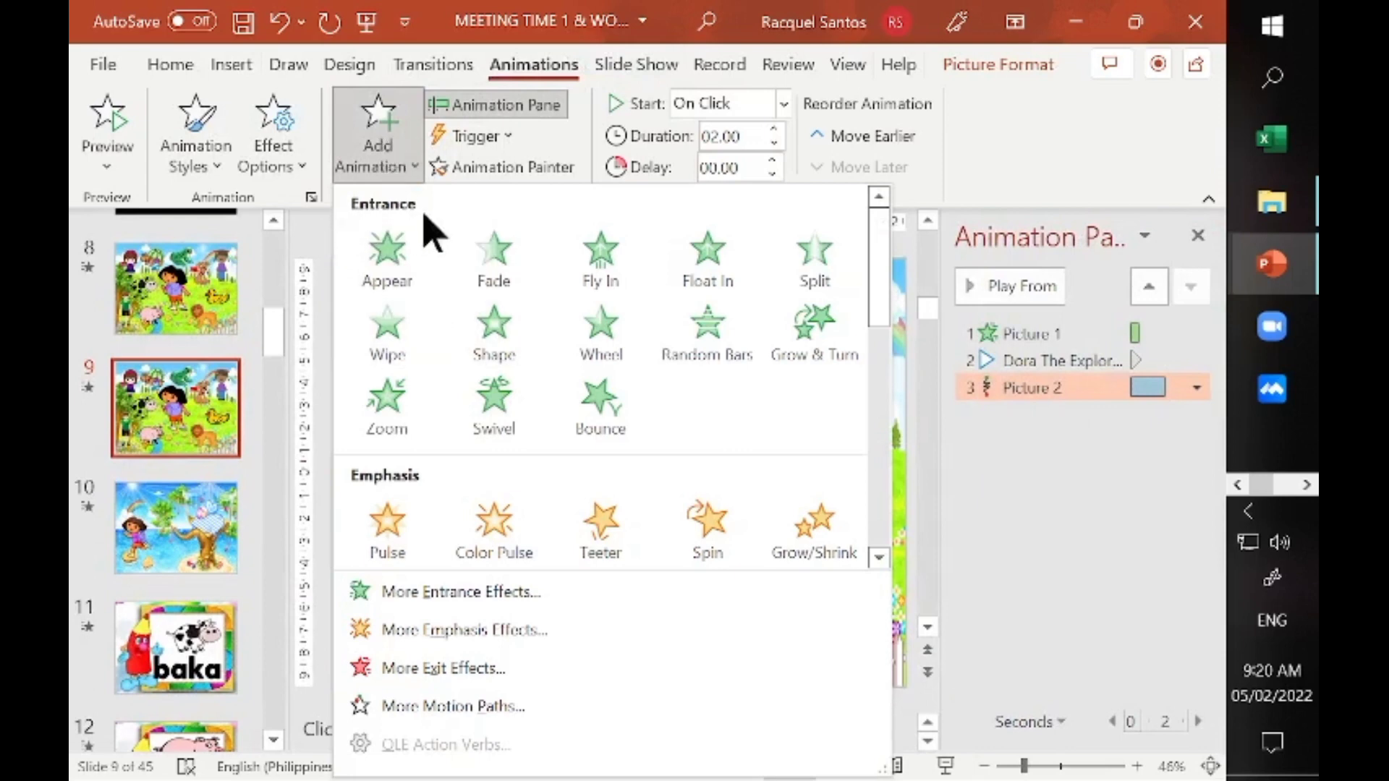
{"action": "mouse_move", "coordinate": [879, 254]}
{"action": "left_mouse_down"}
{"action": "mouse_move", "coordinate": [875, 468]}
{"action": "mouse_move", "coordinate": [888, 412]}
{"action": "left_mouse_up"}
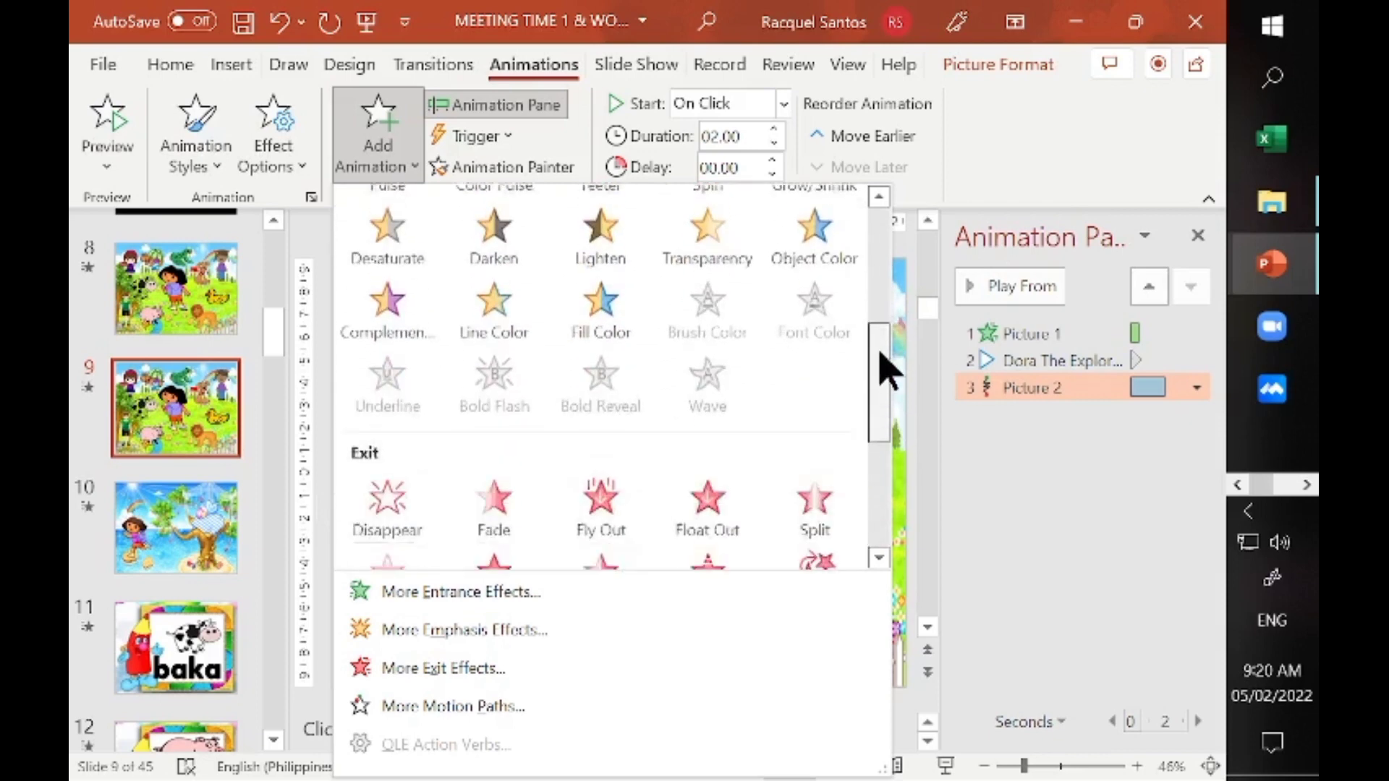
{"action": "mouse_move", "coordinate": [885, 412]}
{"action": "left_mouse_down"}
{"action": "mouse_move", "coordinate": [885, 400]}
{"action": "mouse_move", "coordinate": [895, 436]}
{"action": "left_mouse_up"}
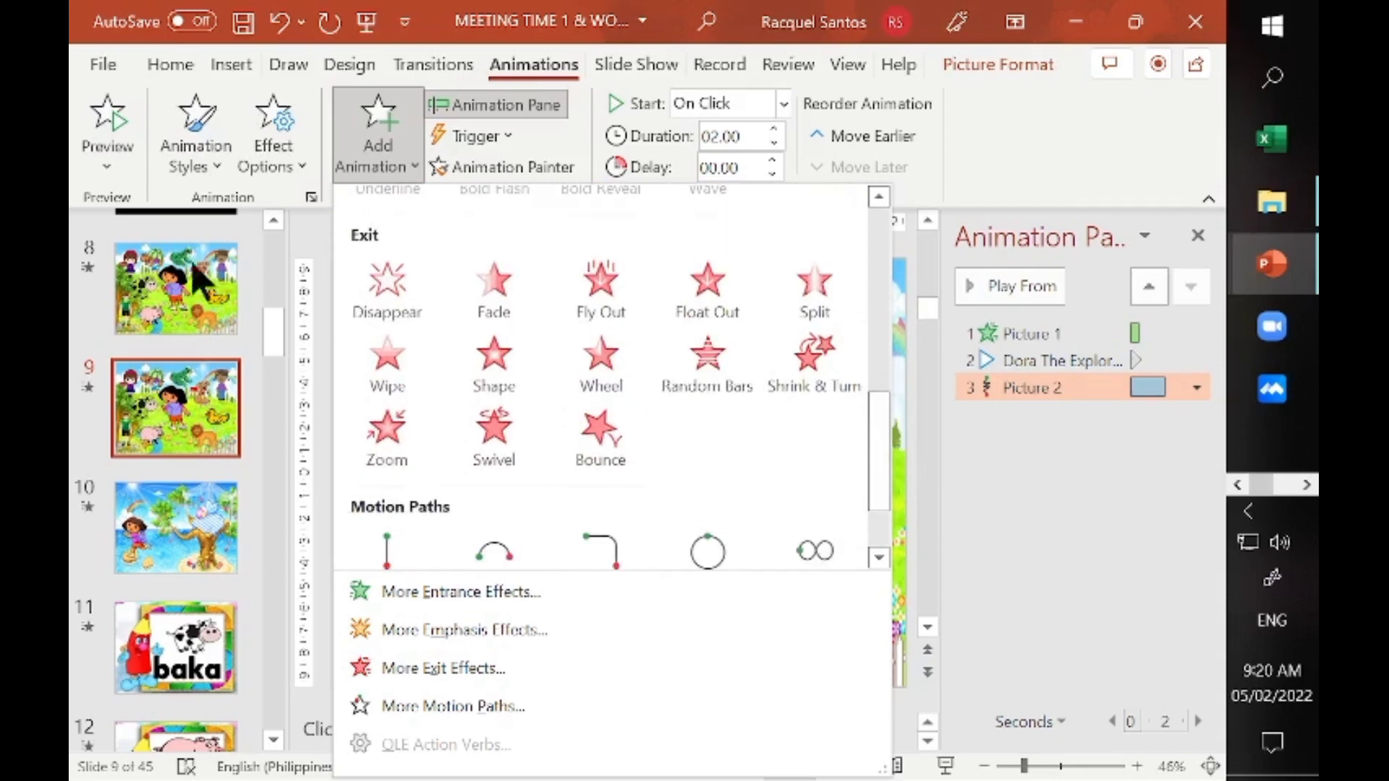
{"action": "left_click", "coordinate": [387, 434]}
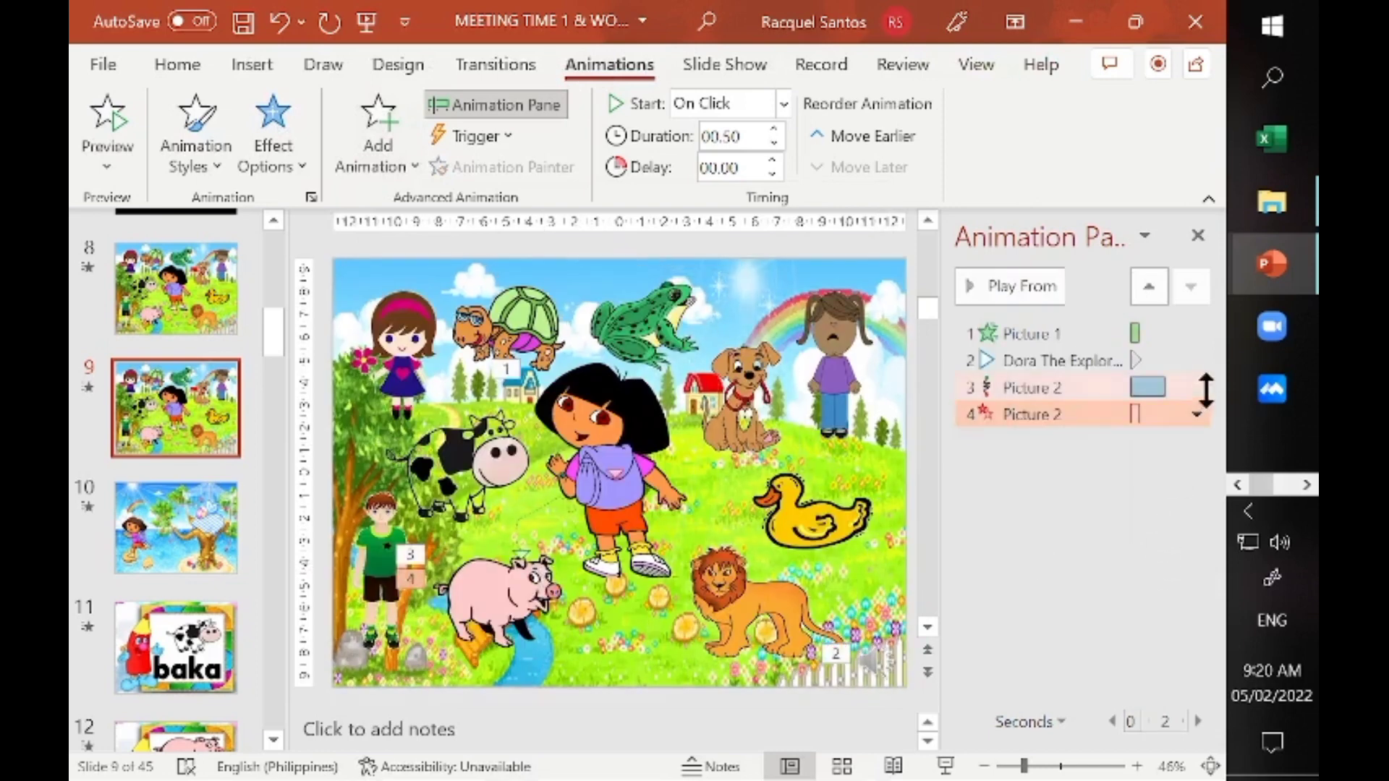
Set both pig animations to start After Previous, then preview them.
{"action": "left_click", "coordinate": [1196, 388]}
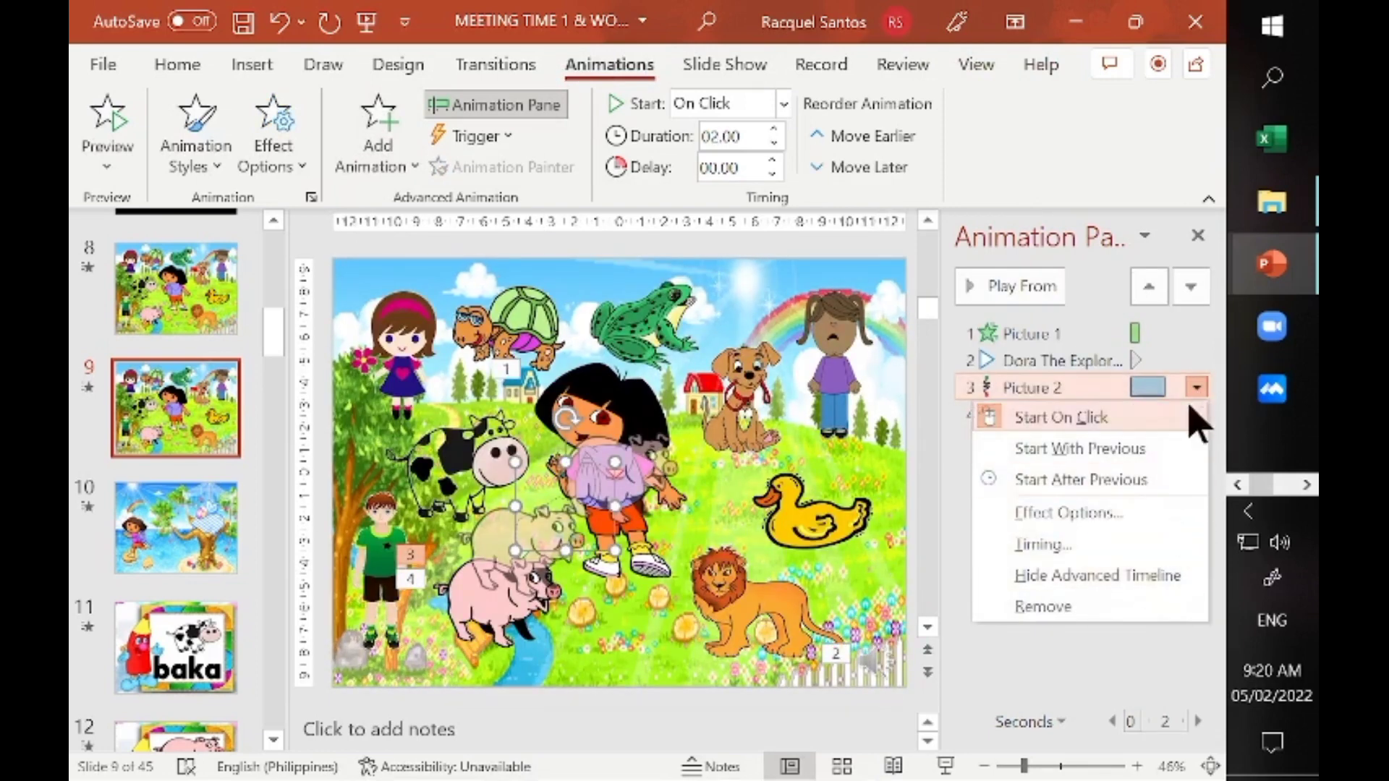
{"action": "left_click", "coordinate": [1172, 479]}
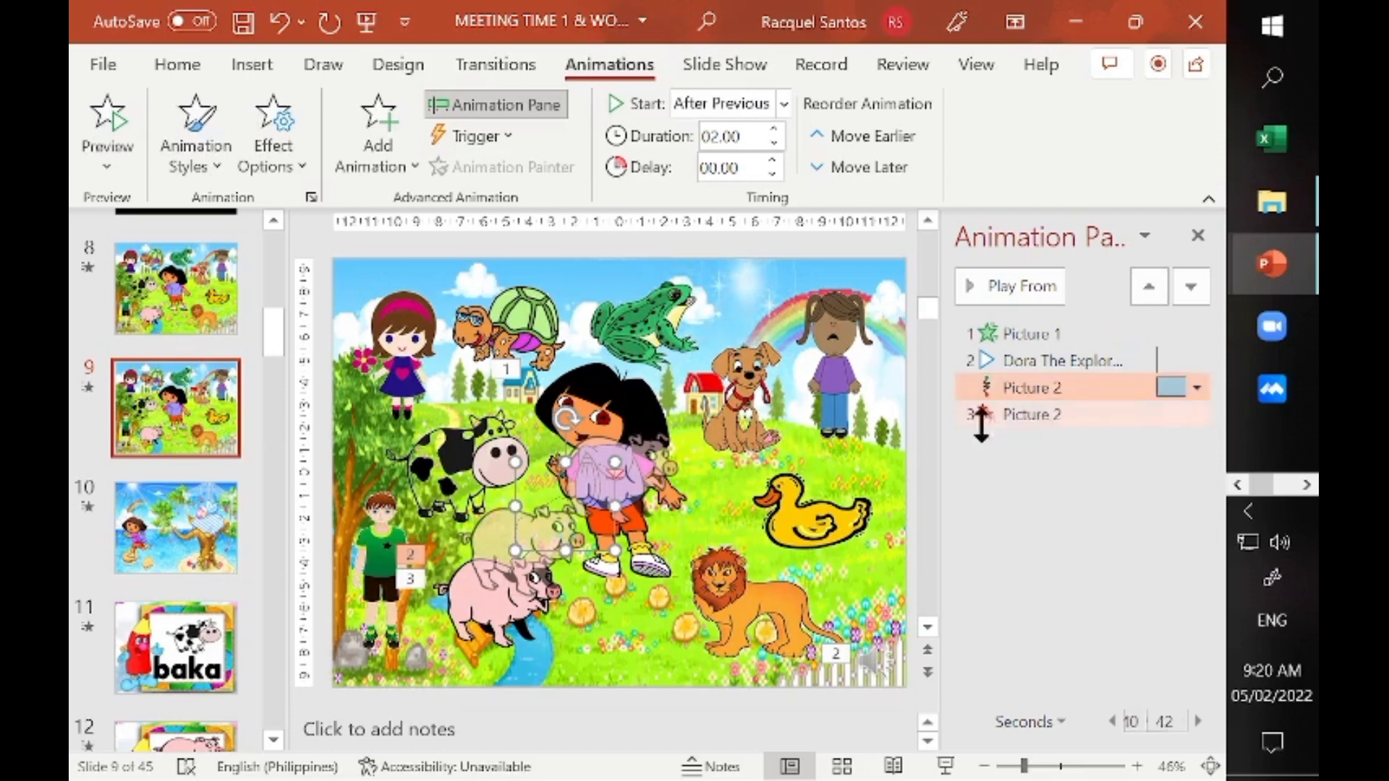
{"action": "left_click", "coordinate": [1195, 413]}
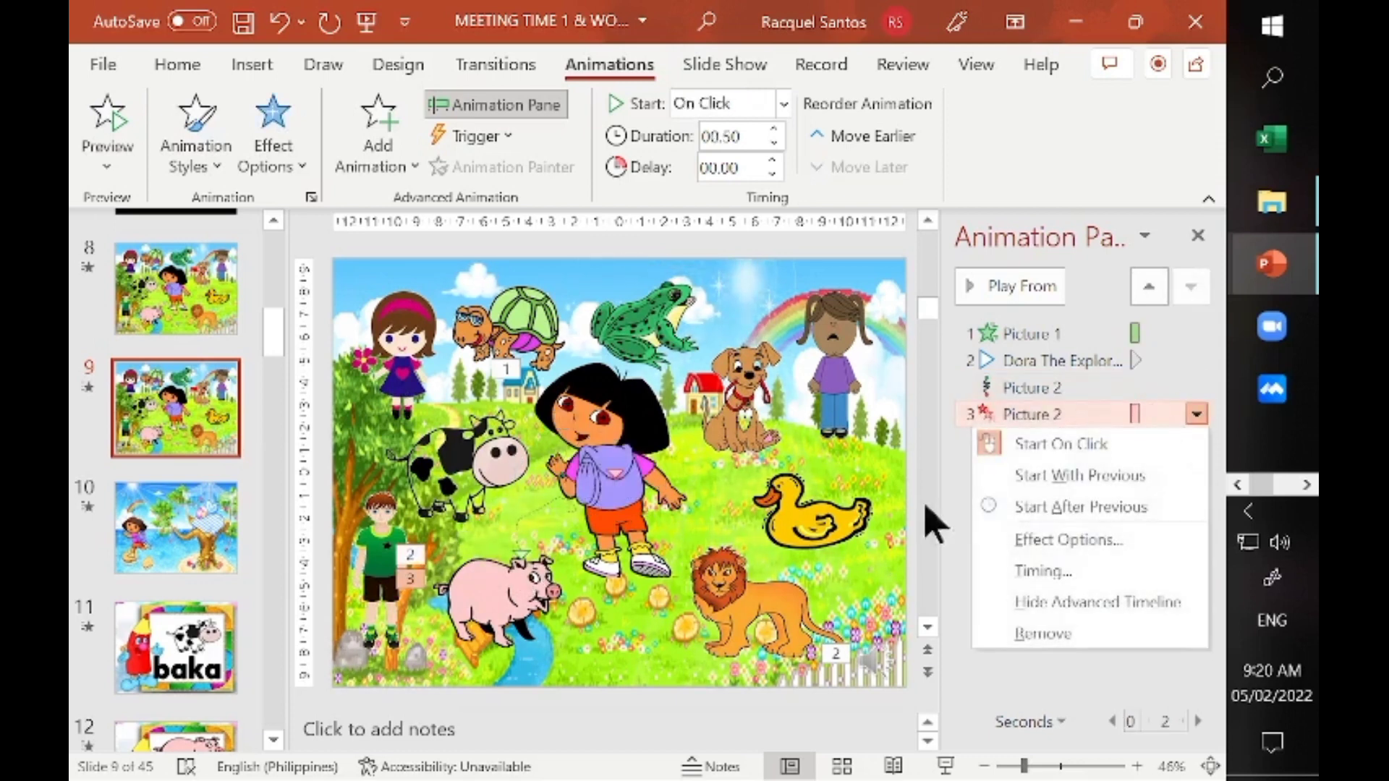
{"action": "left_click", "coordinate": [1157, 507]}
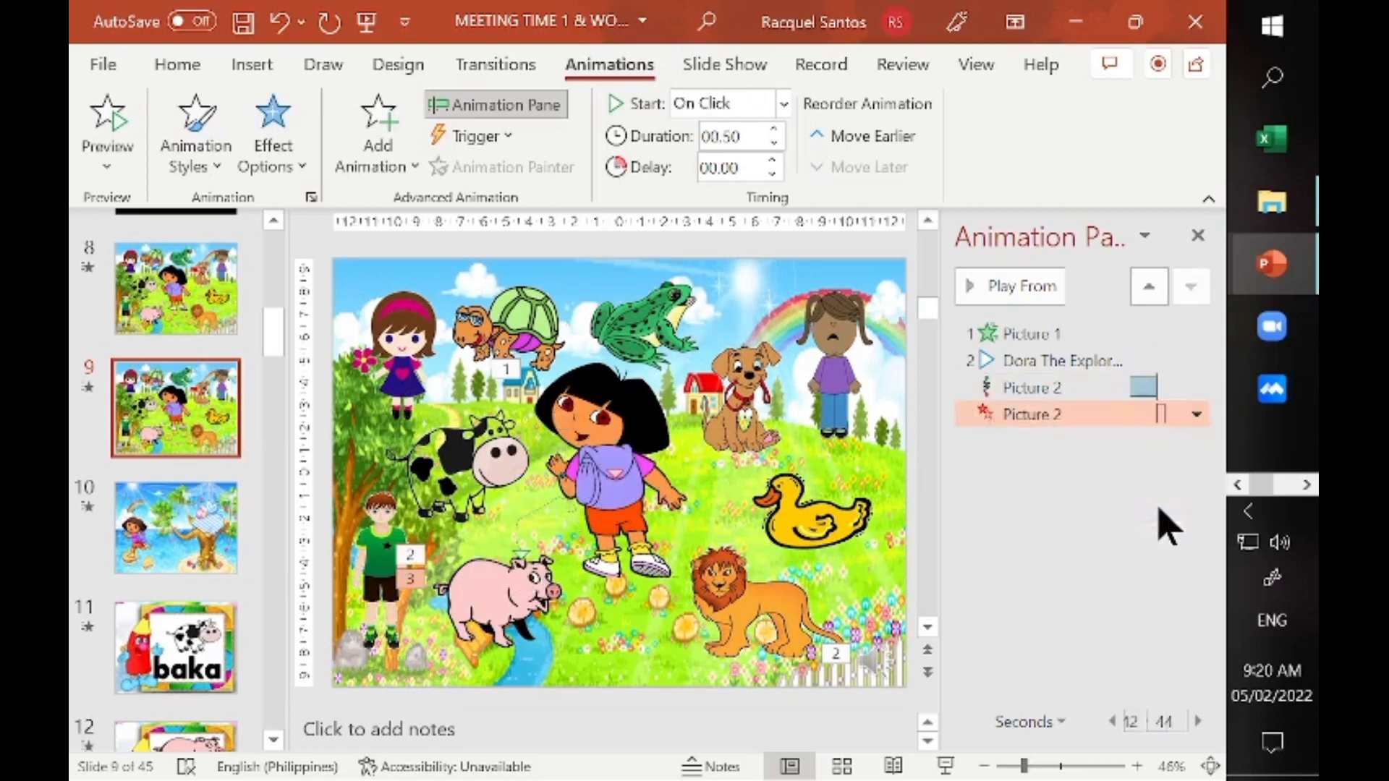
{"action": "left_click", "coordinate": [1063, 388]}
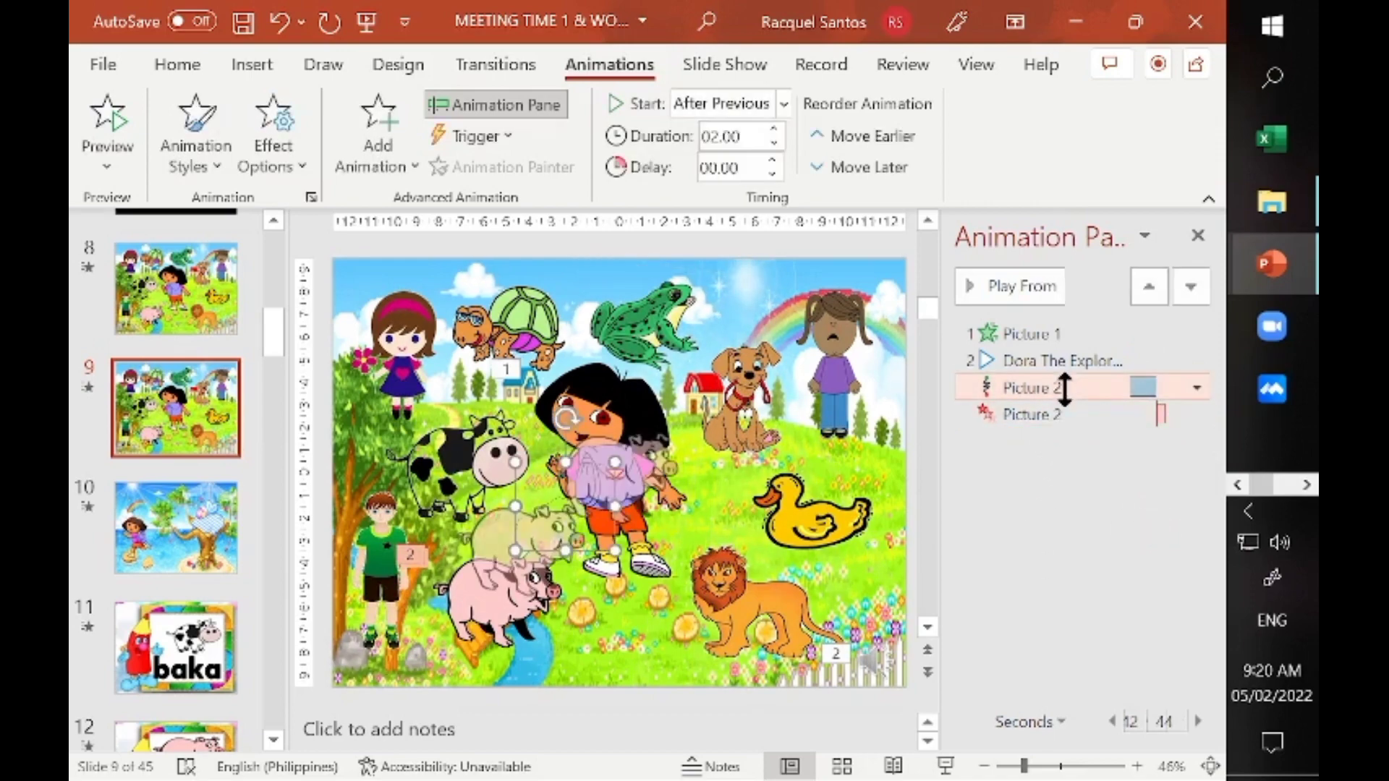
{"action": "left_click", "coordinate": [1031, 286]}
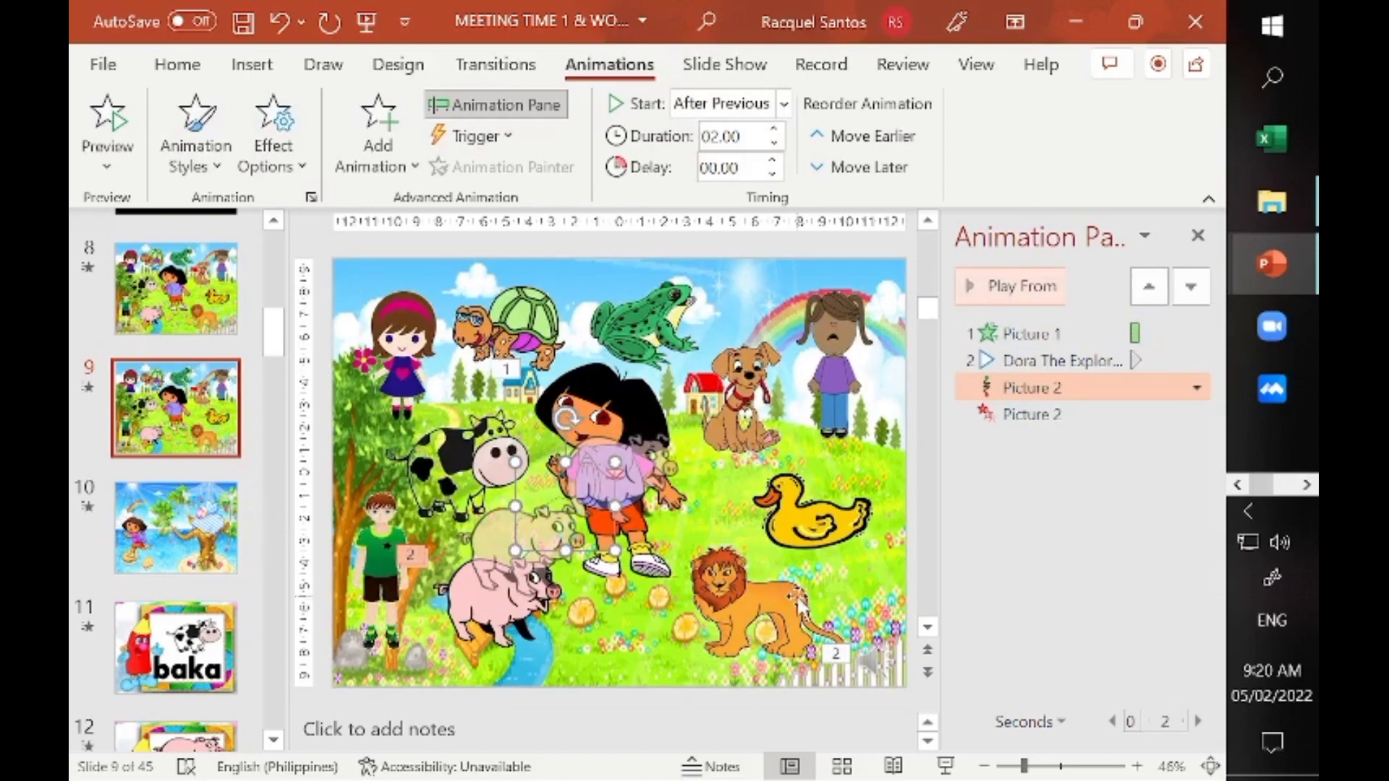
Delete the Dora video at slide 9's bottom-right and close the Animation Pane.
{"action": "left_click", "coordinate": [780, 605]}
{"action": "scroll", "coordinate": [797, 575], "scroll_direction": "up", "scroll_amount": 1}
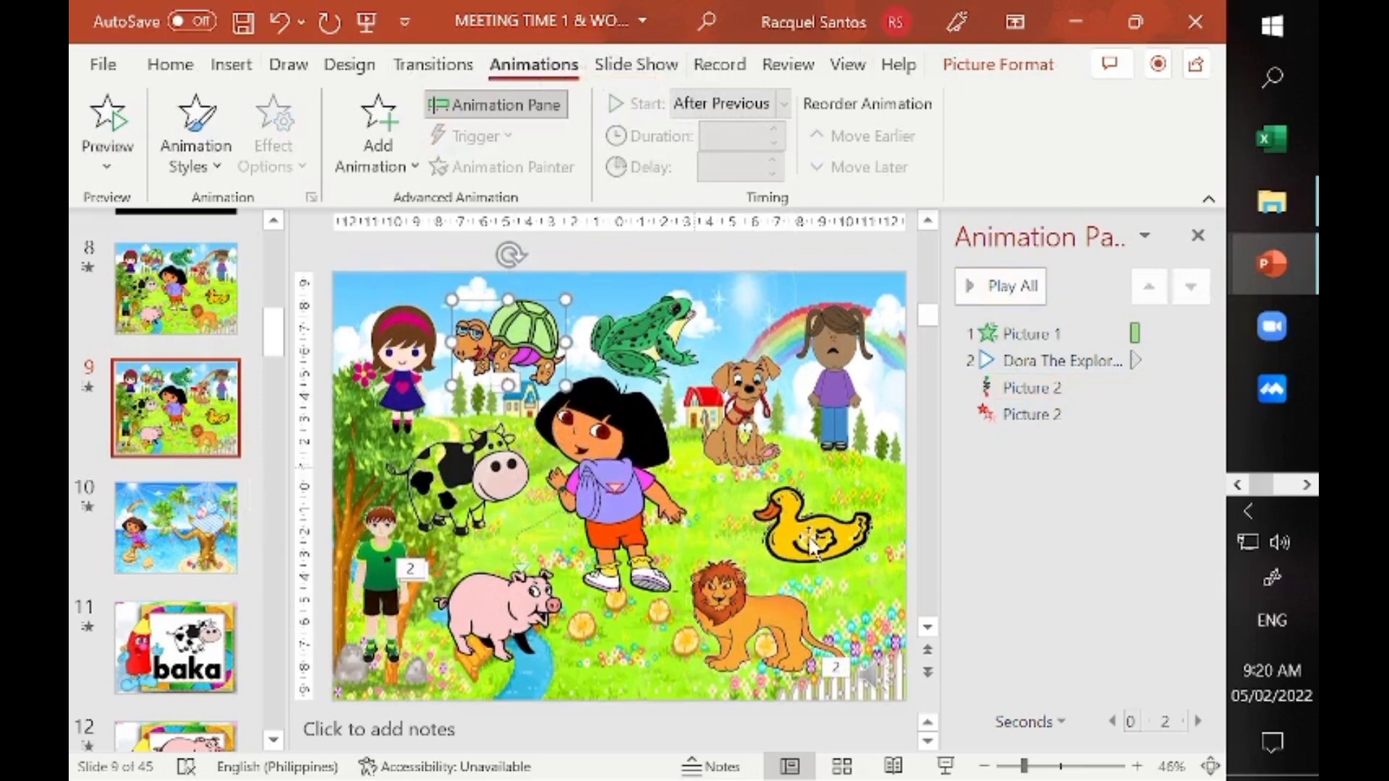
{"action": "key", "text": "Tab"}
{"action": "key", "text": "Tab"}
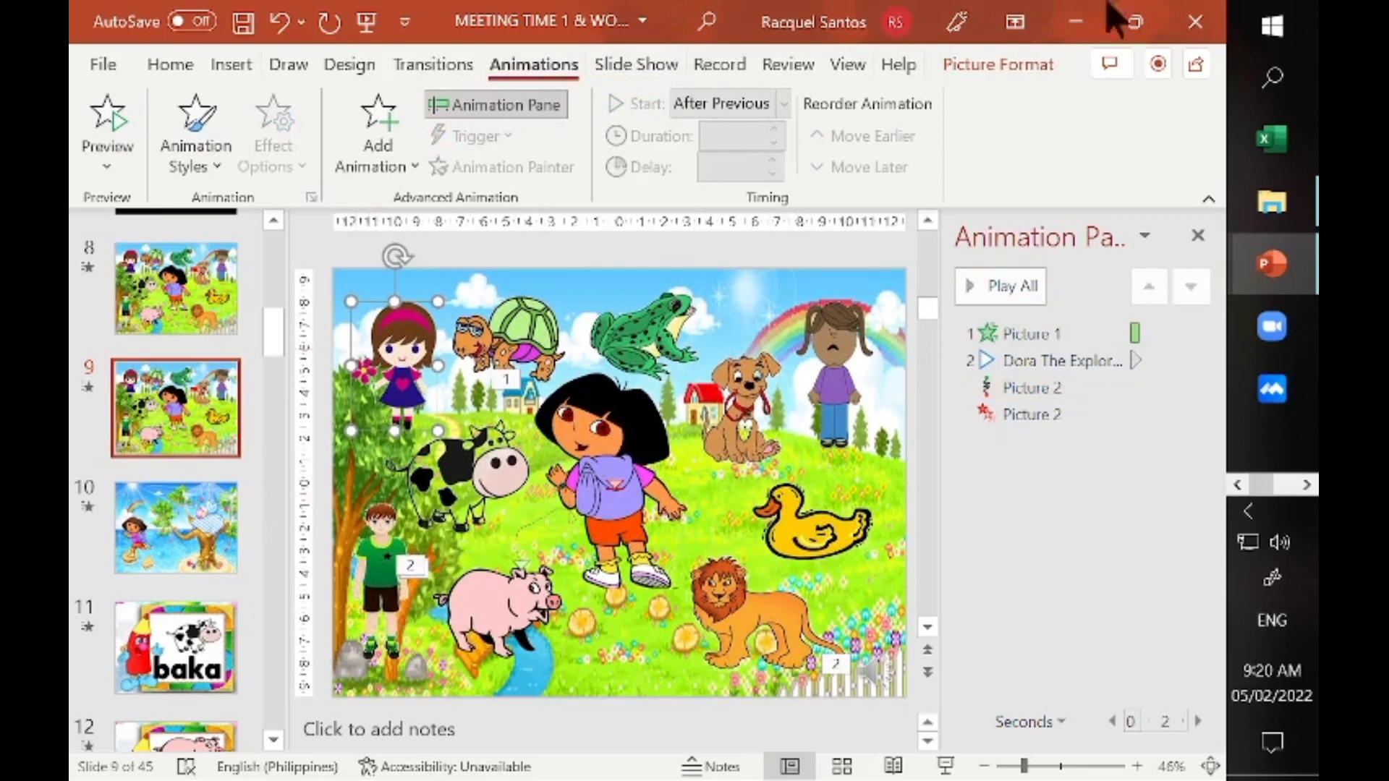
{"action": "left_click", "coordinate": [640, 65]}
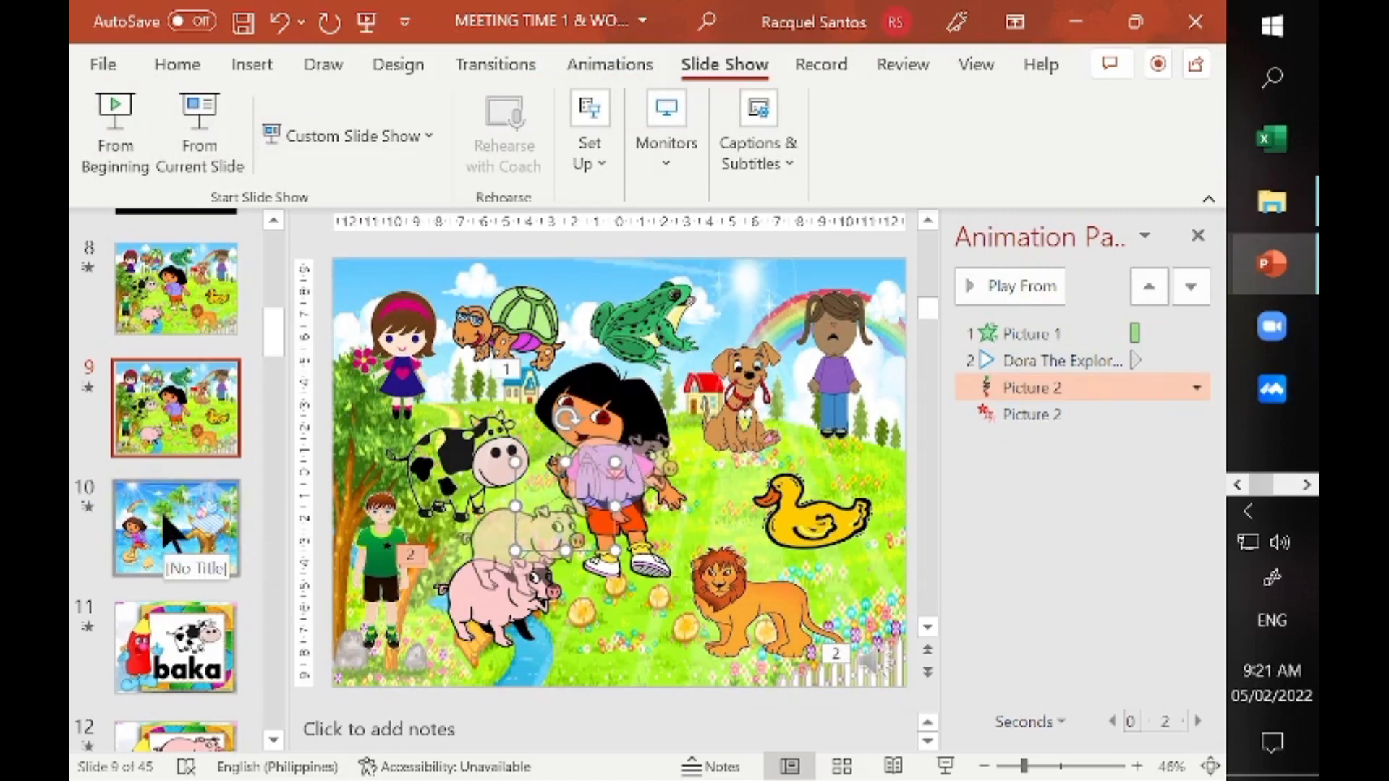
{"action": "left_click", "coordinate": [877, 659]}
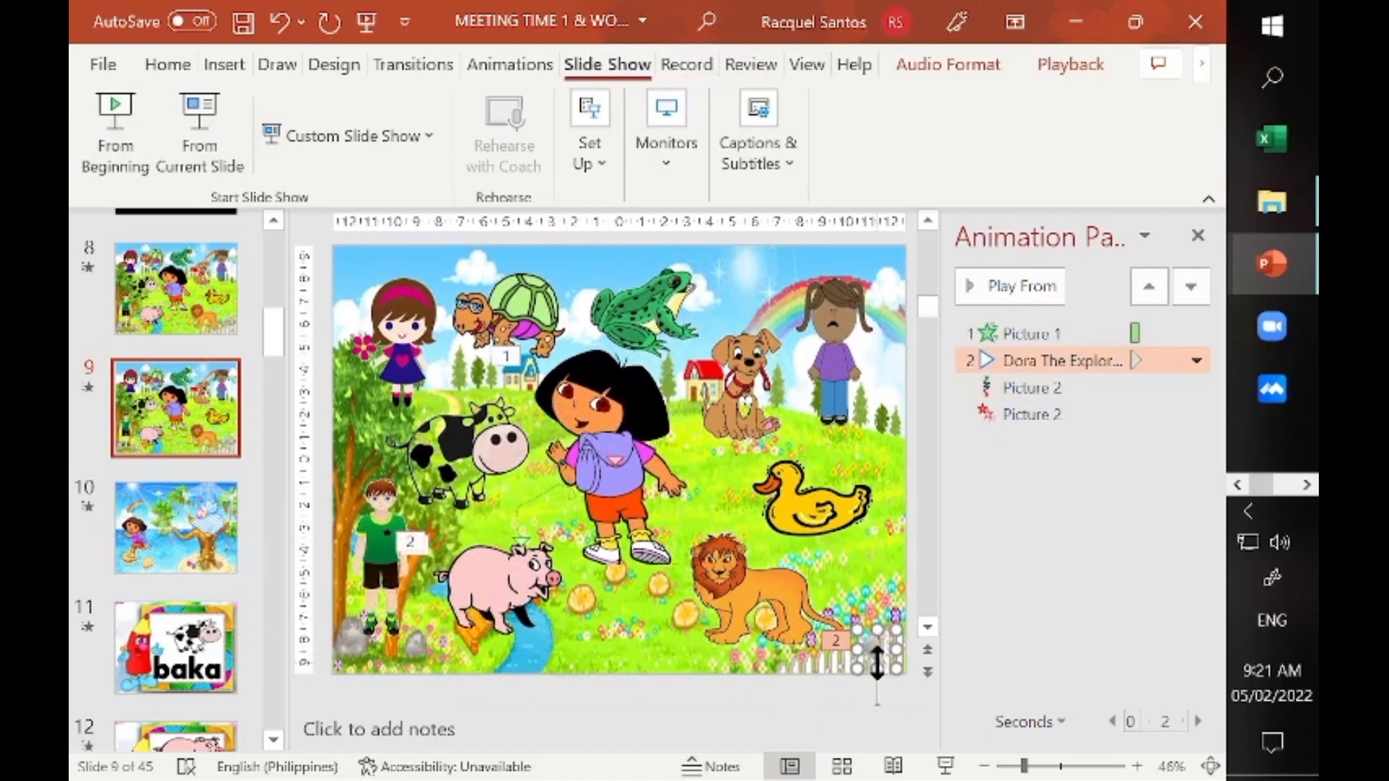
{"action": "key", "text": "Delete"}
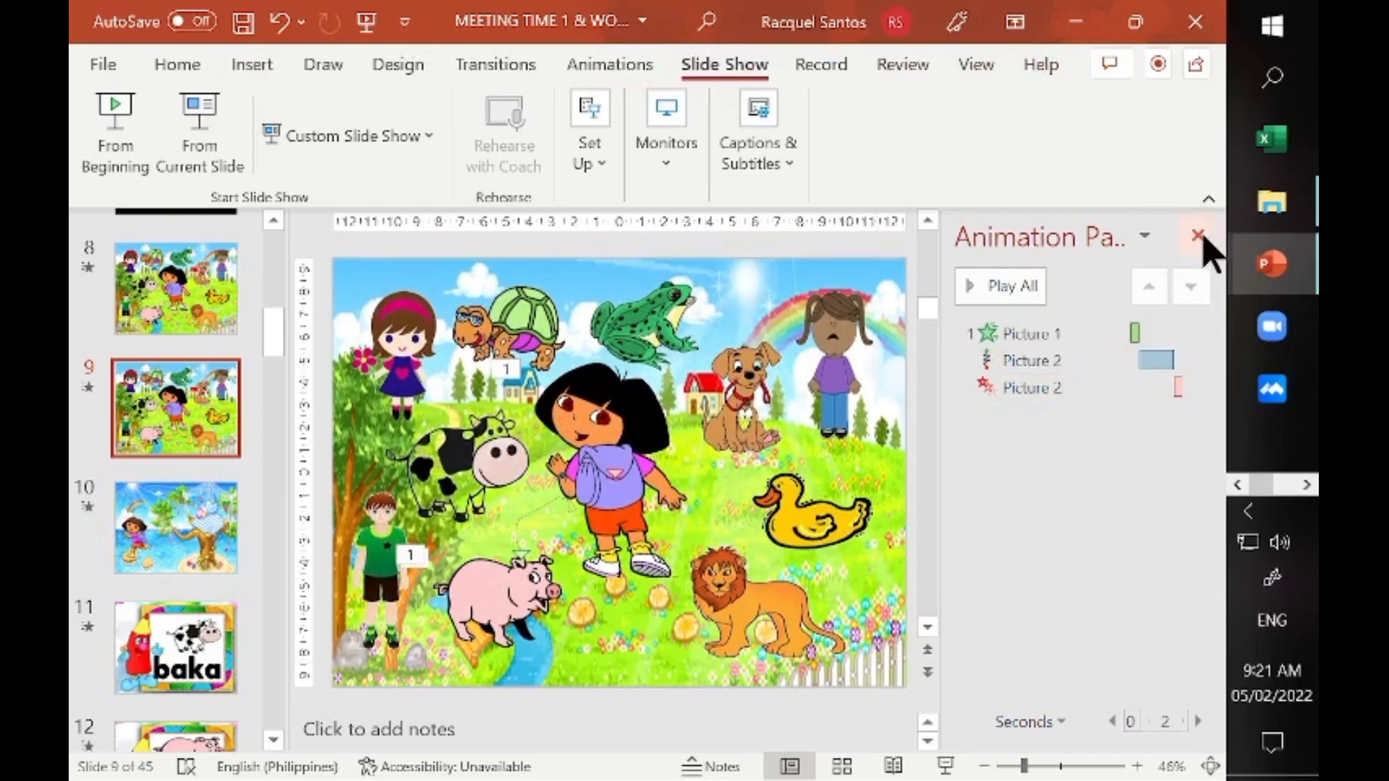
{"action": "left_click", "coordinate": [1199, 236]}
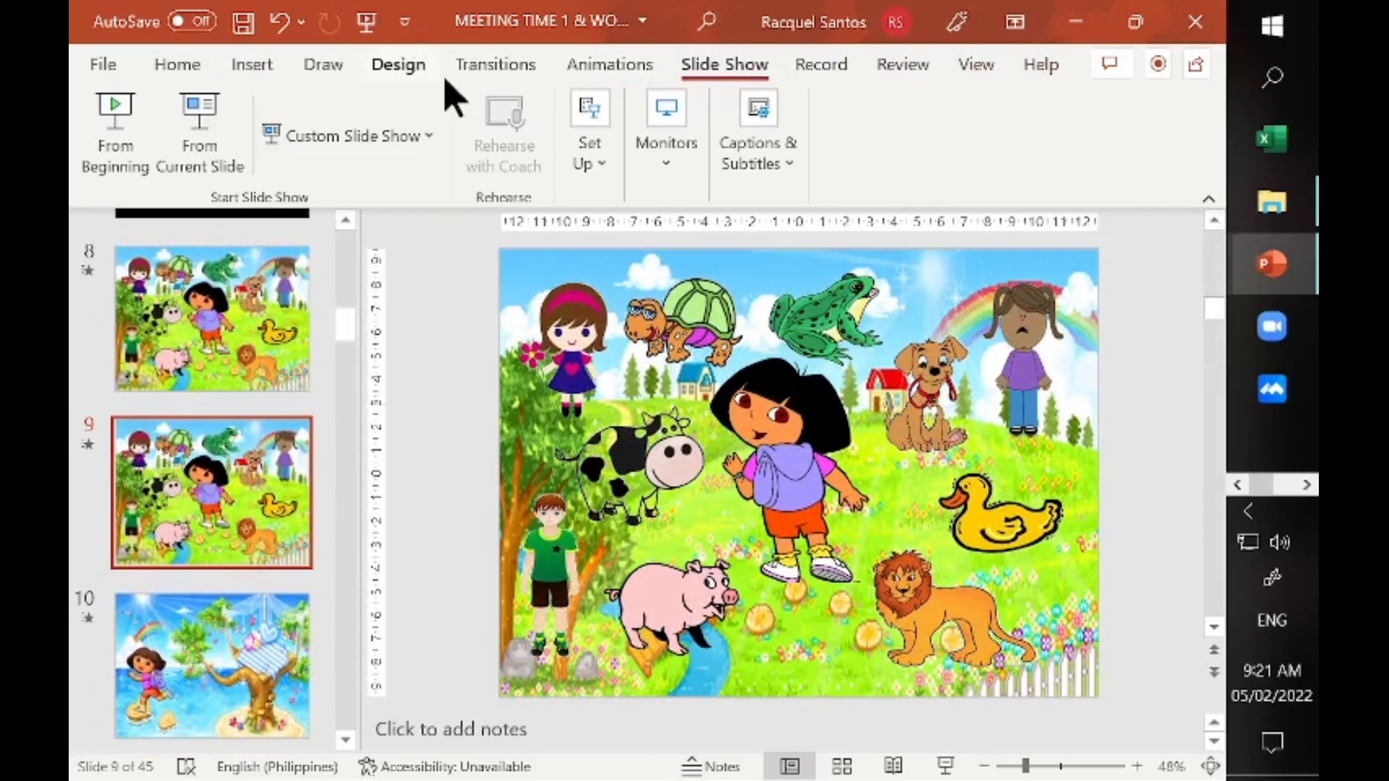
{"action": "left_click", "coordinate": [264, 68]}
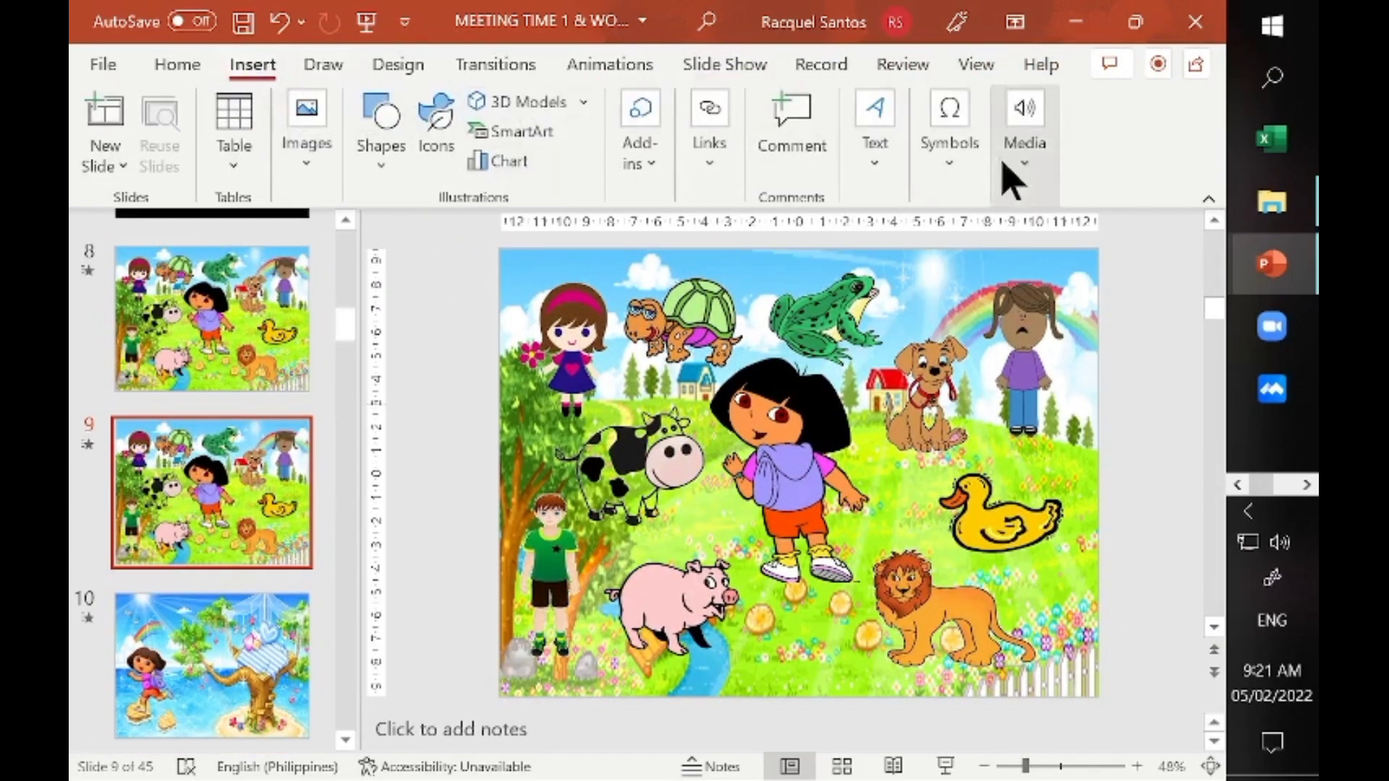
{"action": "left_click", "coordinate": [1026, 168]}
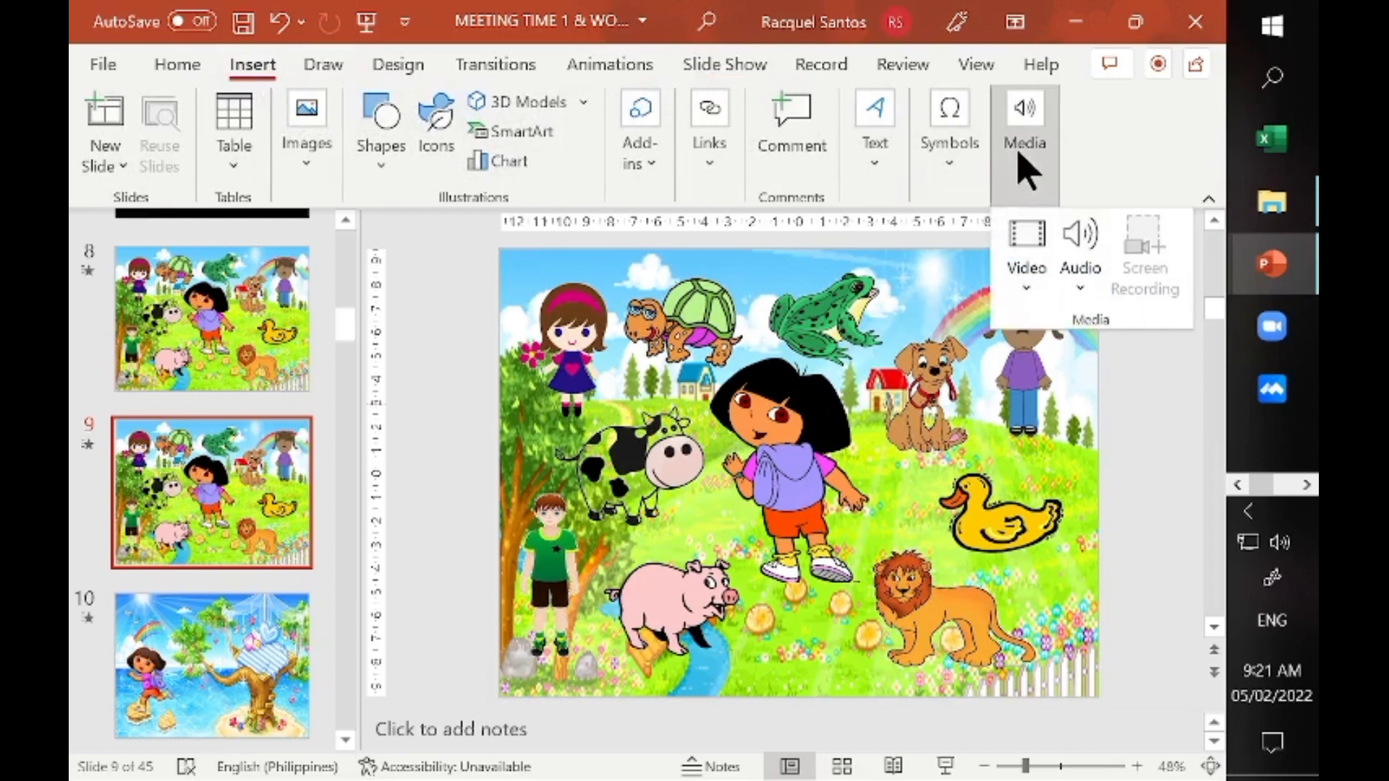
{"action": "left_click", "coordinate": [1078, 271]}
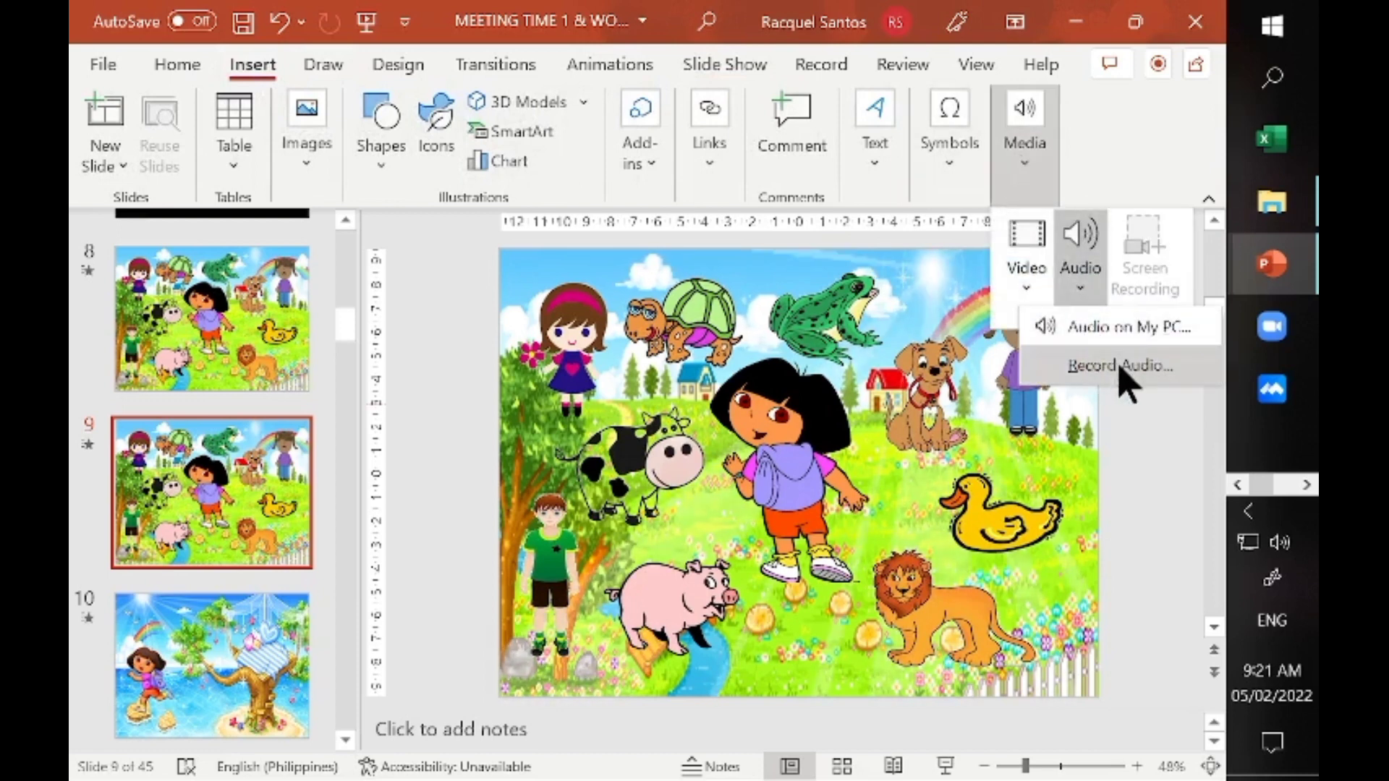
{"action": "left_click", "coordinate": [1135, 335]}
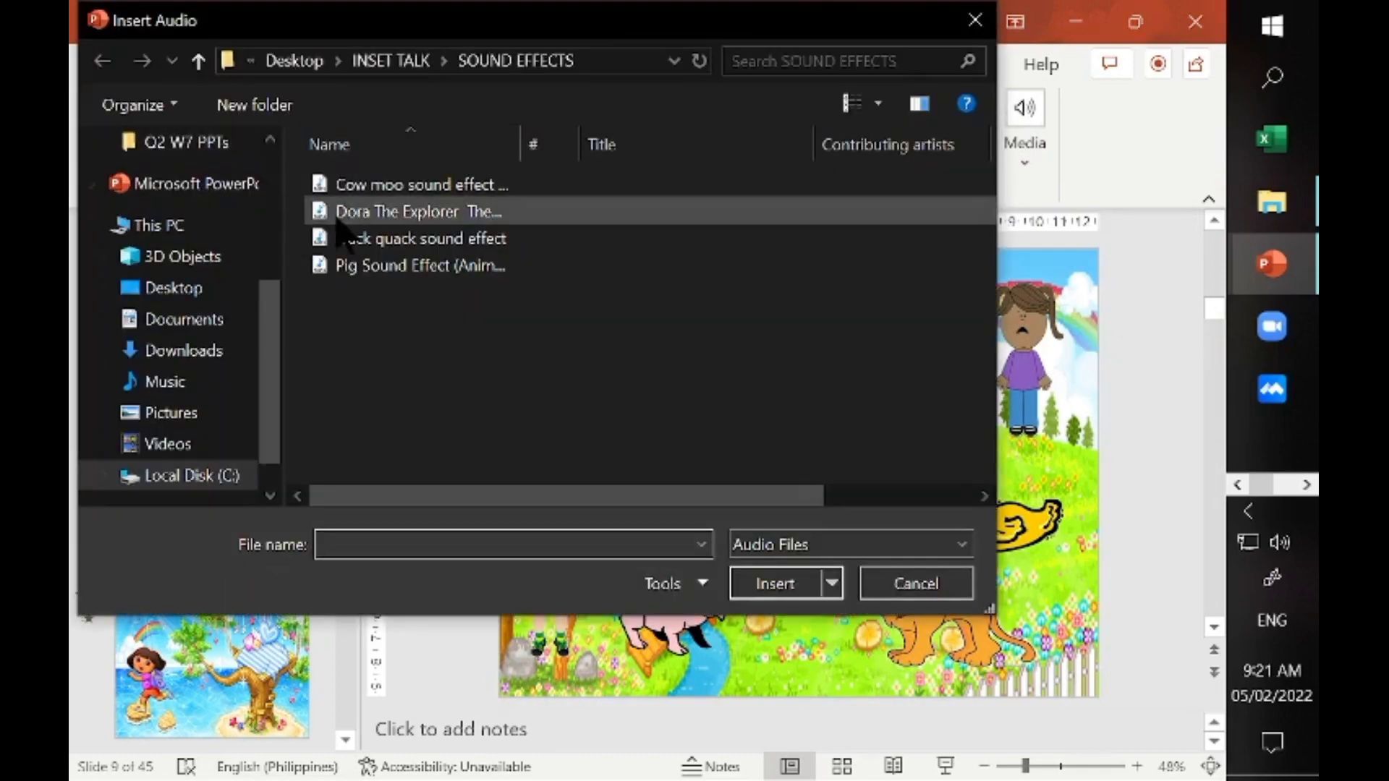
{"action": "left_click", "coordinate": [975, 21]}
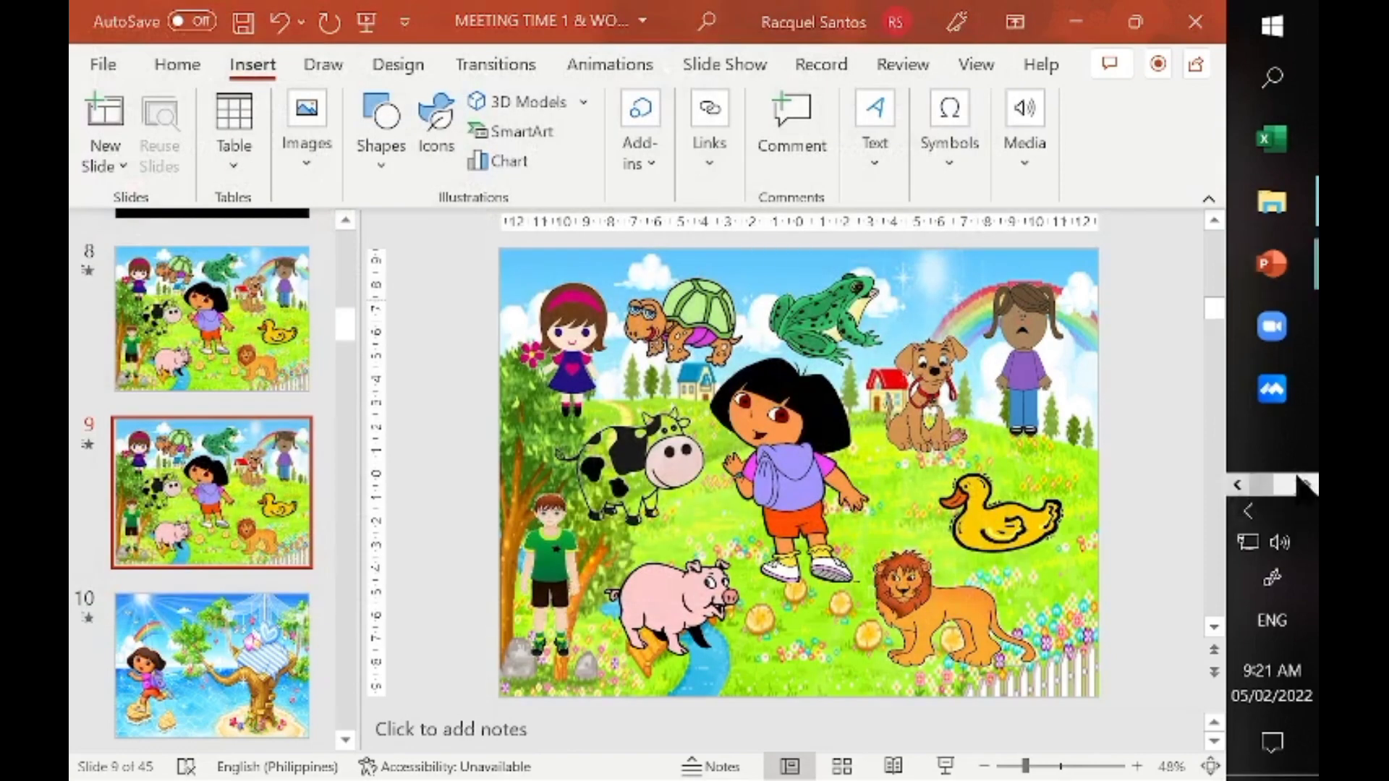
{"action": "left_click", "coordinate": [1272, 329]}
Search YouTube for 'dora sountrack'.
{"action": "left_click", "coordinate": [1085, 662]}
{"action": "left_click", "coordinate": [426, 170]}
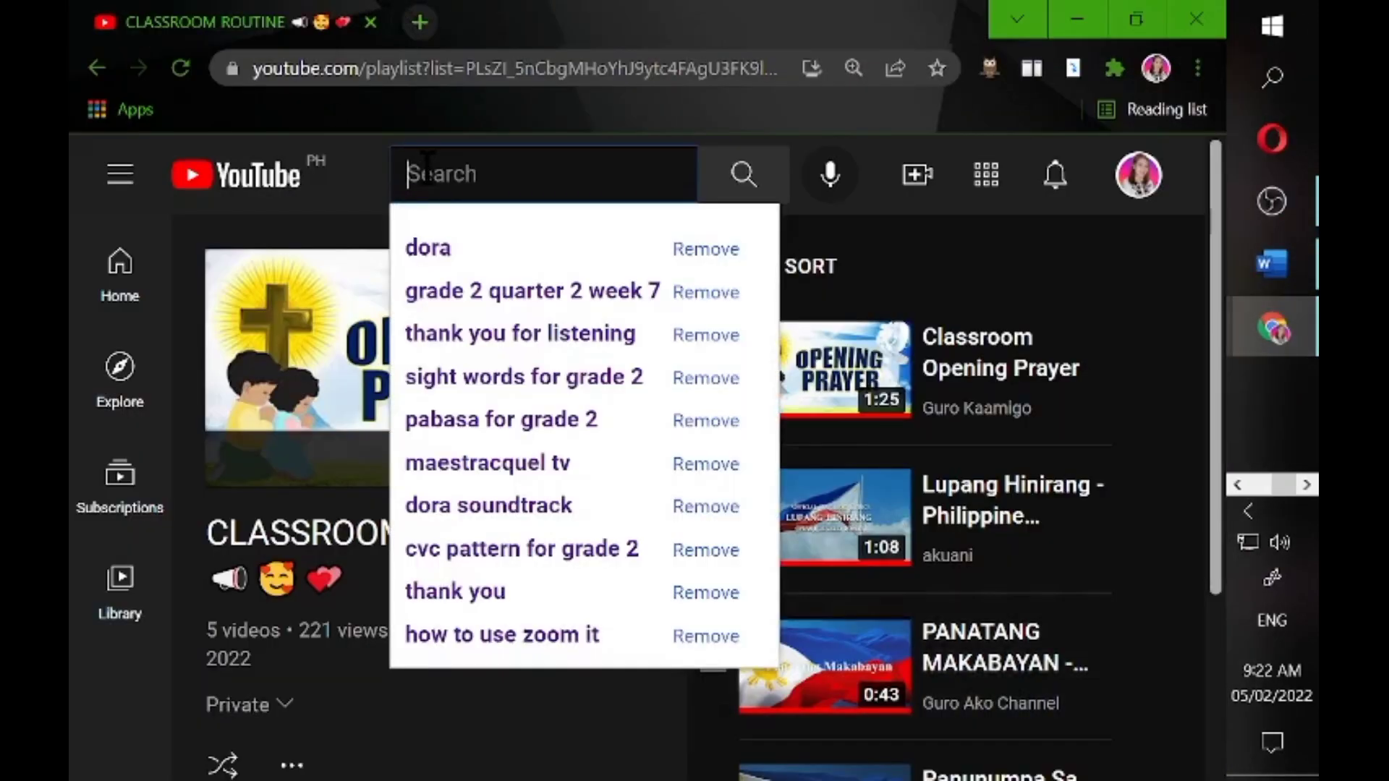
{"action": "type", "text": "doar"}
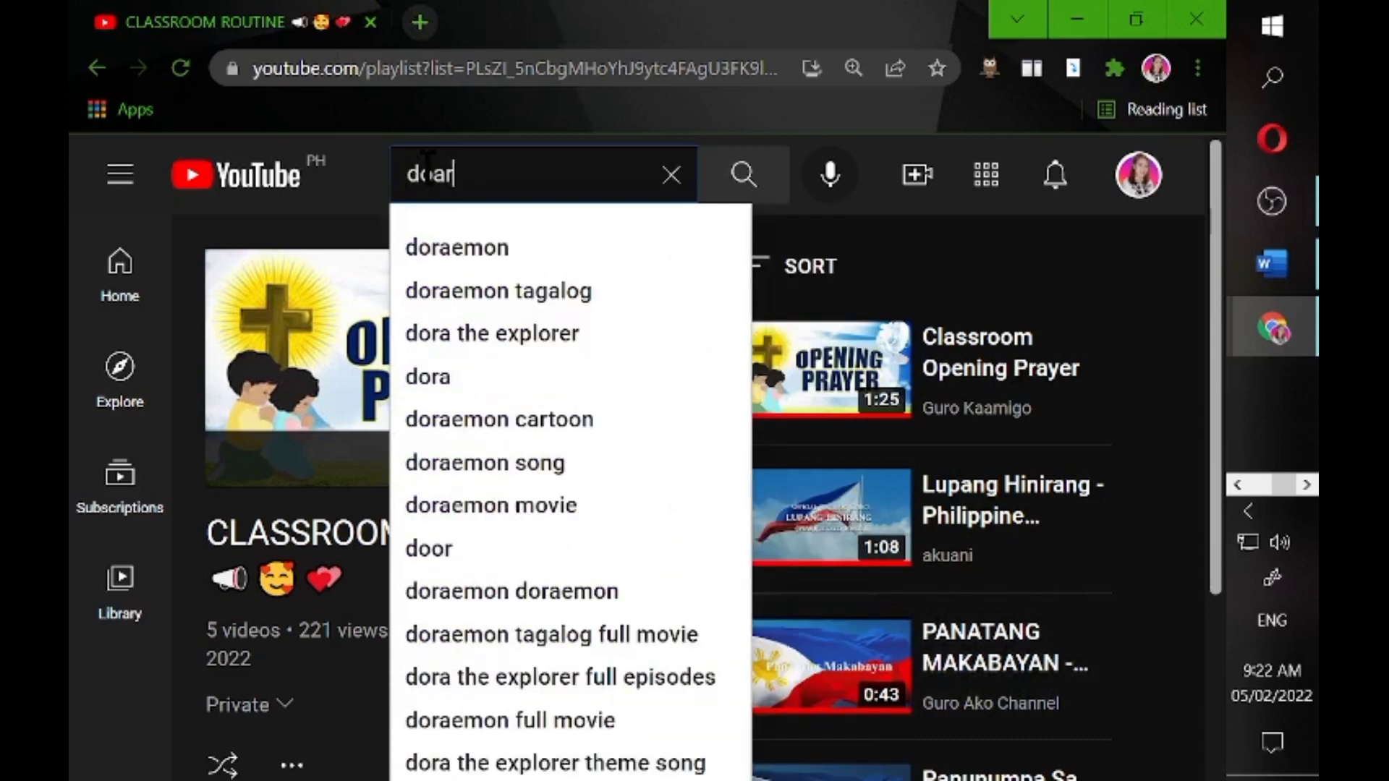
{"action": "key", "text": "BackSpace"}
{"action": "type", "text": "ra"}
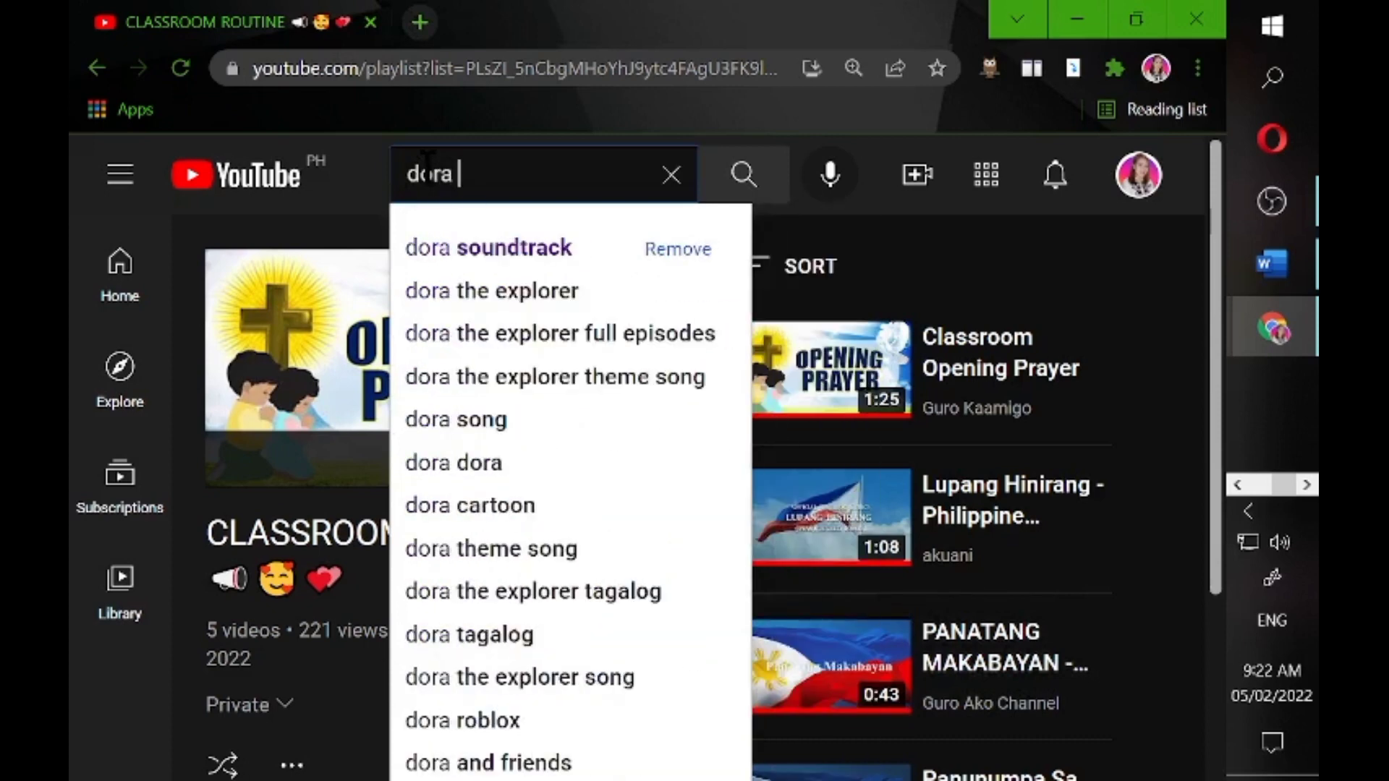
{"action": "type", "text": " sountrac"}
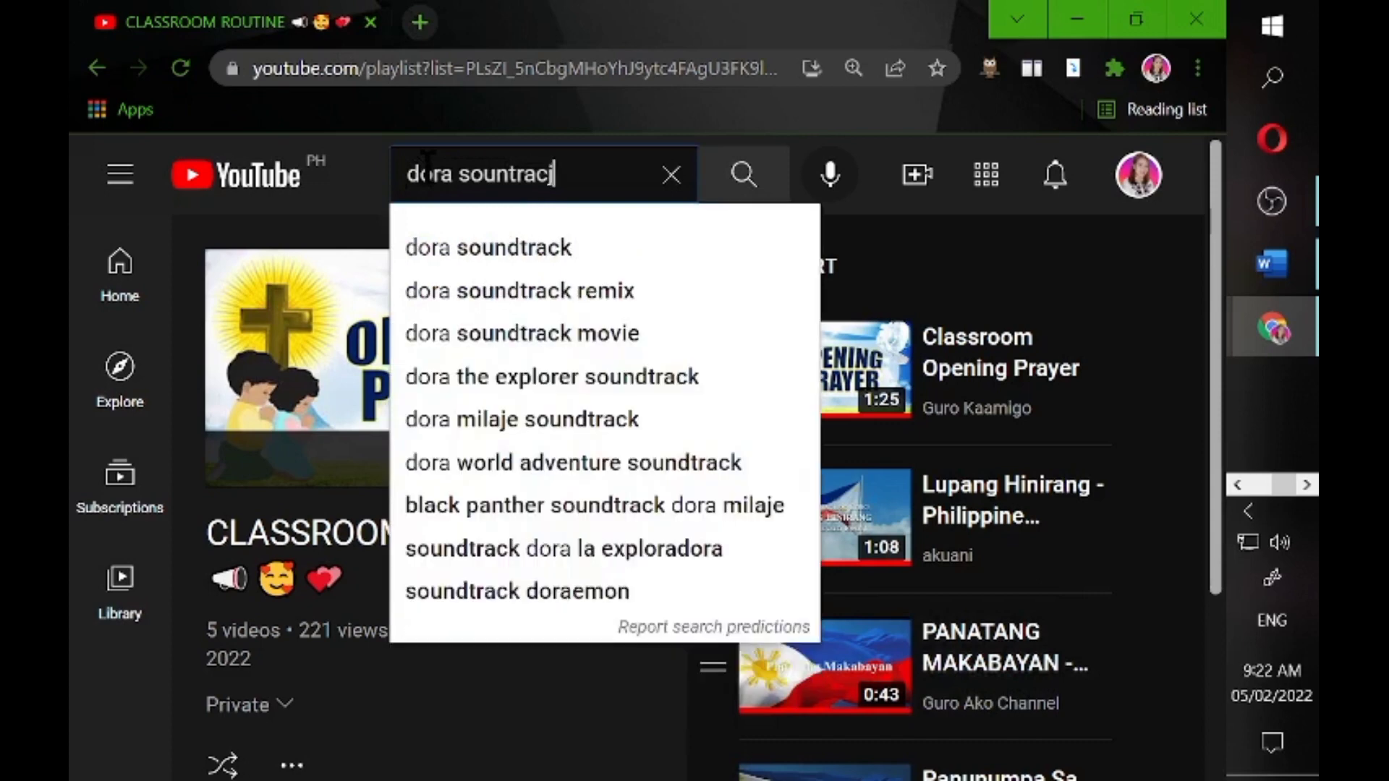
{"action": "key", "text": "Return"}
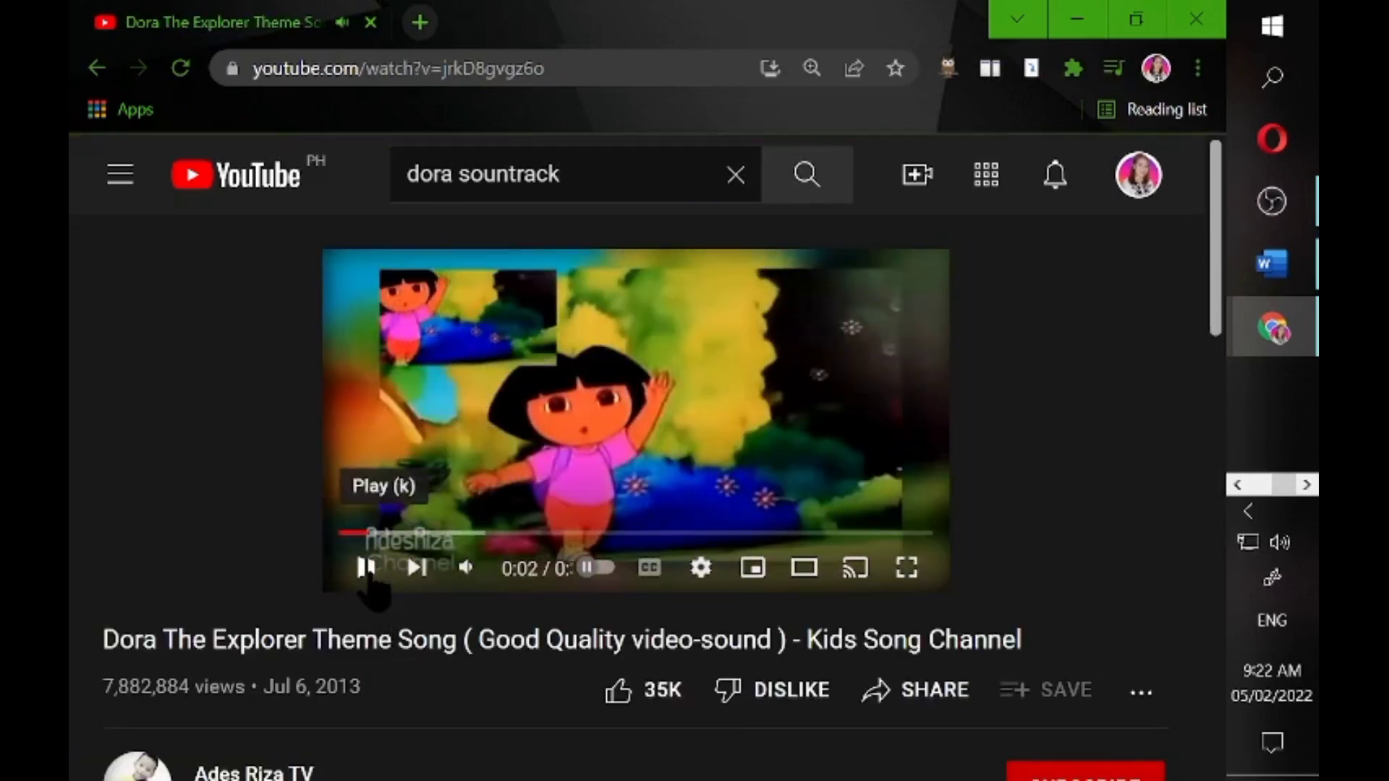
Copy the Dora theme song video's share link and open a new browser tab.
{"action": "left_click", "coordinate": [934, 692]}
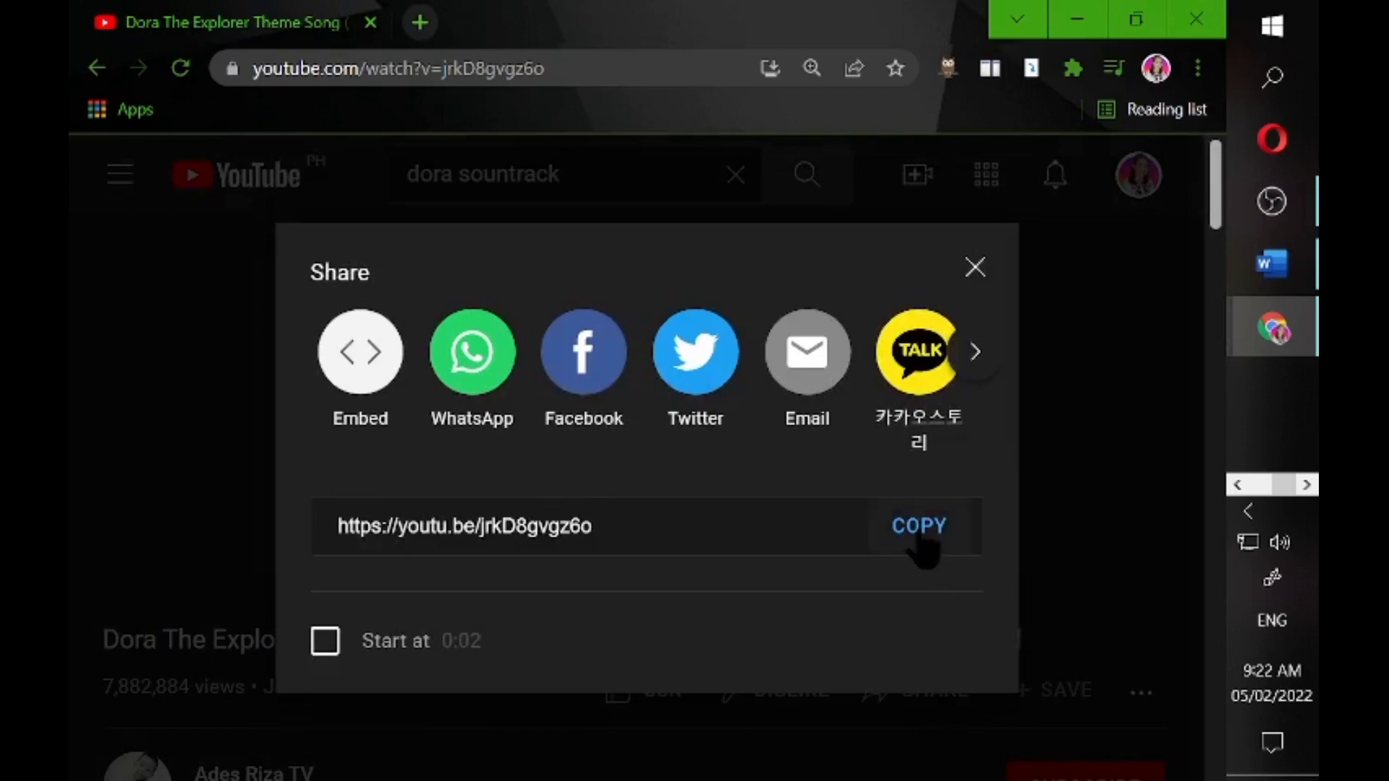
{"action": "left_click", "coordinate": [921, 533]}
{"action": "left_click", "coordinate": [419, 22]}
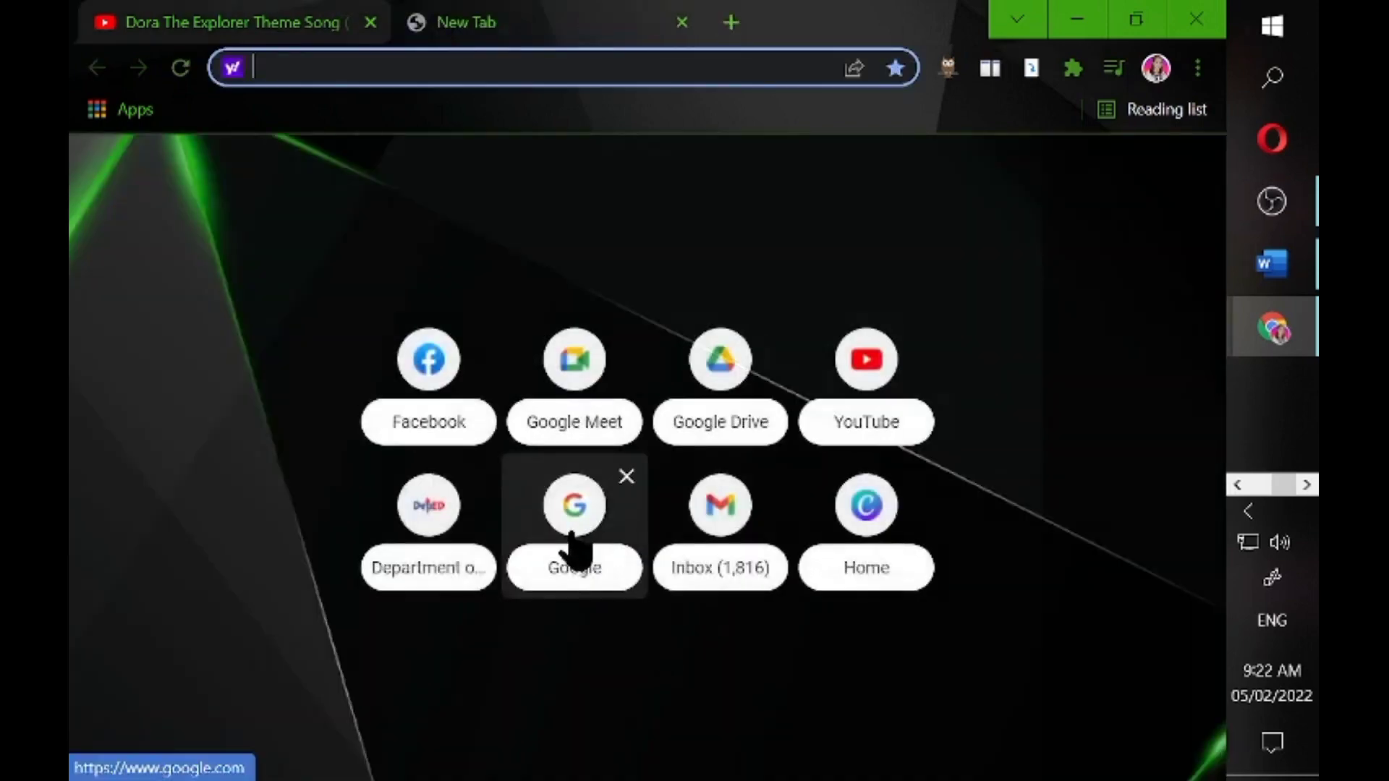
Search Google for 'mp3 online downloader' from the new tab.
{"action": "left_click", "coordinate": [575, 549]}
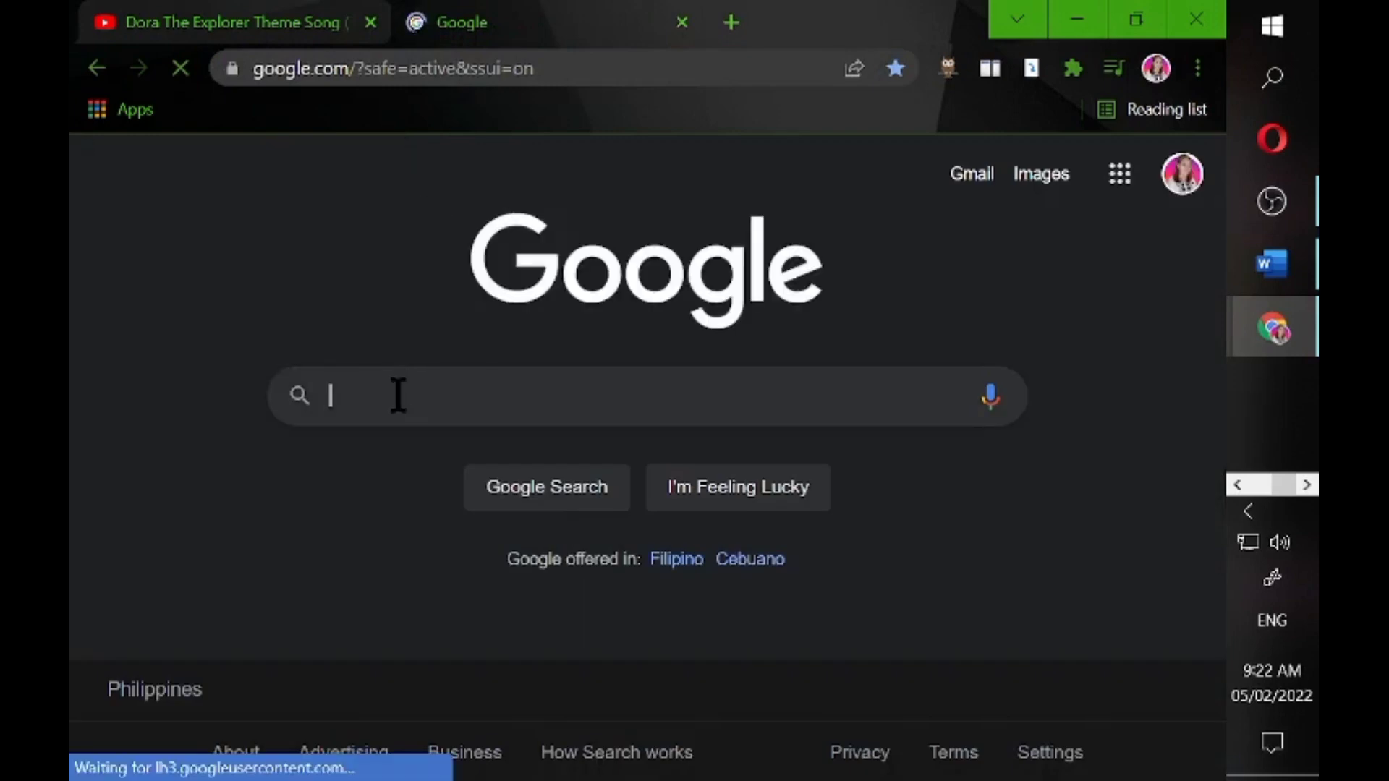
{"action": "type", "text": "dnline downloader"}
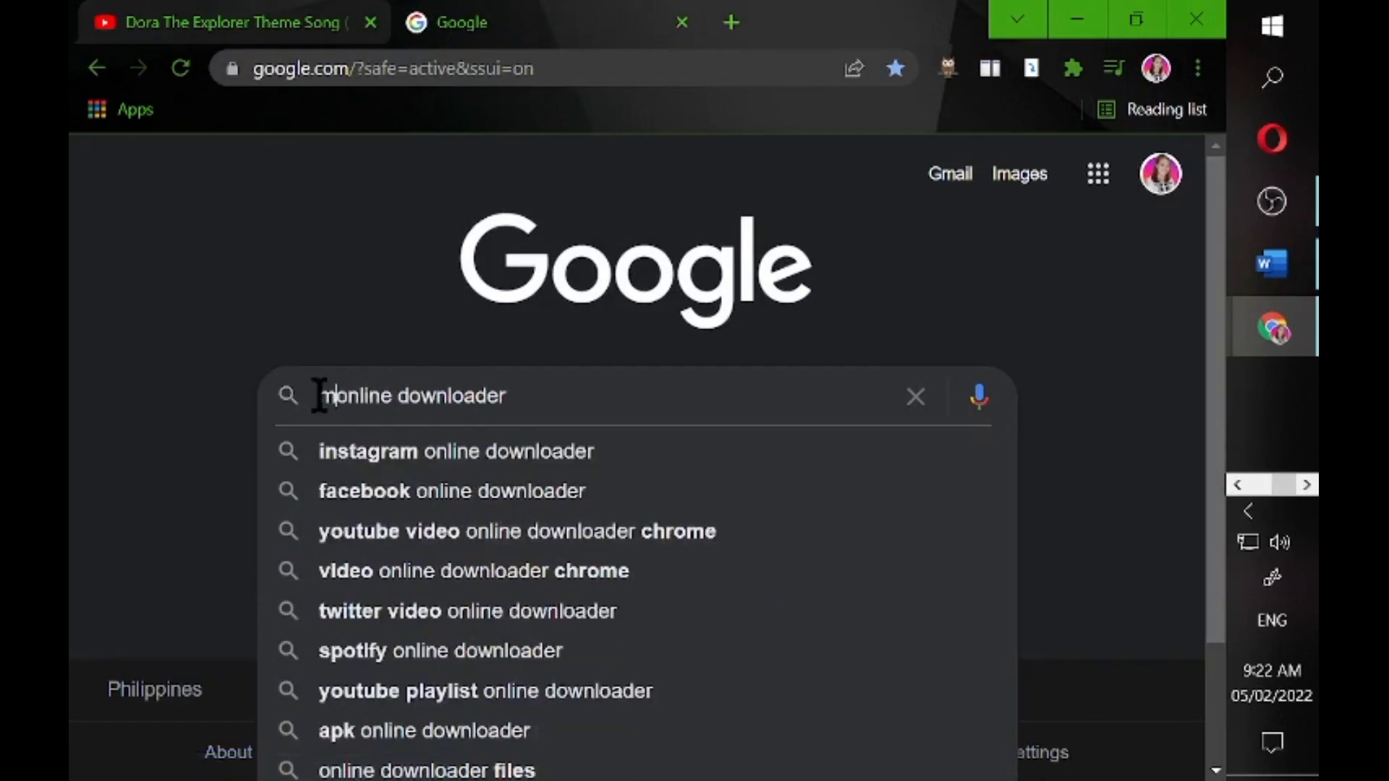
{"action": "type", "text": "p3"}
{"action": "key", "text": "Return"}
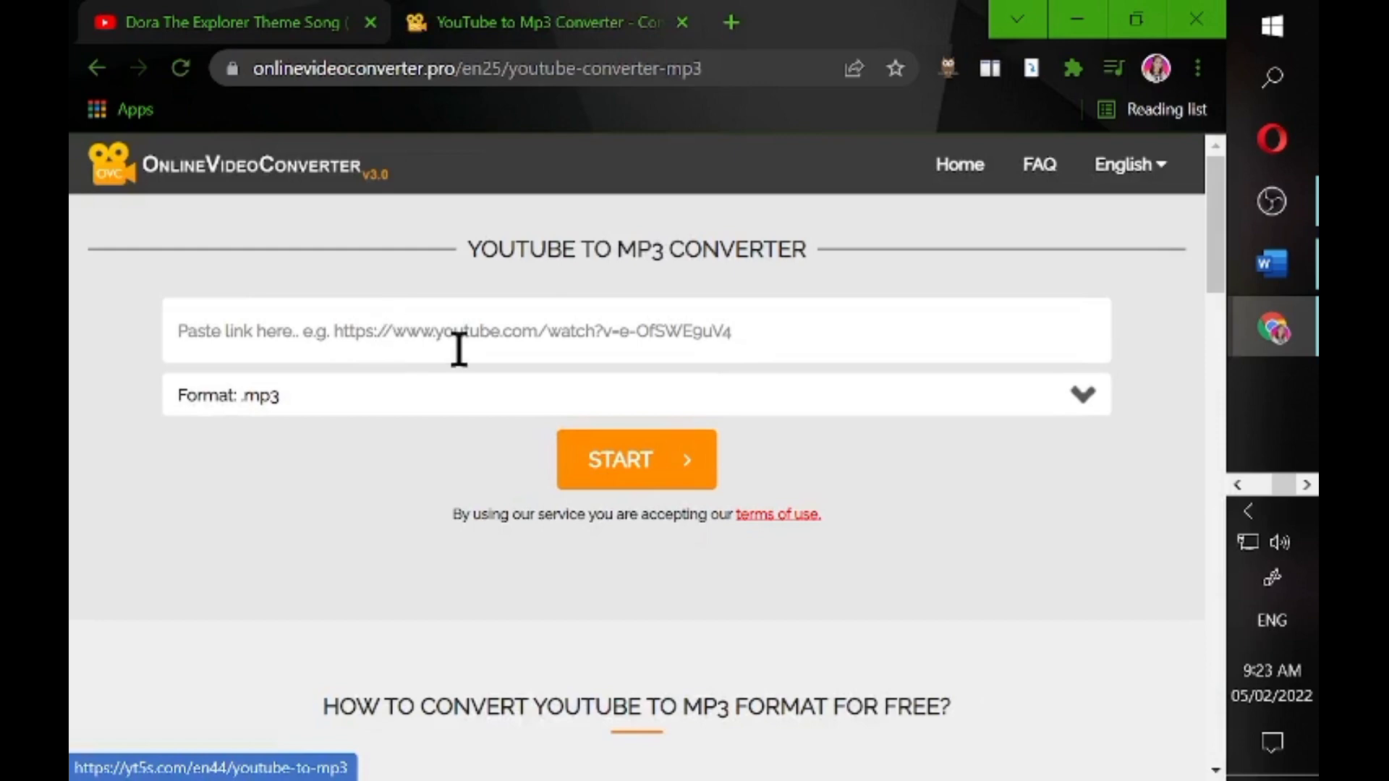
Paste the Dora theme song link into OnlineVideoConverter, convert to MP3, and download it.
{"action": "left_click", "coordinate": [452, 333]}
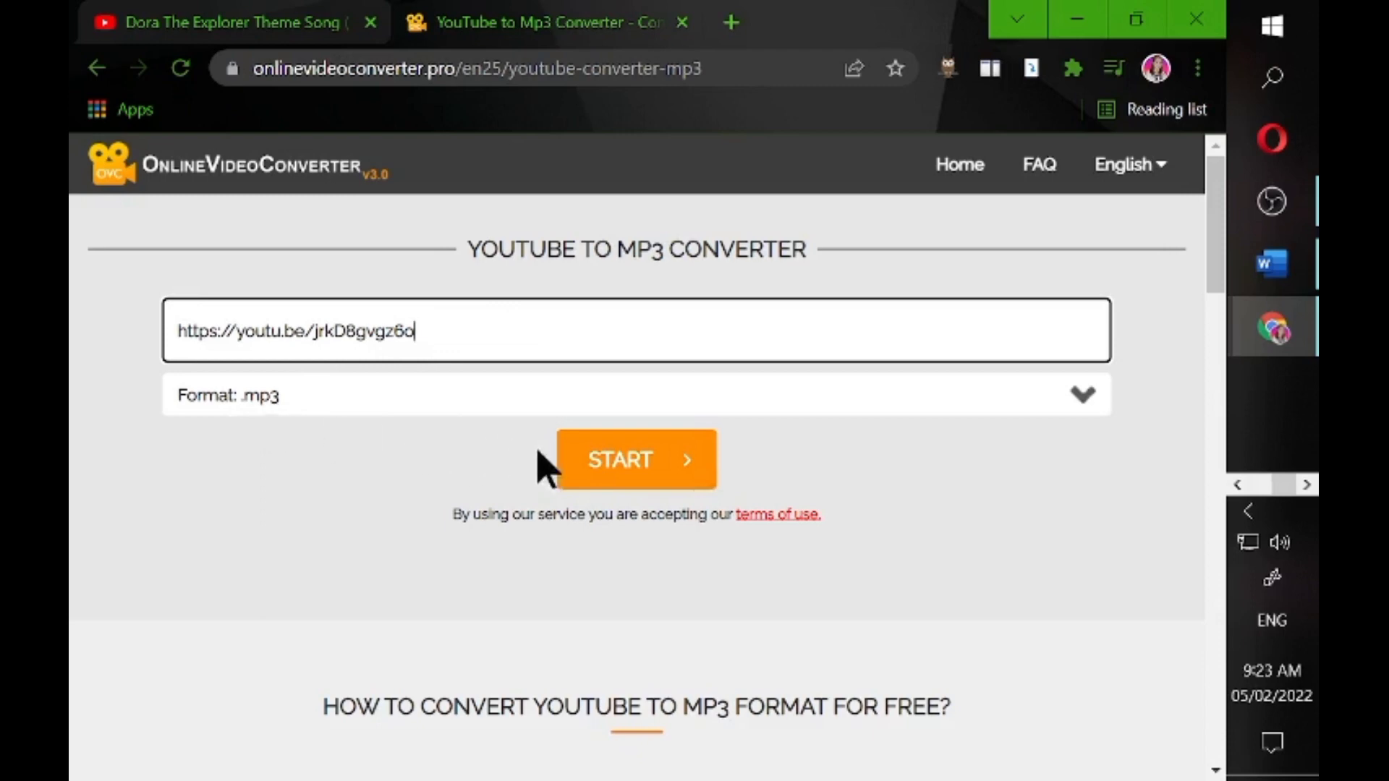
{"action": "left_click", "coordinate": [619, 475]}
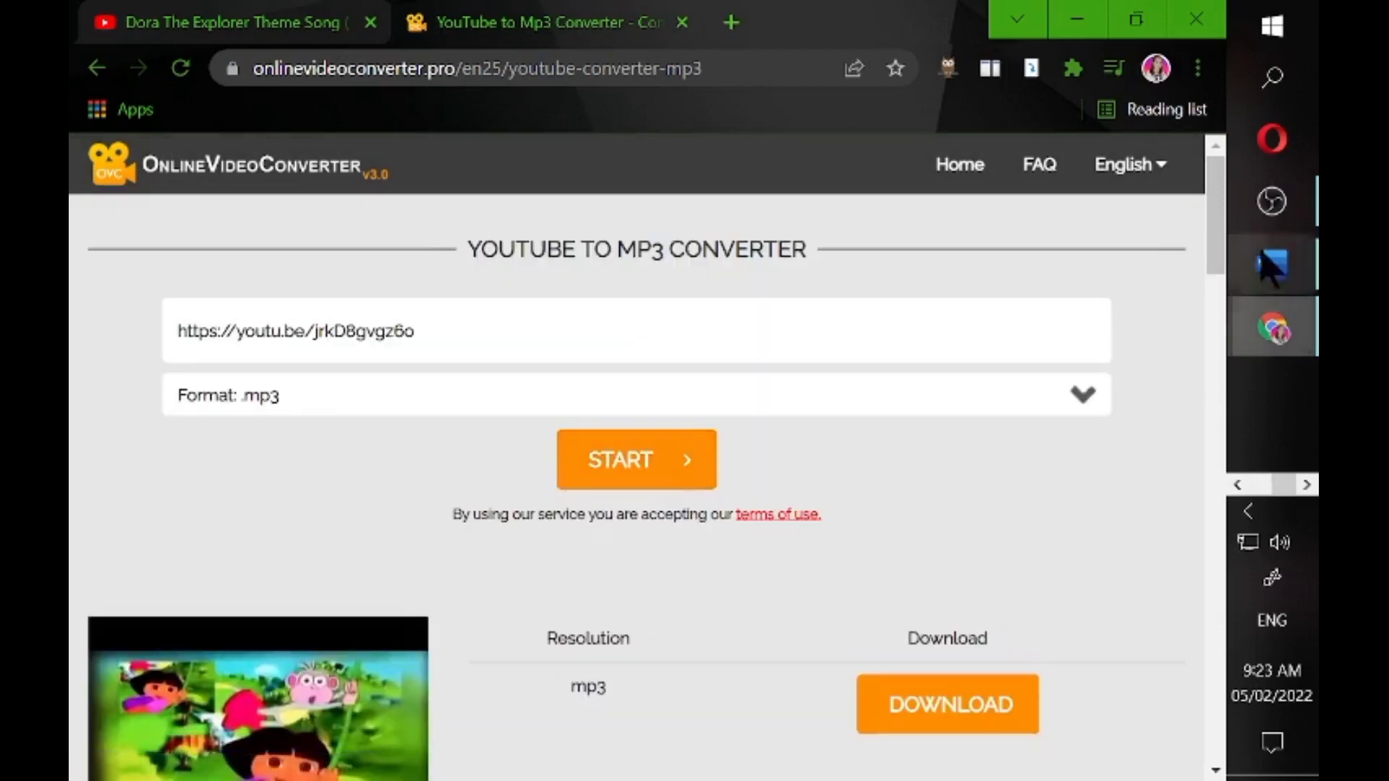
{"action": "left_click_drag", "start_coordinate": [1215, 217], "coordinate": [1215, 256]}
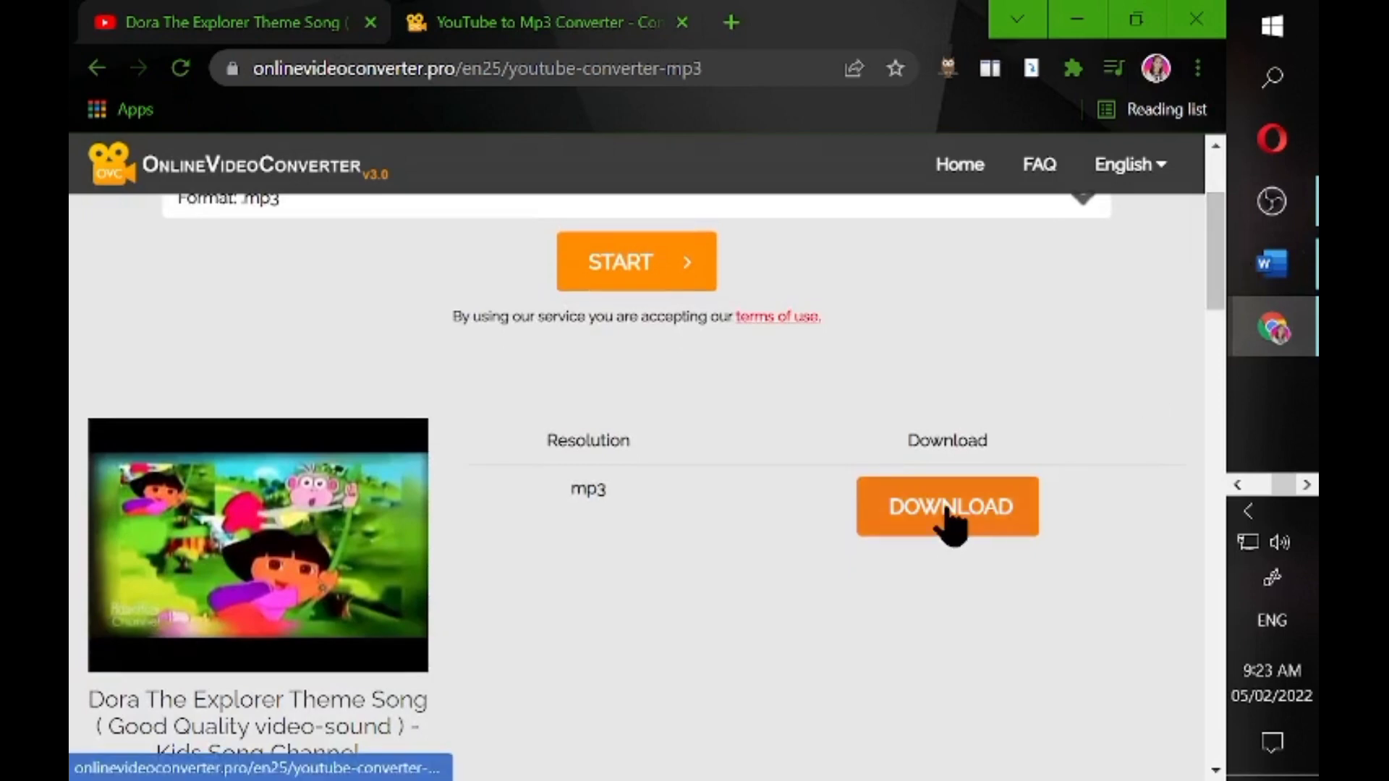
{"action": "left_click", "coordinate": [952, 529]}
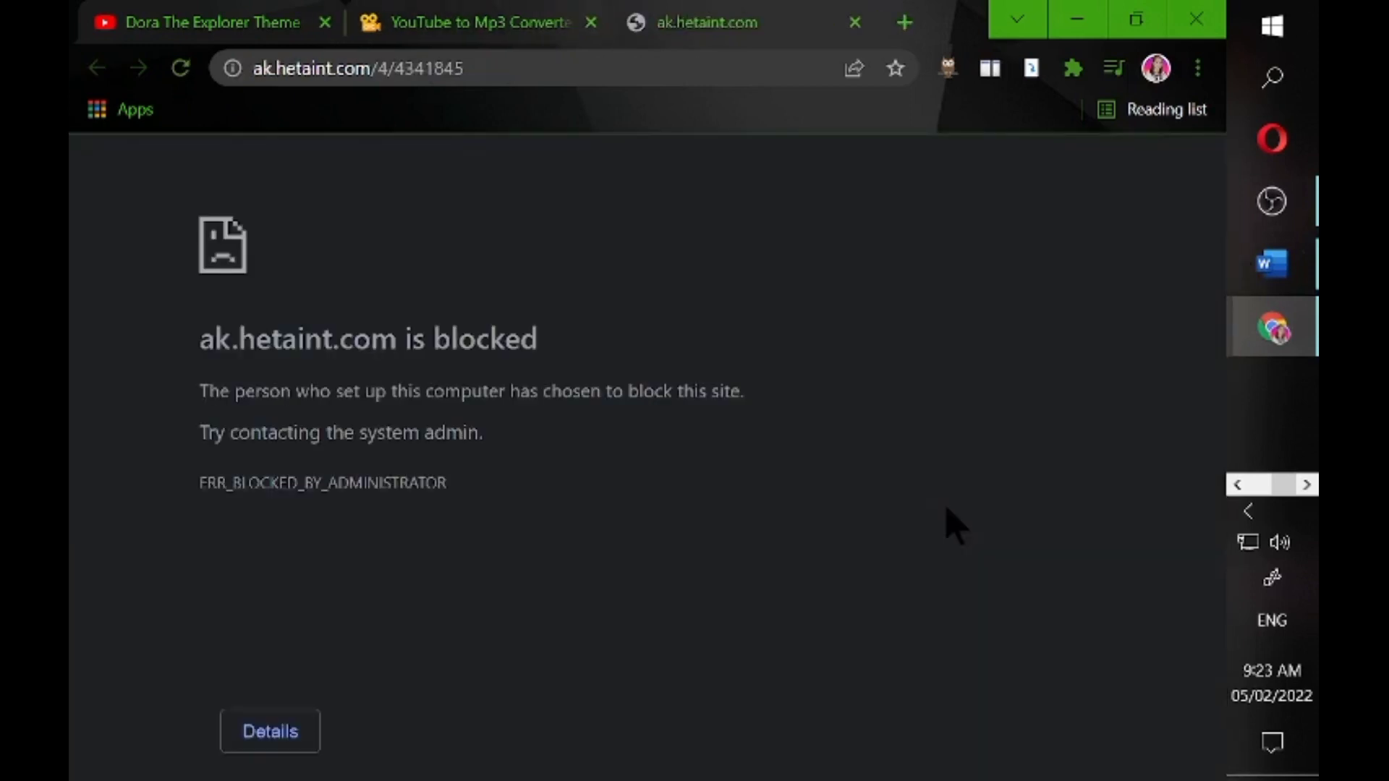
{"action": "left_click", "coordinate": [853, 24]}
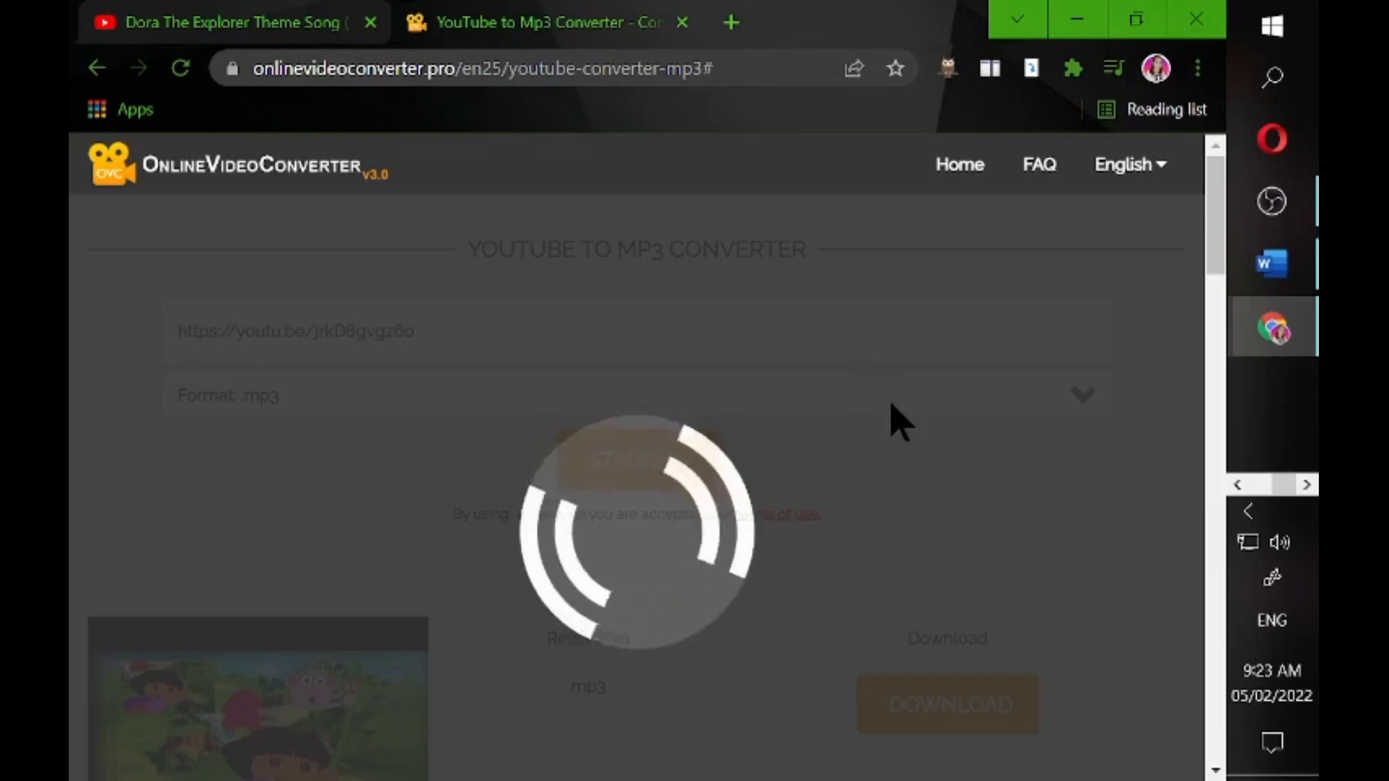
Close the converter tab and YouTube's Share box, then switch back to PowerPoint.
{"action": "left_click", "coordinate": [681, 22]}
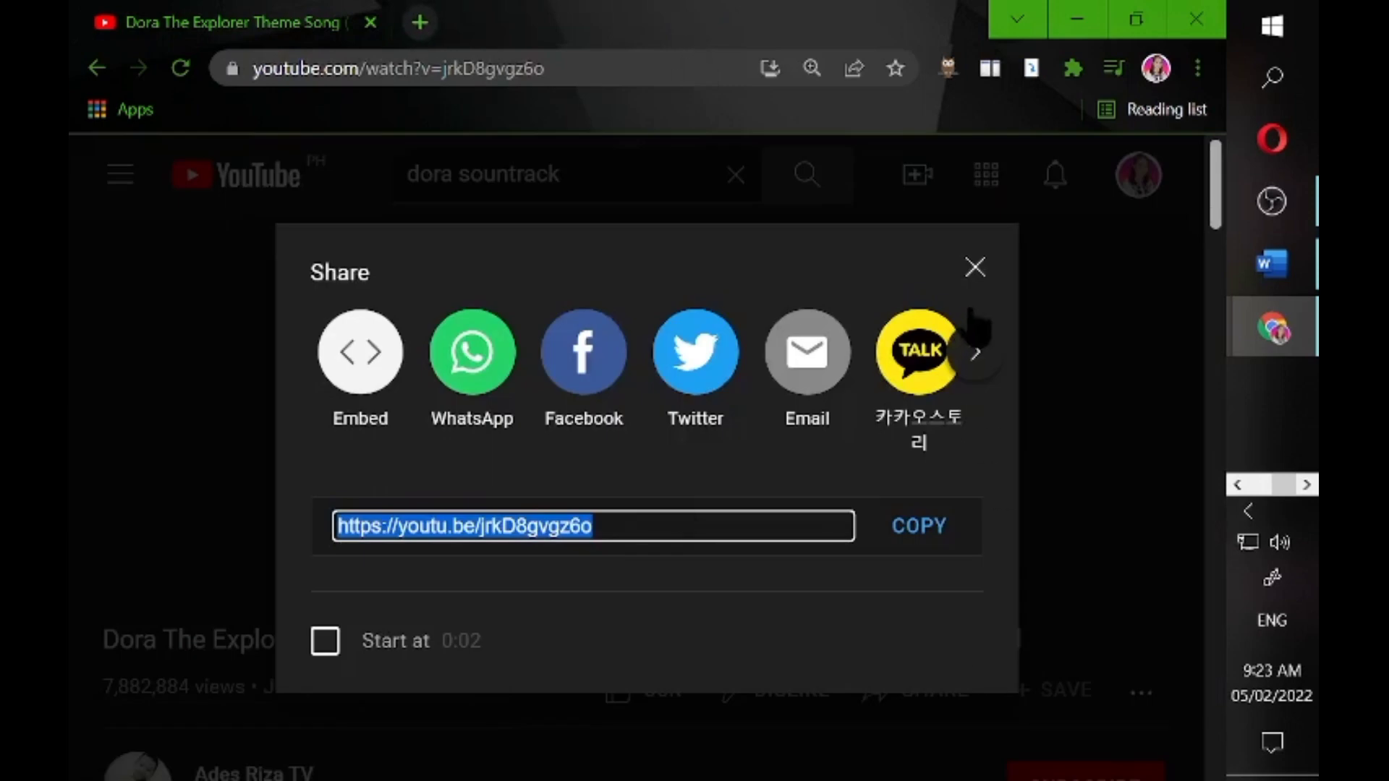
{"action": "left_click", "coordinate": [975, 269]}
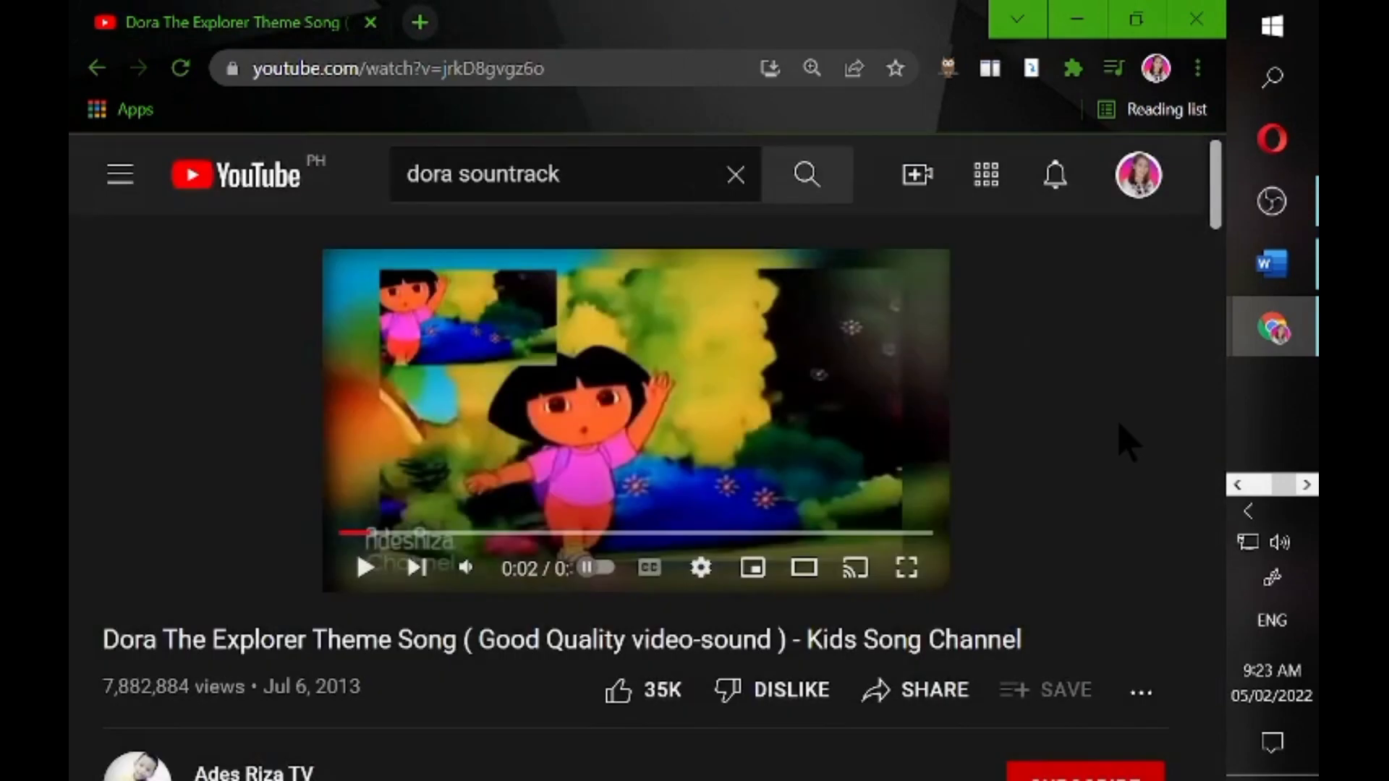
{"action": "left_click", "coordinate": [1239, 486]}
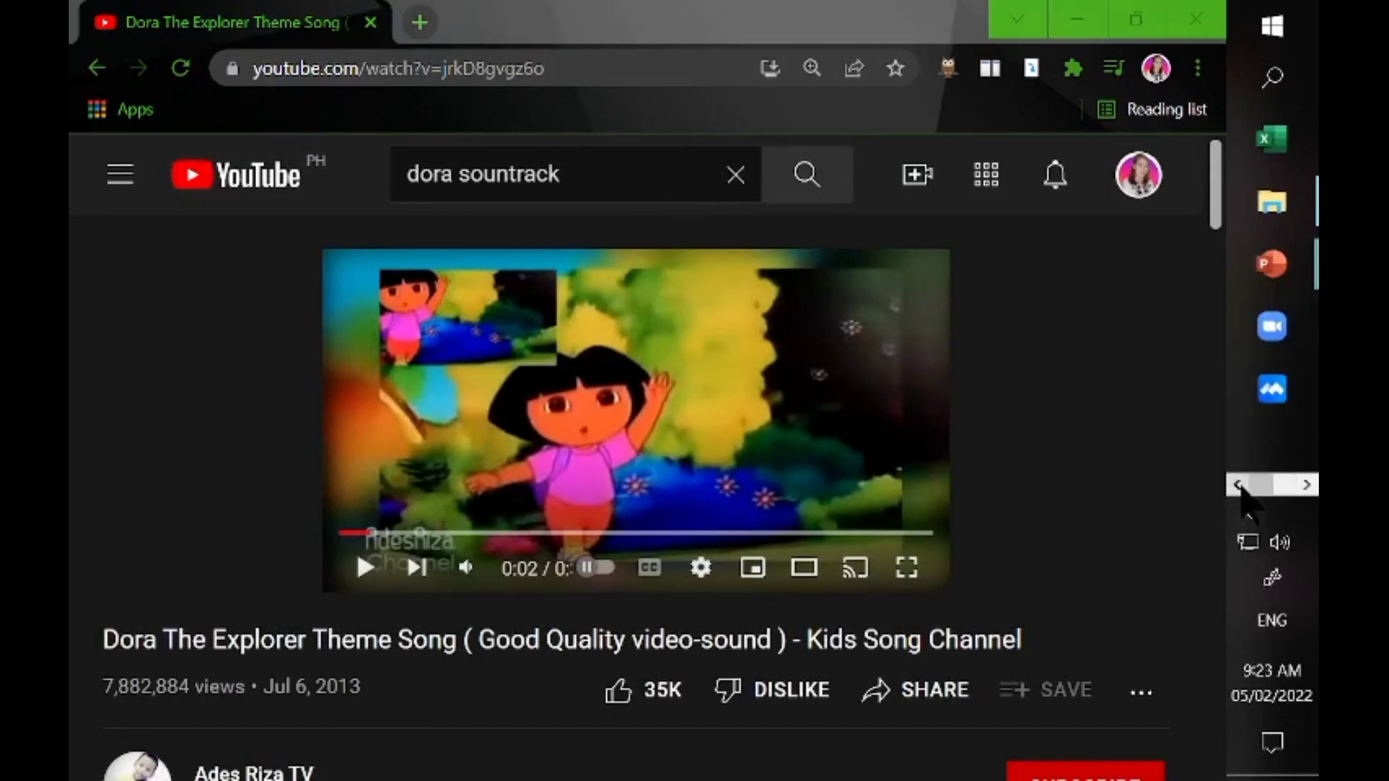
{"action": "left_click", "coordinate": [1308, 486]}
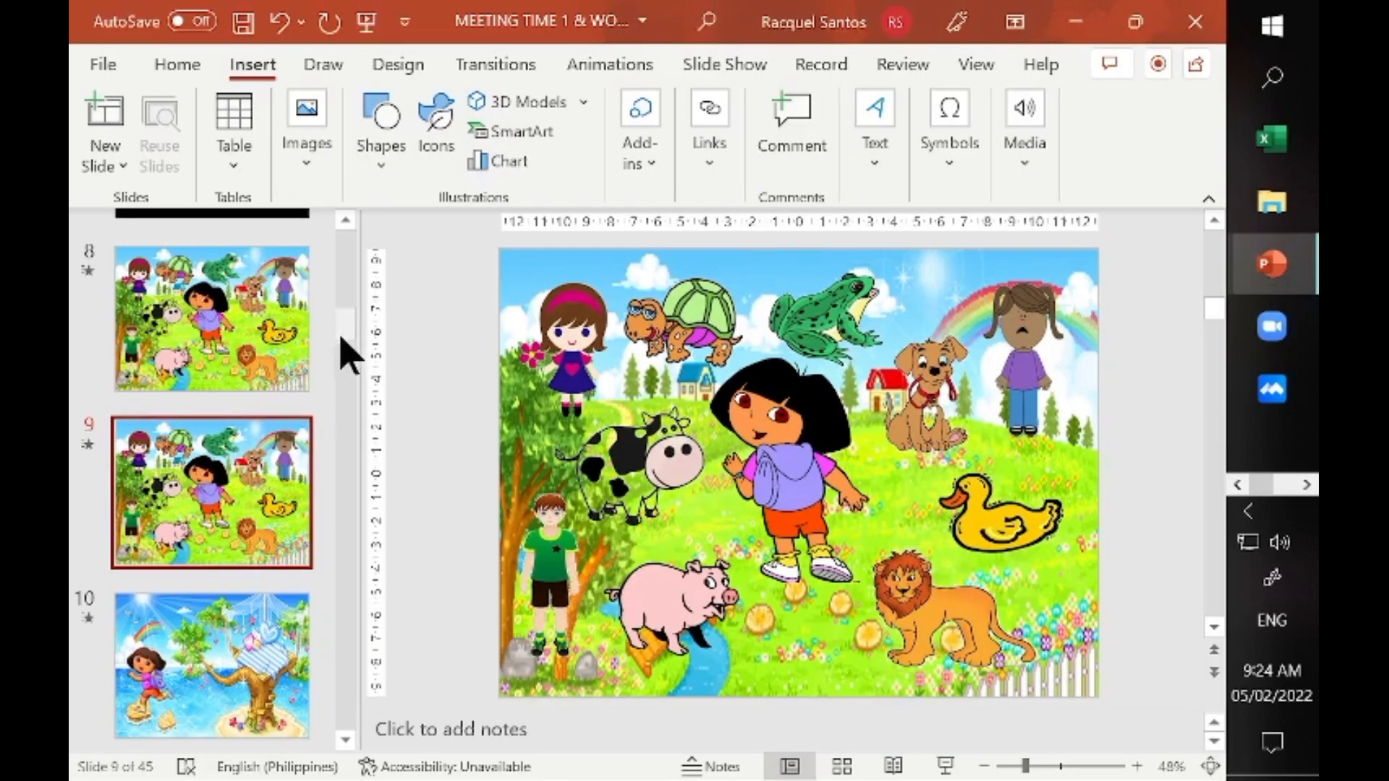
{"action": "scroll", "coordinate": [348, 351], "scroll_direction": "down", "scroll_amount": 3}
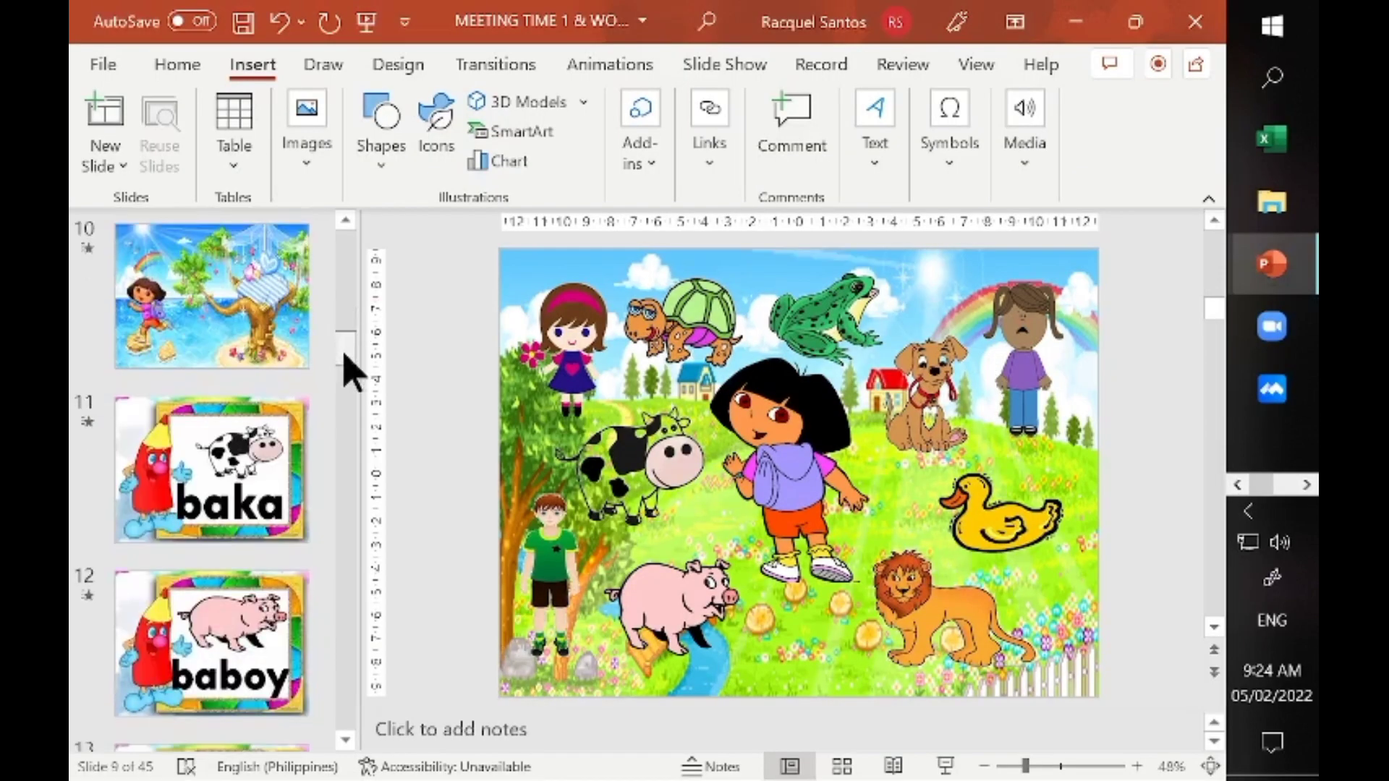
Run a quick slide show from slide 10, stepping forward and back, then end it.
{"action": "left_click", "coordinate": [300, 347]}
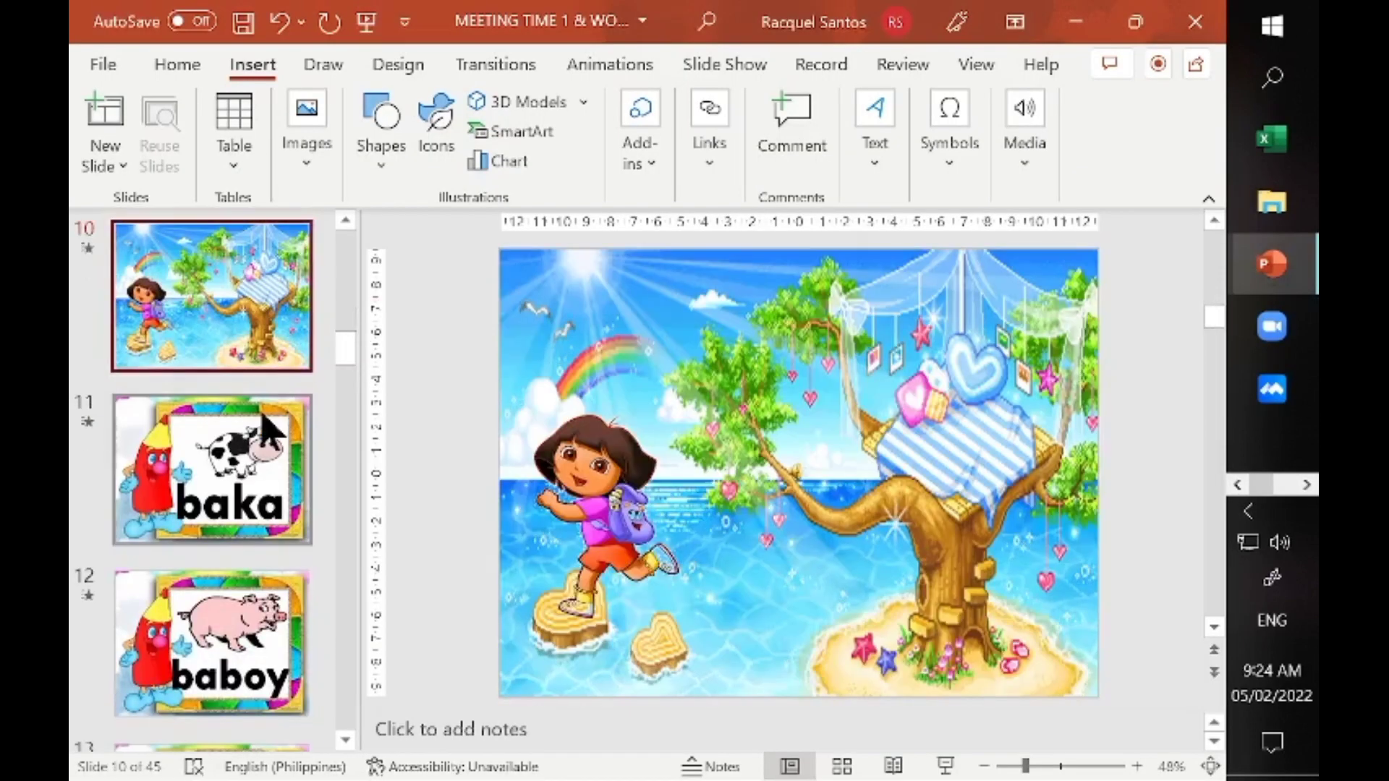
{"action": "left_click", "coordinate": [716, 65]}
{"action": "left_click", "coordinate": [130, 162]}
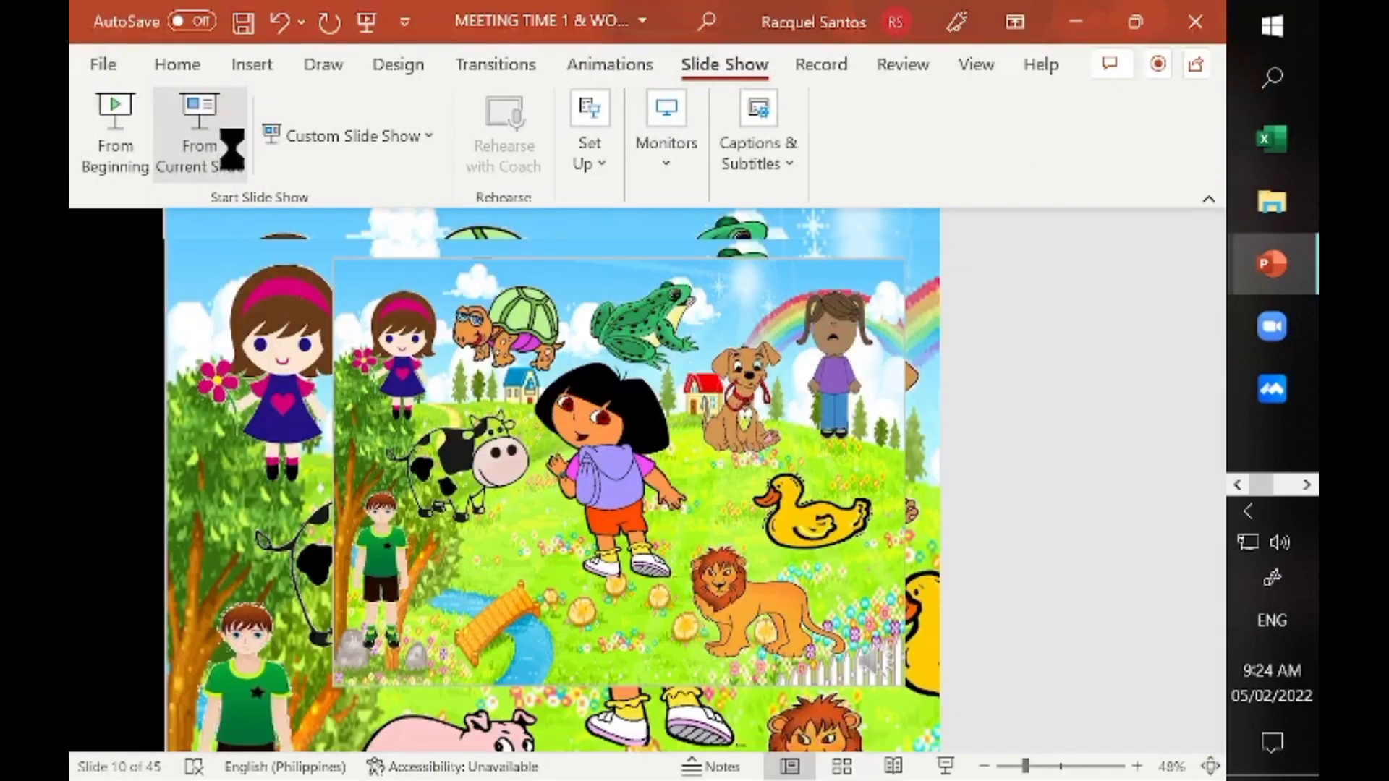
{"action": "key", "text": "Right"}
{"action": "key", "text": "Right"}
{"action": "key", "text": "Right"}
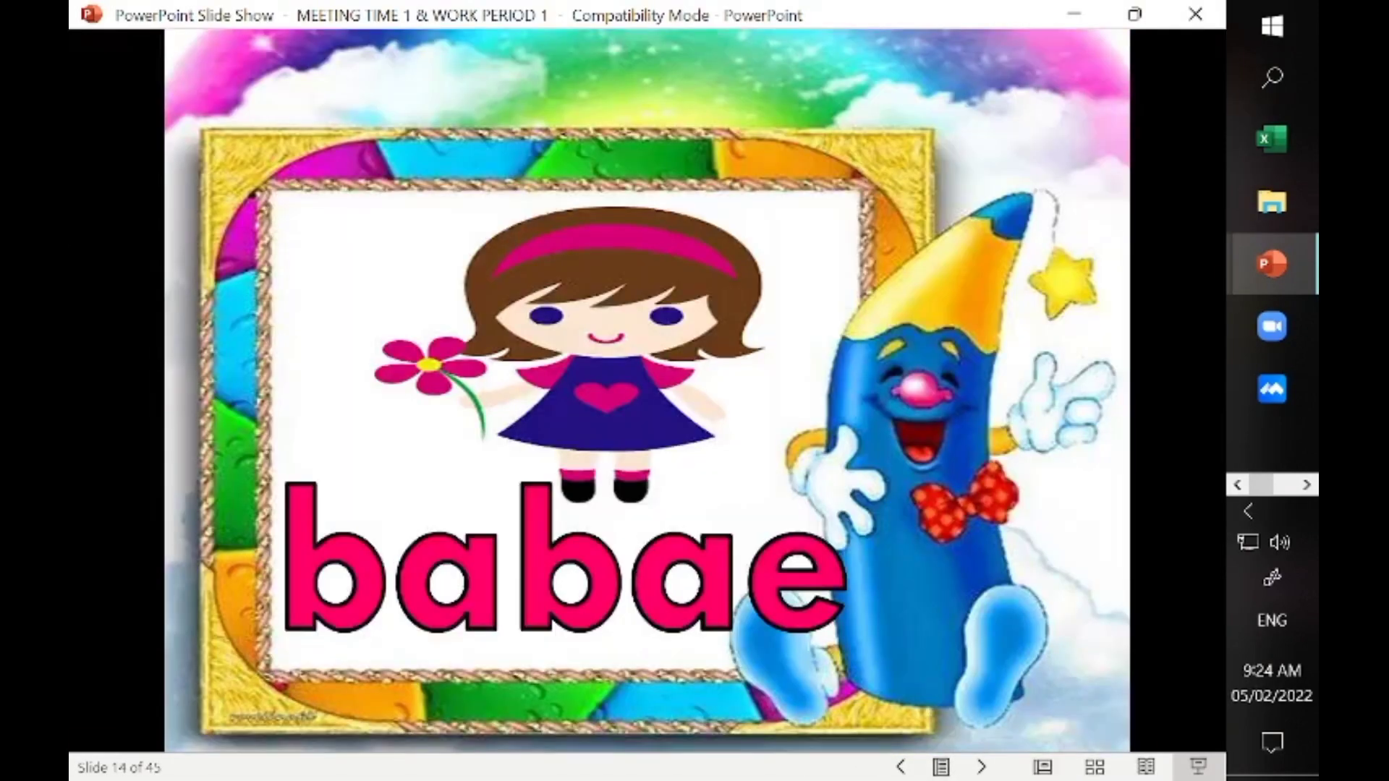
{"action": "key", "text": "Right"}
{"action": "key", "text": "Right"}
{"action": "key", "text": "Right"}
{"action": "key", "text": "Right"}
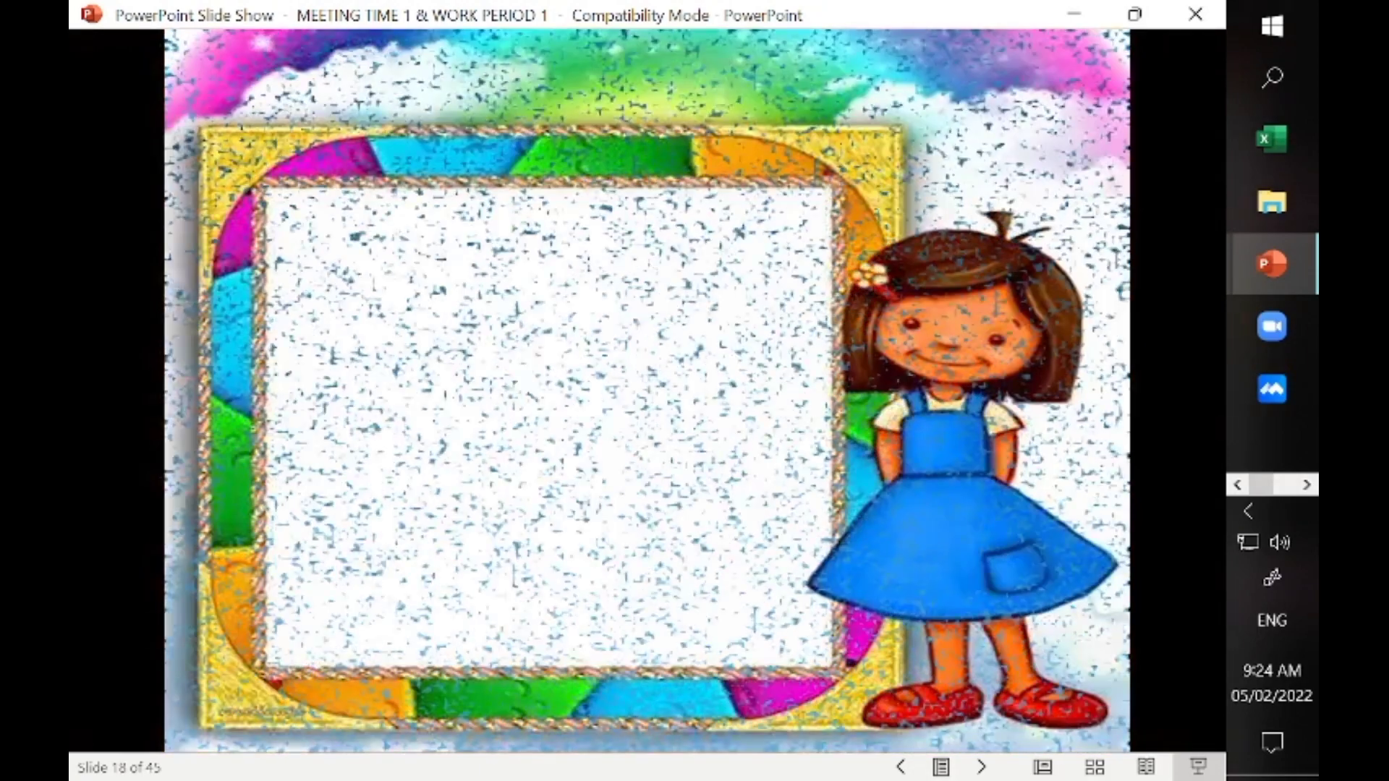
{"action": "key", "text": "Left"}
{"action": "key", "text": "Escape"}
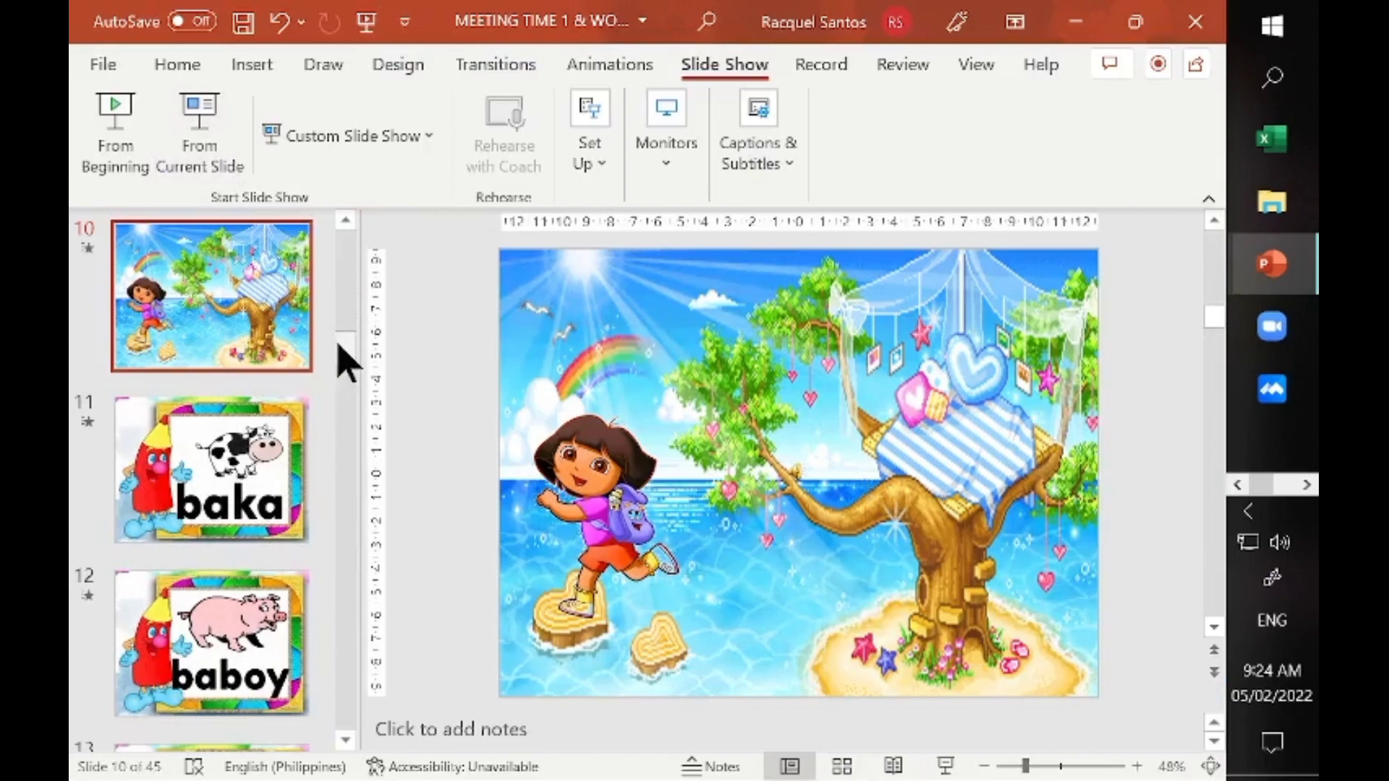
{"action": "mouse_move", "coordinate": [345, 361]}
{"action": "left_mouse_down"}
{"action": "mouse_move", "coordinate": [350, 590]}
{"action": "mouse_move", "coordinate": [374, 450]}
{"action": "mouse_move", "coordinate": [365, 412]}
{"action": "left_mouse_up"}
{"action": "left_click", "coordinate": [295, 611]}
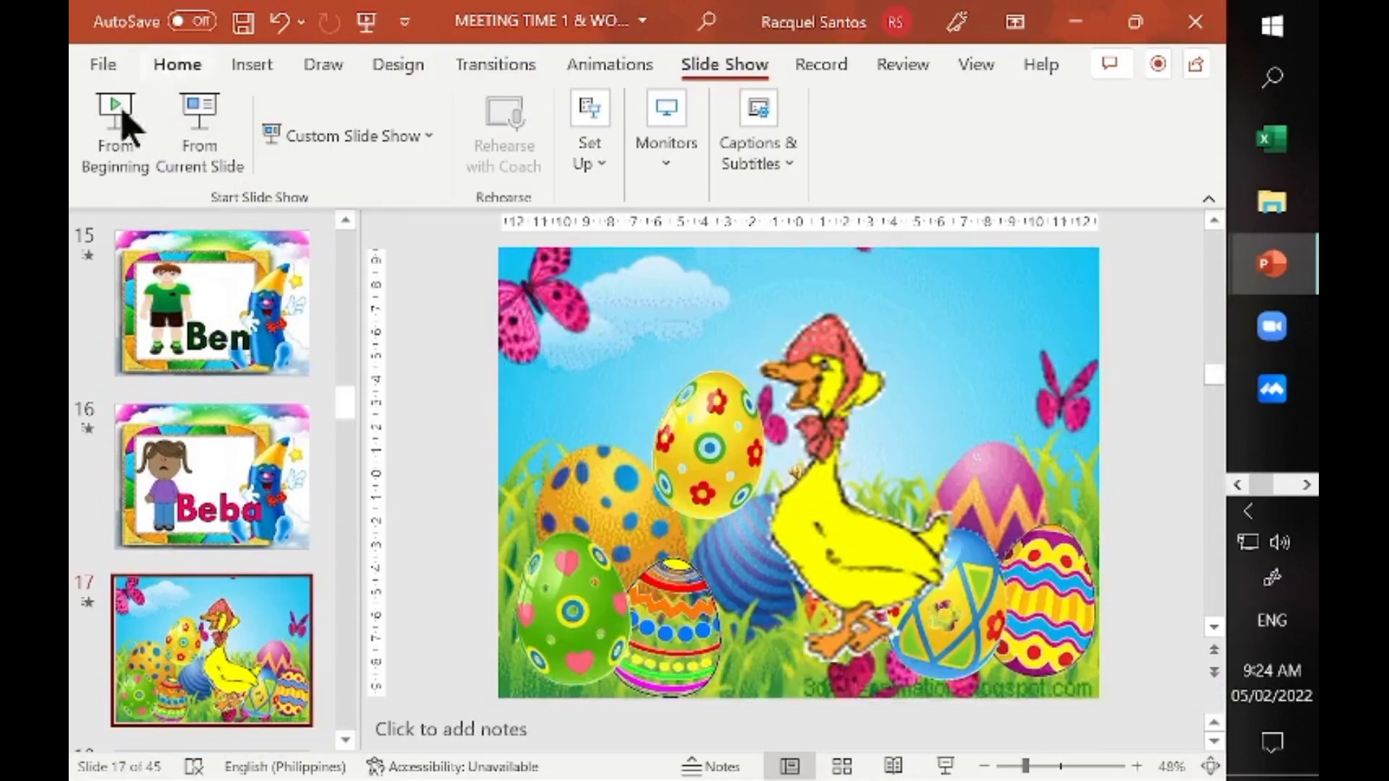
{"action": "left_click", "coordinate": [185, 164]}
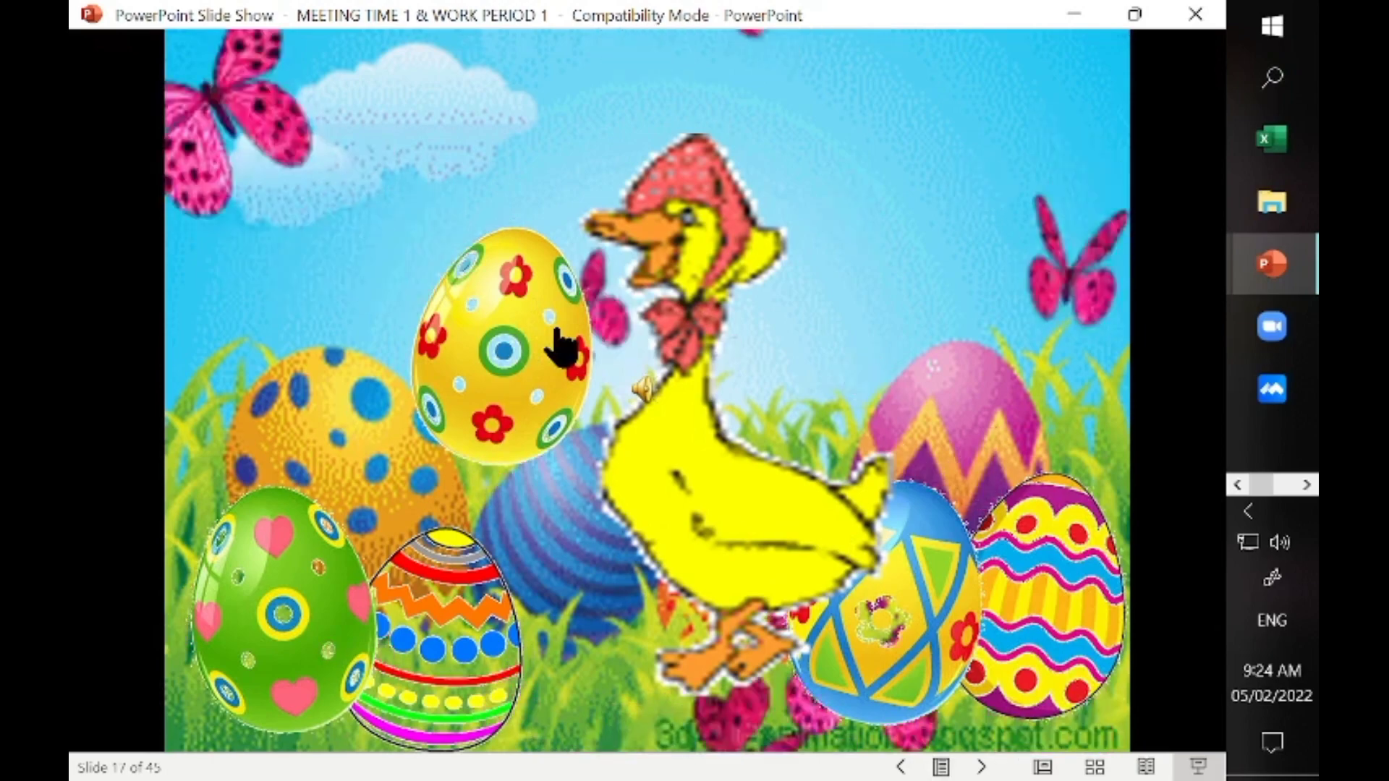
{"action": "left_click", "coordinate": [521, 375]}
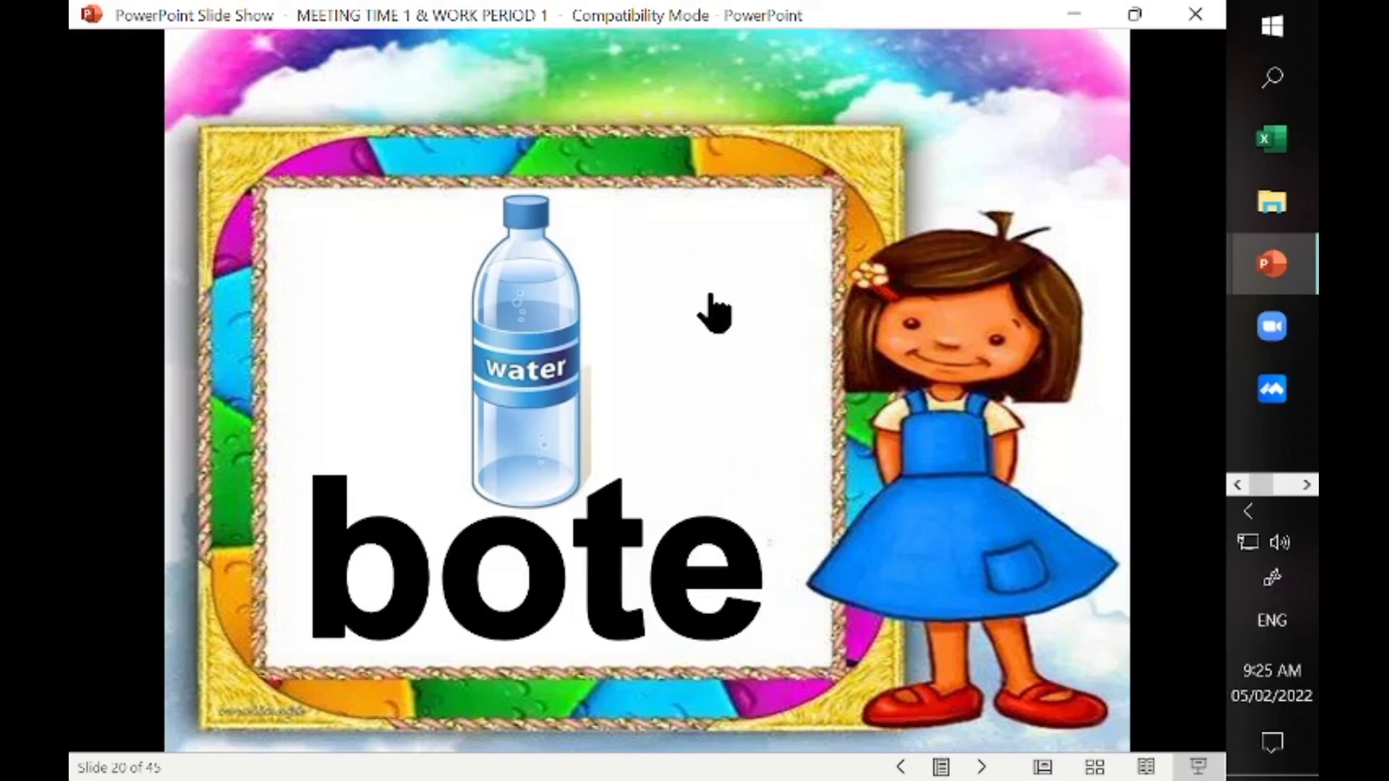
{"action": "key", "text": "1"}
{"action": "key", "text": "7"}
{"action": "key", "text": "Return"}
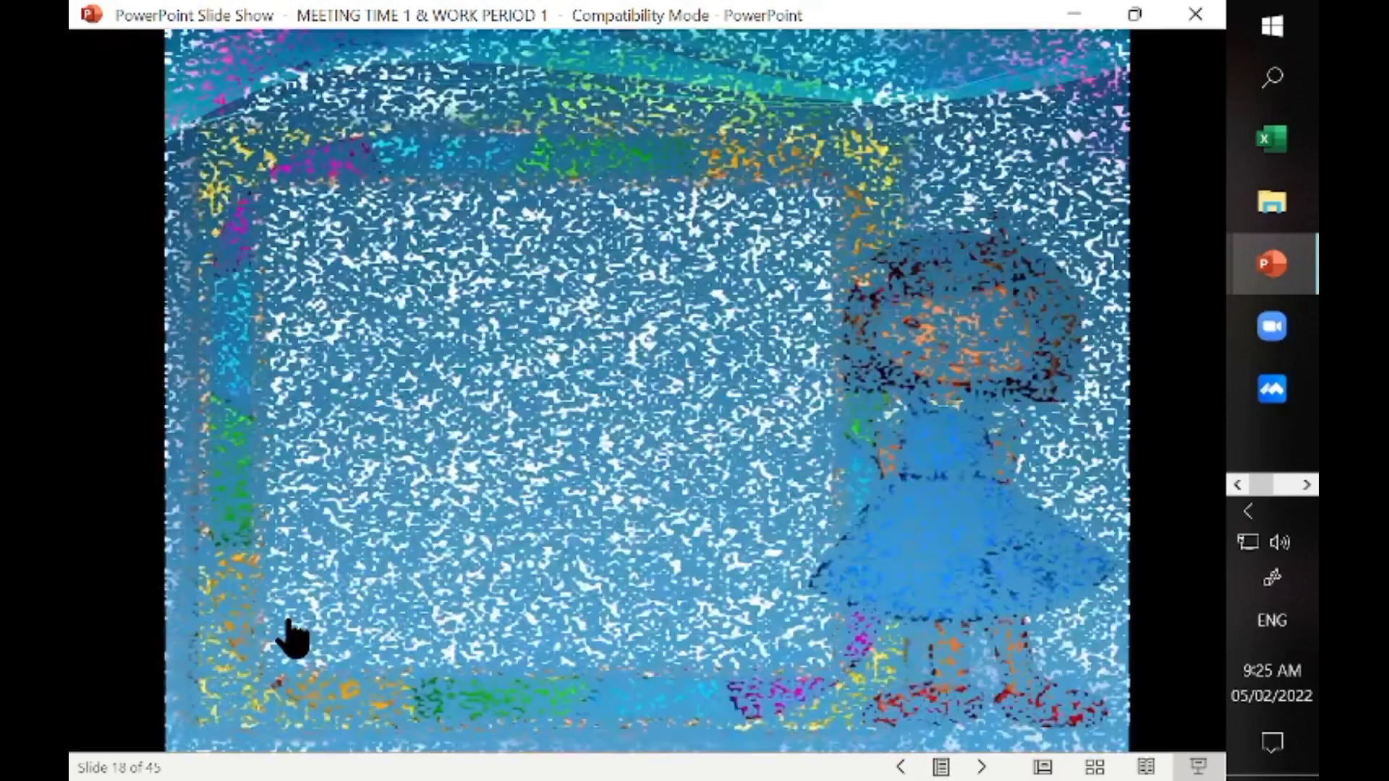
{"action": "left_click", "coordinate": [290, 635]}
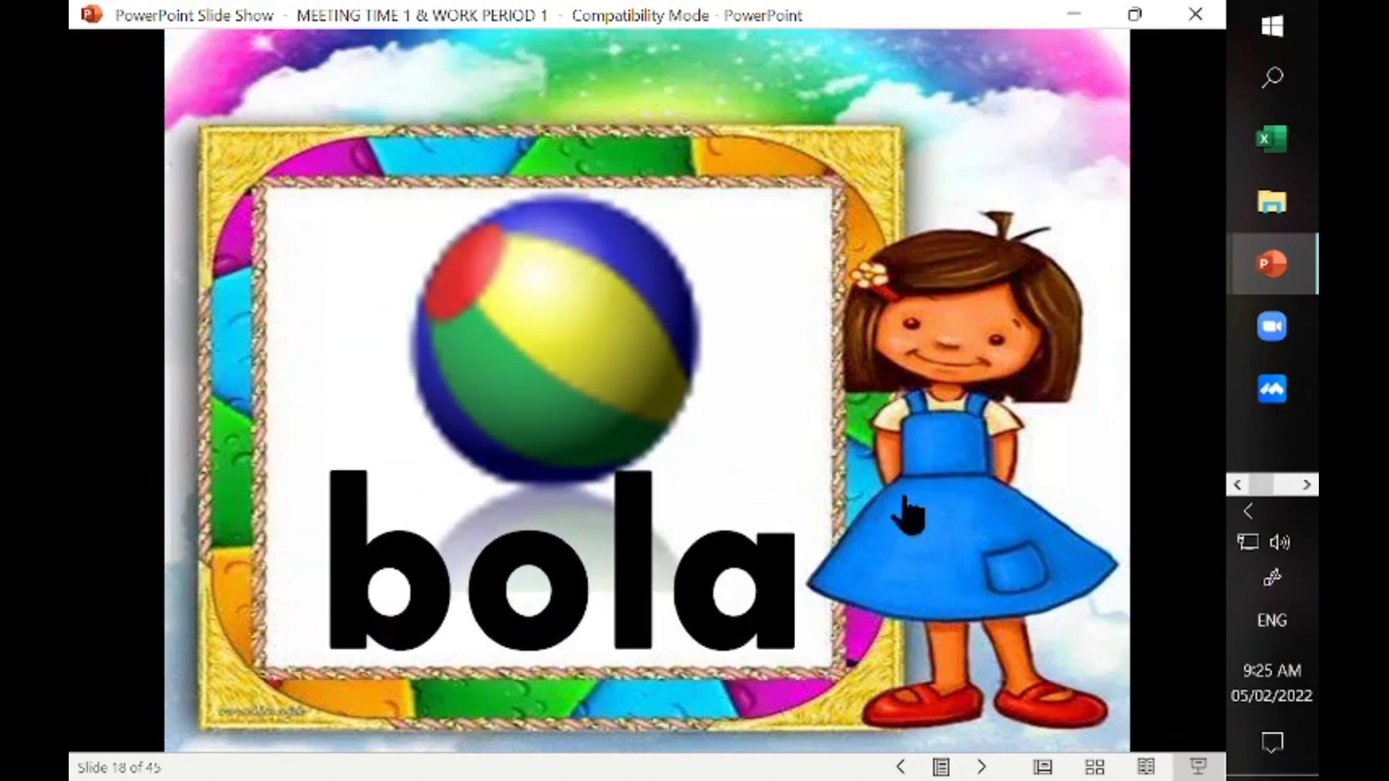
{"action": "key", "text": "Left"}
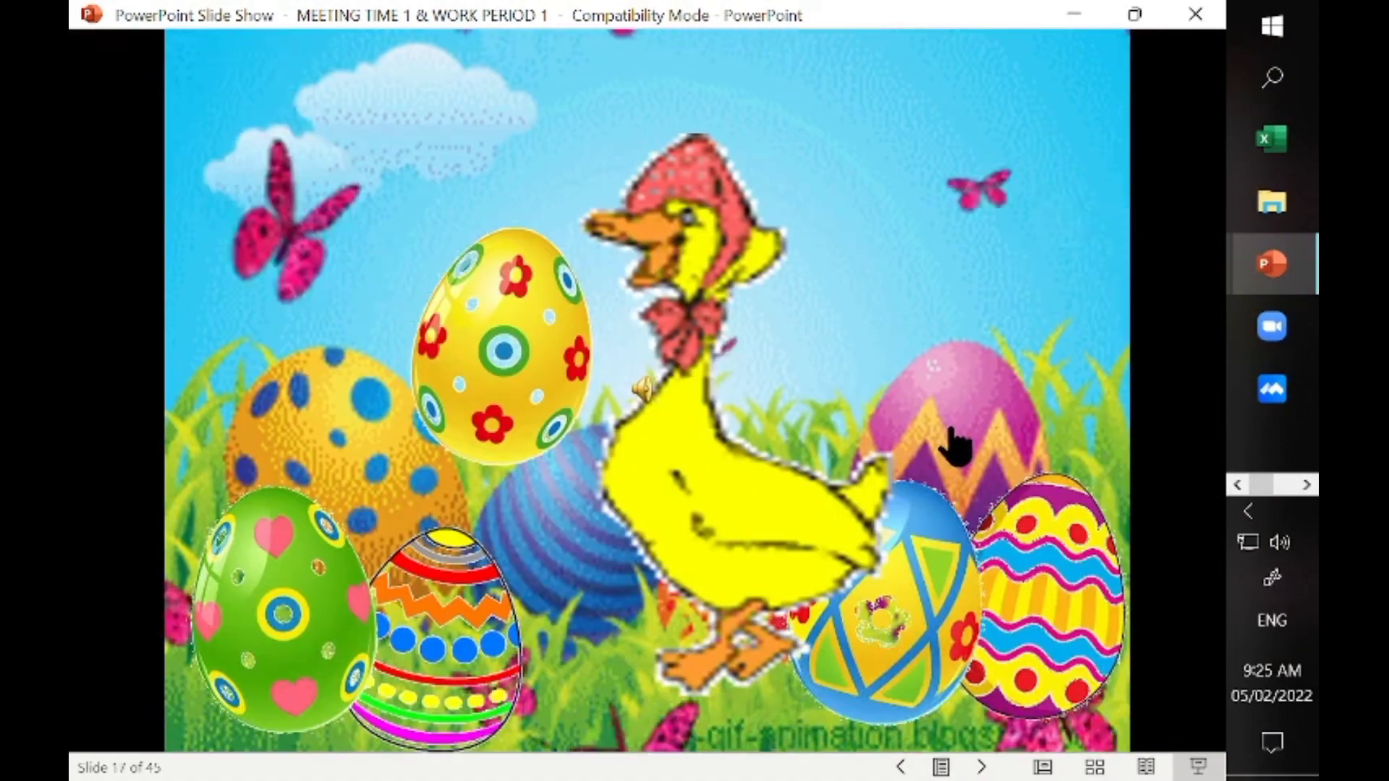
{"action": "left_click", "coordinate": [1041, 630]}
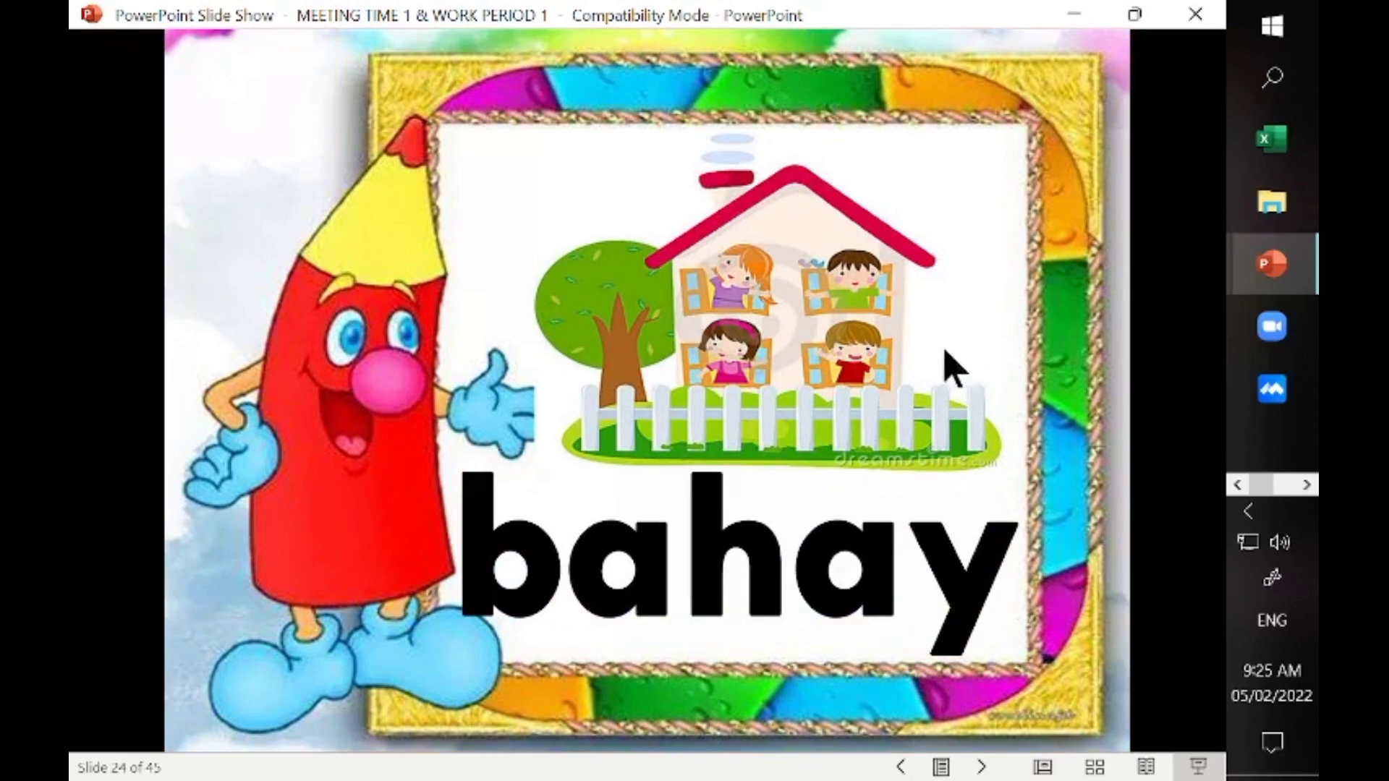
End the show and move the yellow flowered egg back into the upper-left egg cluster.
{"action": "key", "text": "Escape"}
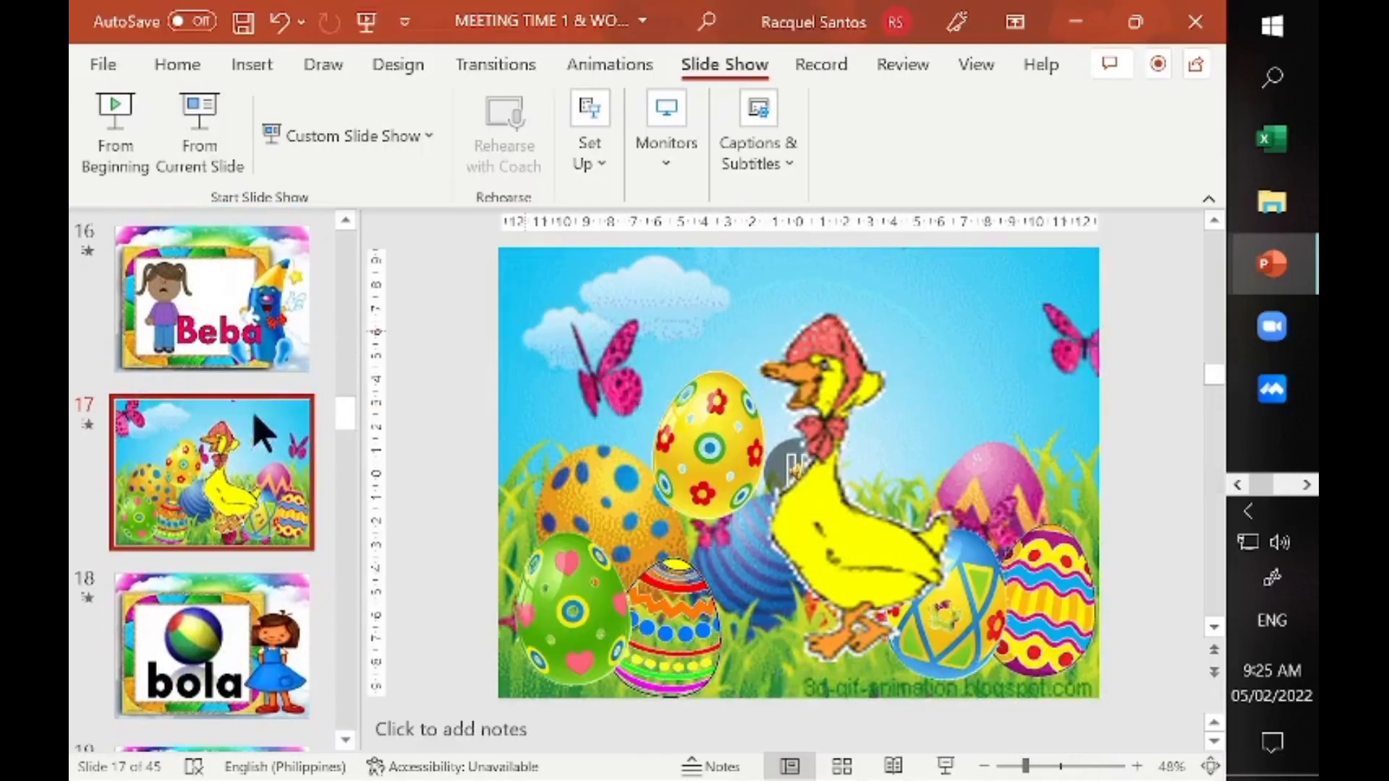
{"action": "scroll", "coordinate": [345, 428], "scroll_direction": "down", "scroll_amount": 1}
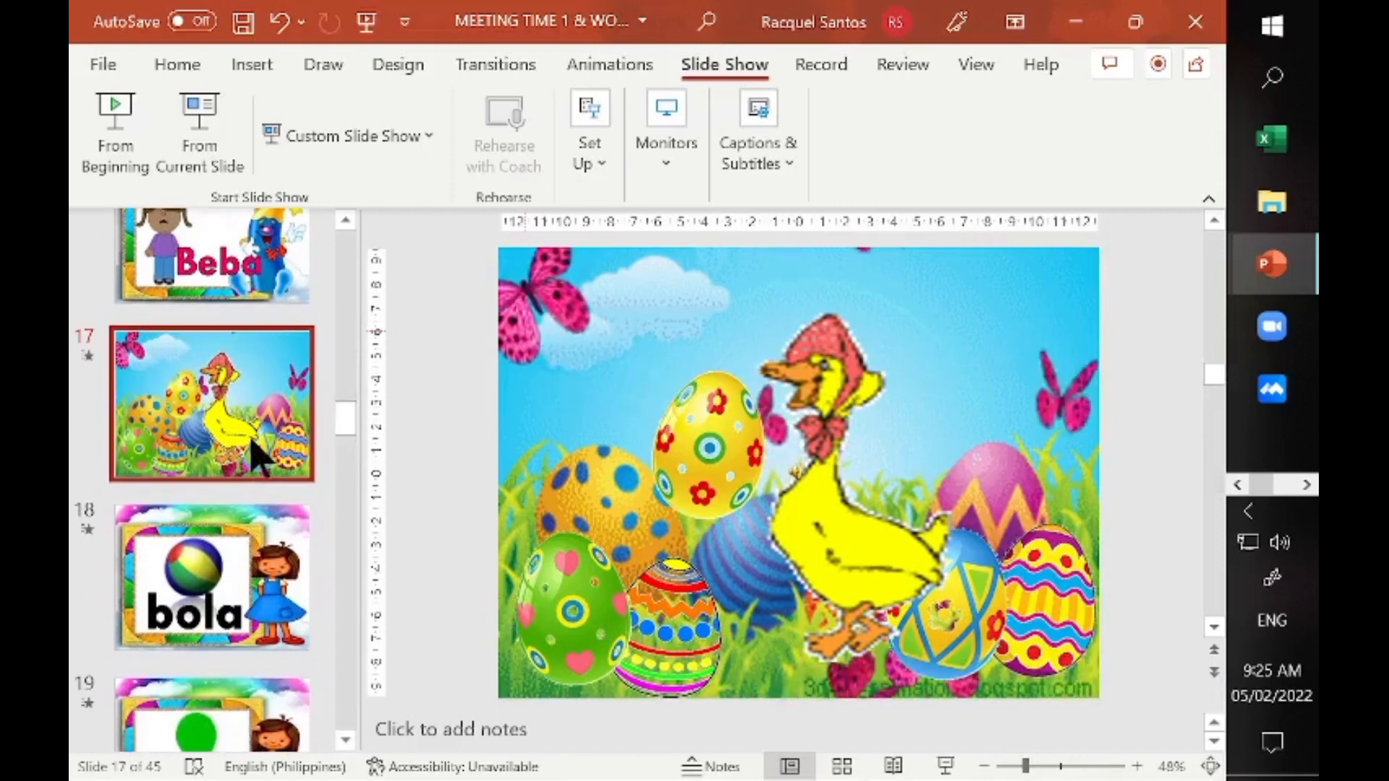
{"action": "mouse_move", "coordinate": [711, 435]}
{"action": "left_mouse_down"}
{"action": "mouse_move", "coordinate": [462, 386]}
{"action": "mouse_move", "coordinate": [467, 429]}
{"action": "left_mouse_up"}
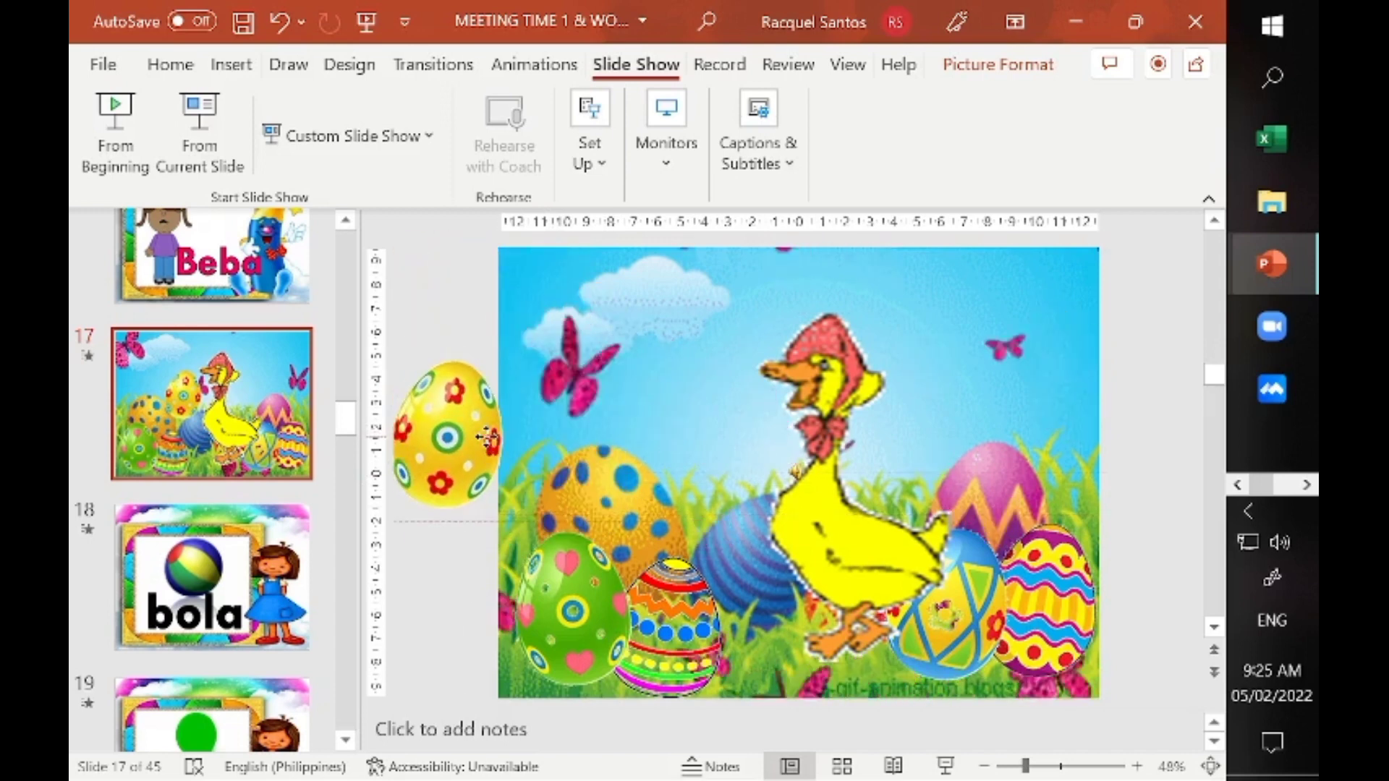
{"action": "mouse_move", "coordinate": [474, 430]}
{"action": "left_mouse_down"}
{"action": "mouse_move", "coordinate": [712, 419]}
{"action": "mouse_move", "coordinate": [756, 516]}
{"action": "mouse_move", "coordinate": [801, 365]}
{"action": "mouse_move", "coordinate": [720, 481]}
{"action": "left_mouse_up"}
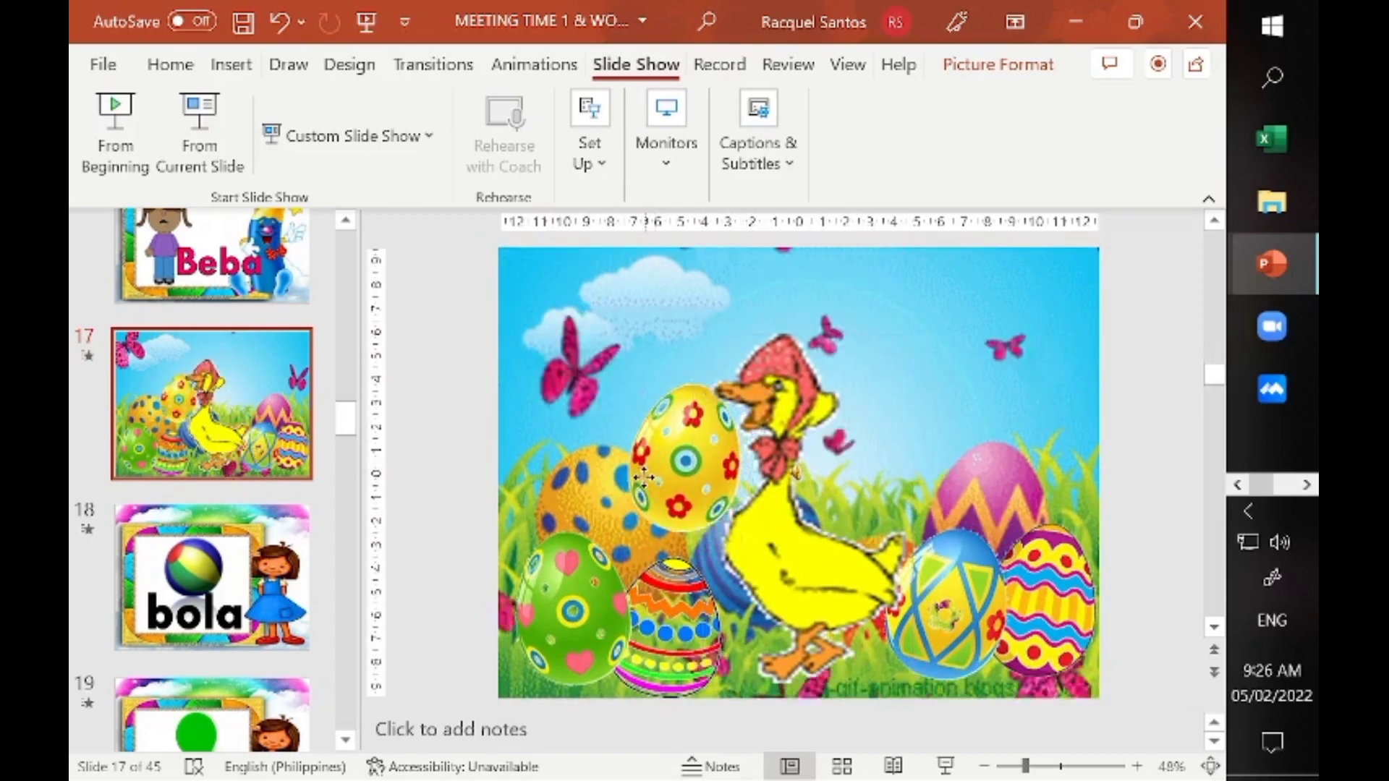
{"action": "left_click", "coordinate": [643, 492]}
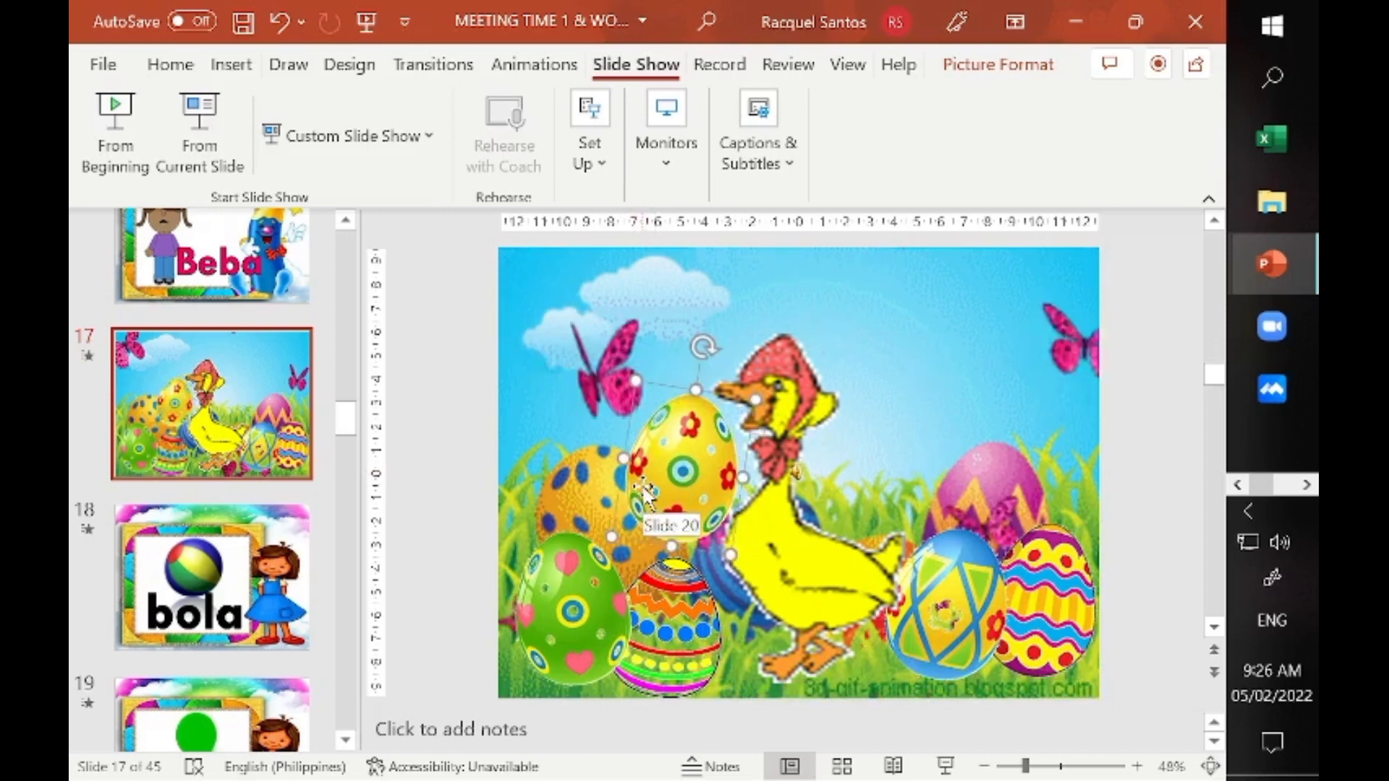
{"action": "left_click", "coordinate": [417, 456]}
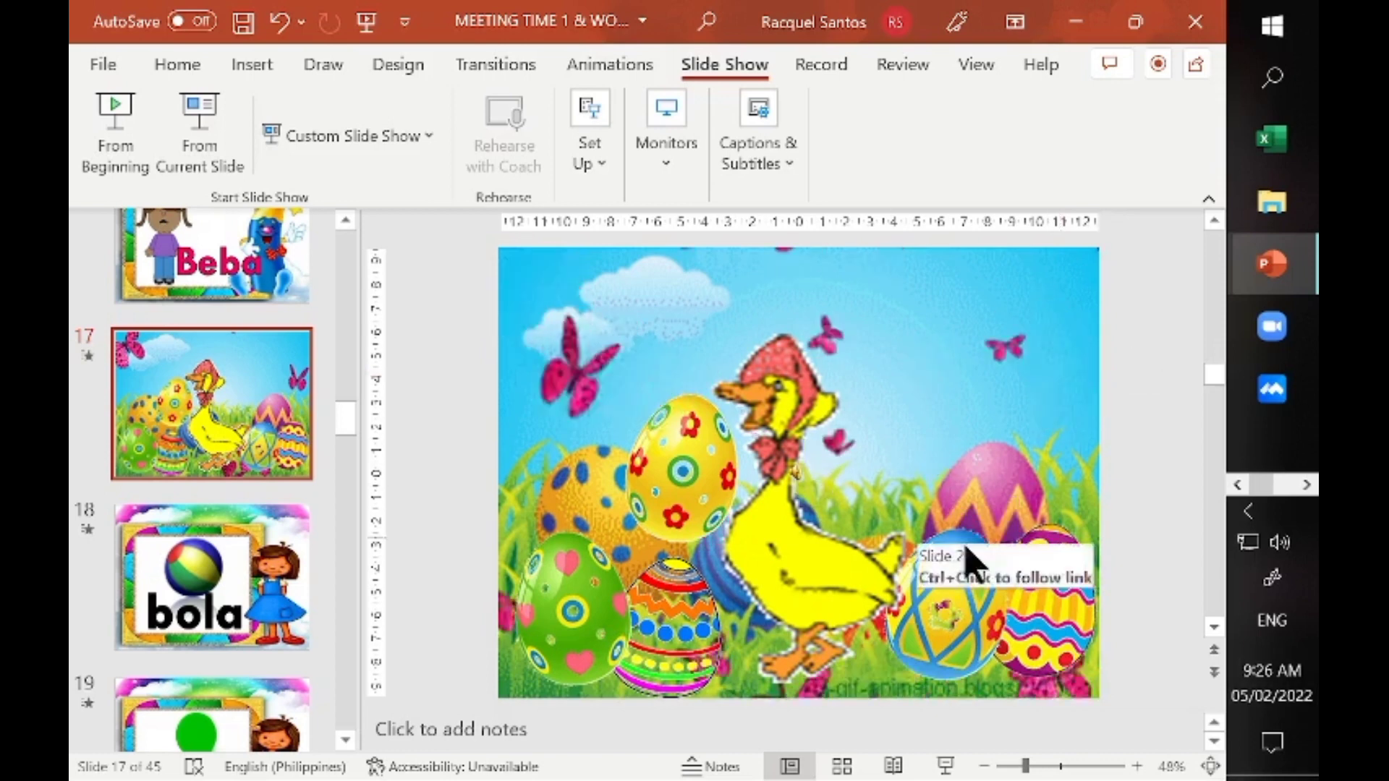
Remove the existing hyperlink from slide 17's yellow egg picture.
{"action": "left_click", "coordinate": [681, 494]}
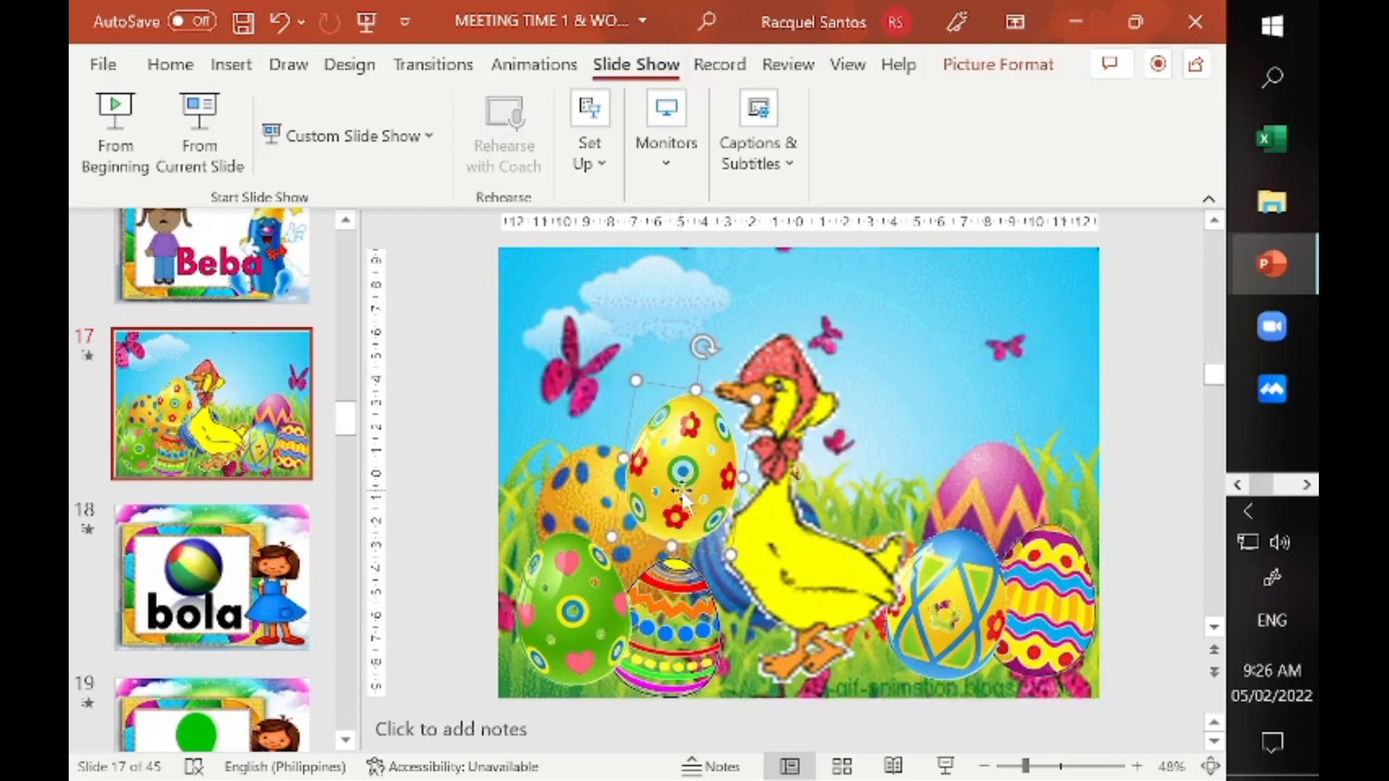
{"action": "right_click", "coordinate": [682, 496]}
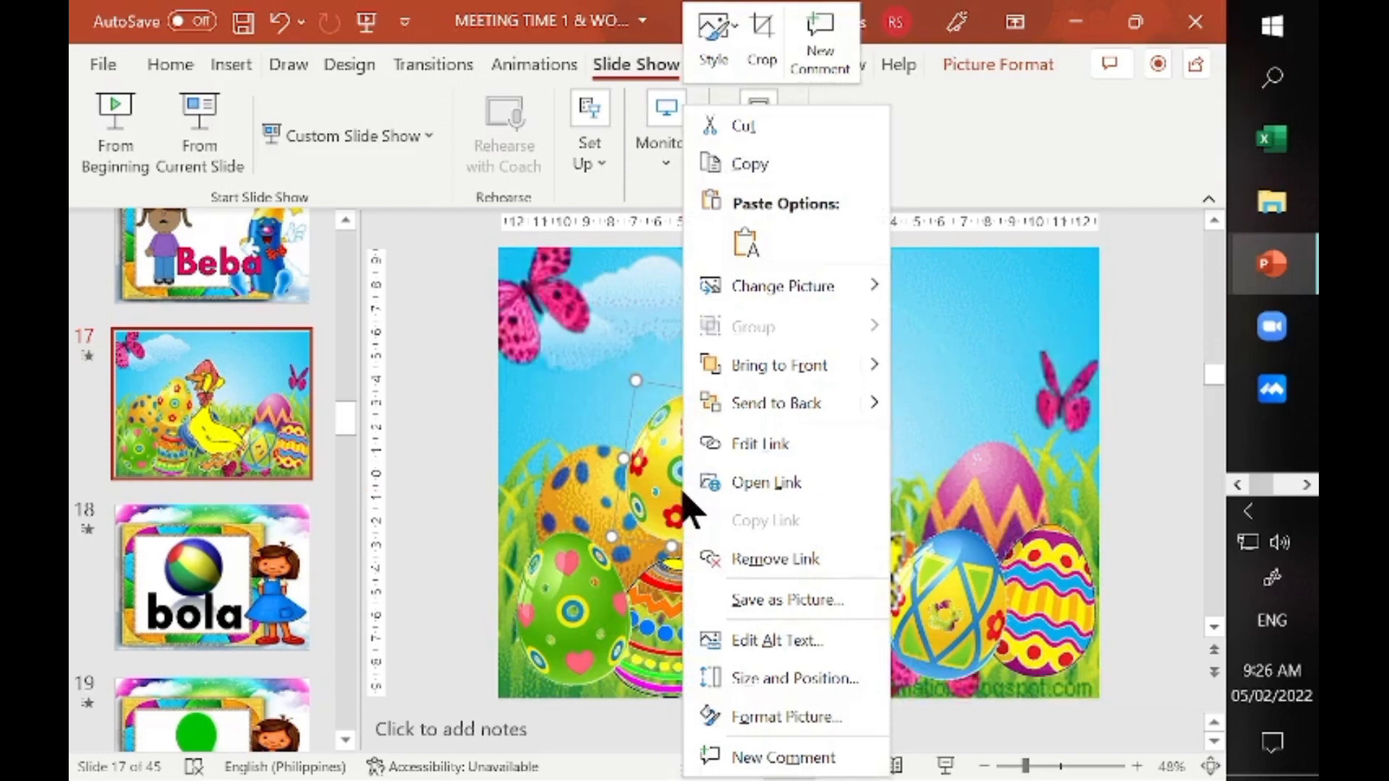
{"action": "left_click", "coordinate": [729, 558]}
Hyperlink the yellow egg to slide 19, the bilog slide, within this document.
{"action": "right_click", "coordinate": [708, 469]}
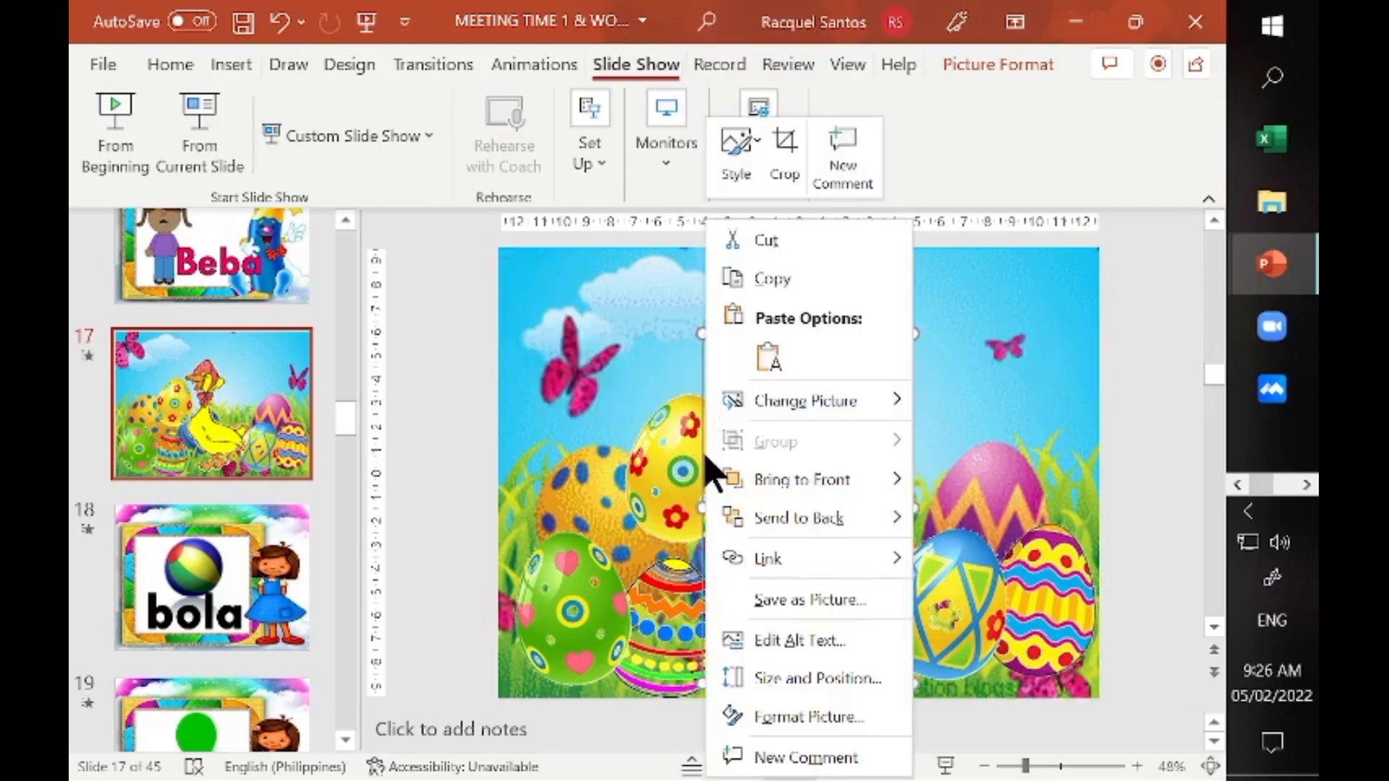
{"action": "left_click", "coordinate": [769, 560]}
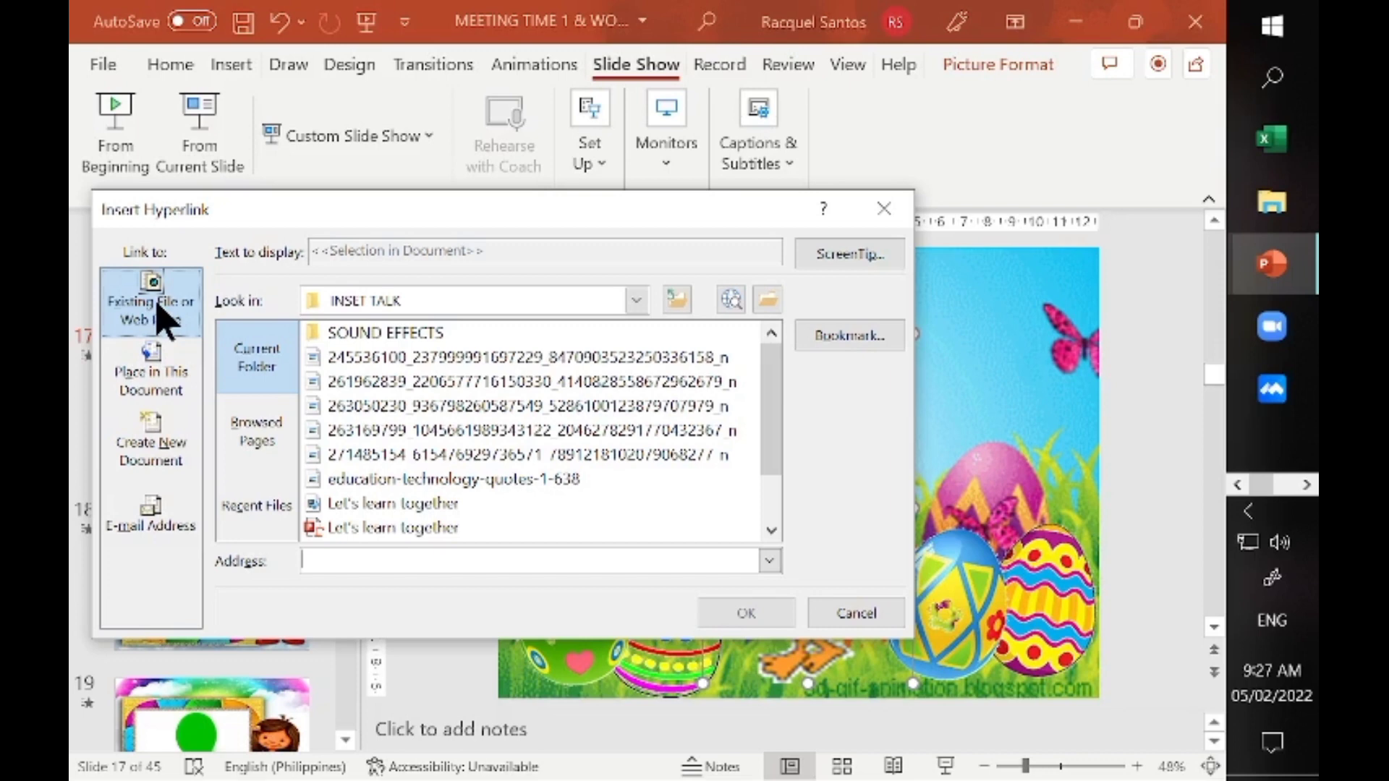
{"action": "left_click", "coordinate": [172, 409]}
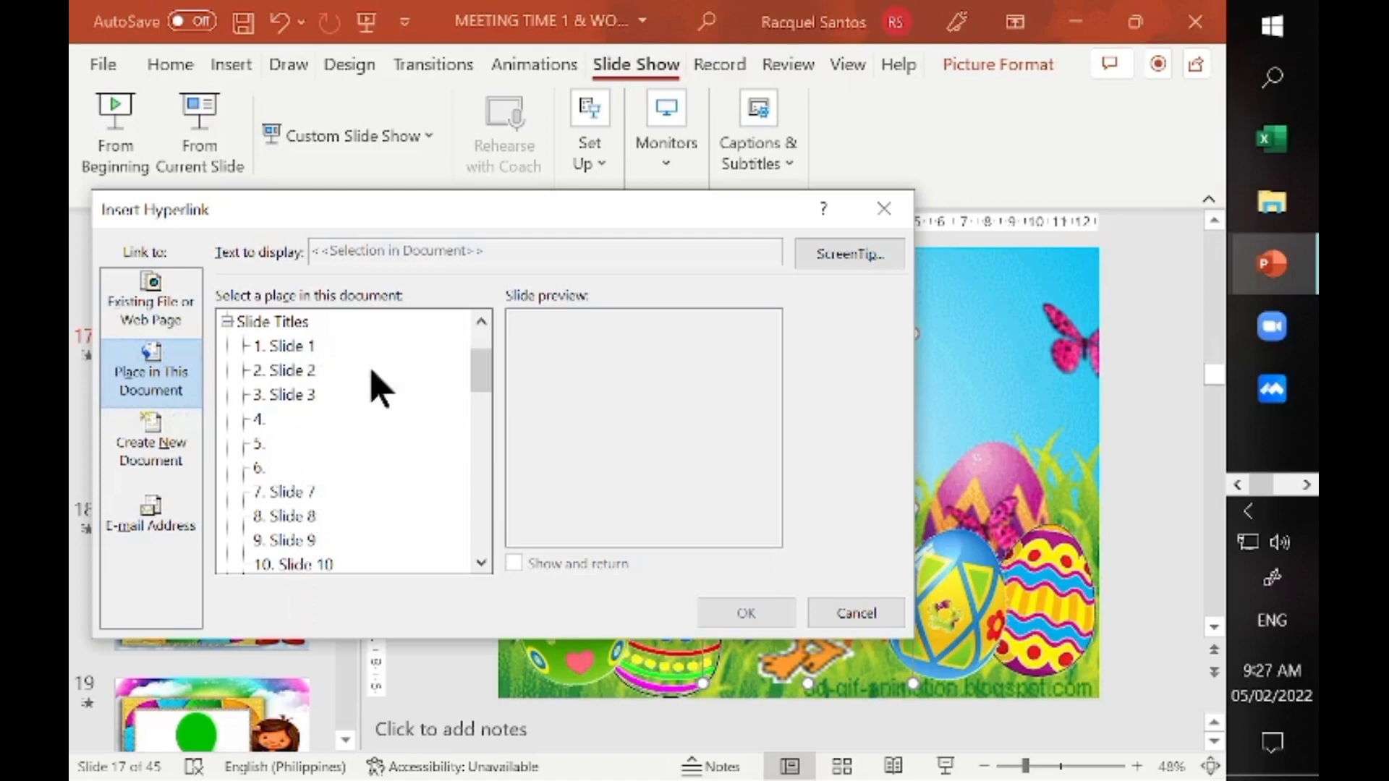
{"action": "left_click", "coordinate": [300, 348]}
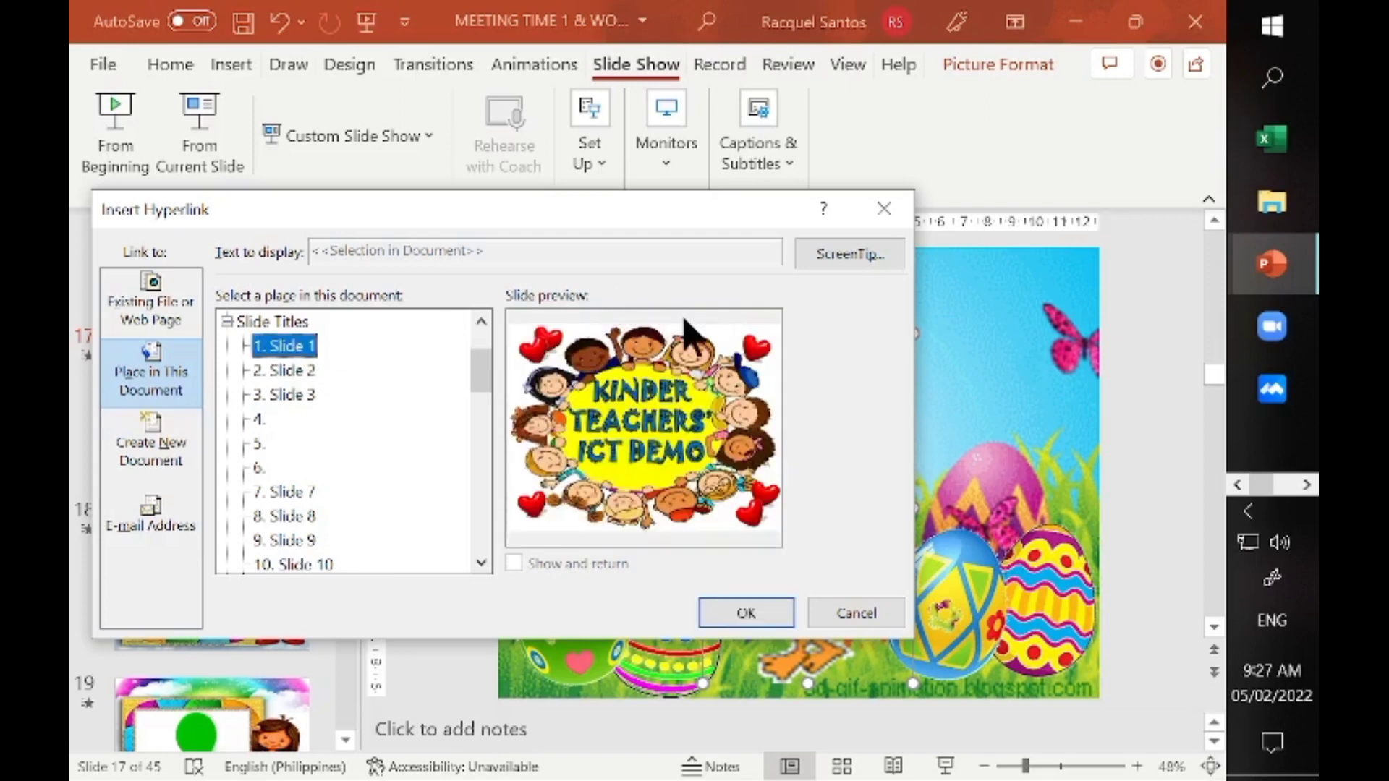
{"action": "left_click", "coordinate": [300, 518]}
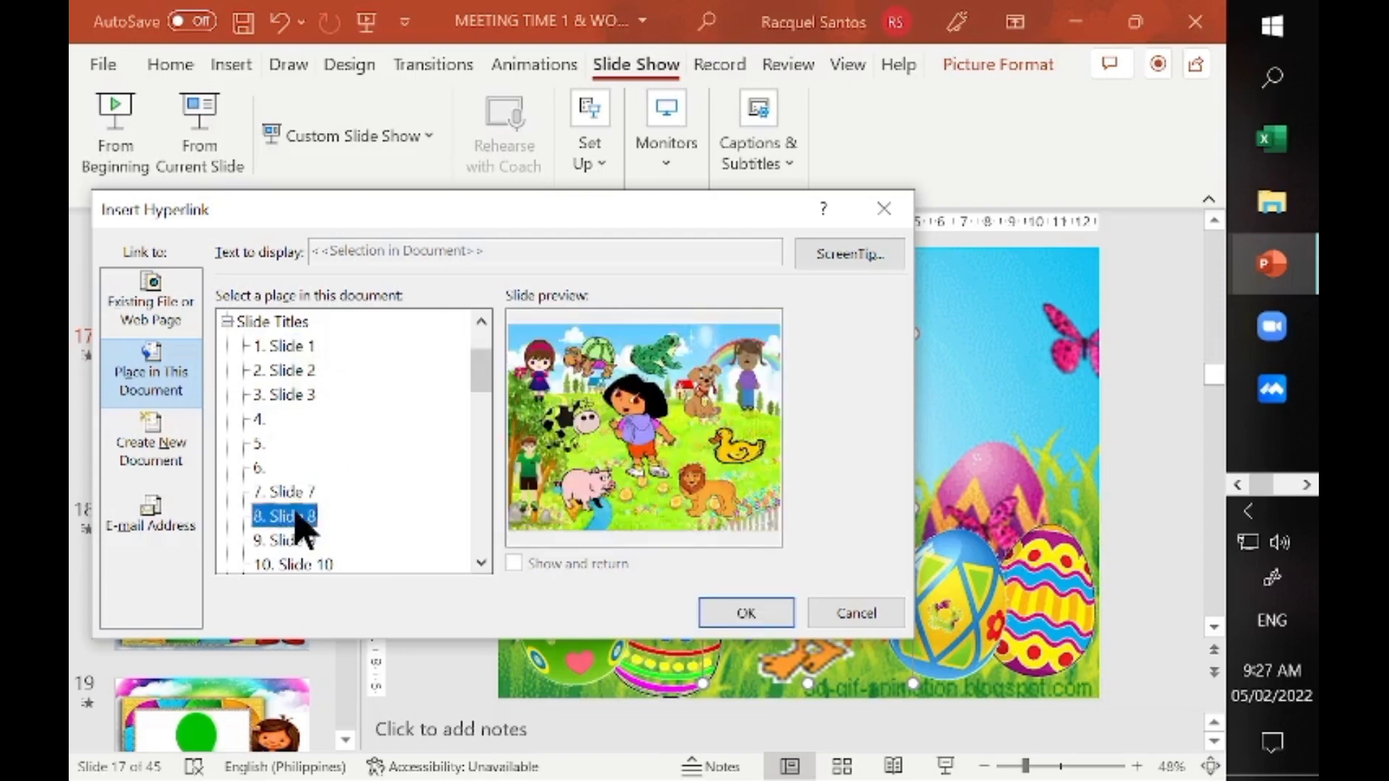
{"action": "left_click_drag", "start_coordinate": [483, 374], "coordinate": [452, 410]}
{"action": "left_click", "coordinate": [328, 494]}
{"action": "left_click", "coordinate": [315, 517]}
{"action": "left_click", "coordinate": [309, 517]}
{"action": "left_click_drag", "start_coordinate": [478, 404], "coordinate": [486, 434]}
{"action": "left_click", "coordinate": [330, 421]}
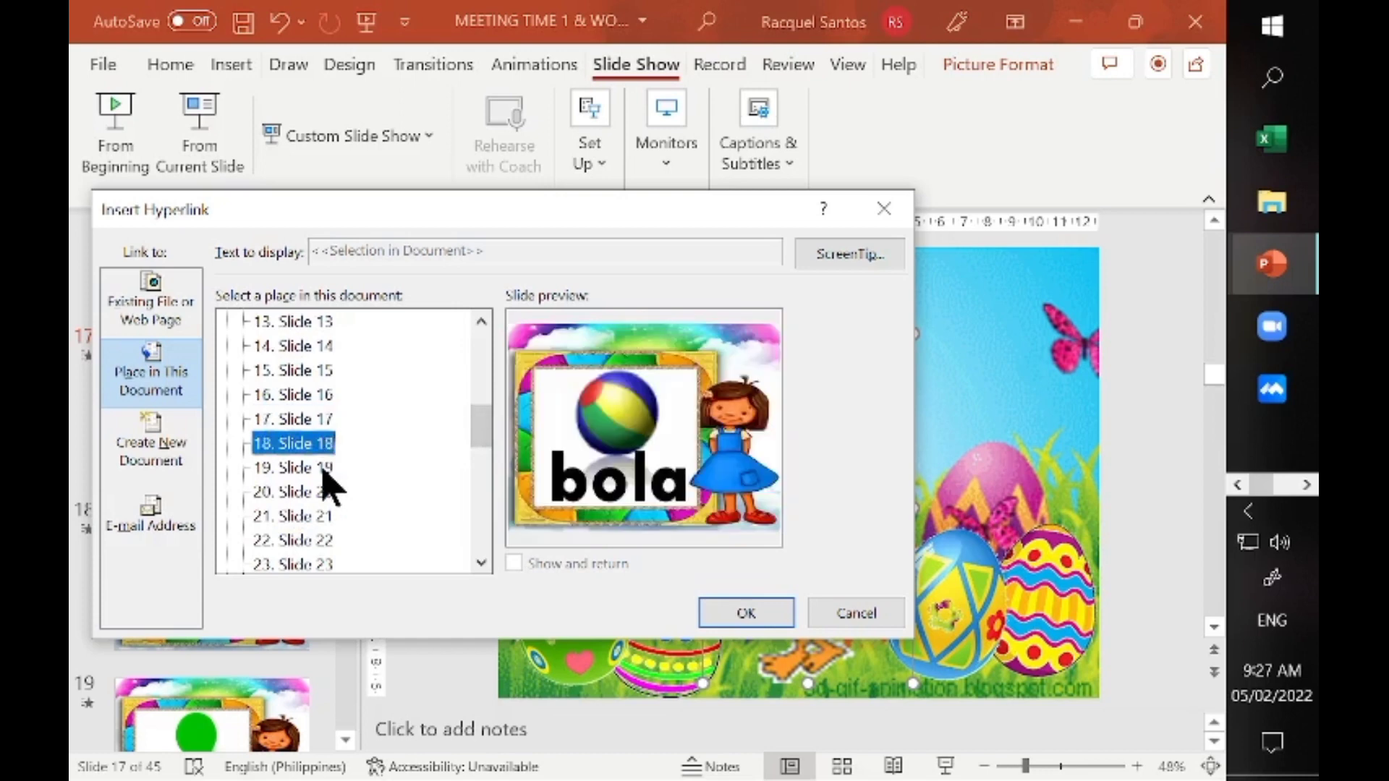
{"action": "left_click", "coordinate": [326, 468]}
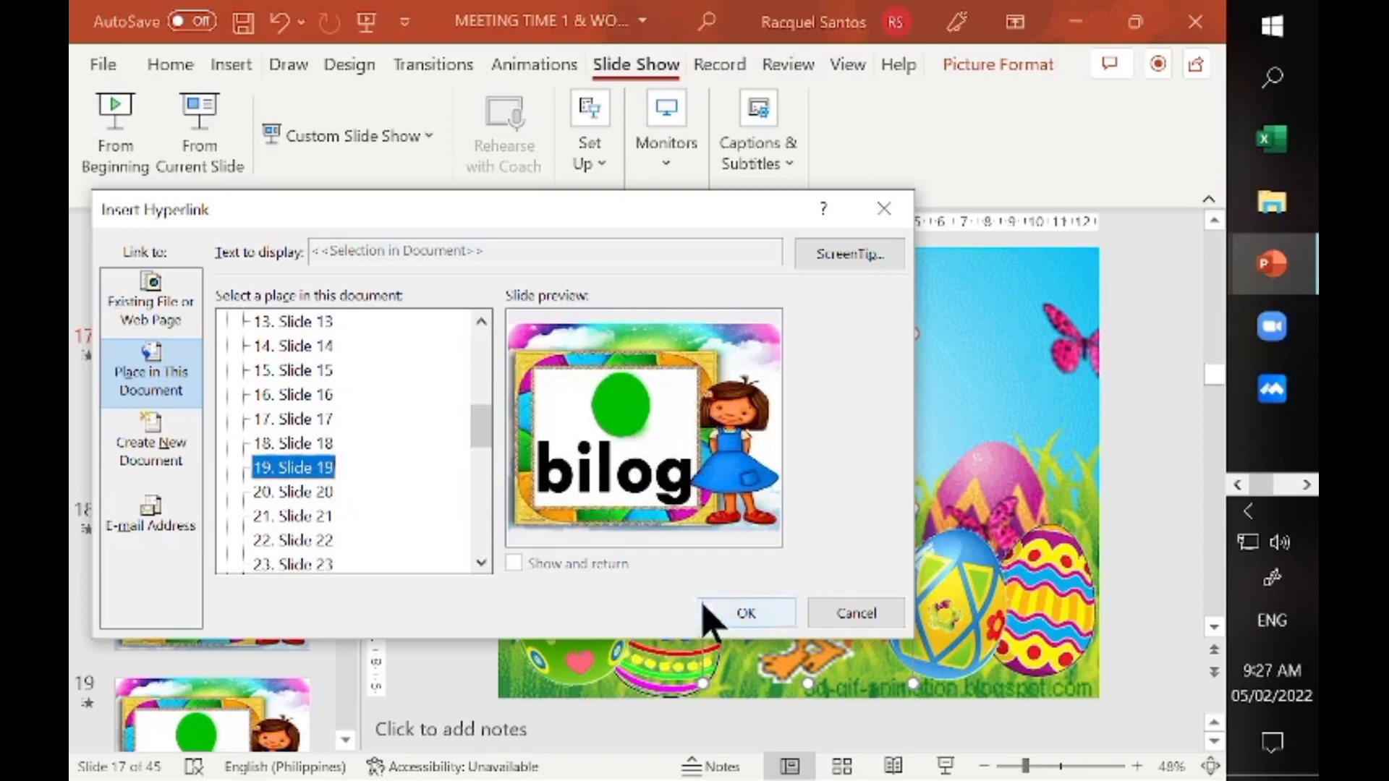
{"action": "left_click", "coordinate": [749, 615]}
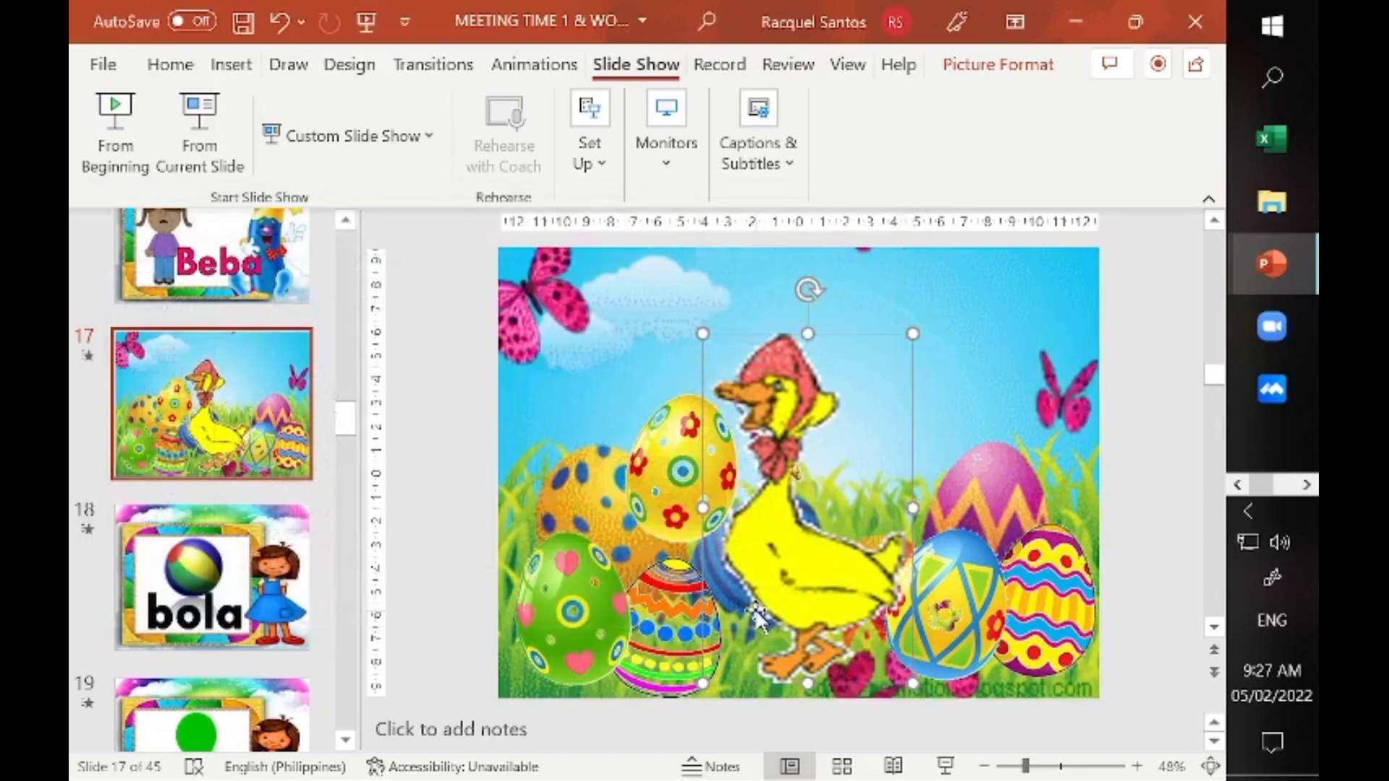
{"action": "left_click_drag", "start_coordinate": [347, 432], "coordinate": [348, 462]}
Hyperlink slide 19's full-slide bilog picture to slide 17 in this document.
{"action": "left_click", "coordinate": [296, 314]}
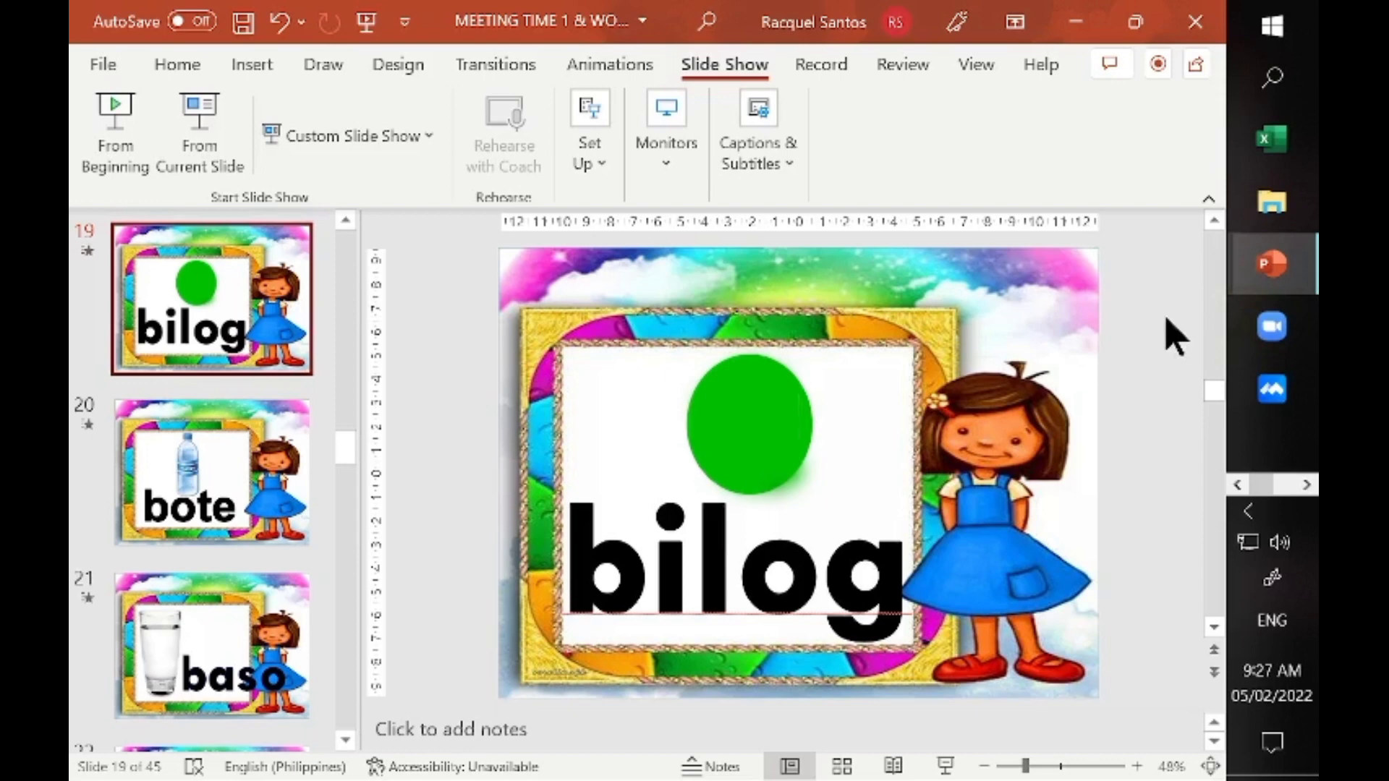
{"action": "left_click", "coordinate": [1045, 302]}
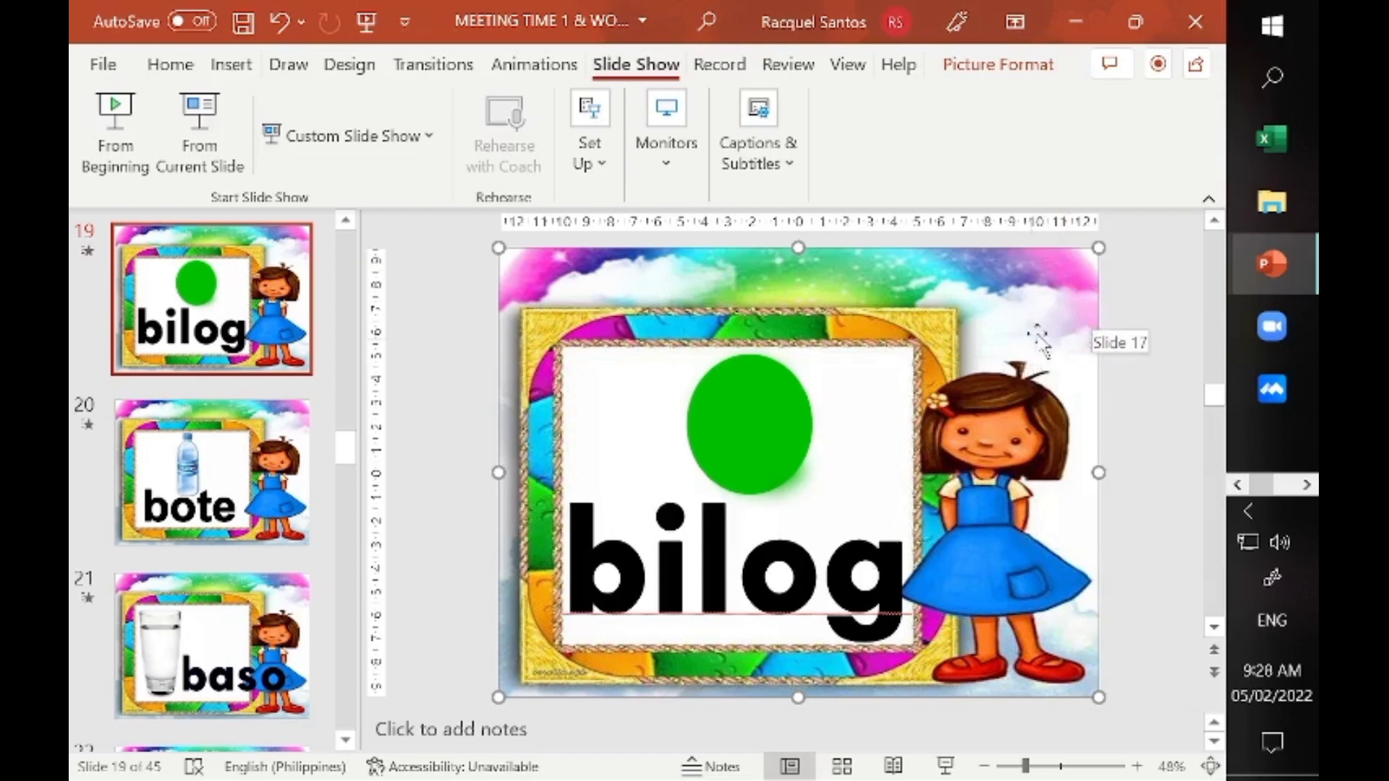
{"action": "right_click", "coordinate": [977, 317]}
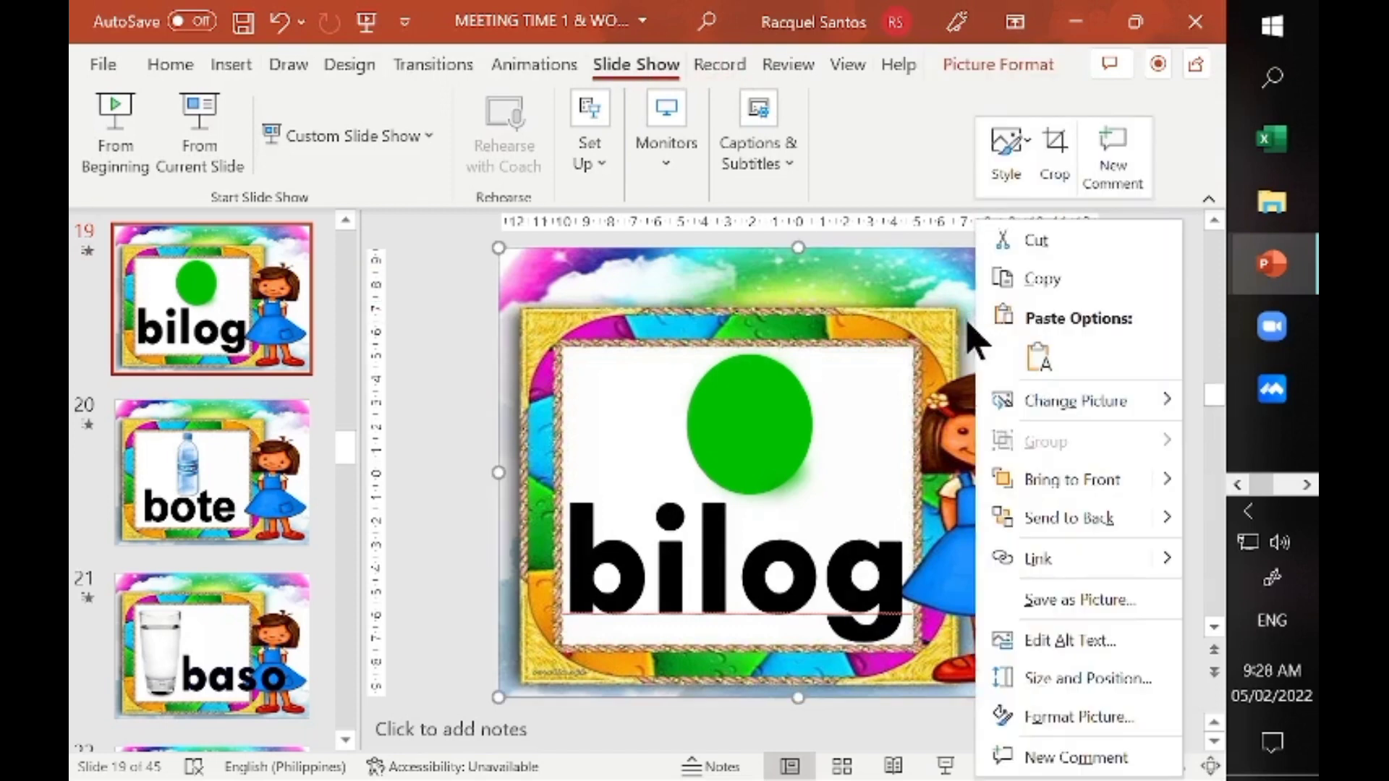
{"action": "left_click", "coordinate": [1069, 560]}
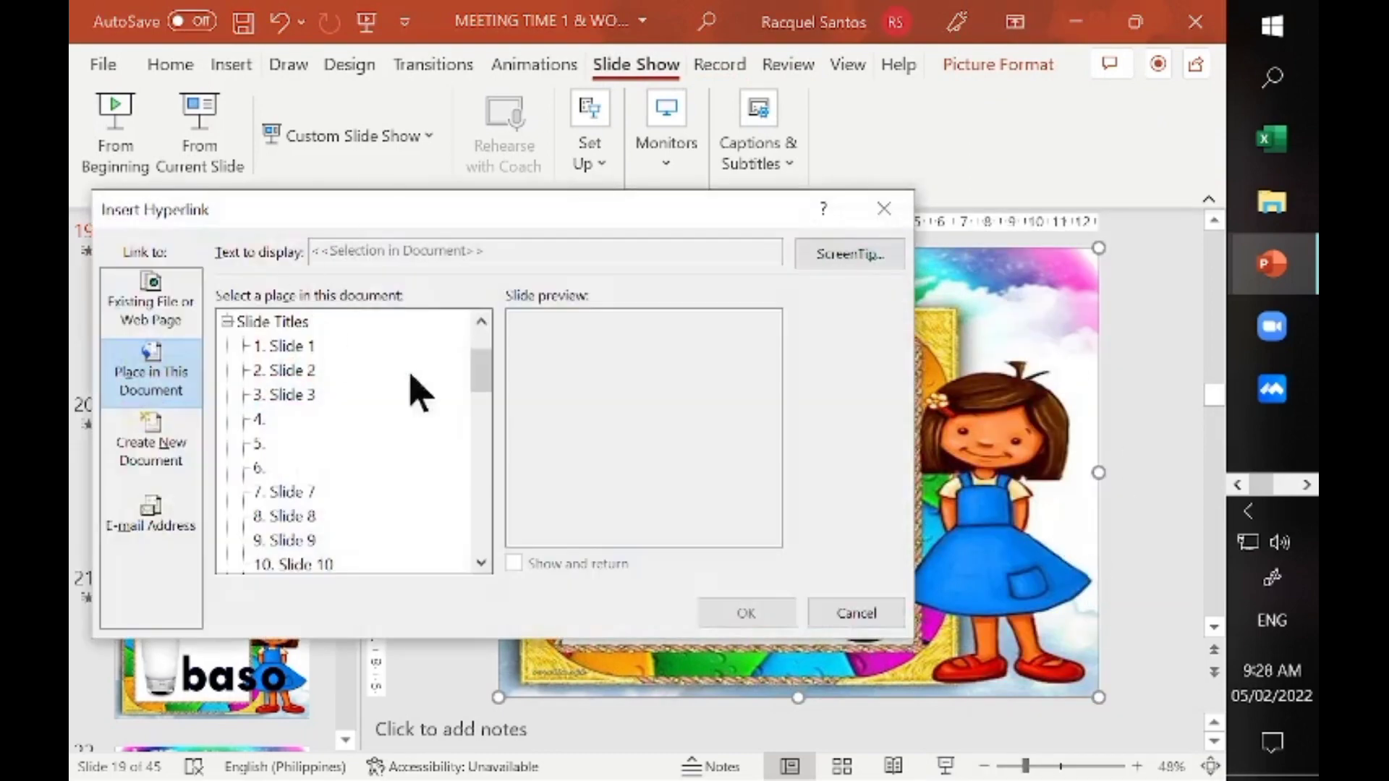
{"action": "left_click", "coordinate": [280, 491]}
{"action": "scroll", "coordinate": [479, 380], "scroll_direction": "down", "scroll_amount": 1}
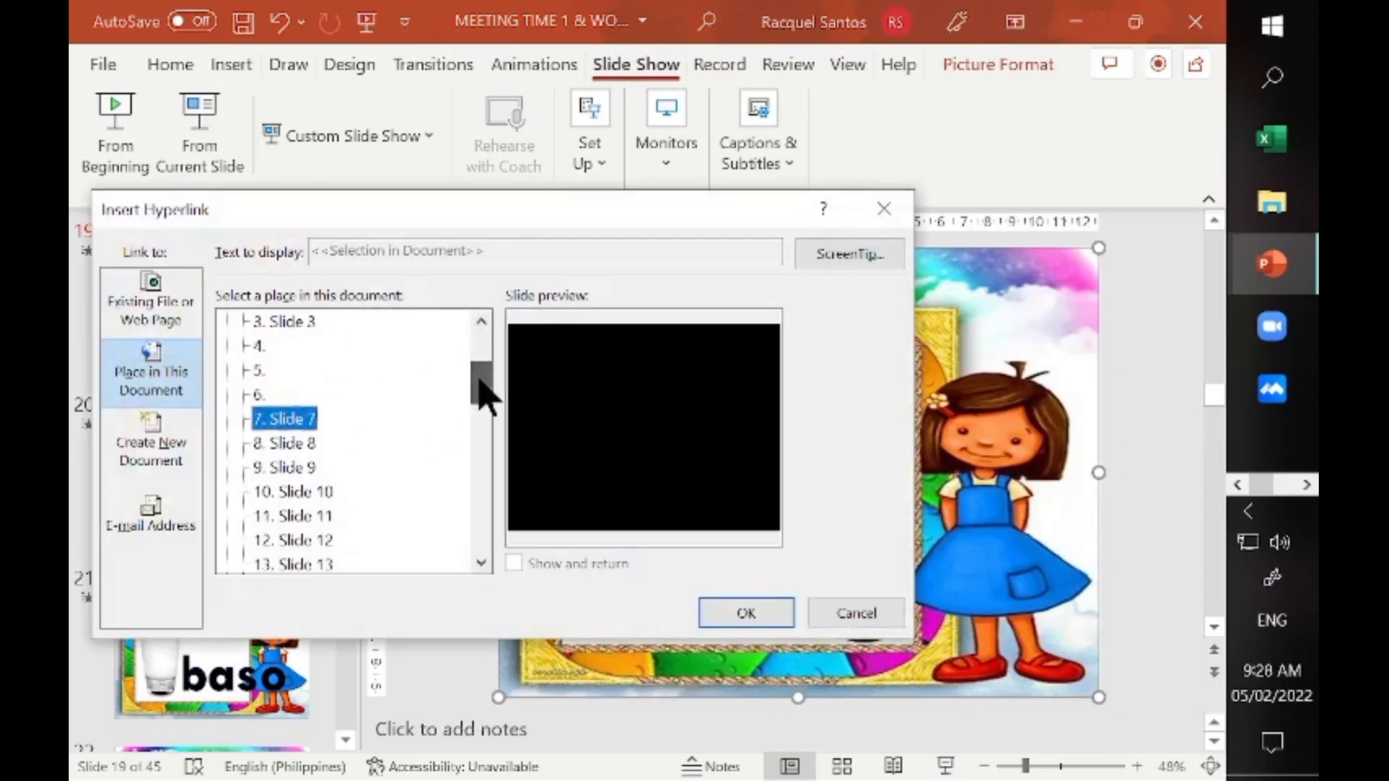
{"action": "scroll", "coordinate": [341, 464], "scroll_direction": "down", "scroll_amount": 2}
{"action": "left_click", "coordinate": [325, 466]}
{"action": "left_click", "coordinate": [315, 515]}
{"action": "scroll", "coordinate": [481, 413], "scroll_direction": "down", "scroll_amount": 3}
{"action": "left_click", "coordinate": [310, 421]}
{"action": "scroll", "coordinate": [315, 439], "scroll_direction": "up", "scroll_amount": 3}
{"action": "left_click", "coordinate": [312, 467]}
{"action": "left_click", "coordinate": [319, 492]}
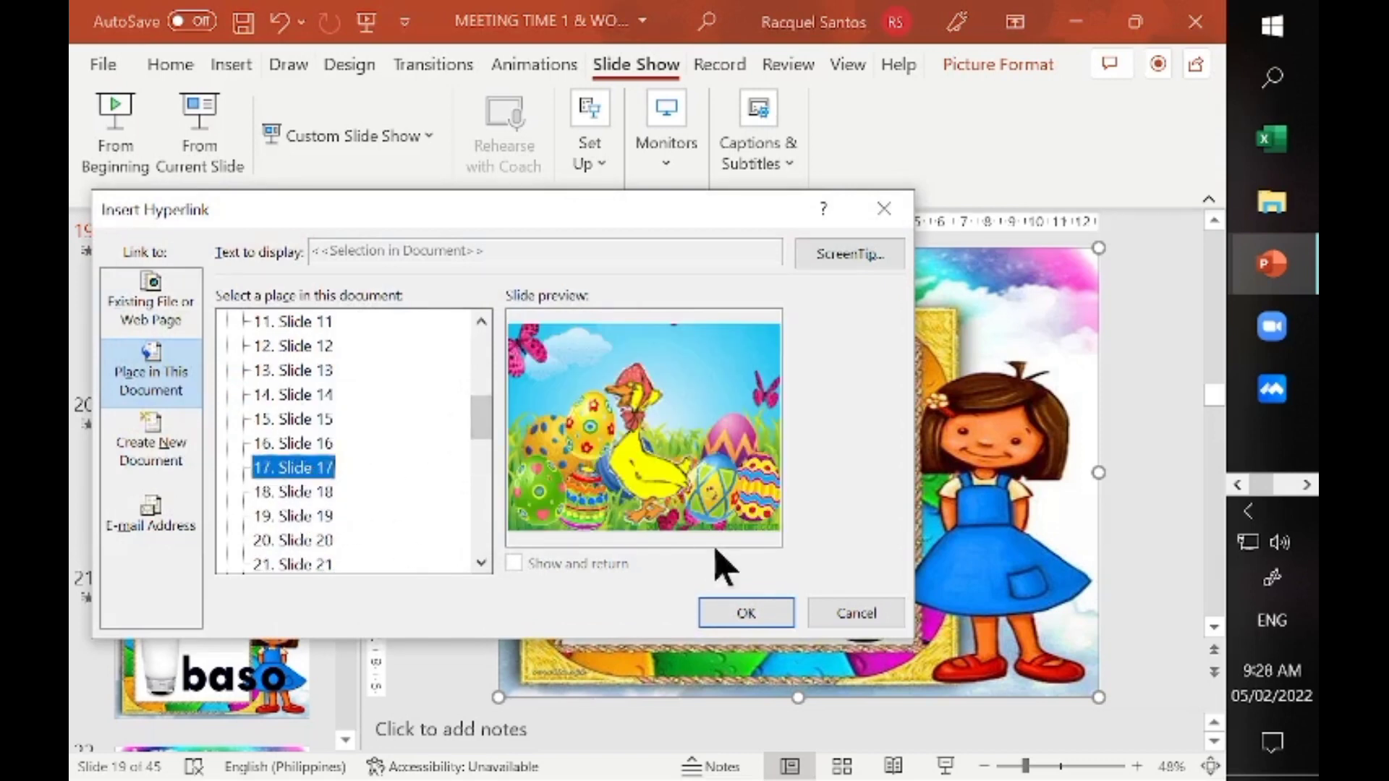
{"action": "left_click", "coordinate": [759, 617]}
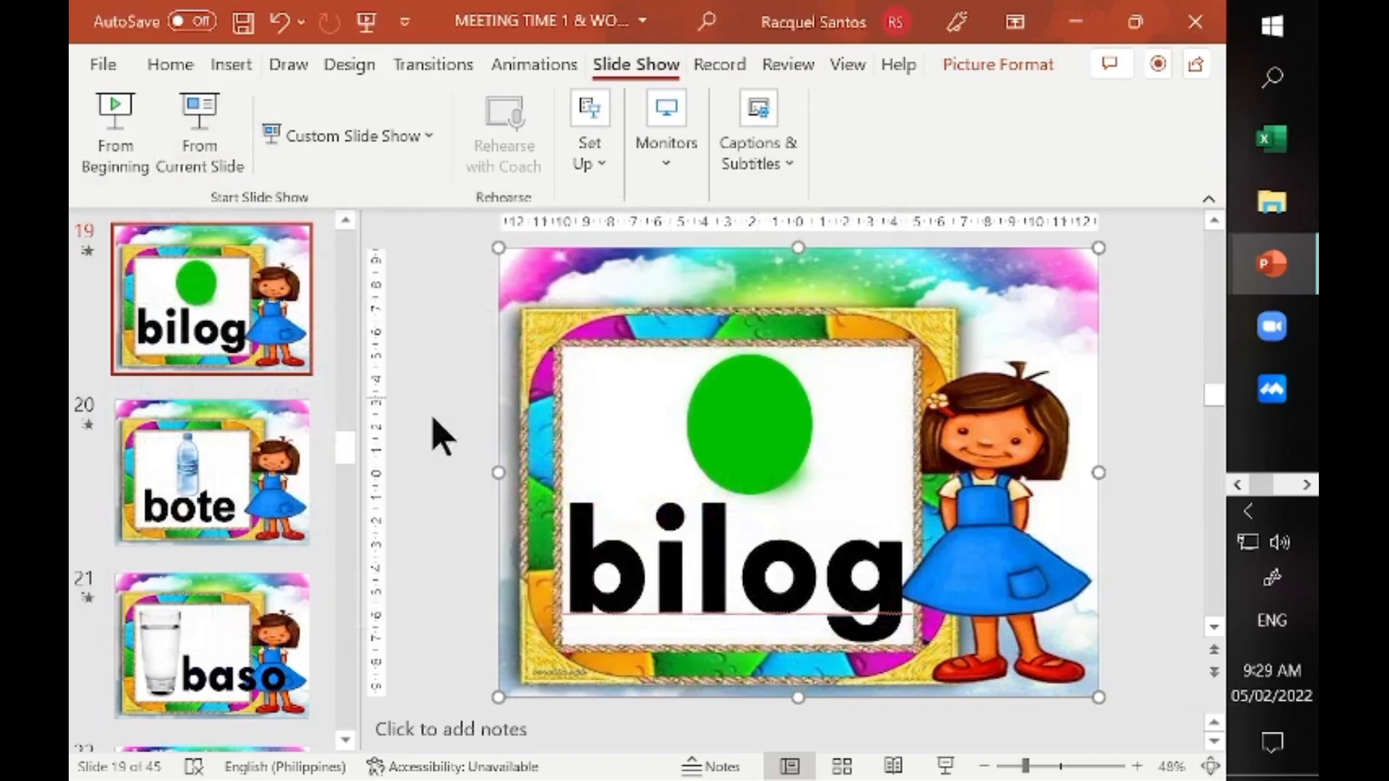
{"action": "mouse_move", "coordinate": [341, 459]}
{"action": "left_mouse_down"}
{"action": "mouse_move", "coordinate": [342, 430]}
{"action": "mouse_move", "coordinate": [354, 434]}
{"action": "left_mouse_up"}
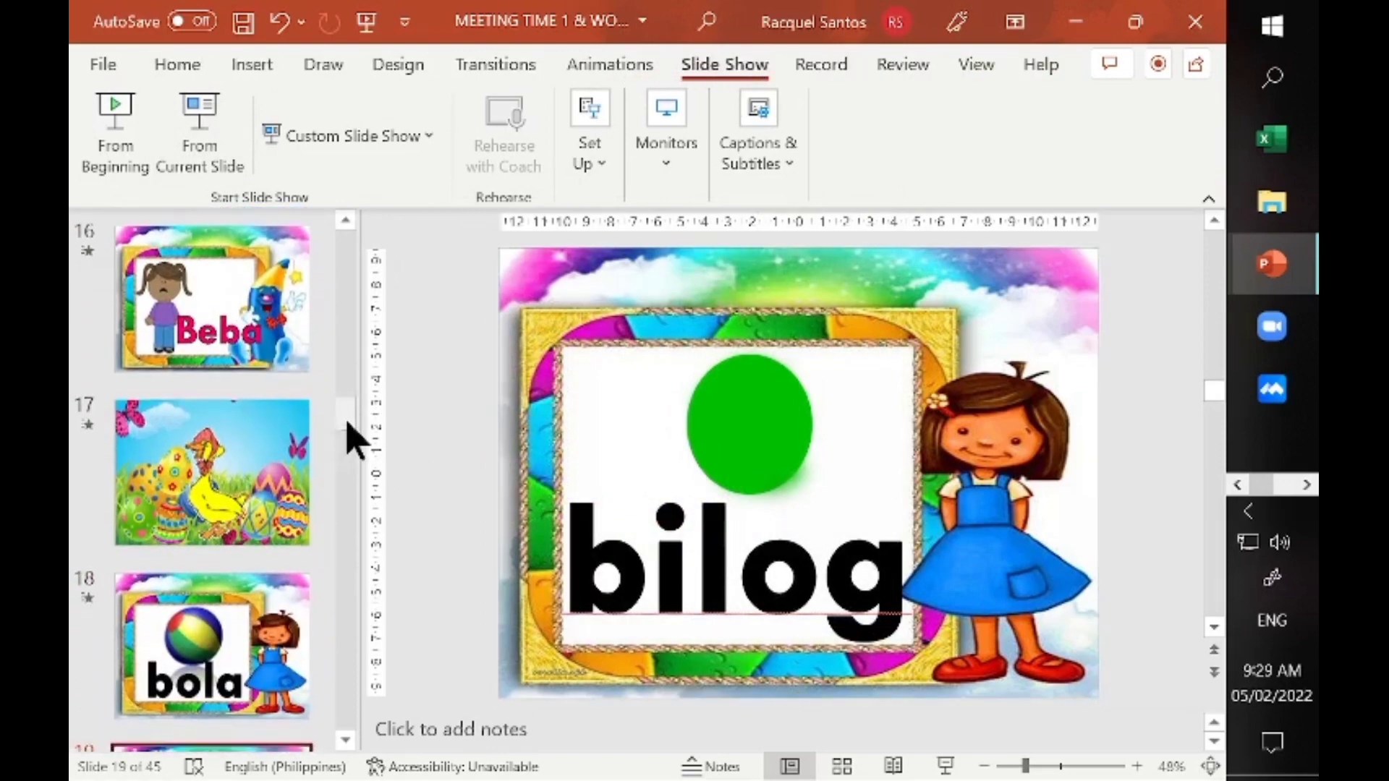
Play from slide 17, jump via the egg to slide 19 and back, then exit.
{"action": "left_click", "coordinate": [233, 489]}
{"action": "left_click", "coordinate": [192, 132]}
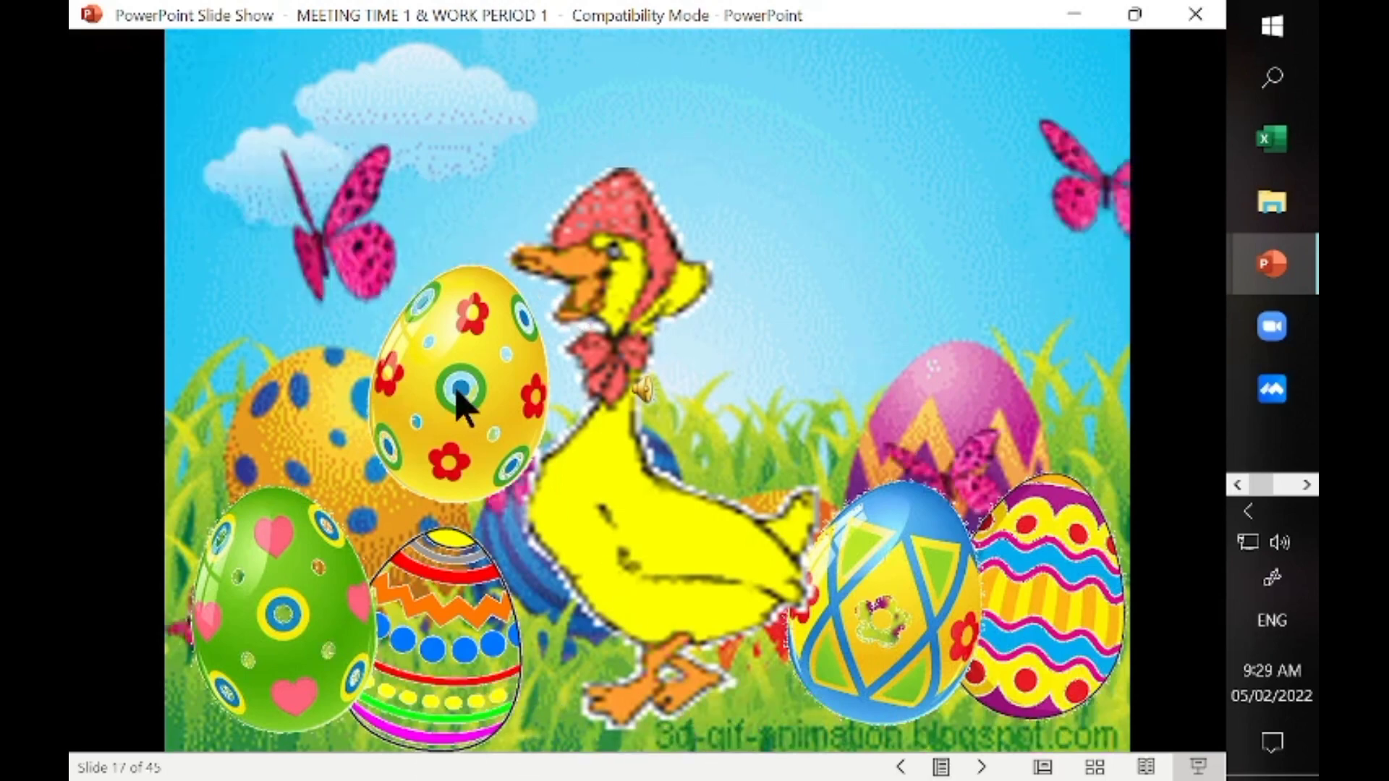
{"action": "left_click", "coordinate": [493, 435]}
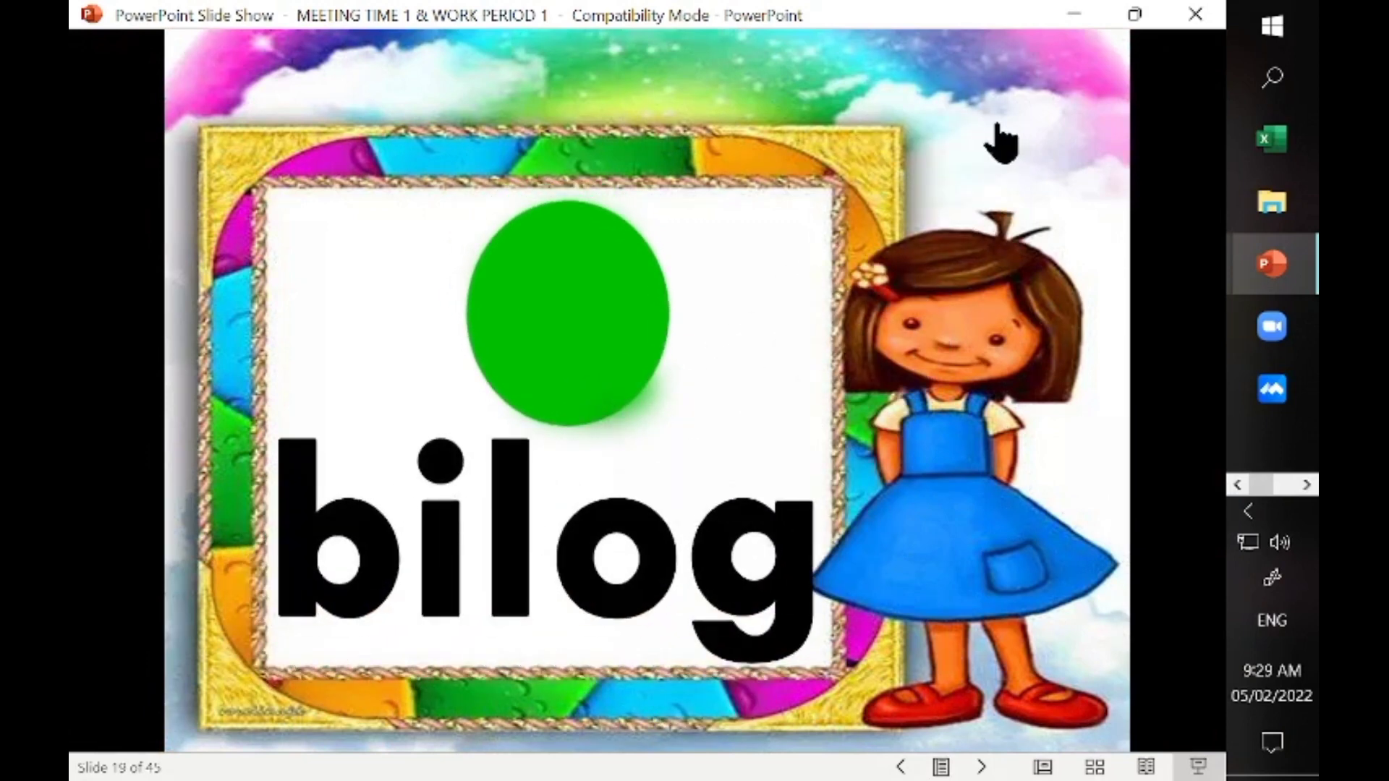
{"action": "left_click", "coordinate": [769, 280]}
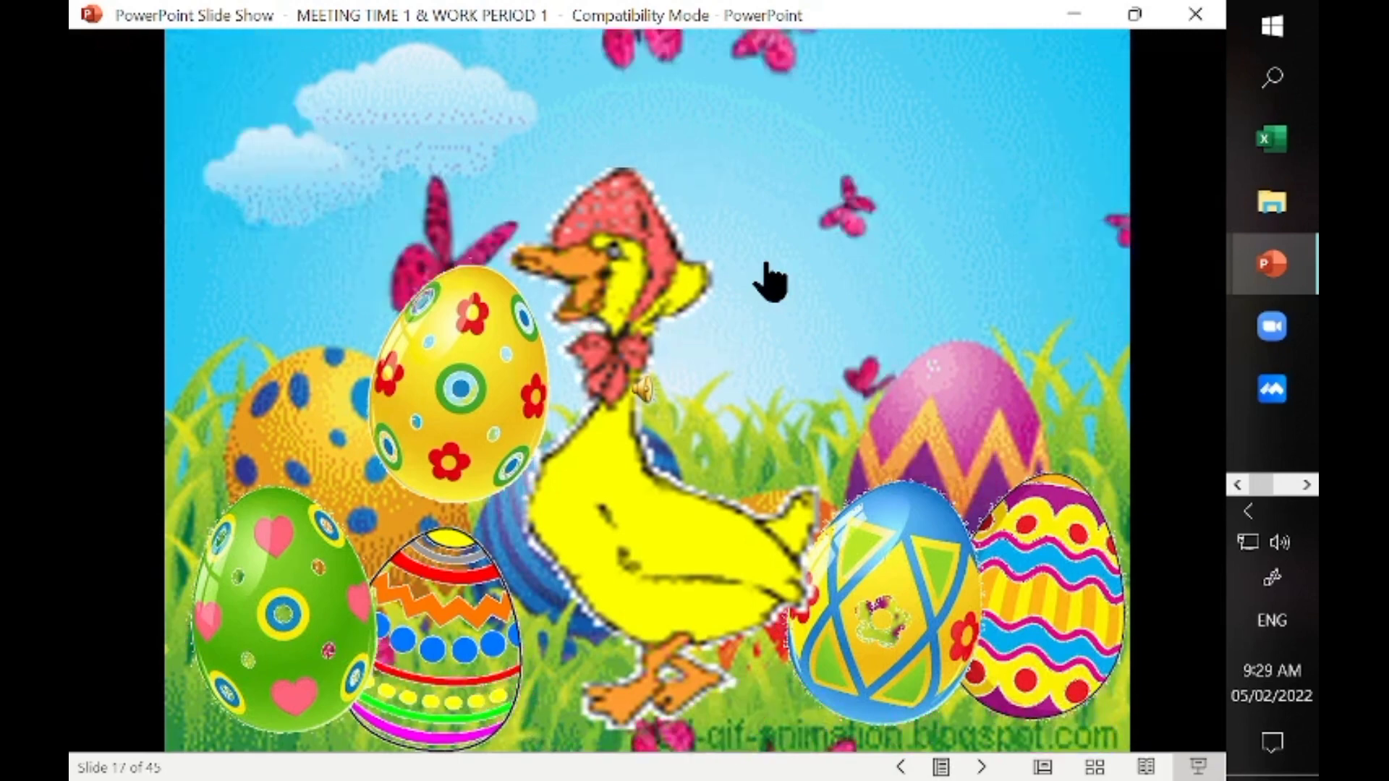
{"action": "key", "text": "Escape"}
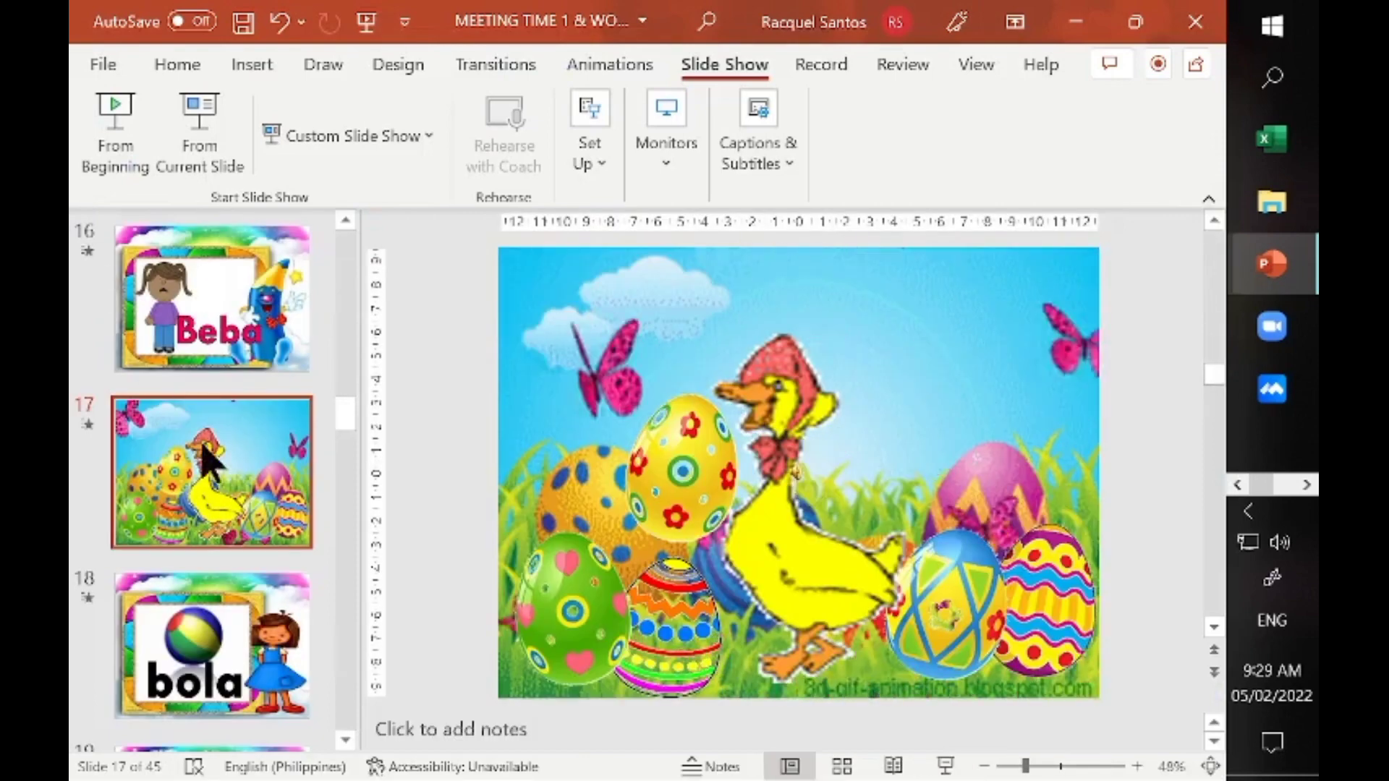
{"action": "mouse_move", "coordinate": [350, 429]}
{"action": "left_mouse_down"}
{"action": "mouse_move", "coordinate": [341, 311]}
{"action": "mouse_move", "coordinate": [342, 348]}
{"action": "left_mouse_up"}
Open the hyperlink dialog for slide 10's Dora picture, set to Existing File or Web Page.
{"action": "left_click", "coordinate": [276, 630]}
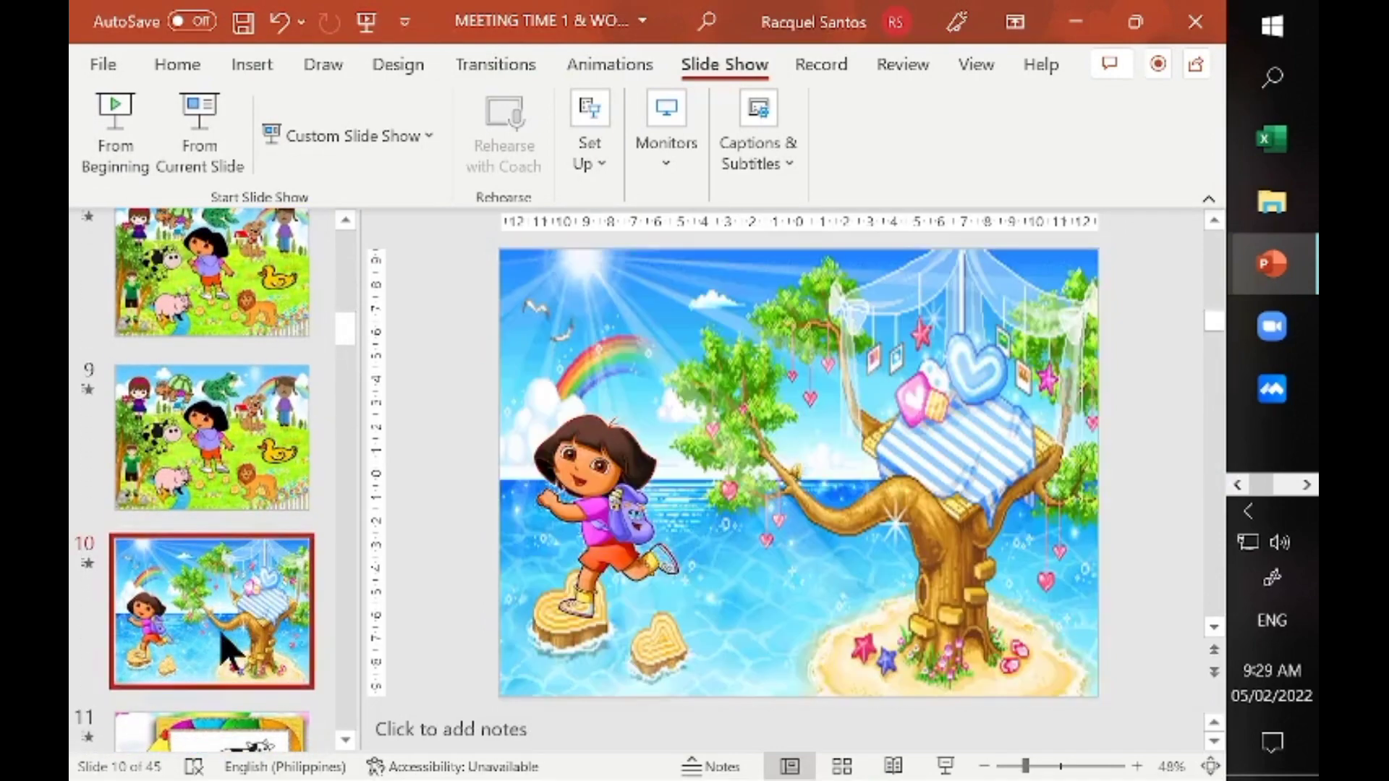
{"action": "left_click", "coordinate": [597, 543]}
{"action": "right_click", "coordinate": [600, 543]}
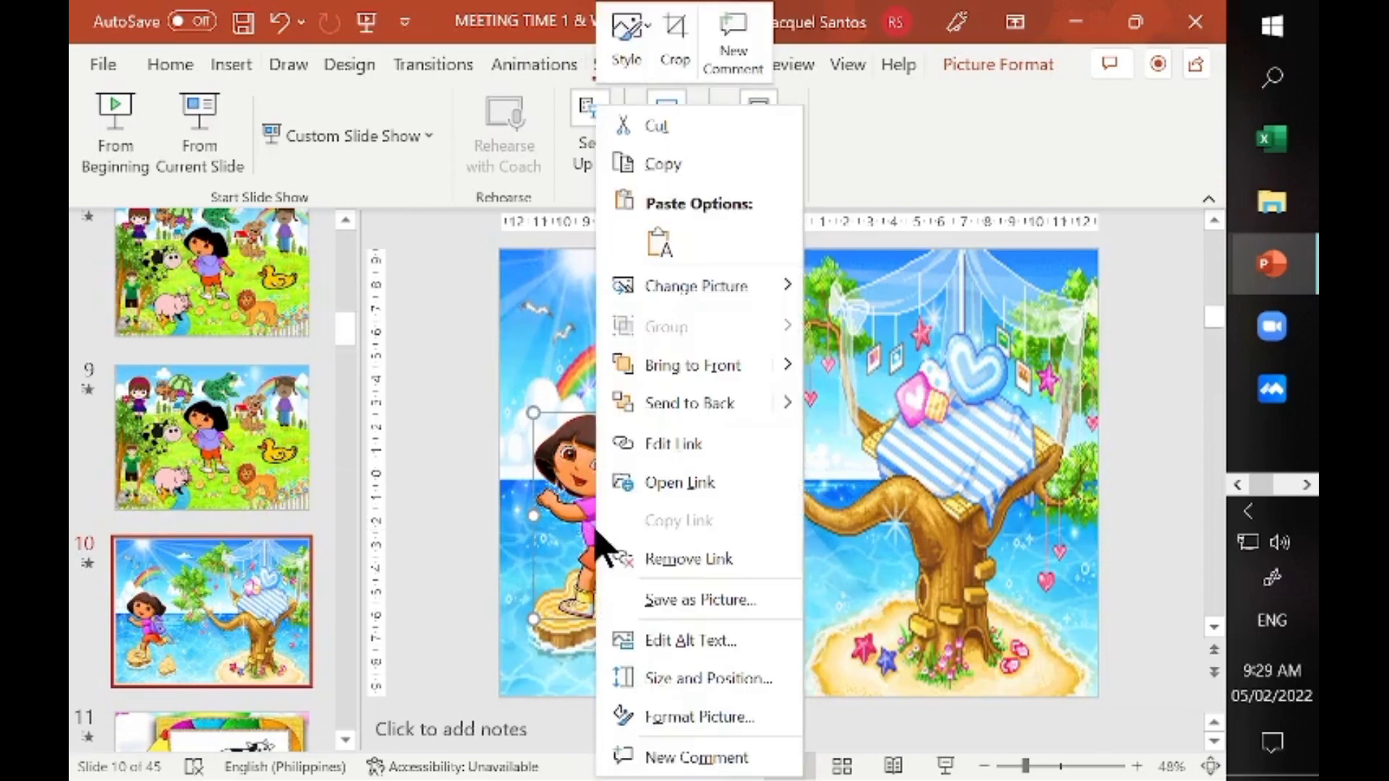
{"action": "right_click", "coordinate": [625, 548]}
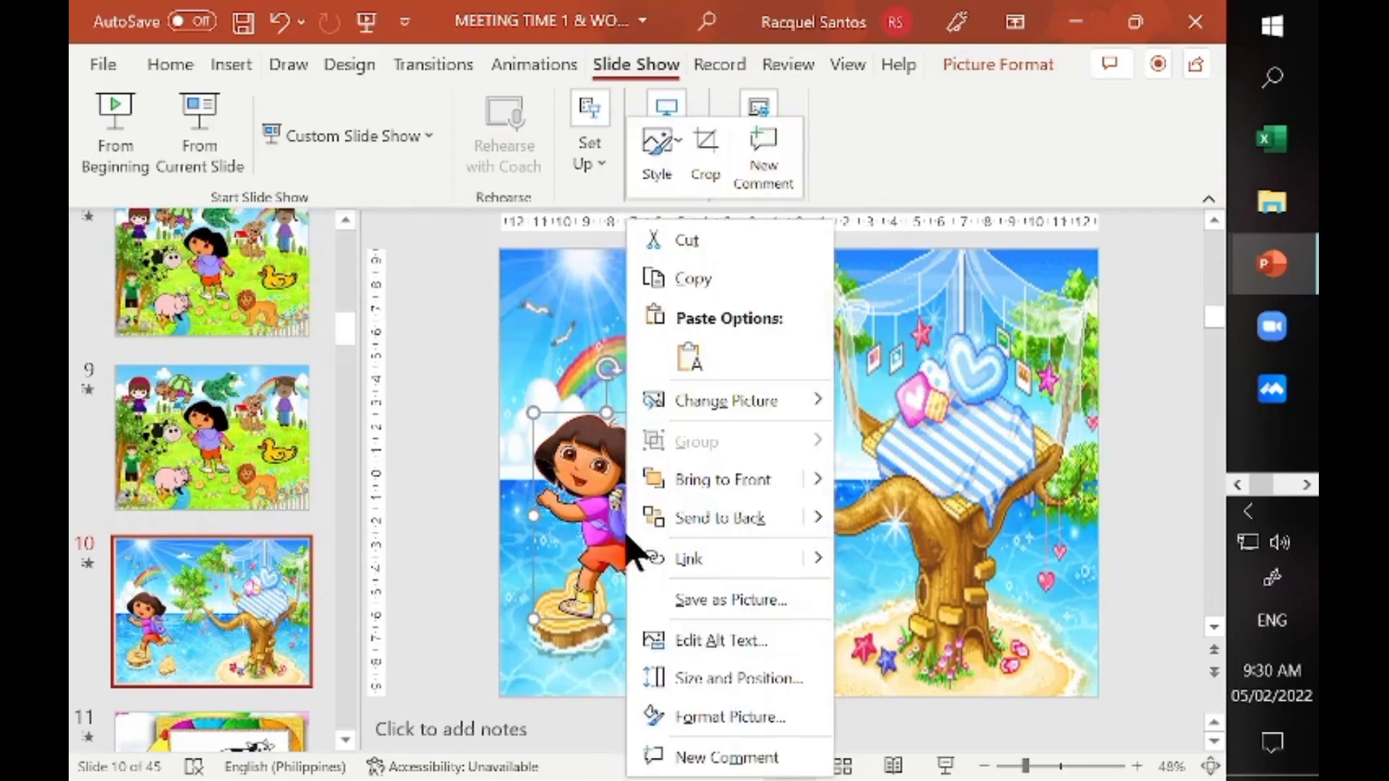
{"action": "left_click", "coordinate": [691, 565]}
{"action": "left_click", "coordinate": [136, 310]}
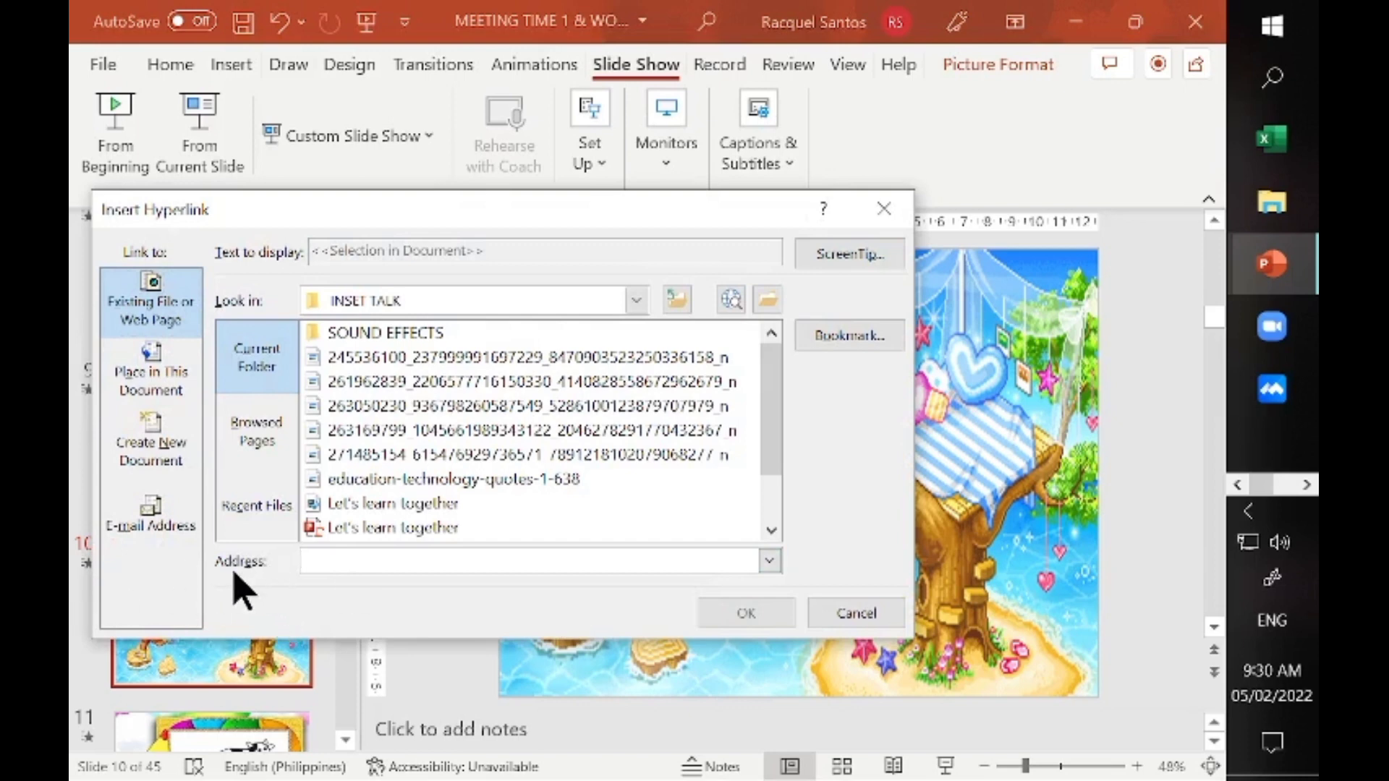
{"action": "left_click", "coordinate": [1237, 485]}
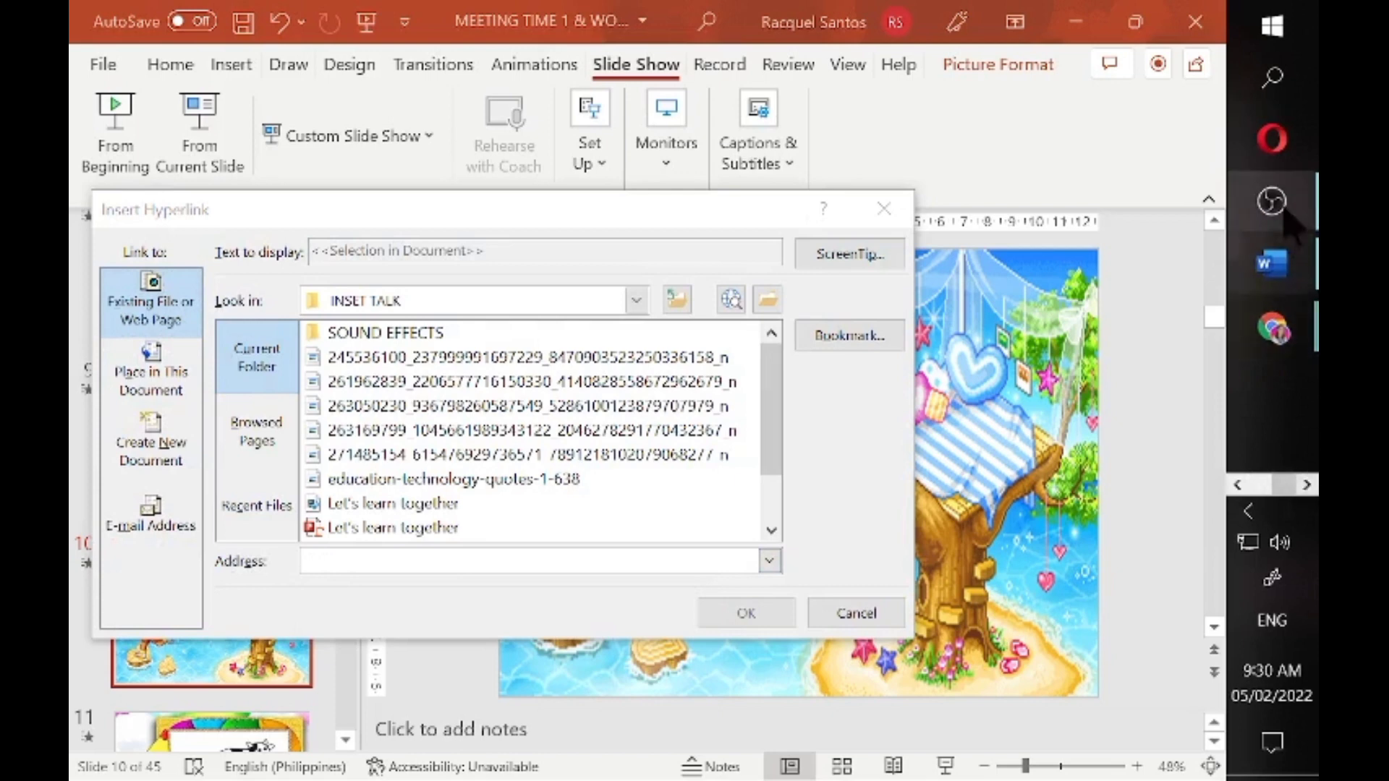
{"action": "mouse_move", "coordinate": [1273, 328]}
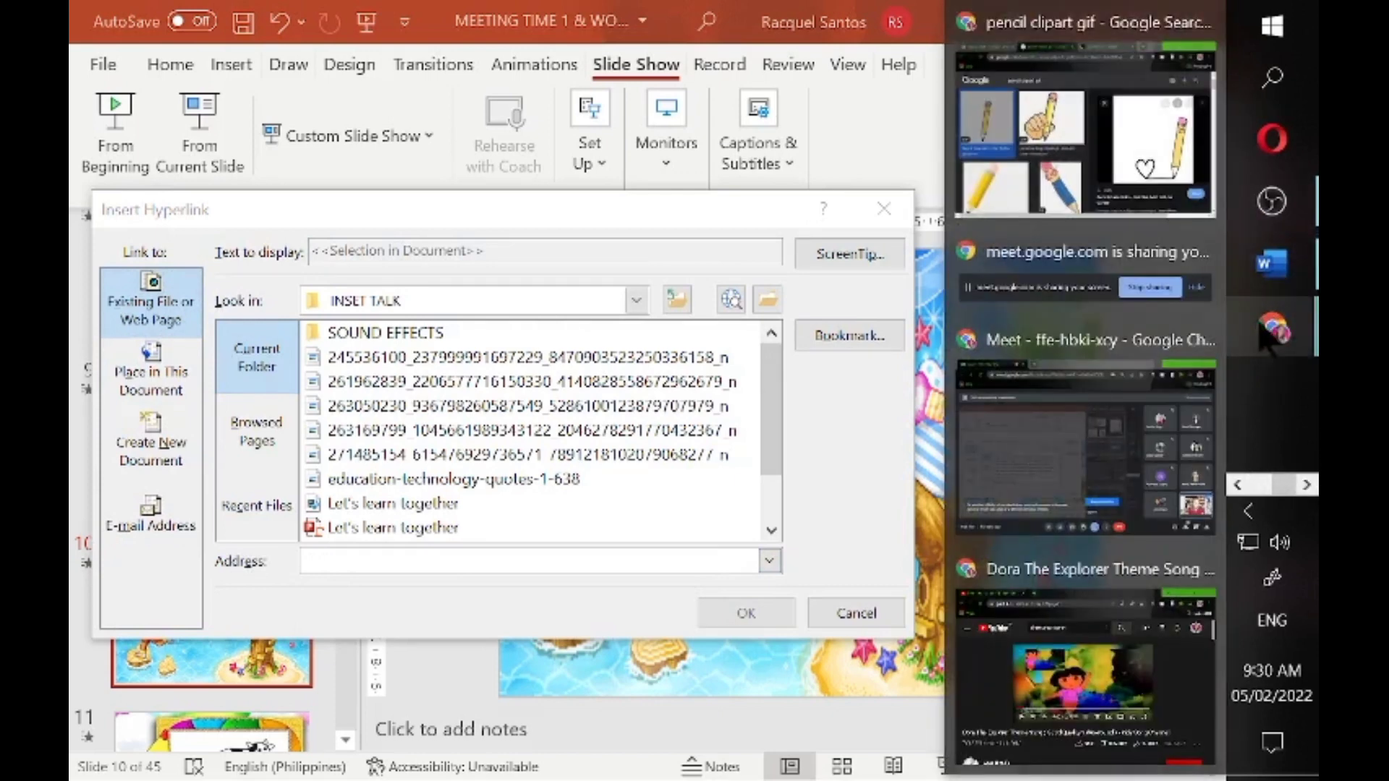
Search YouTube for 'dora the explorer' and copy the Dora's Night Light Adventure share link.
{"action": "left_click", "coordinate": [1082, 635]}
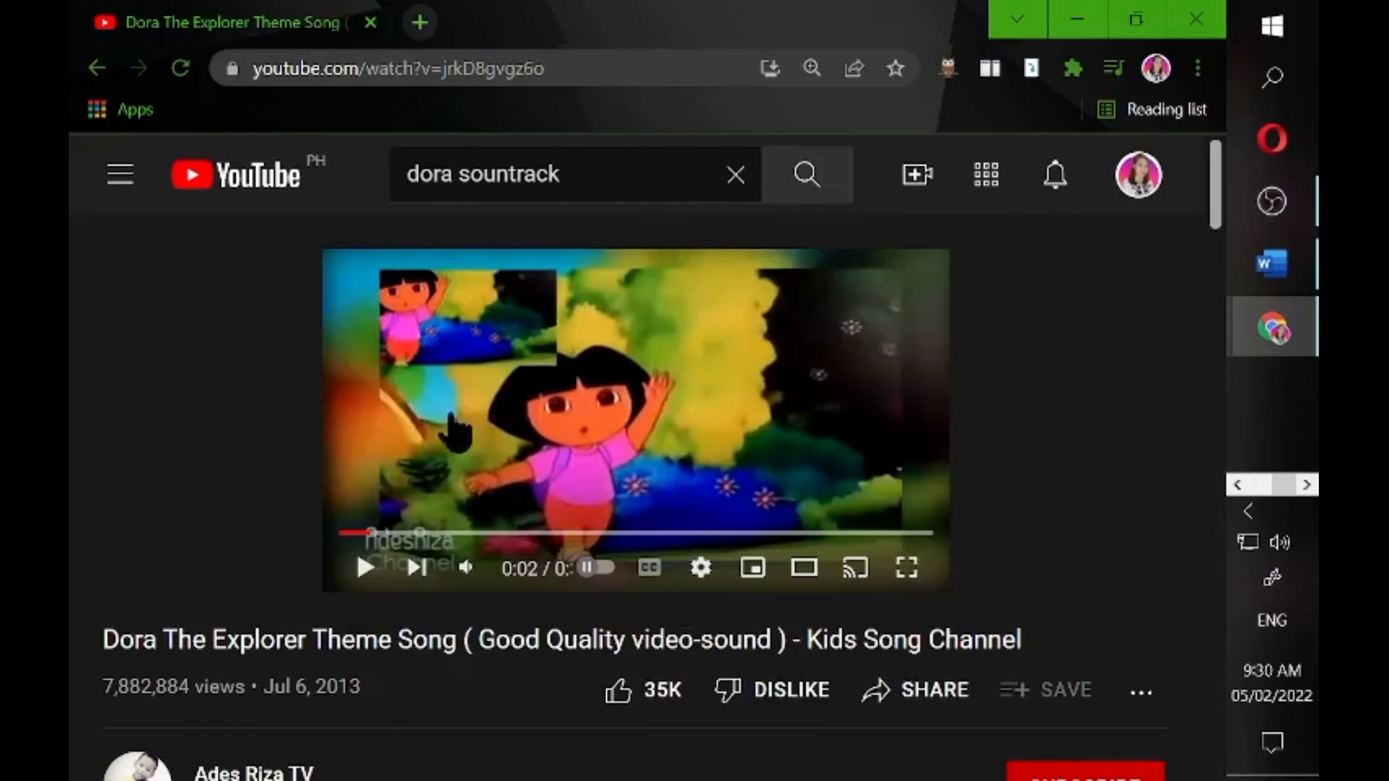
{"action": "double_click", "coordinate": [576, 170]}
{"action": "type", "text": "t"}
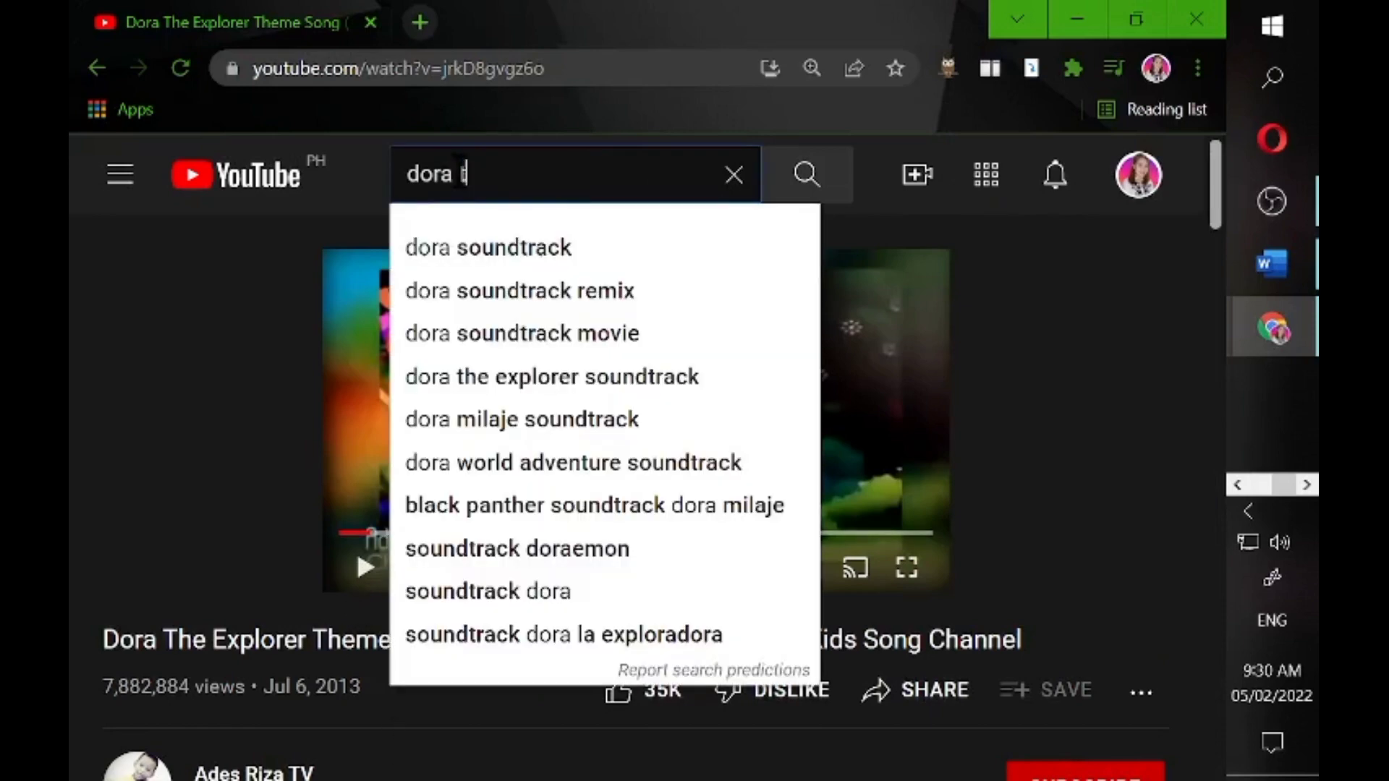
{"action": "type", "text": "he explorer"}
{"action": "key", "text": "Return"}
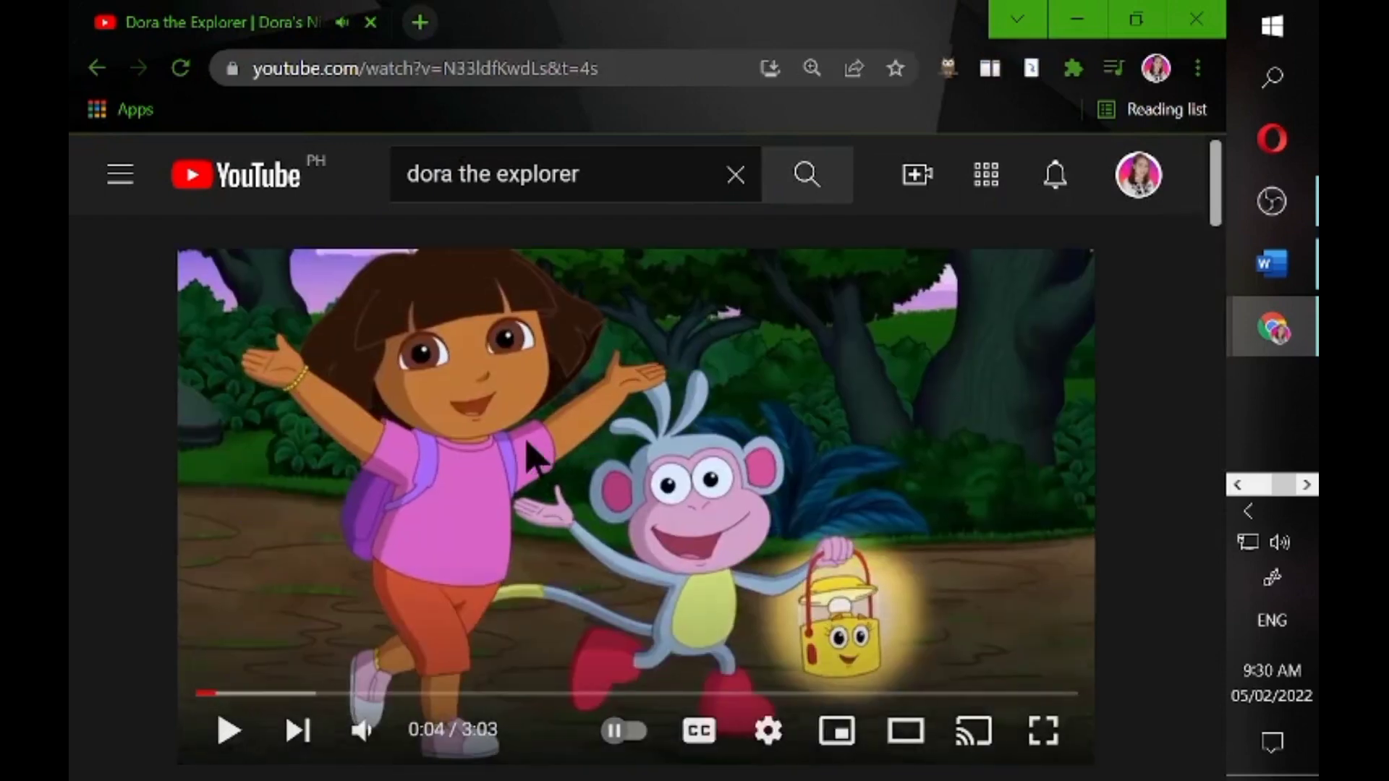
{"action": "right_click", "coordinate": [531, 455]}
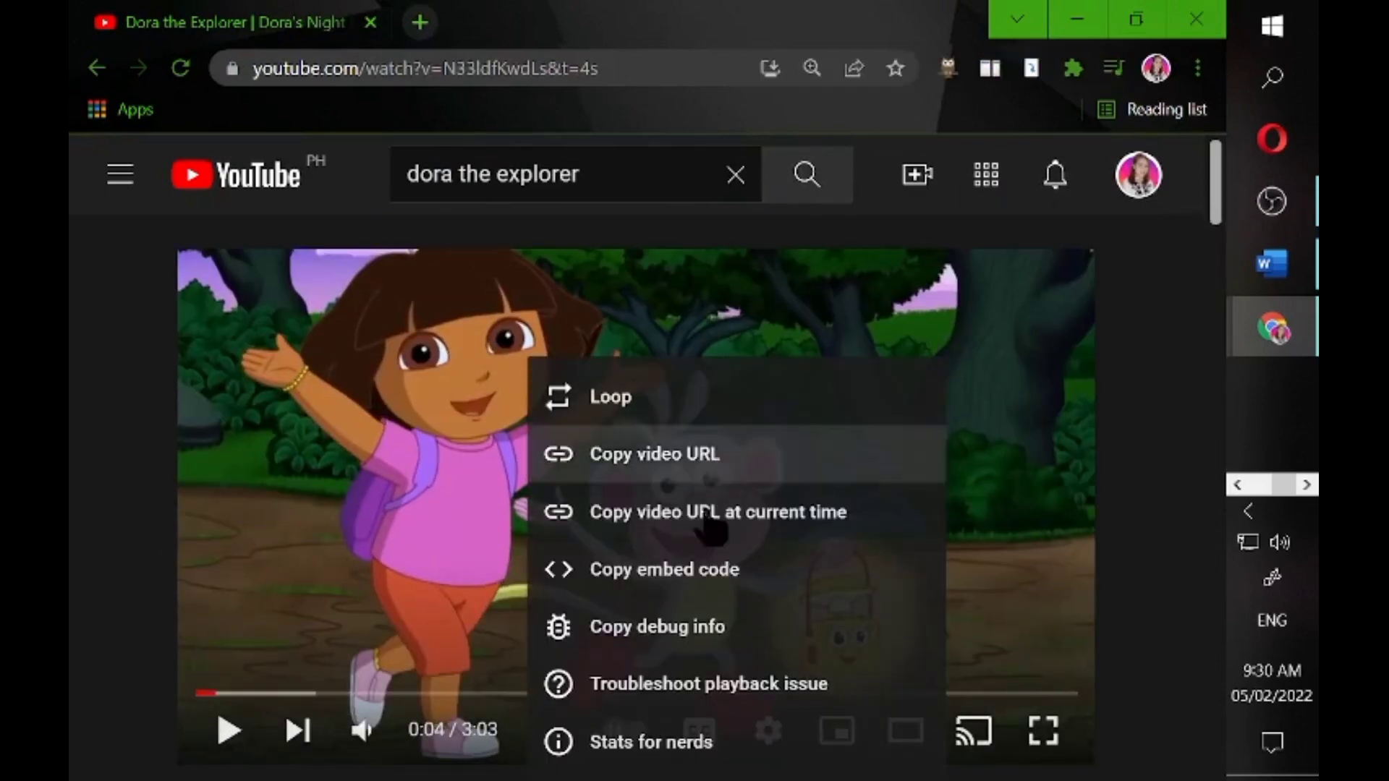
{"action": "left_click", "coordinate": [1155, 482]}
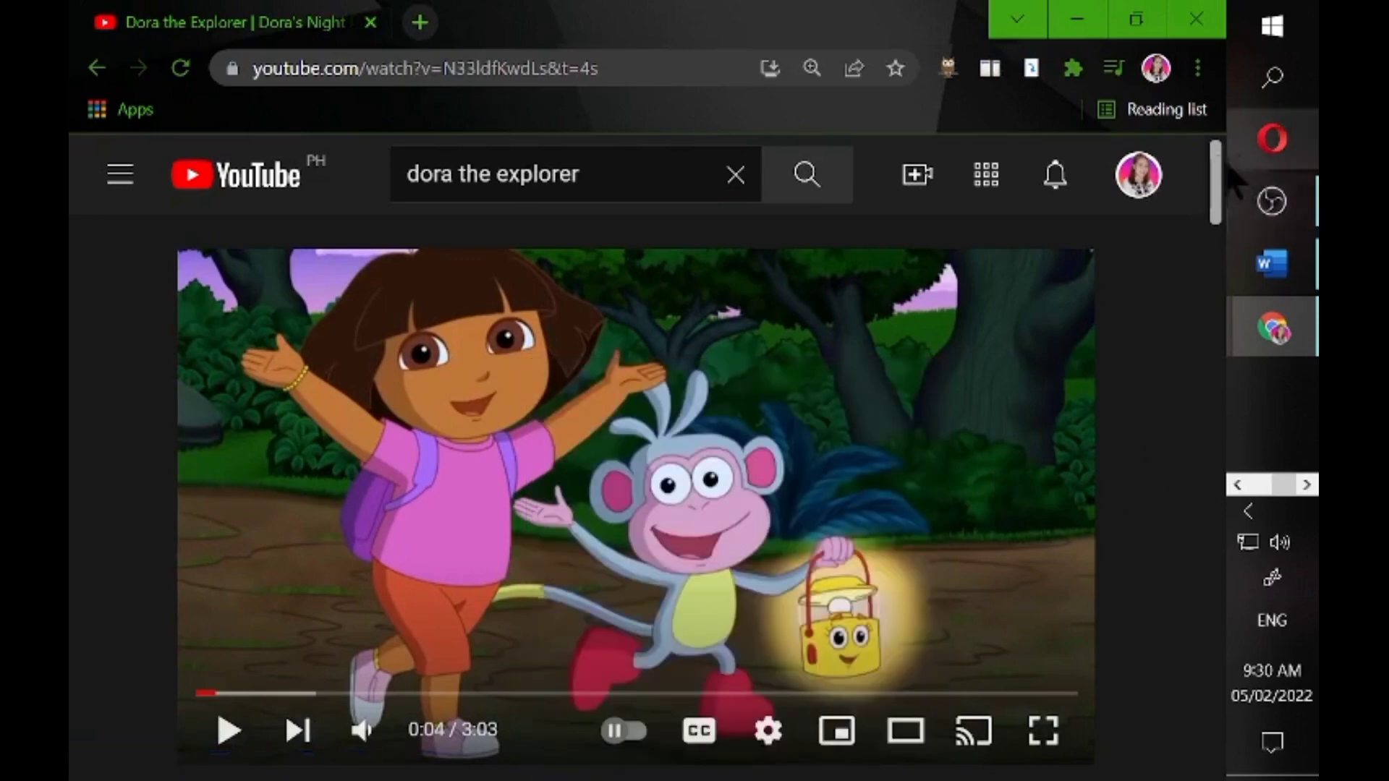
{"action": "scroll", "coordinate": [1215, 190], "scroll_direction": "down", "scroll_amount": 3}
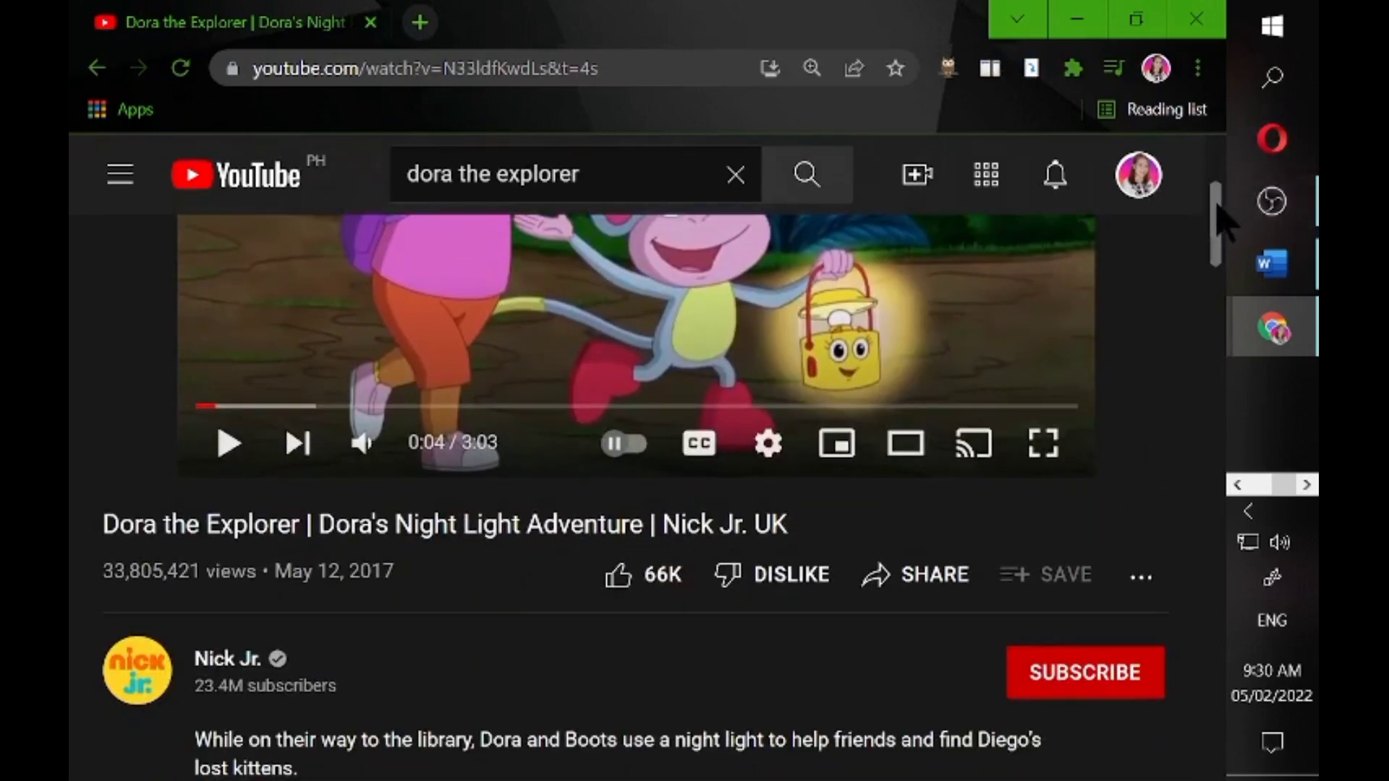
{"action": "left_click", "coordinate": [936, 580]}
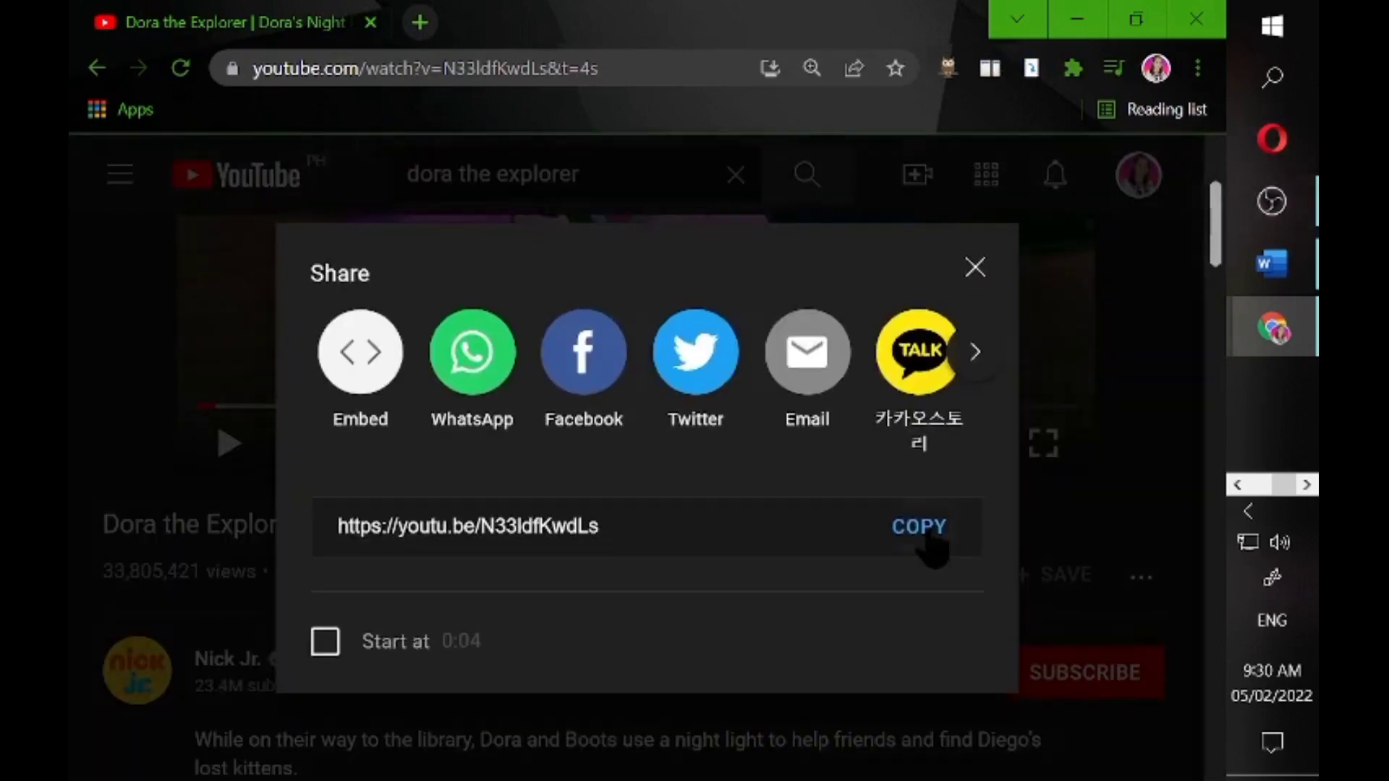
{"action": "left_click", "coordinate": [922, 529]}
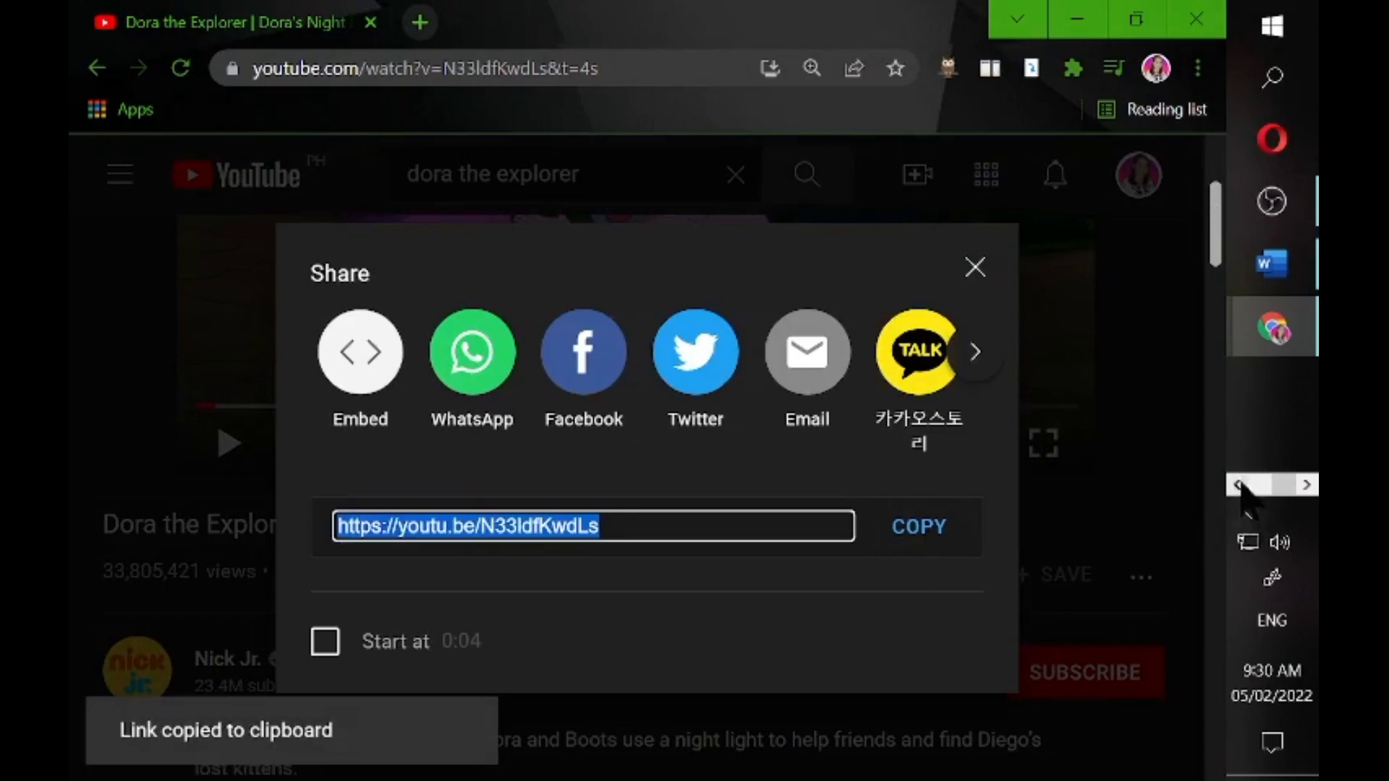
{"action": "left_click", "coordinate": [1238, 484]}
{"action": "mouse_move", "coordinate": [1271, 263]}
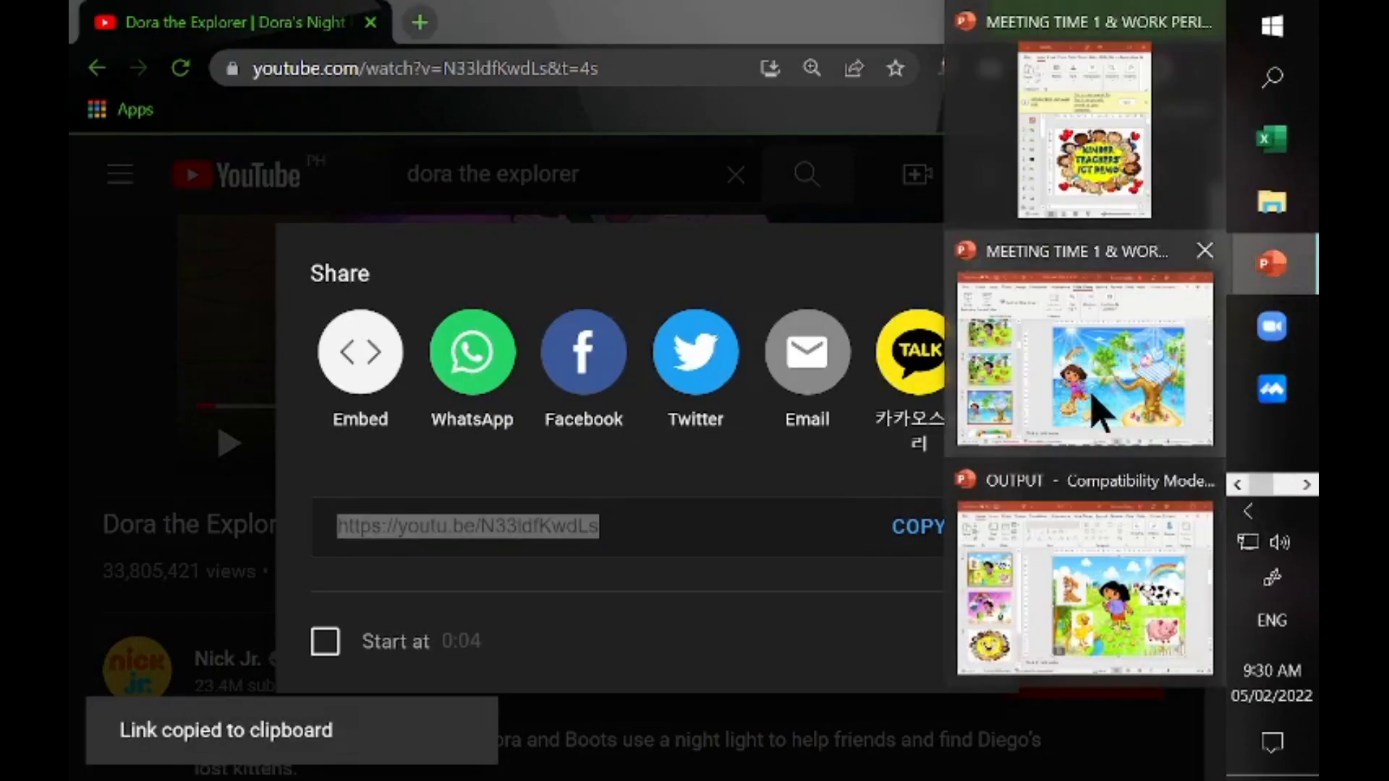
Link the Dora picture to the pasted YouTube URL and test it from slide 10.
{"action": "left_click", "coordinate": [1096, 401]}
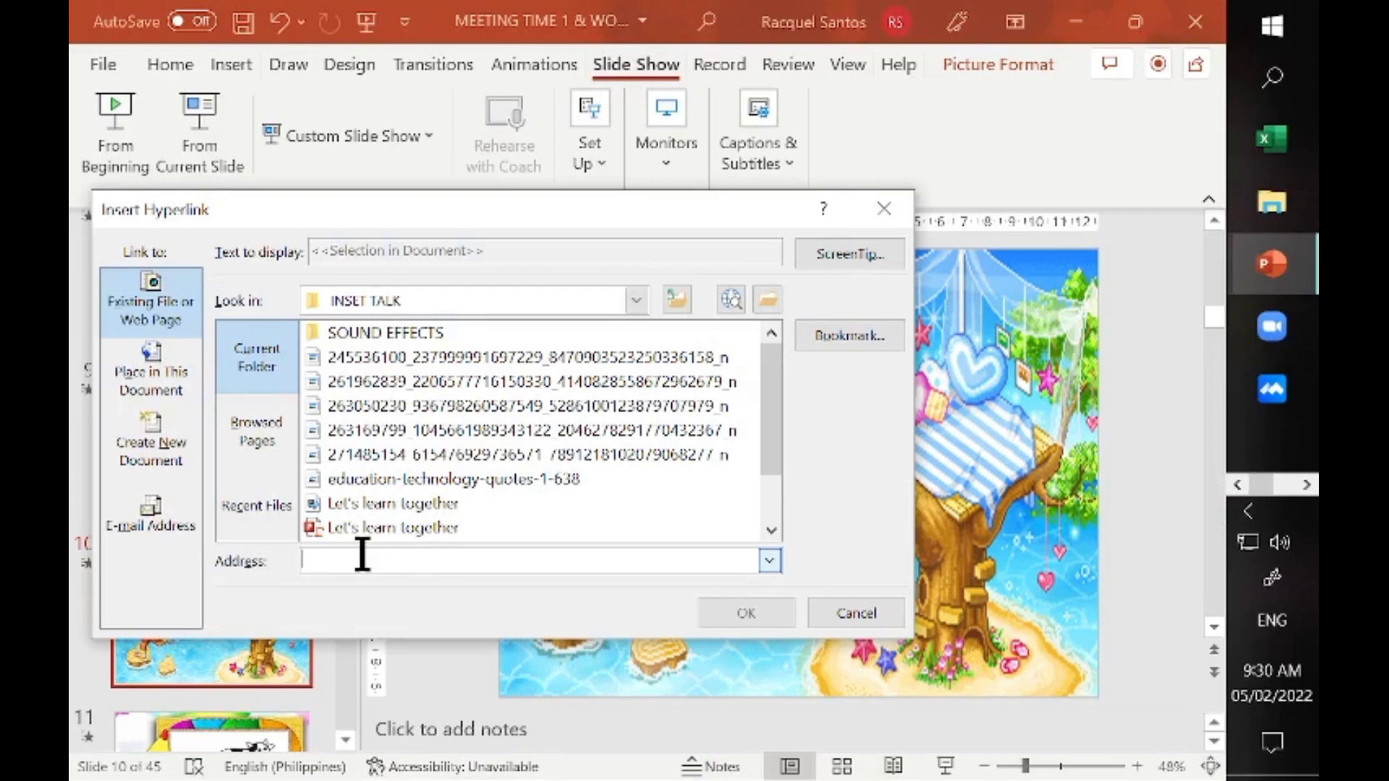
{"action": "key", "text": "ctrl+v"}
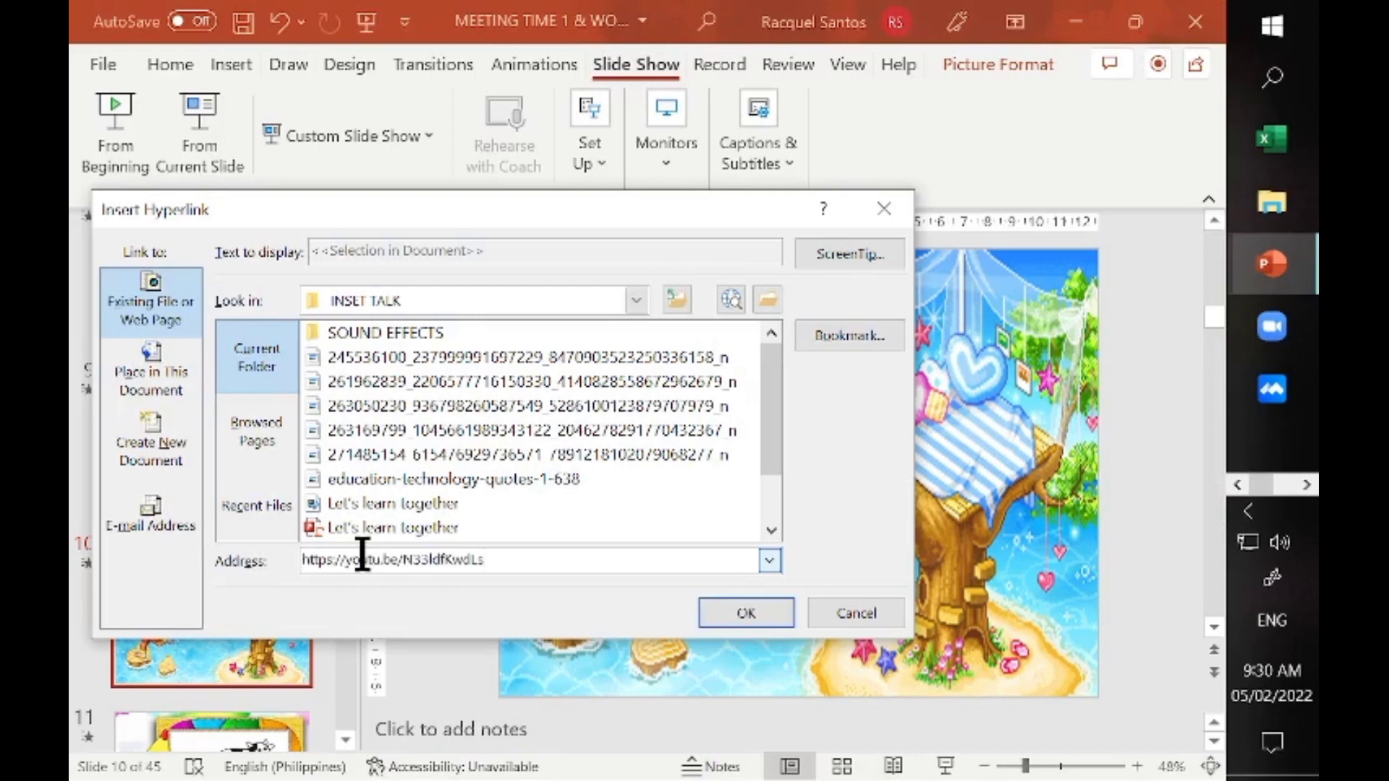
{"action": "left_click", "coordinate": [712, 617]}
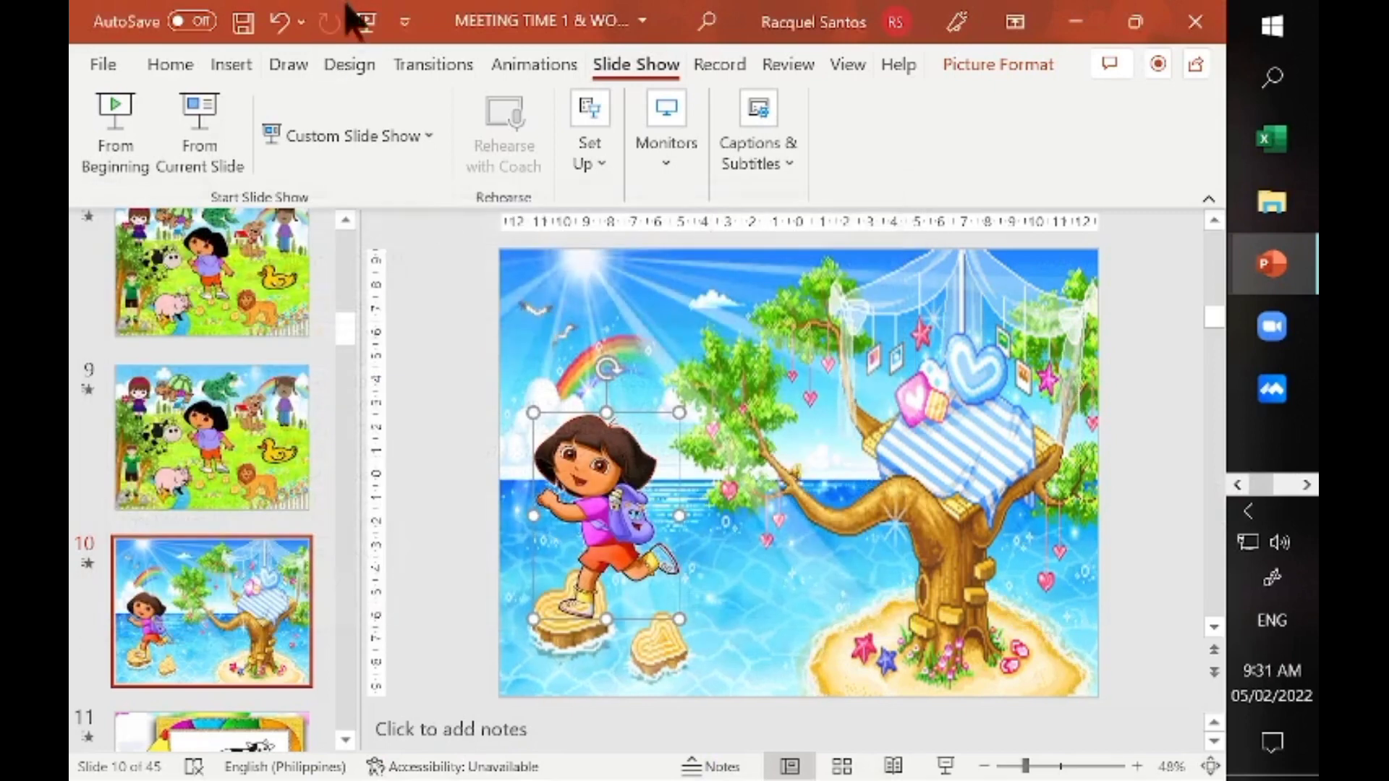
{"action": "left_click", "coordinate": [202, 157]}
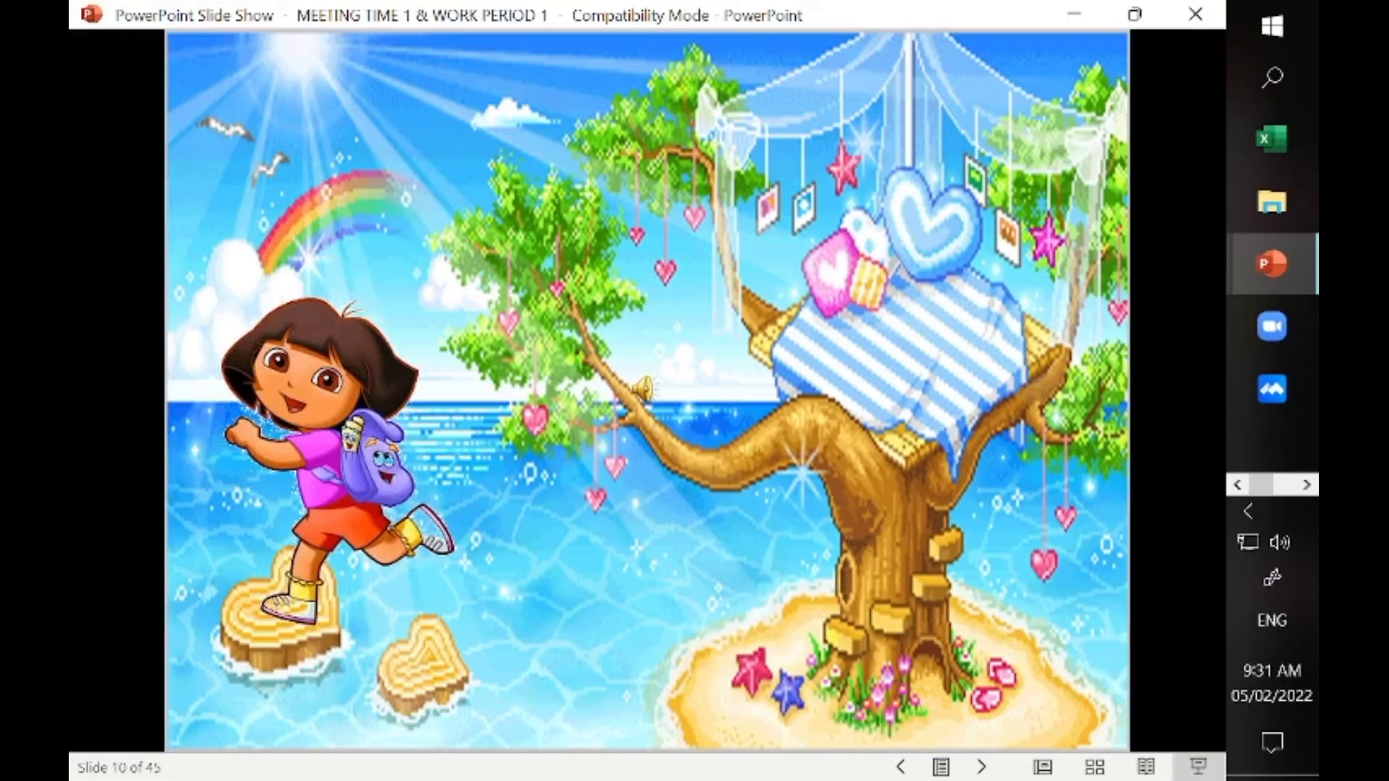
{"action": "left_click", "coordinate": [339, 494]}
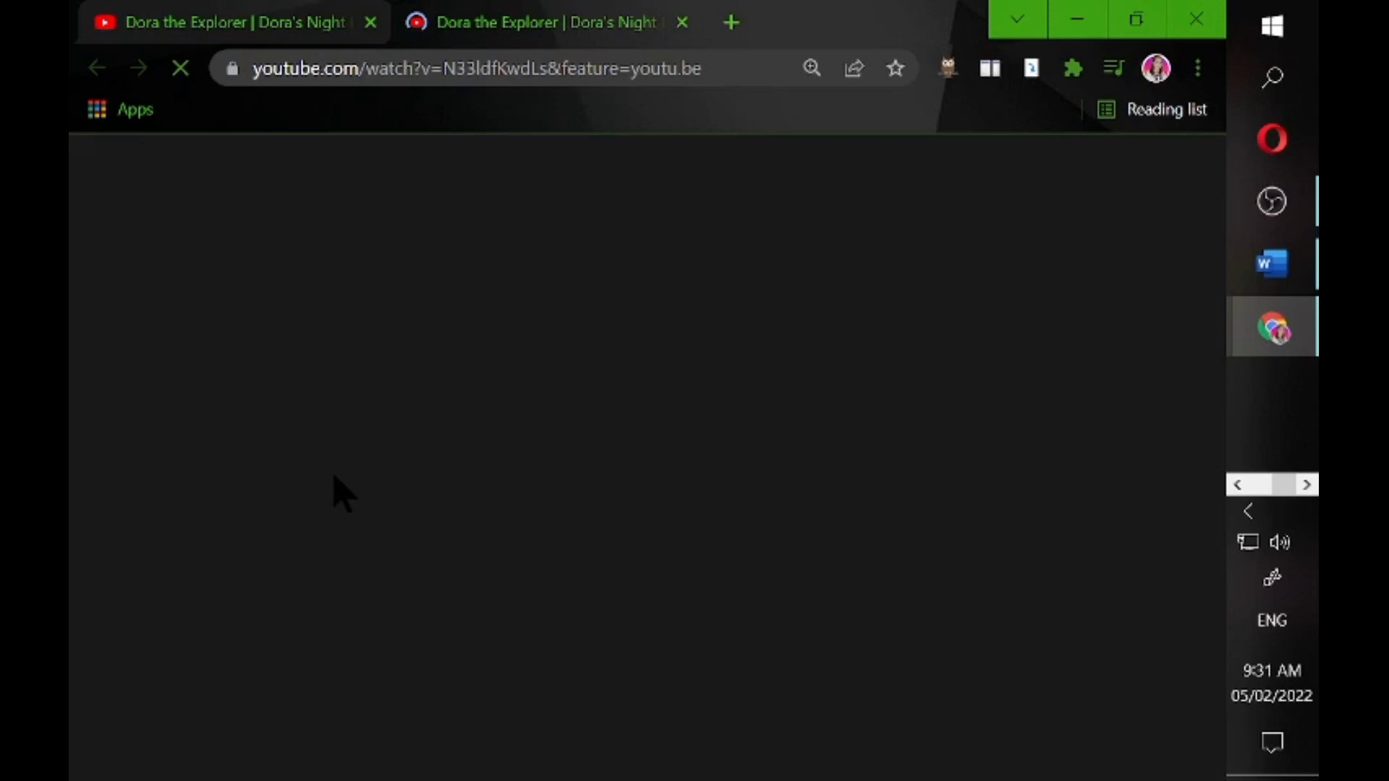
{"action": "key", "text": "ctrl+w"}
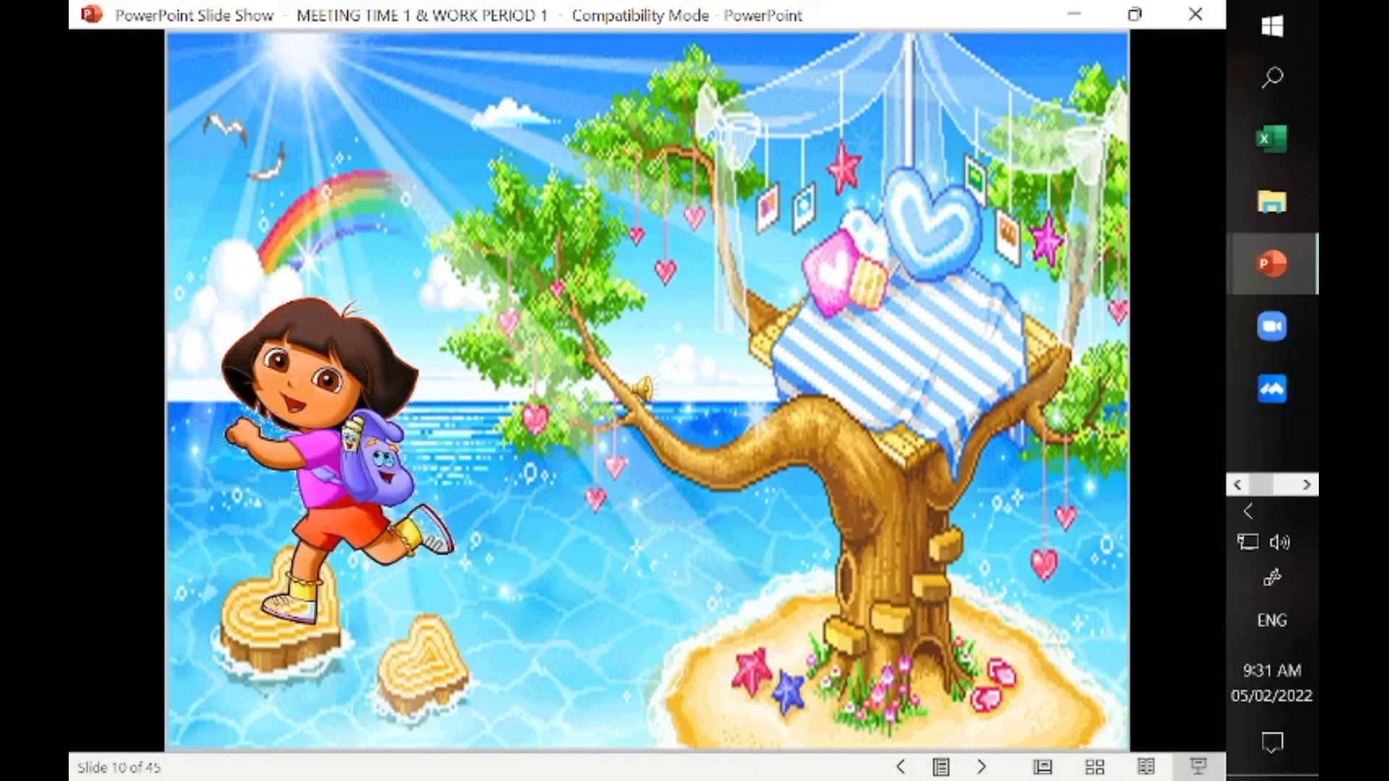
Advance the slide show through the letter B word slides to slide 28.
{"action": "left_click", "coordinate": [980, 768]}
{"action": "left_click", "coordinate": [980, 767]}
{"action": "left_click", "coordinate": [980, 767]}
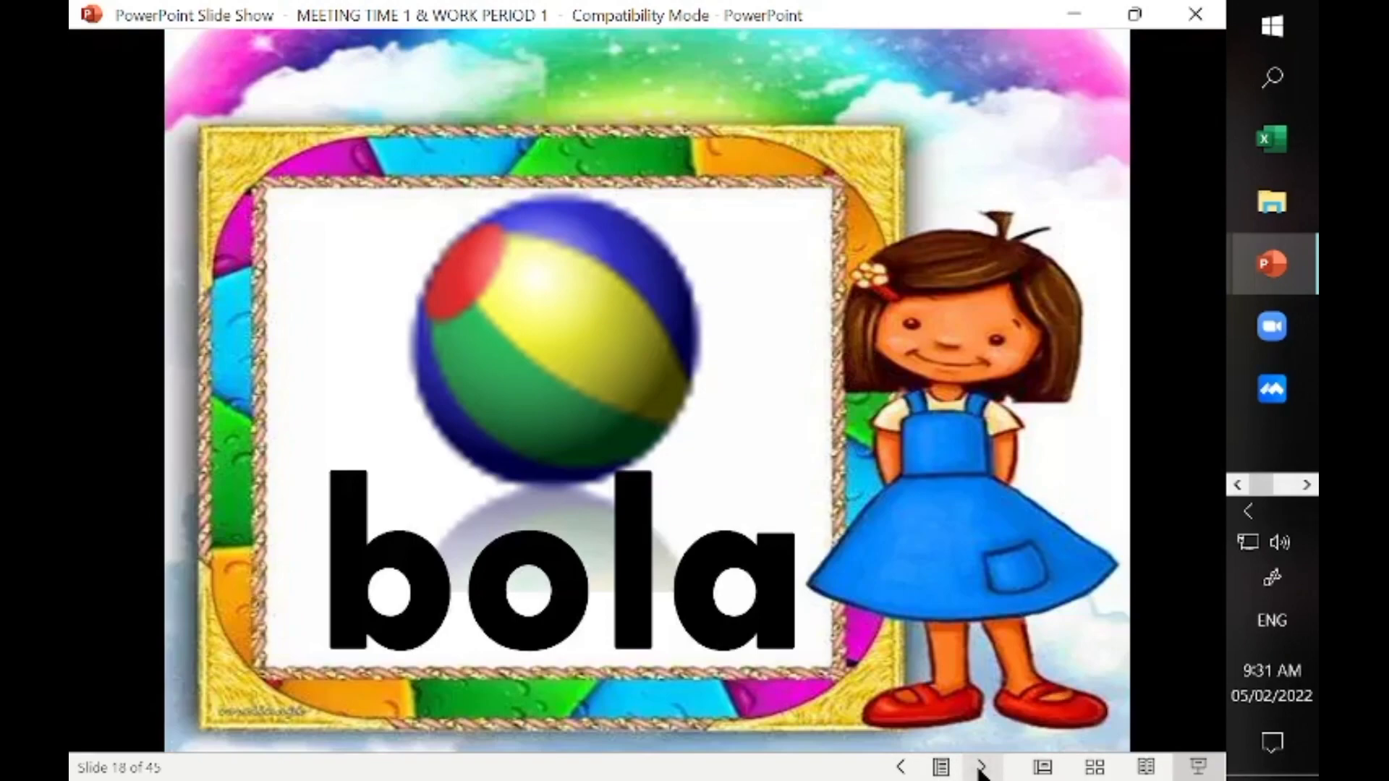
{"action": "left_click", "coordinate": [980, 767]}
{"action": "left_click", "coordinate": [979, 767]}
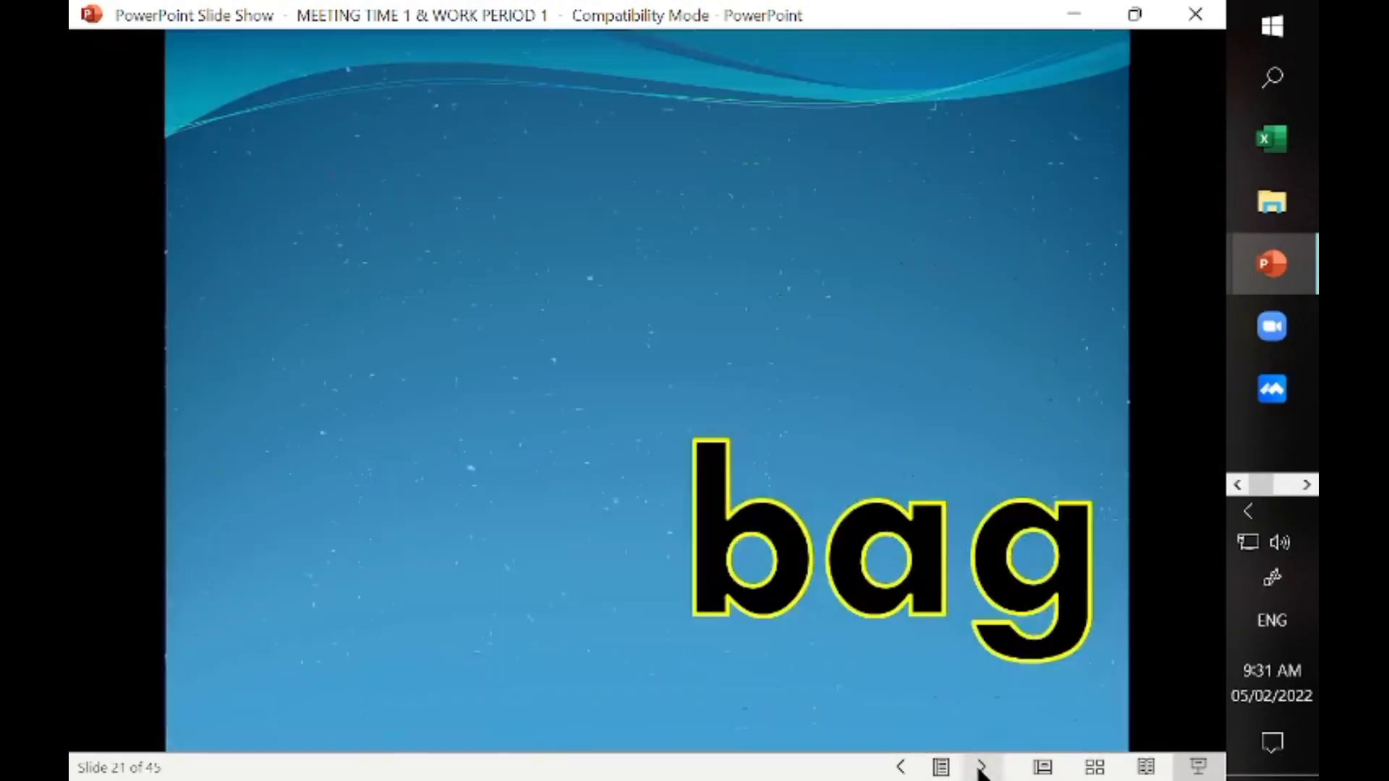
{"action": "left_click", "coordinate": [980, 767]}
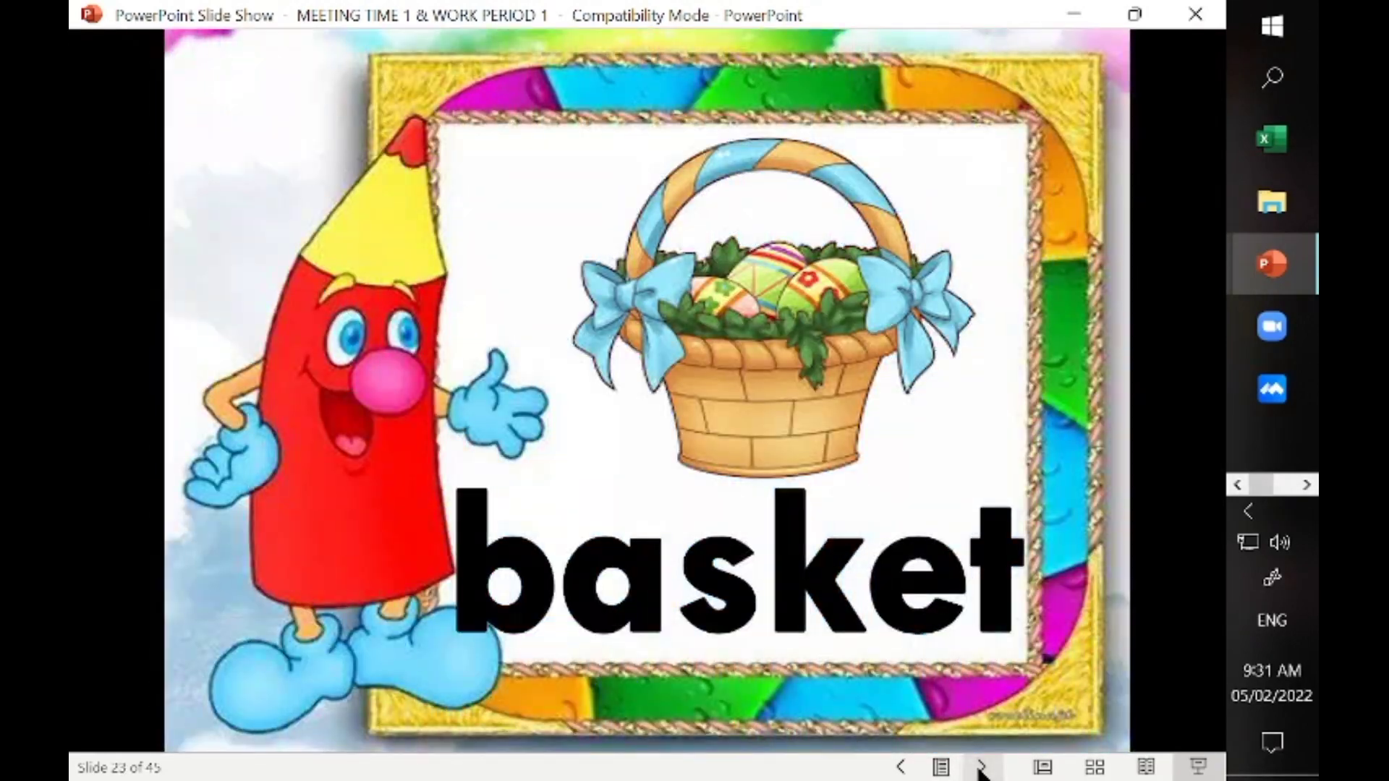
{"action": "left_click", "coordinate": [980, 767]}
{"action": "left_click", "coordinate": [980, 768]}
{"action": "left_click", "coordinate": [980, 767]}
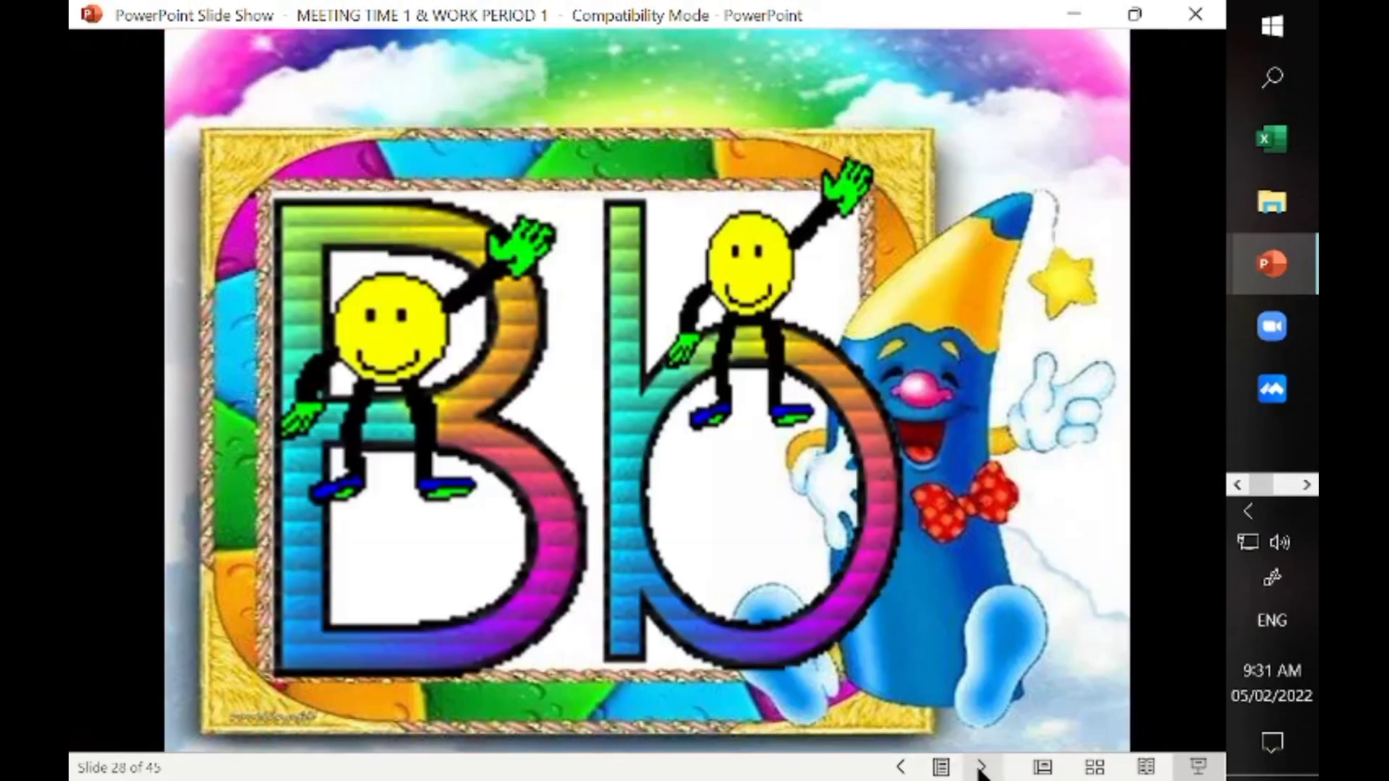
{"action": "left_click", "coordinate": [980, 768]}
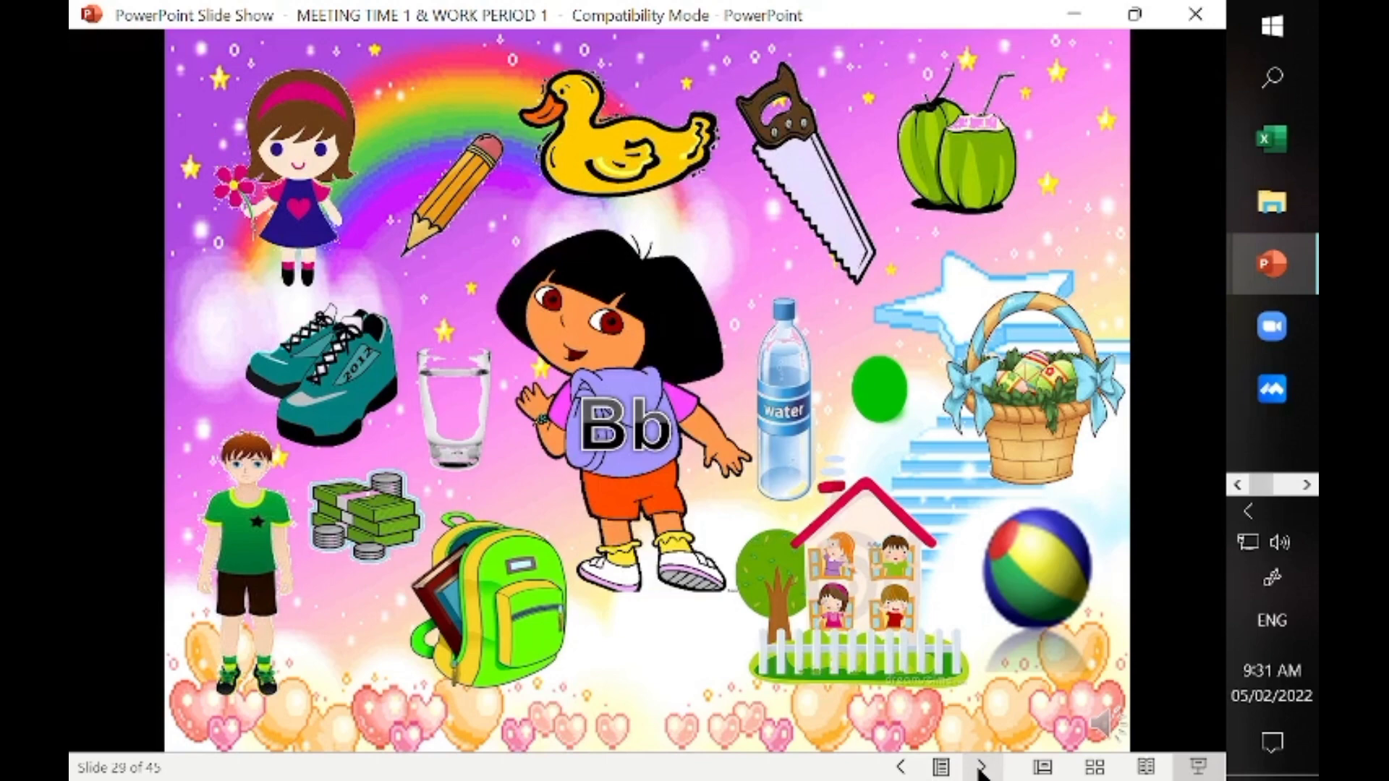
Exit the slide show and select slide 29, the Dora picture slide, in the thumbnail pane.
{"action": "key", "text": "Escape"}
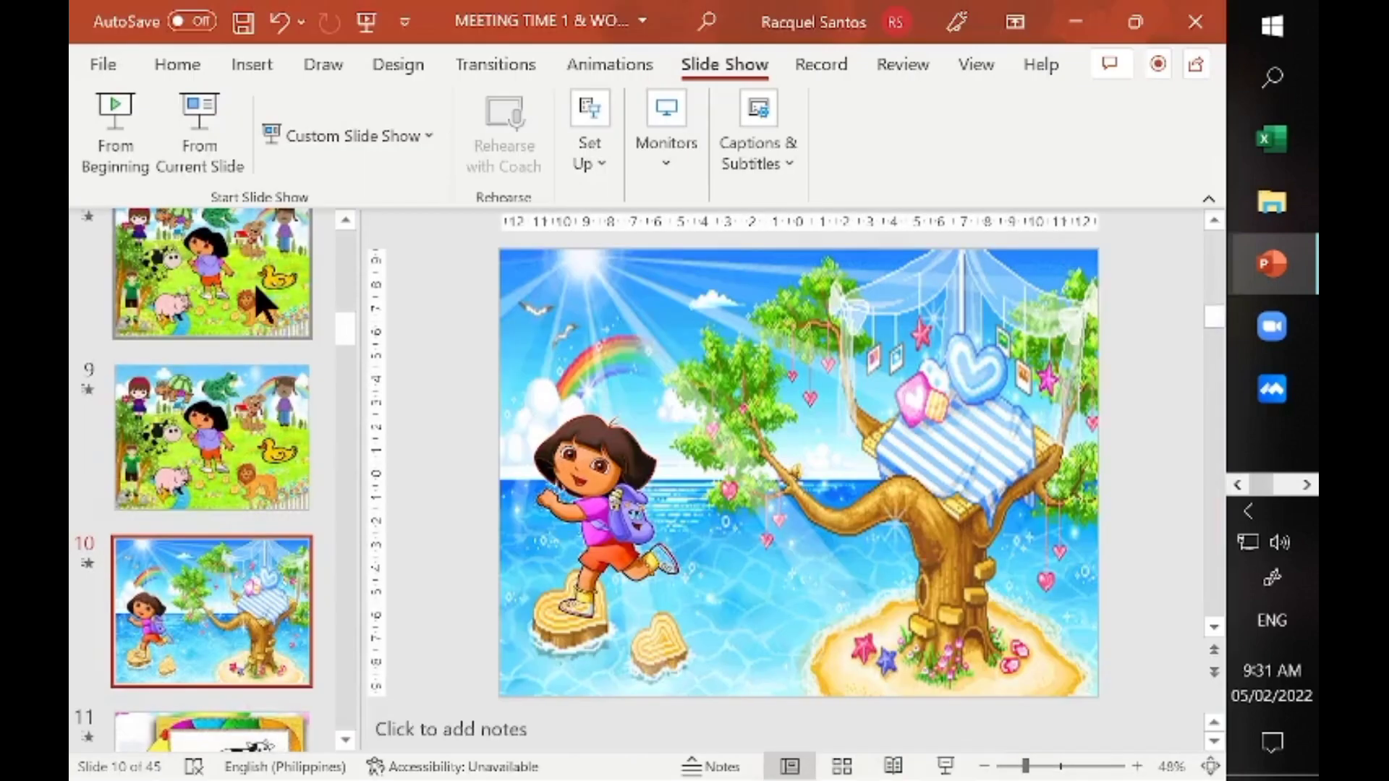
{"action": "left_click", "coordinate": [241, 295]}
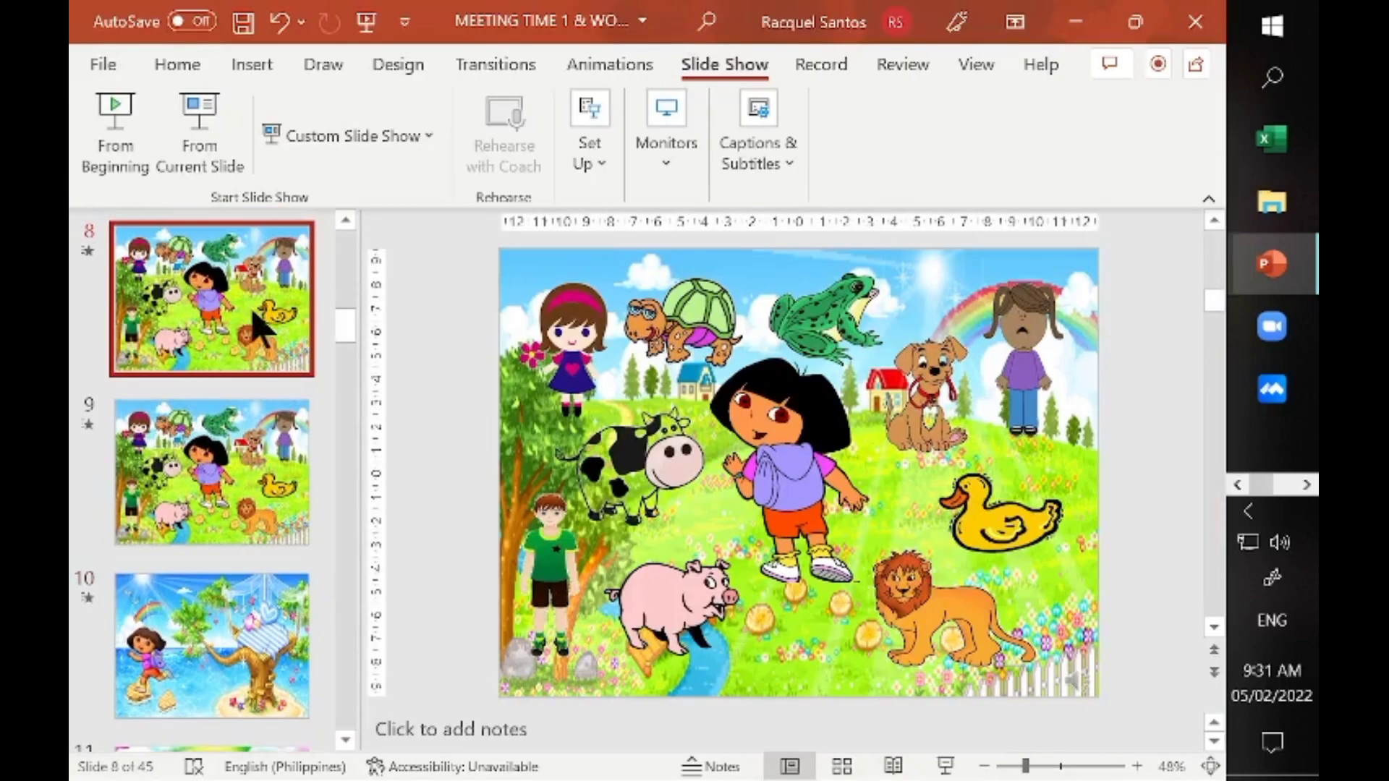
{"action": "left_click", "coordinate": [215, 529]}
{"action": "mouse_move", "coordinate": [343, 326]}
{"action": "left_mouse_down"}
{"action": "mouse_move", "coordinate": [345, 571]}
{"action": "mouse_move", "coordinate": [350, 534]}
{"action": "left_mouse_up"}
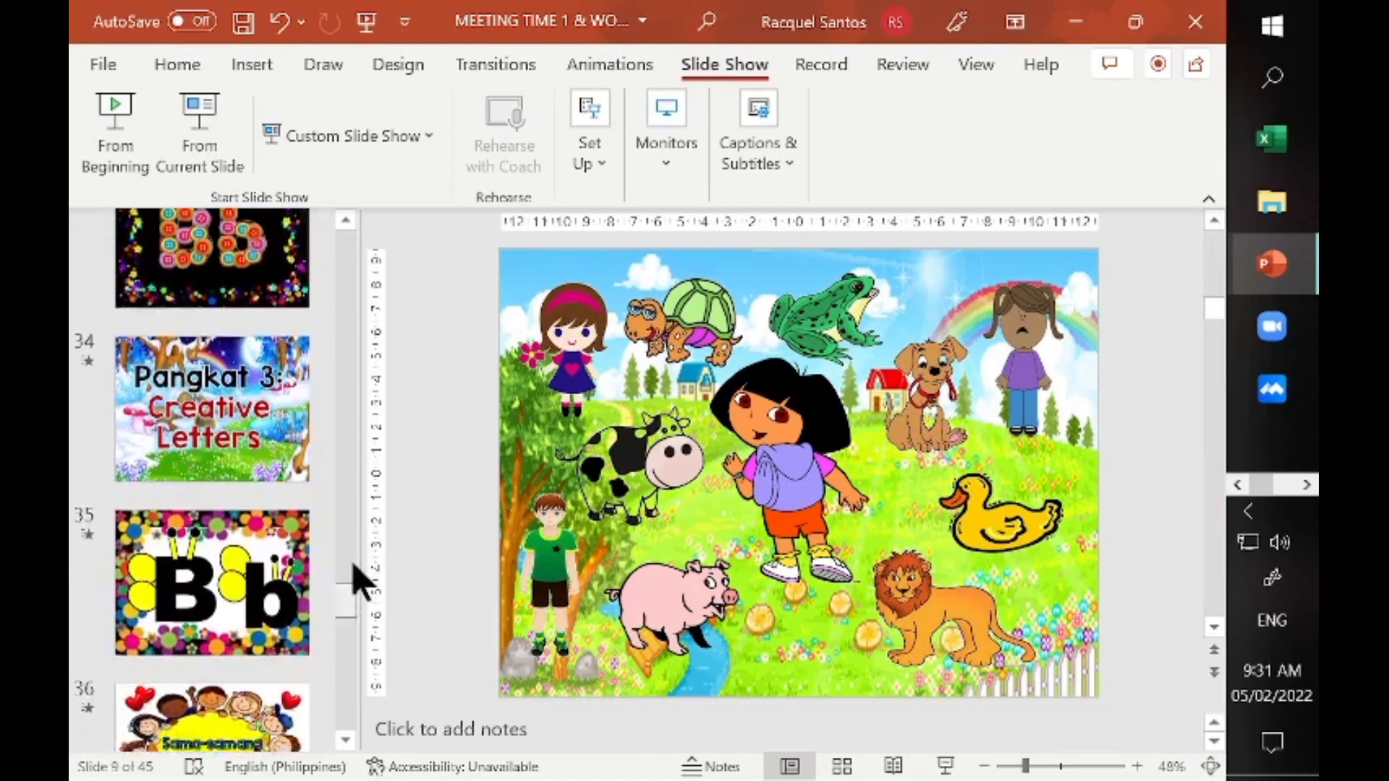
{"action": "left_click", "coordinate": [256, 554]}
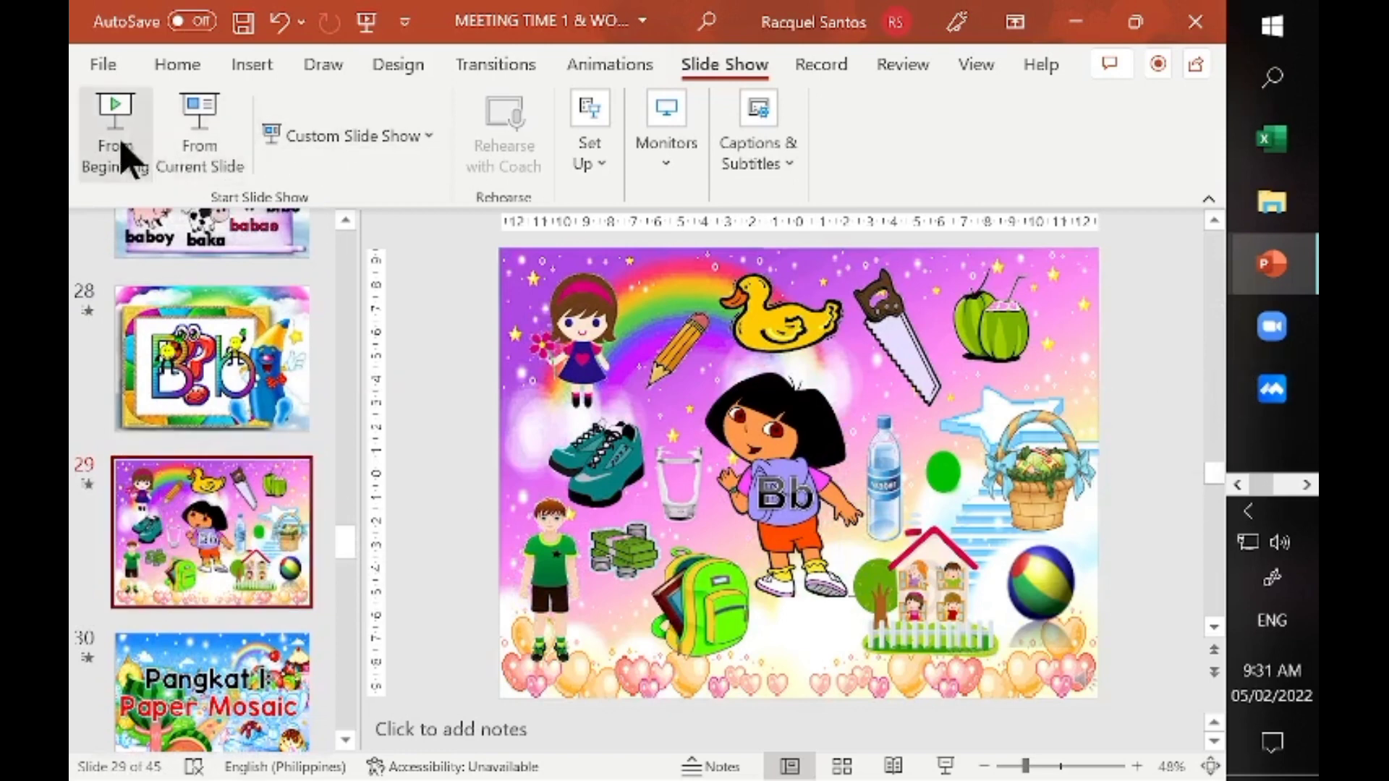
Present from slide 29, testing the backpack and thumbs-down picture links and returning each time.
{"action": "left_click", "coordinate": [200, 130]}
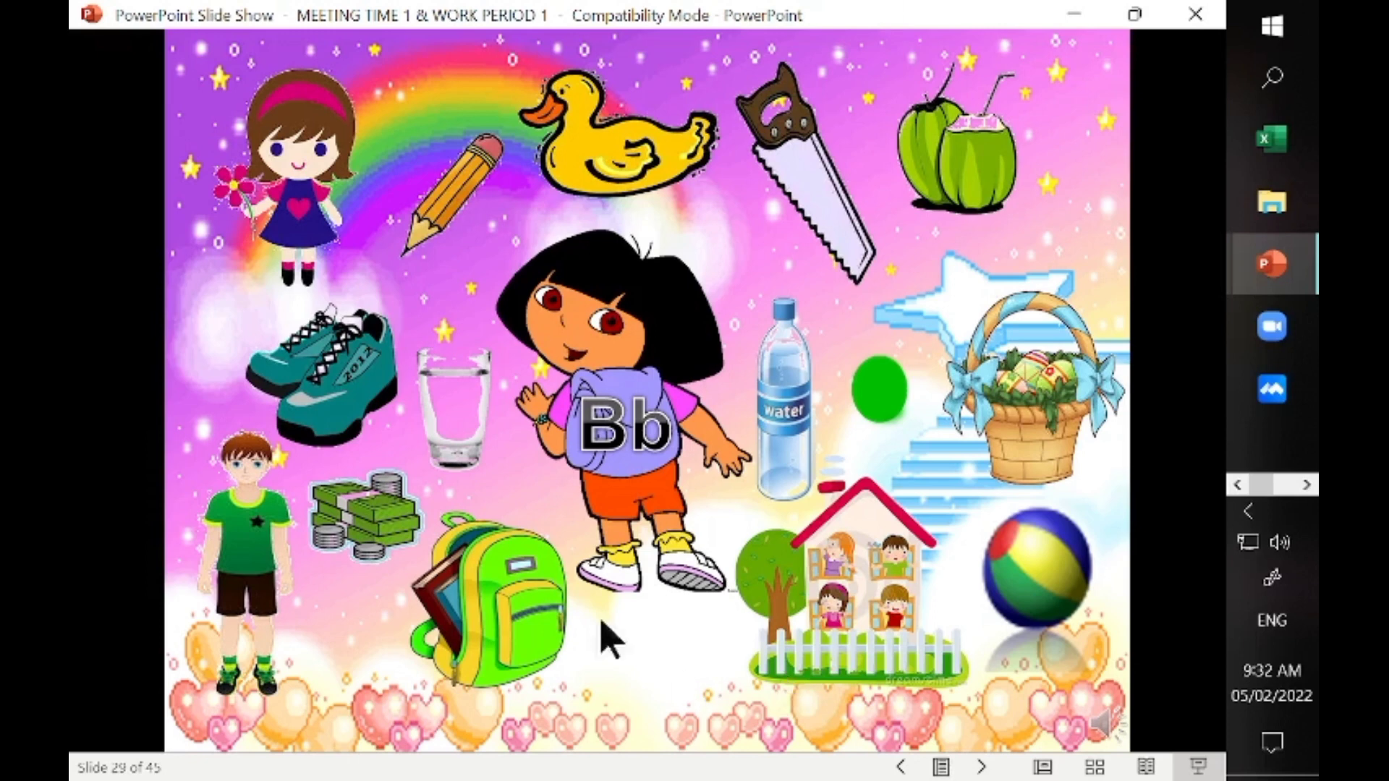
{"action": "left_click", "coordinate": [505, 586]}
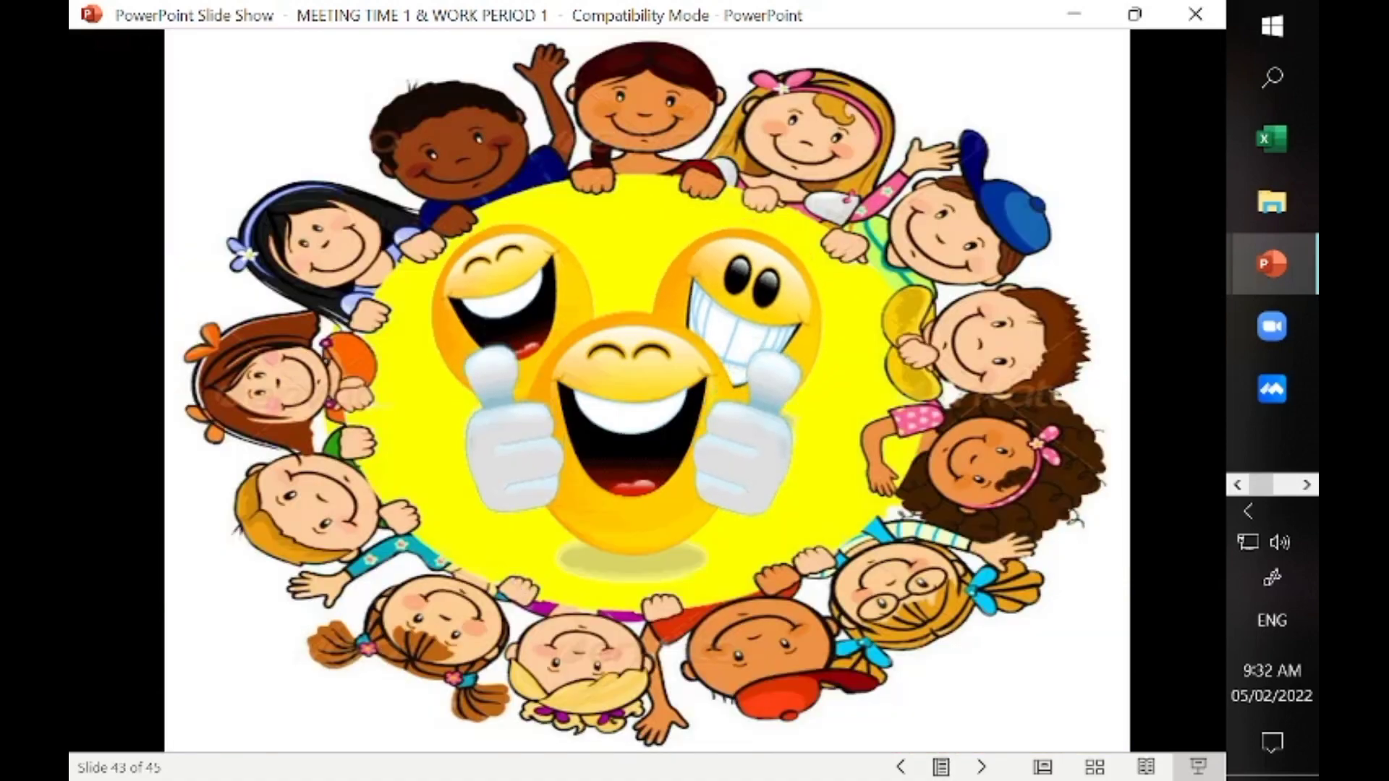
{"action": "left_click", "coordinate": [913, 565]}
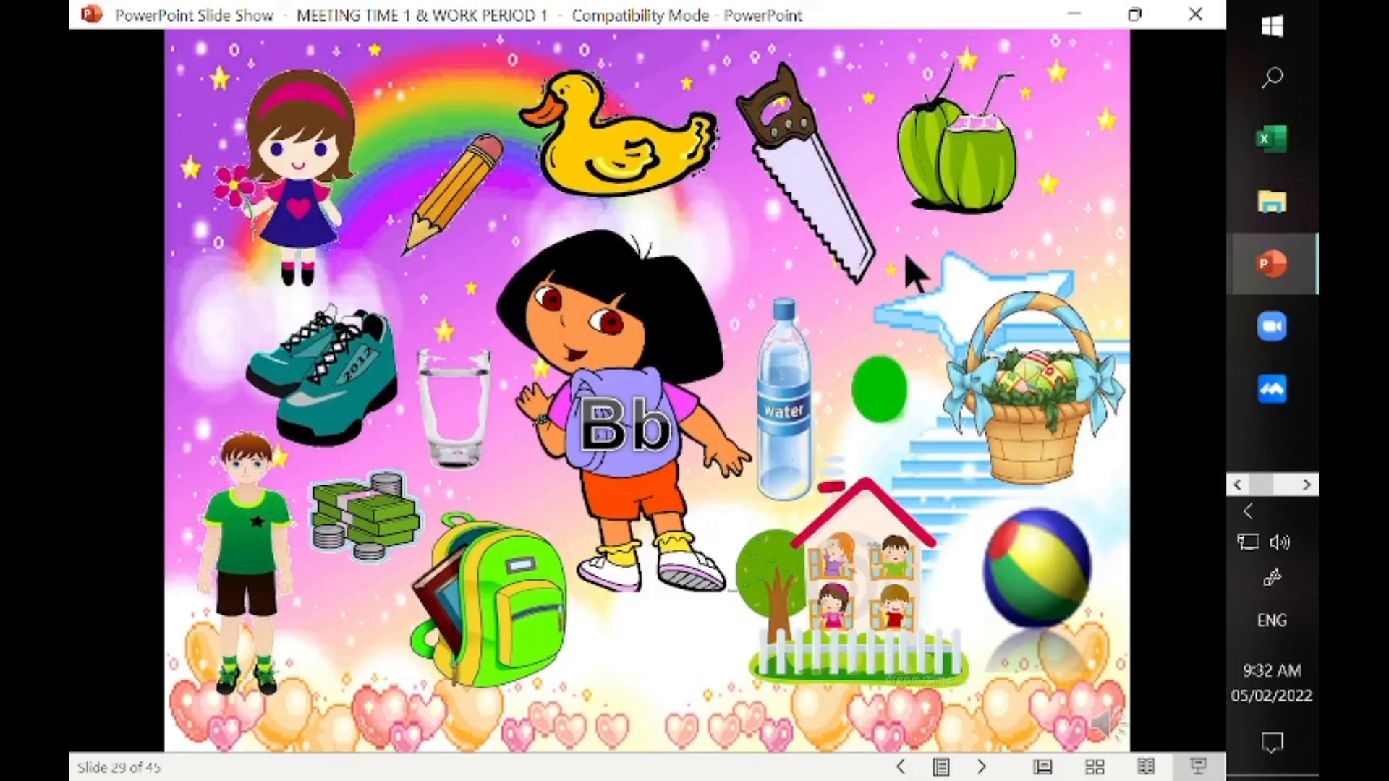
{"action": "left_click", "coordinate": [829, 195]}
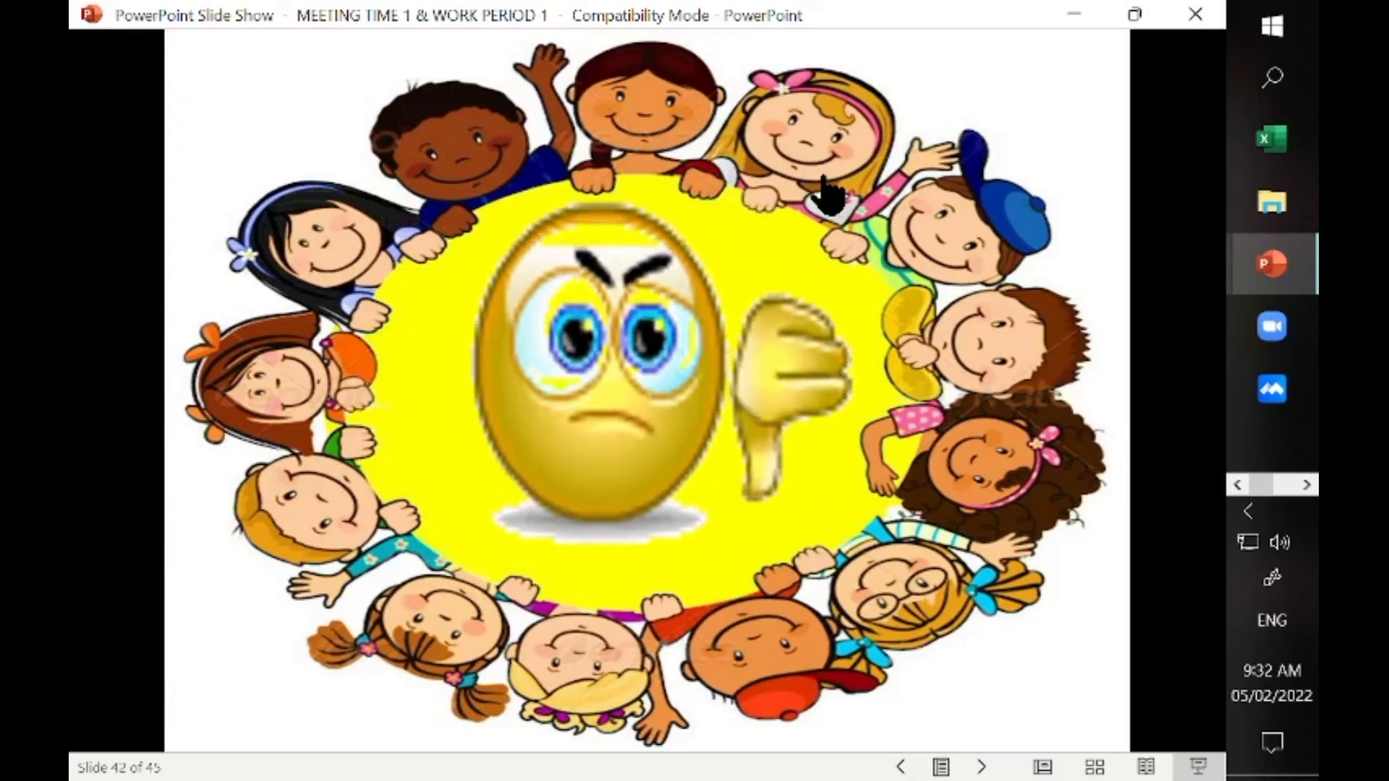
{"action": "left_click", "coordinate": [909, 443]}
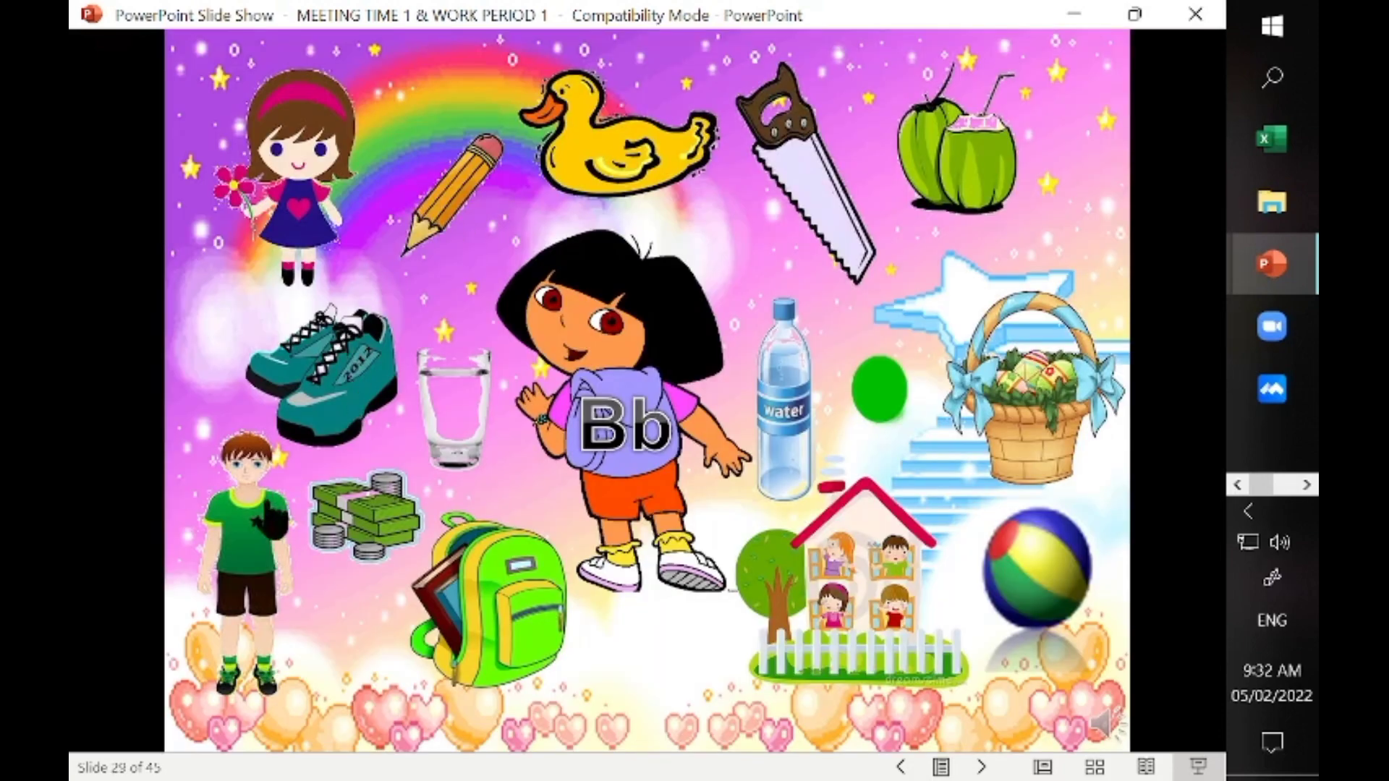
{"action": "left_click", "coordinate": [1030, 586]}
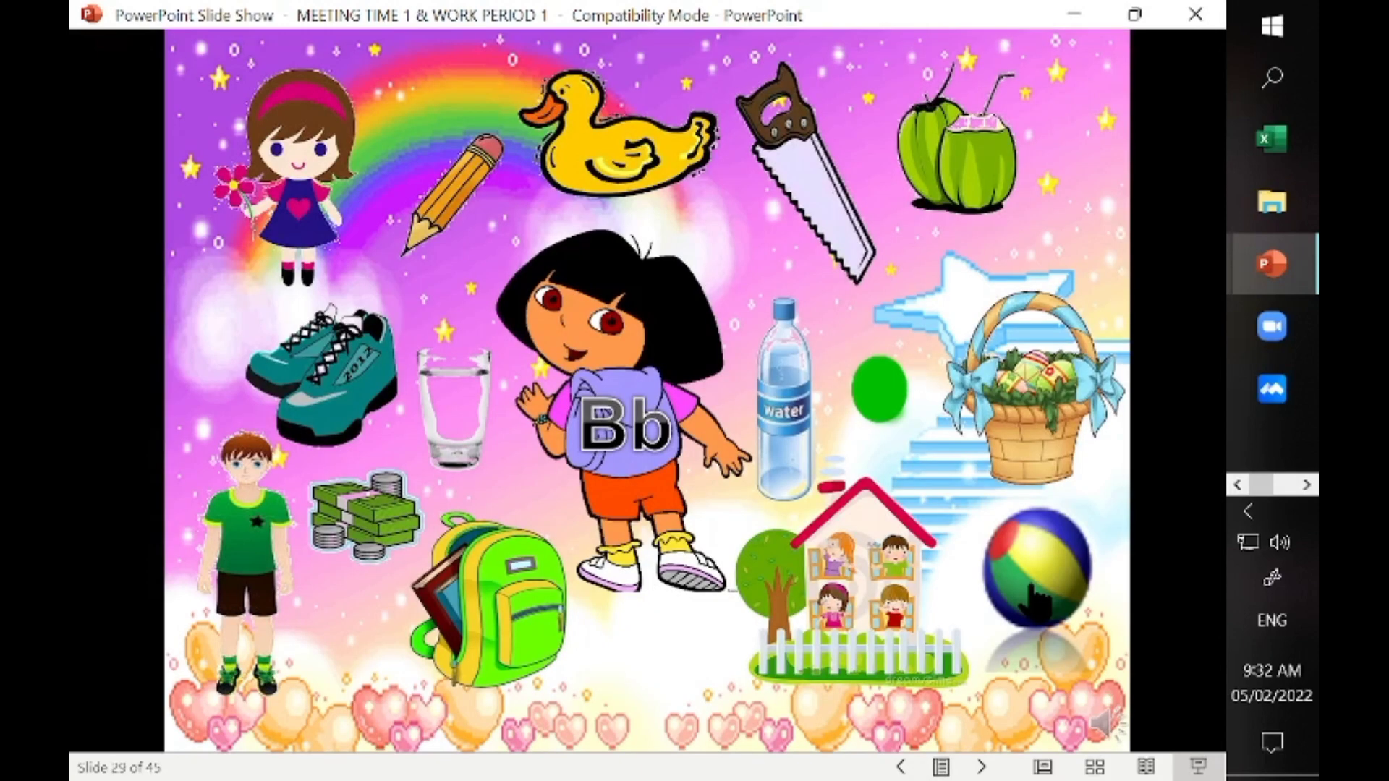
{"action": "key", "text": "Escape"}
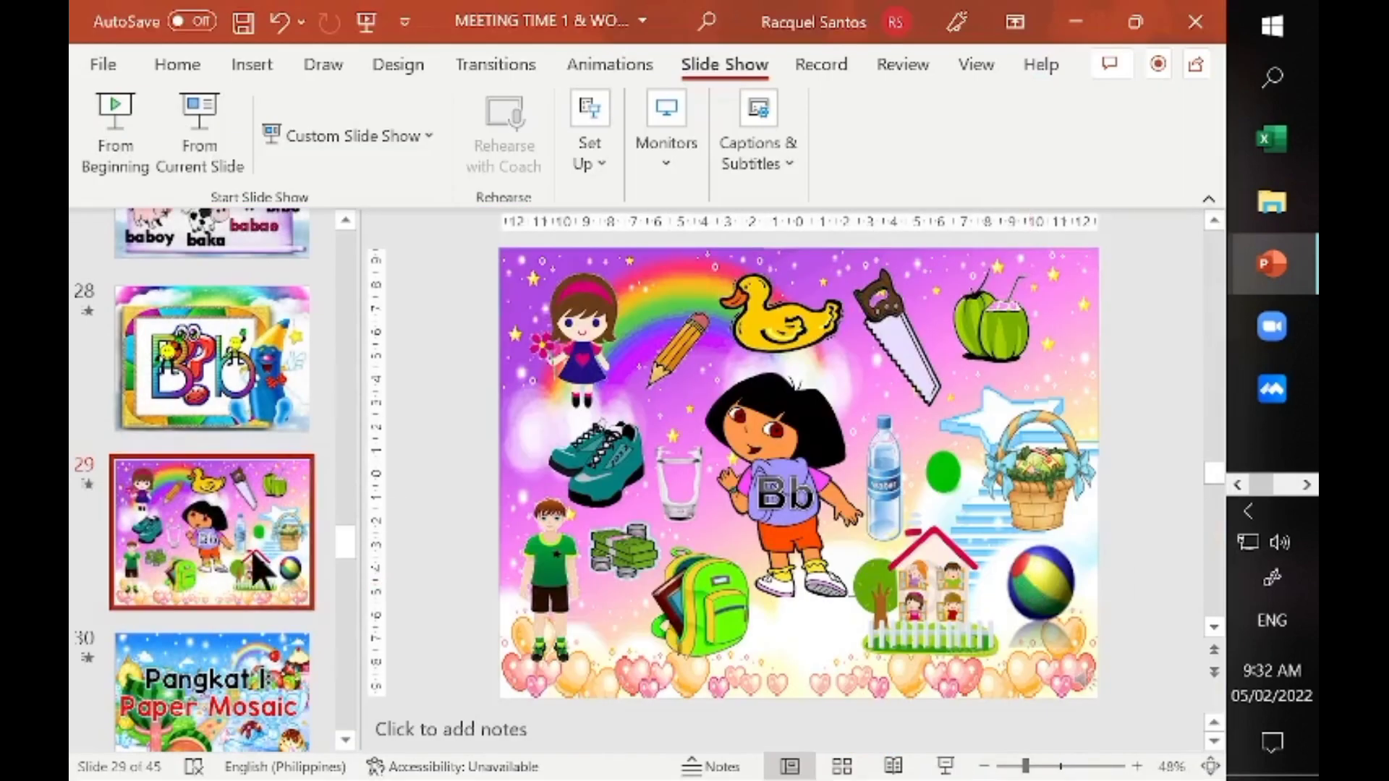
Duplicate slide 29 and open the Animation Pane on the copy.
{"action": "right_click", "coordinate": [252, 565]}
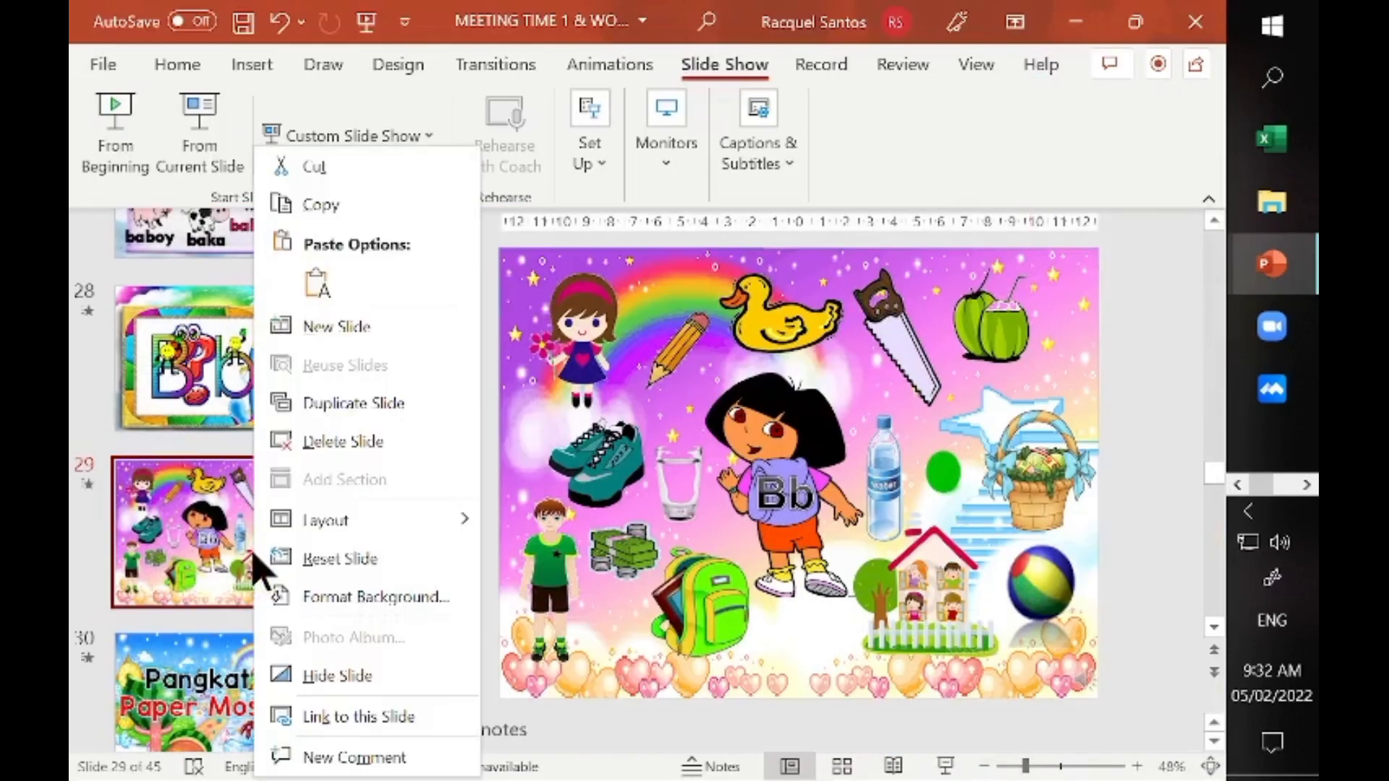
{"action": "left_click", "coordinate": [375, 416]}
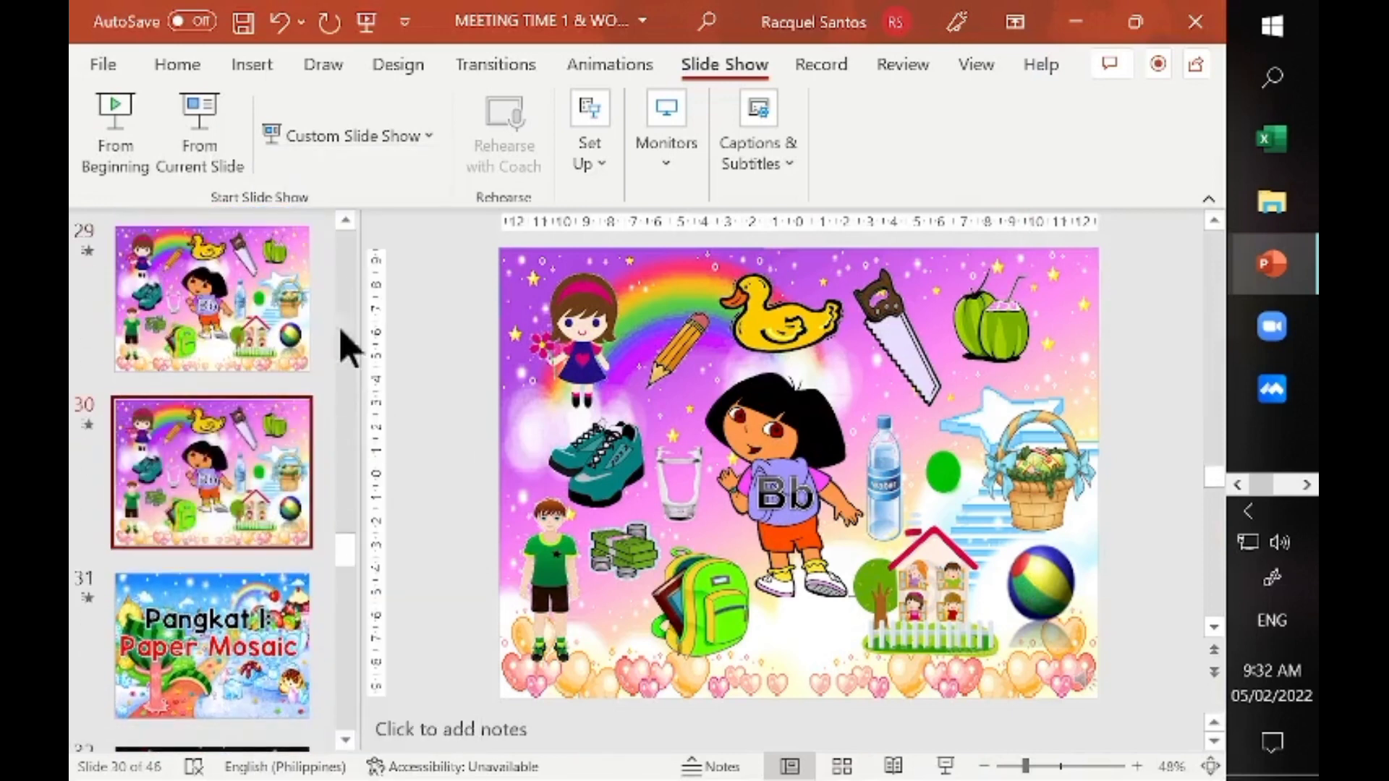
{"action": "left_click", "coordinate": [599, 67]}
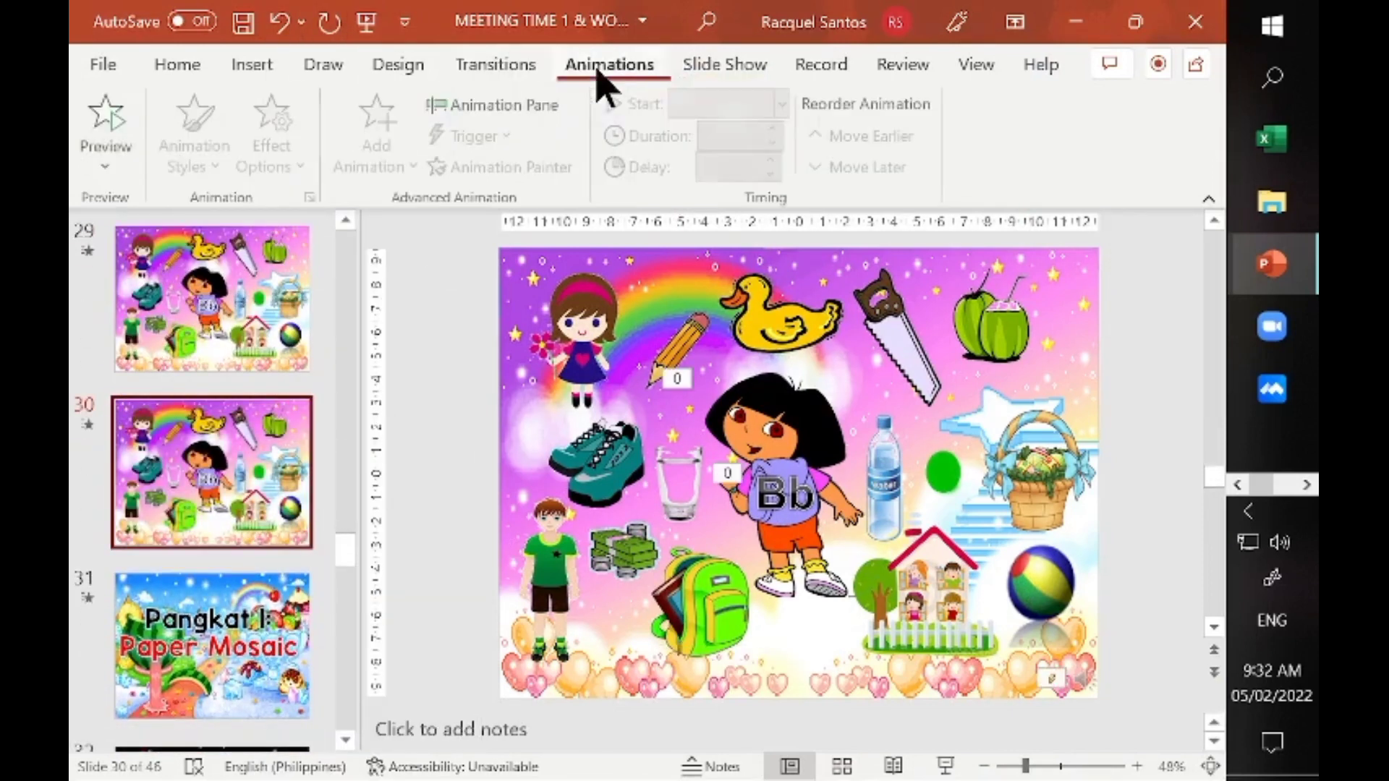
{"action": "left_click", "coordinate": [515, 105]}
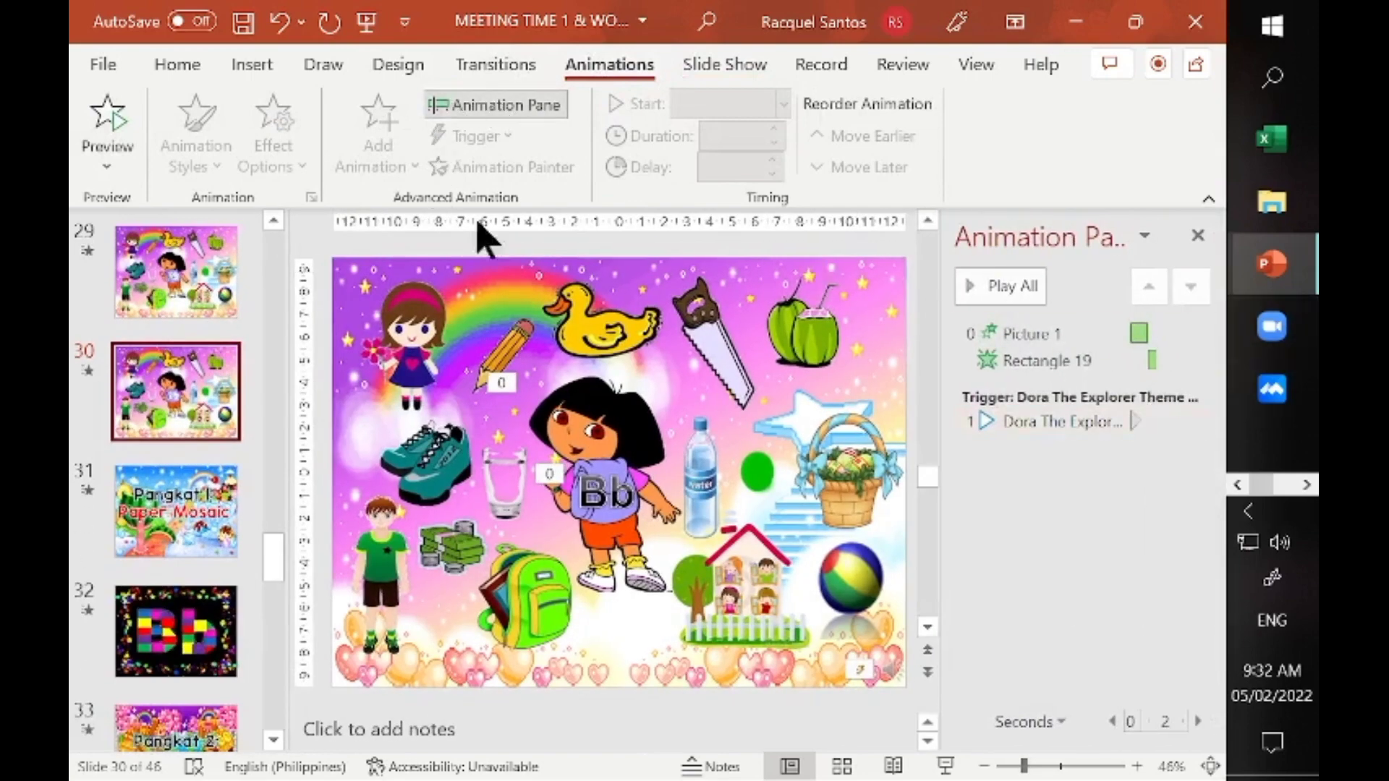
{"action": "left_click", "coordinate": [540, 607]}
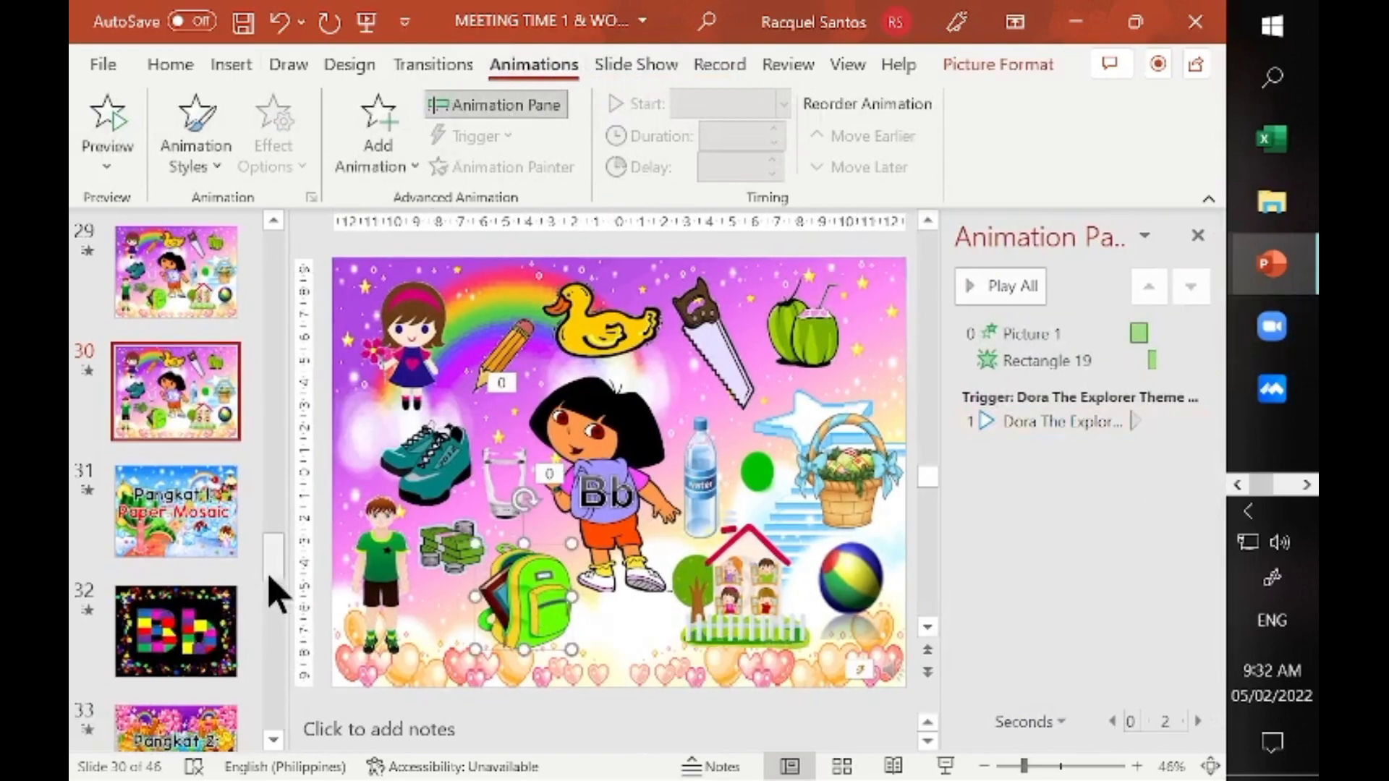
{"action": "left_click_drag", "start_coordinate": [272, 580], "coordinate": [280, 740]}
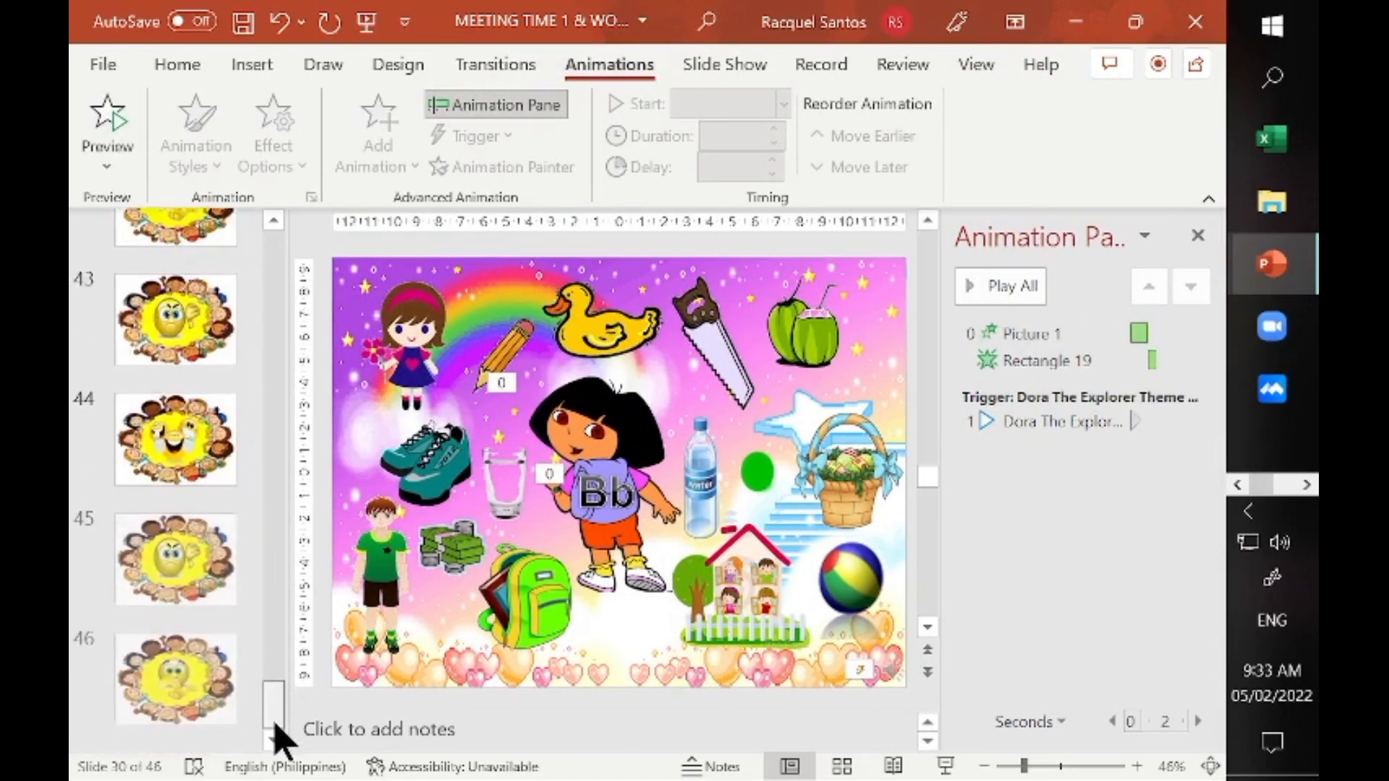
Review feedback slides 43–46, adjust the smiley on slide 44, and close the Animation Pane.
{"action": "left_click", "coordinate": [185, 303]}
{"action": "left_click", "coordinate": [179, 435]}
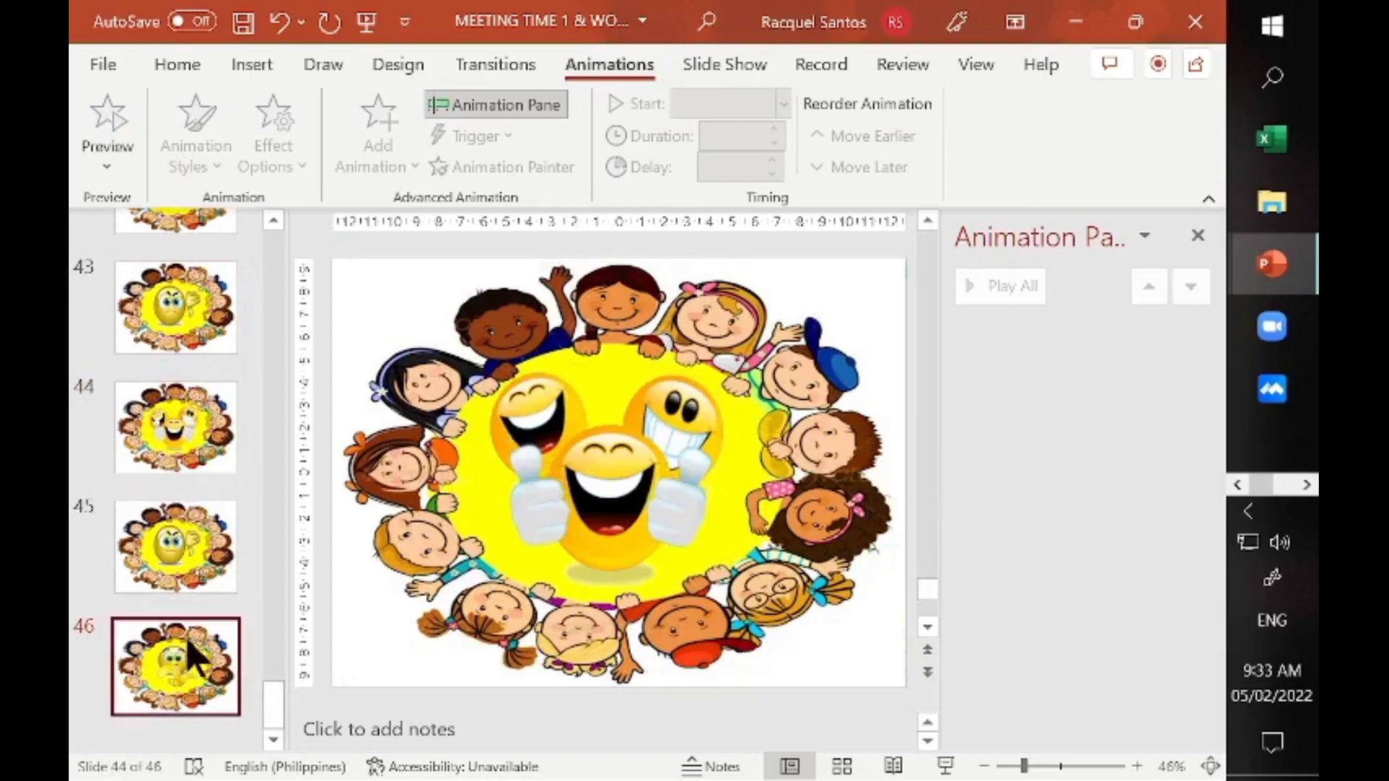
{"action": "left_click", "coordinate": [179, 531]}
{"action": "left_click", "coordinate": [179, 472]}
{"action": "left_click", "coordinate": [662, 516]}
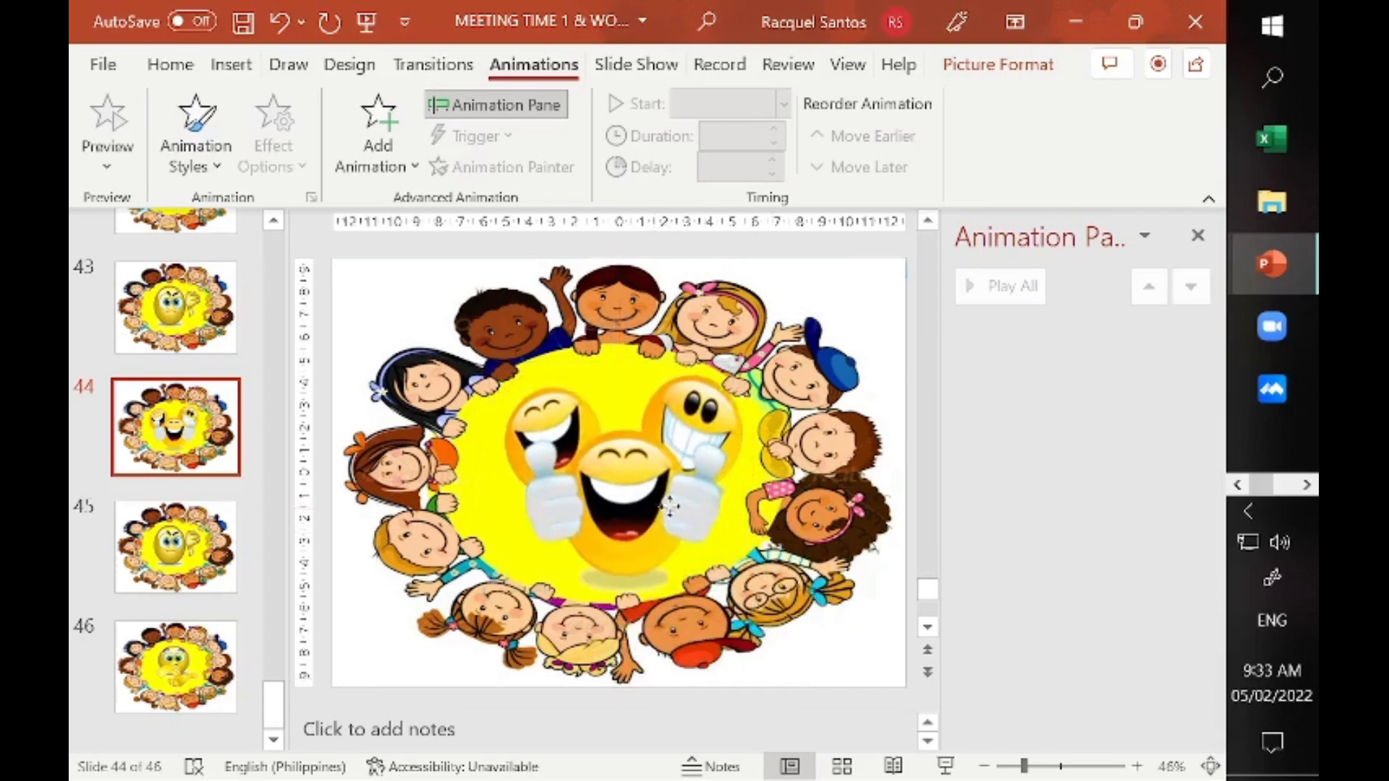
{"action": "left_click_drag", "start_coordinate": [663, 515], "coordinate": [649, 495]}
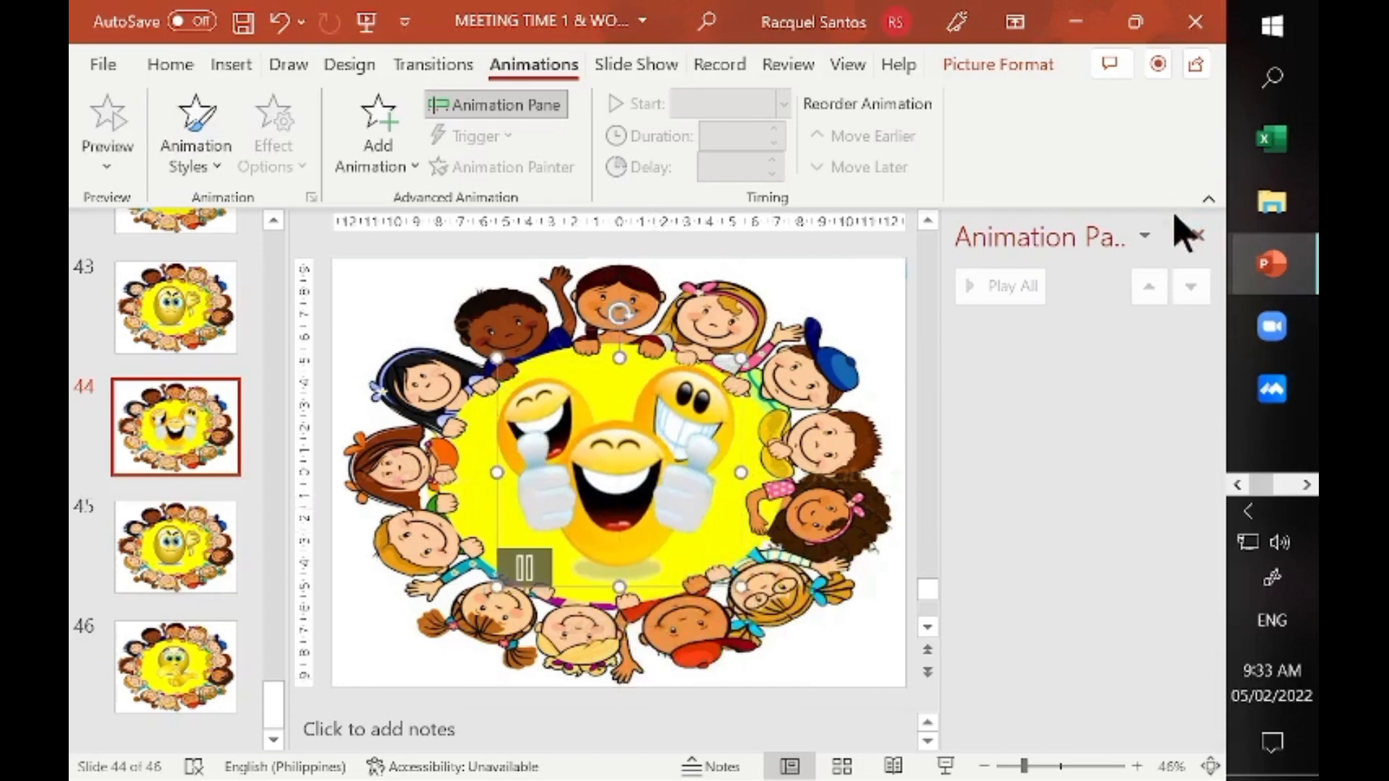
{"action": "left_click", "coordinate": [1198, 236]}
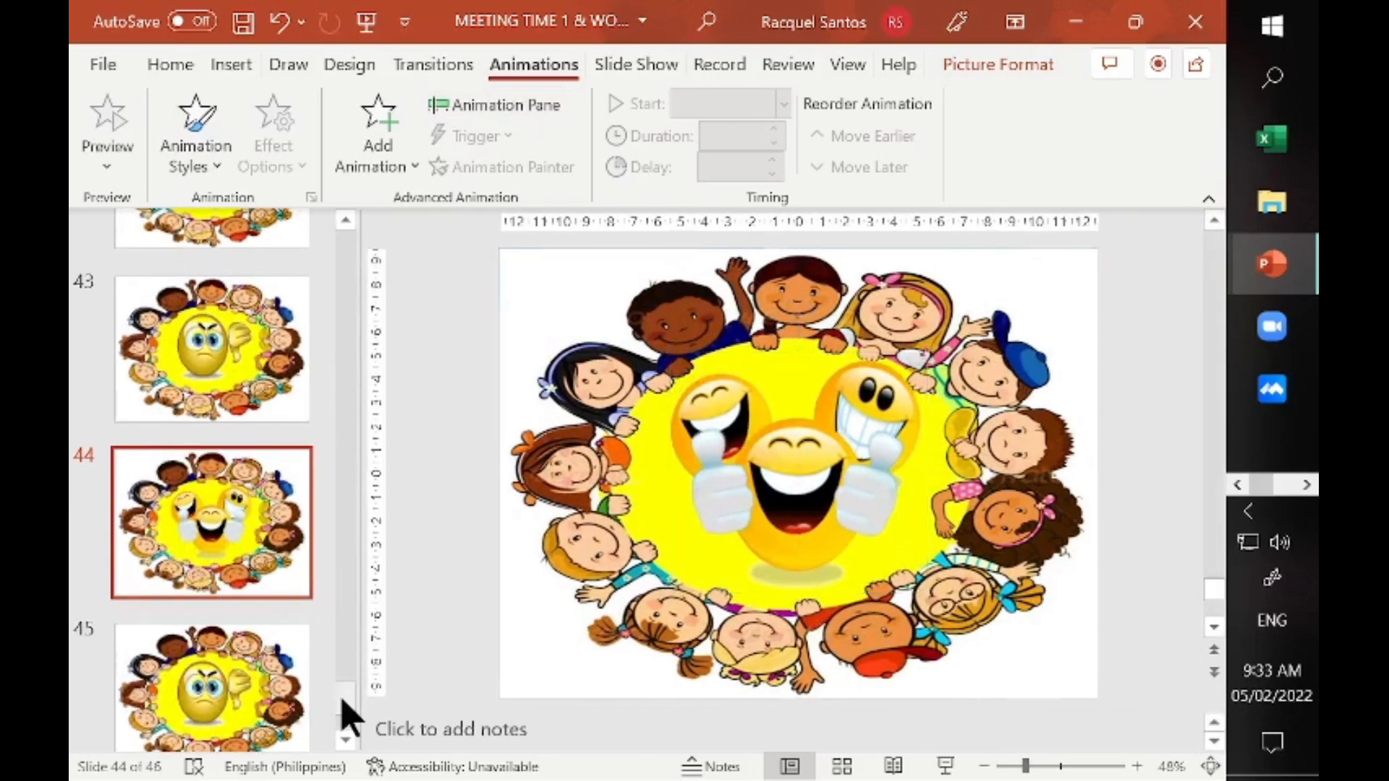
{"action": "scroll", "coordinate": [353, 667], "scroll_direction": "up", "scroll_amount": 3}
{"action": "left_click_drag", "start_coordinate": [353, 664], "coordinate": [345, 538]}
{"action": "scroll", "coordinate": [348, 551], "scroll_direction": "down", "scroll_amount": 1}
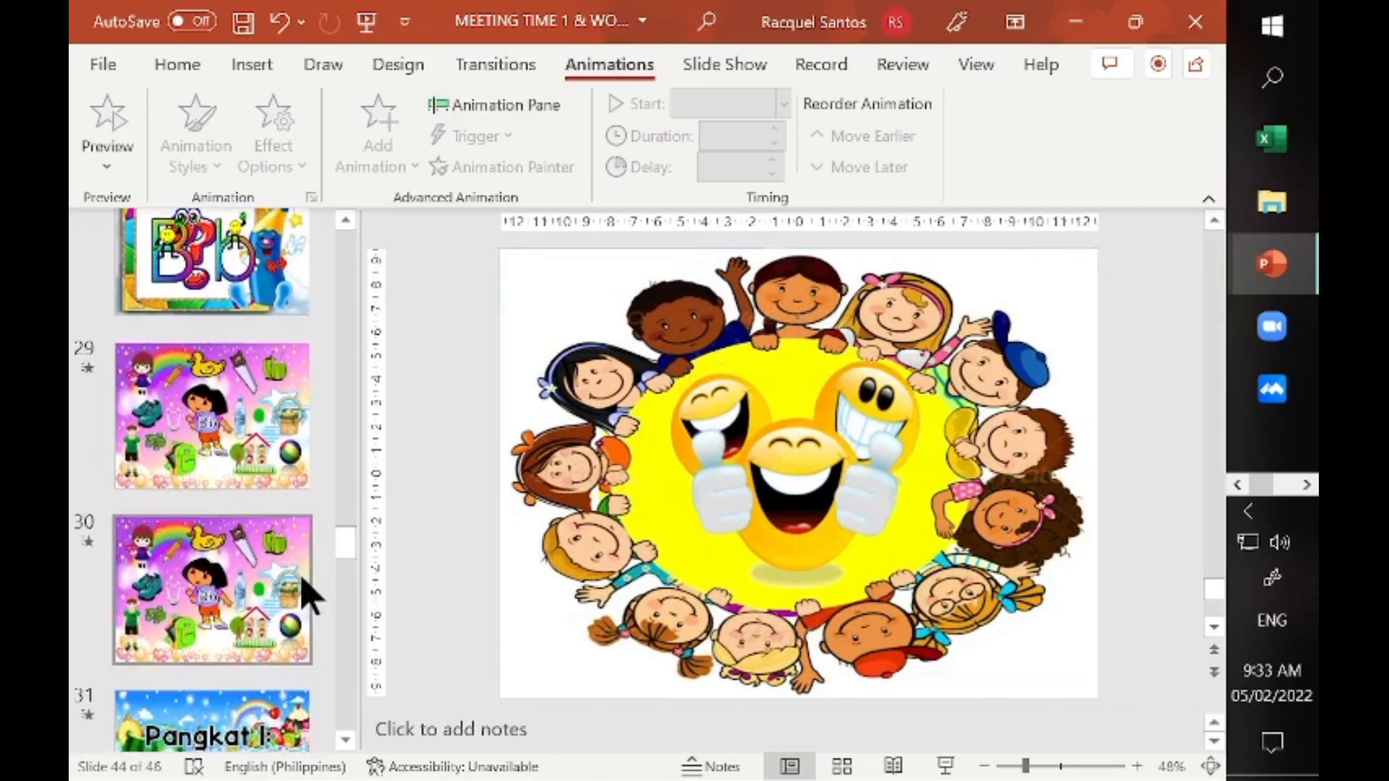
Select the backpack picture on slide 30 and remove its existing link.
{"action": "left_click", "coordinate": [304, 590]}
{"action": "left_click", "coordinate": [700, 614]}
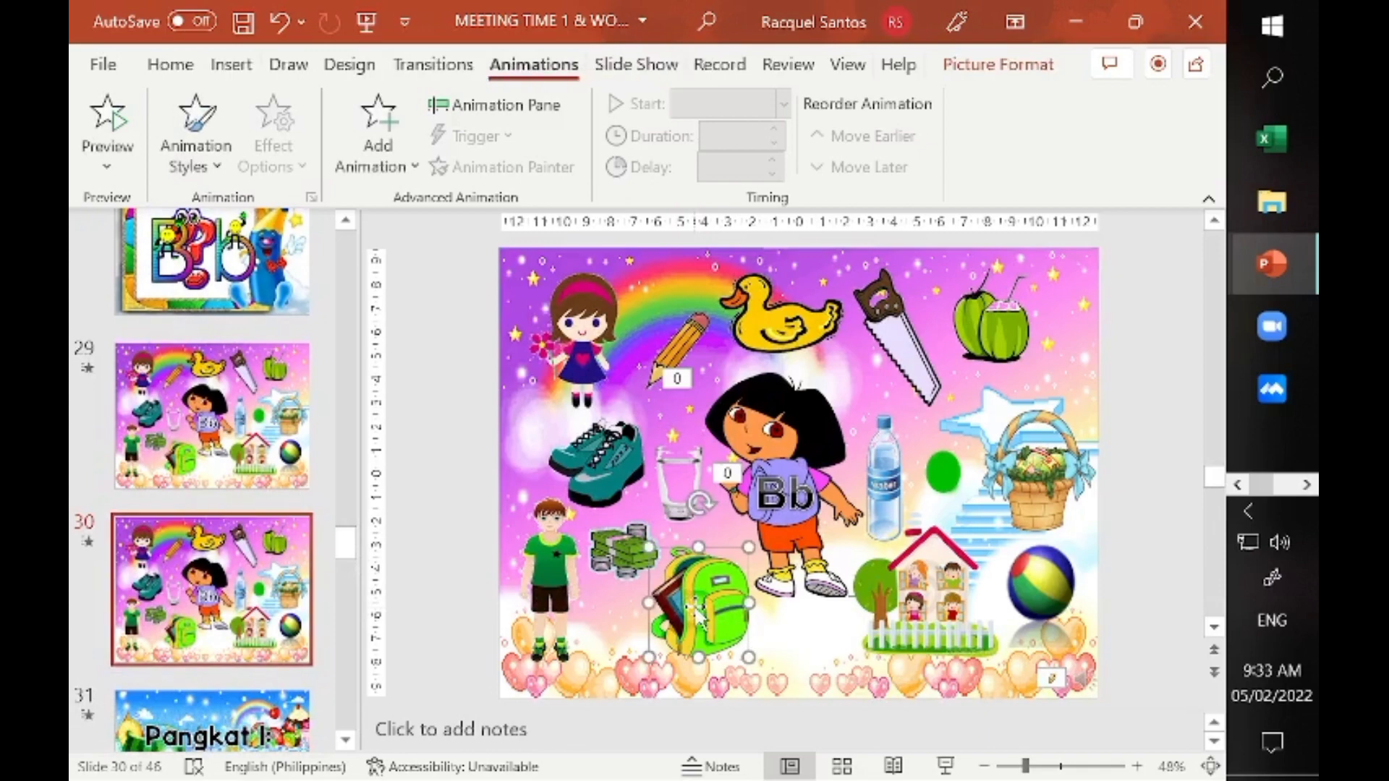
{"action": "left_click", "coordinate": [519, 108]}
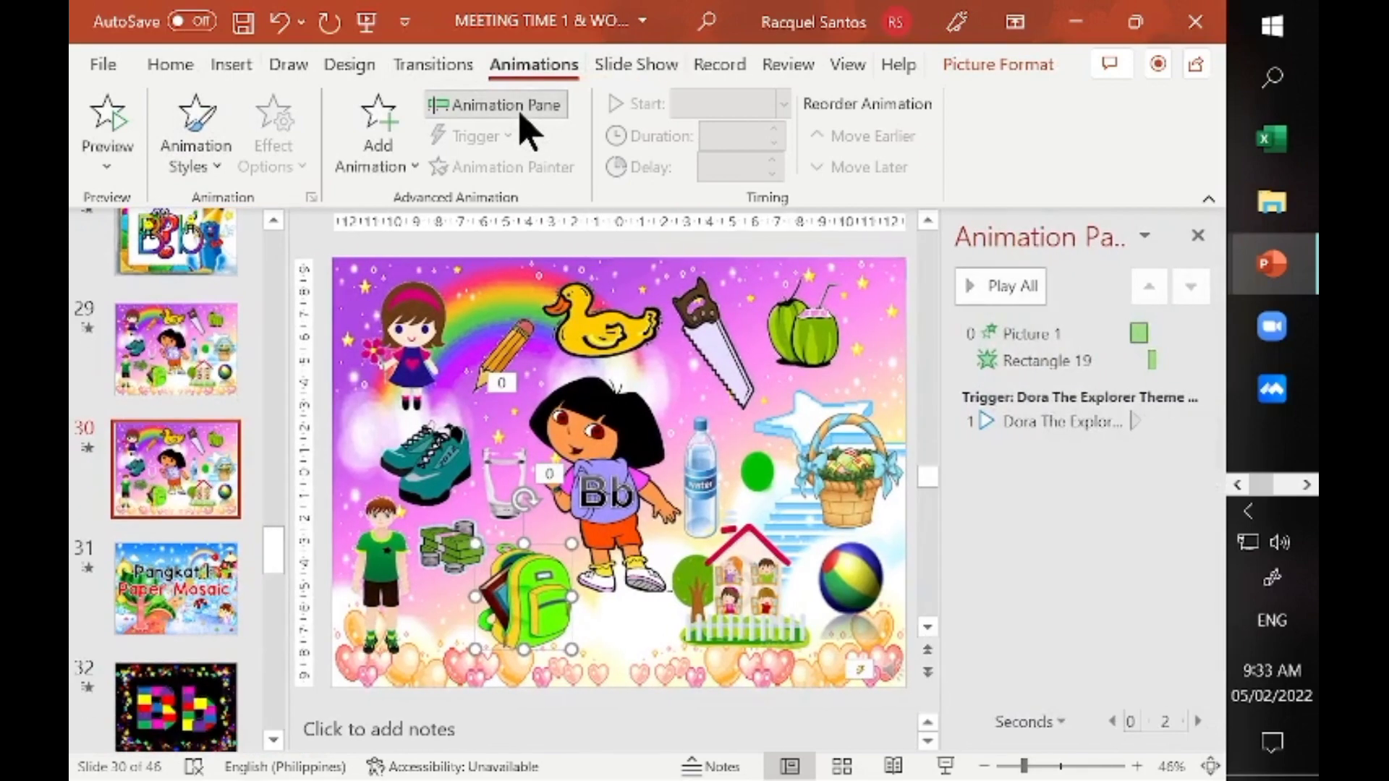
{"action": "right_click", "coordinate": [523, 593]}
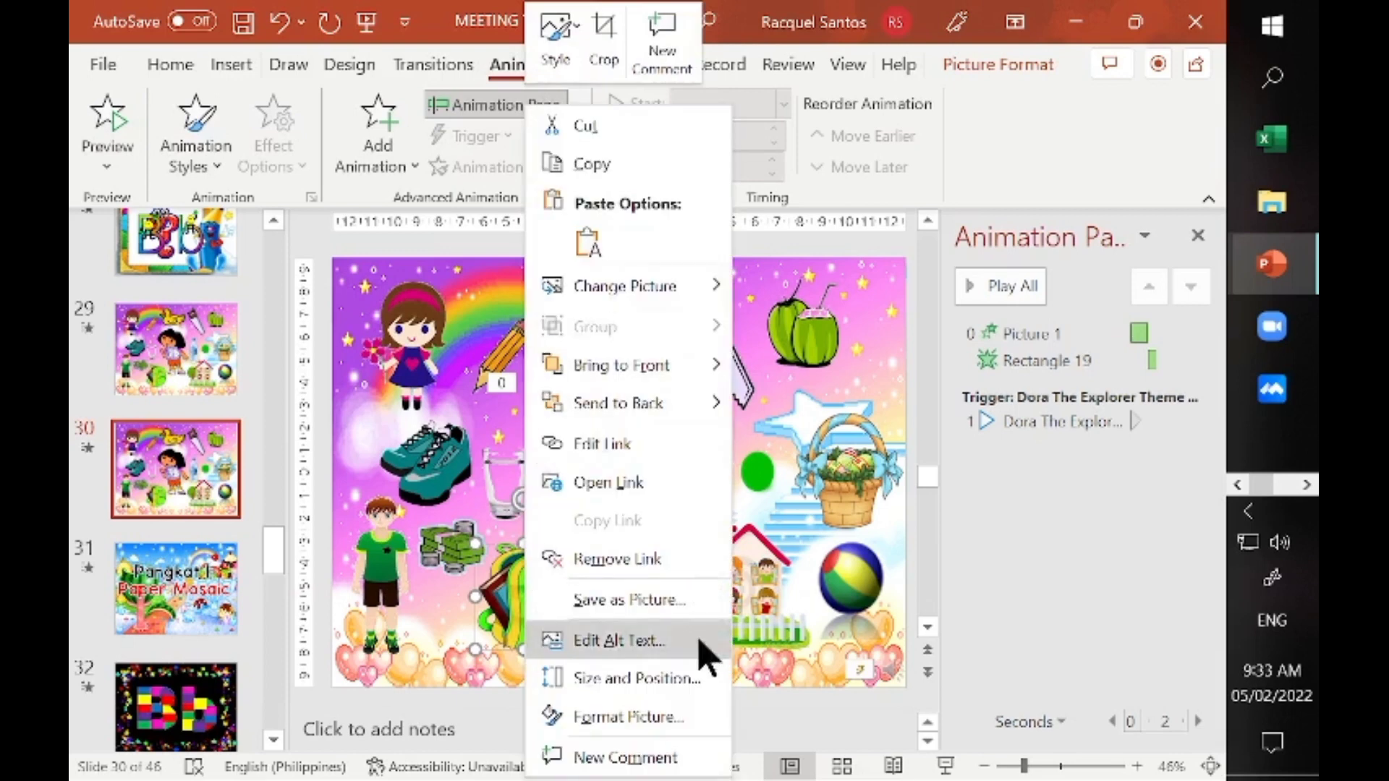
{"action": "key", "text": "Escape"}
Link the backpack picture to slide 46 in this document.
{"action": "right_click", "coordinate": [567, 640]}
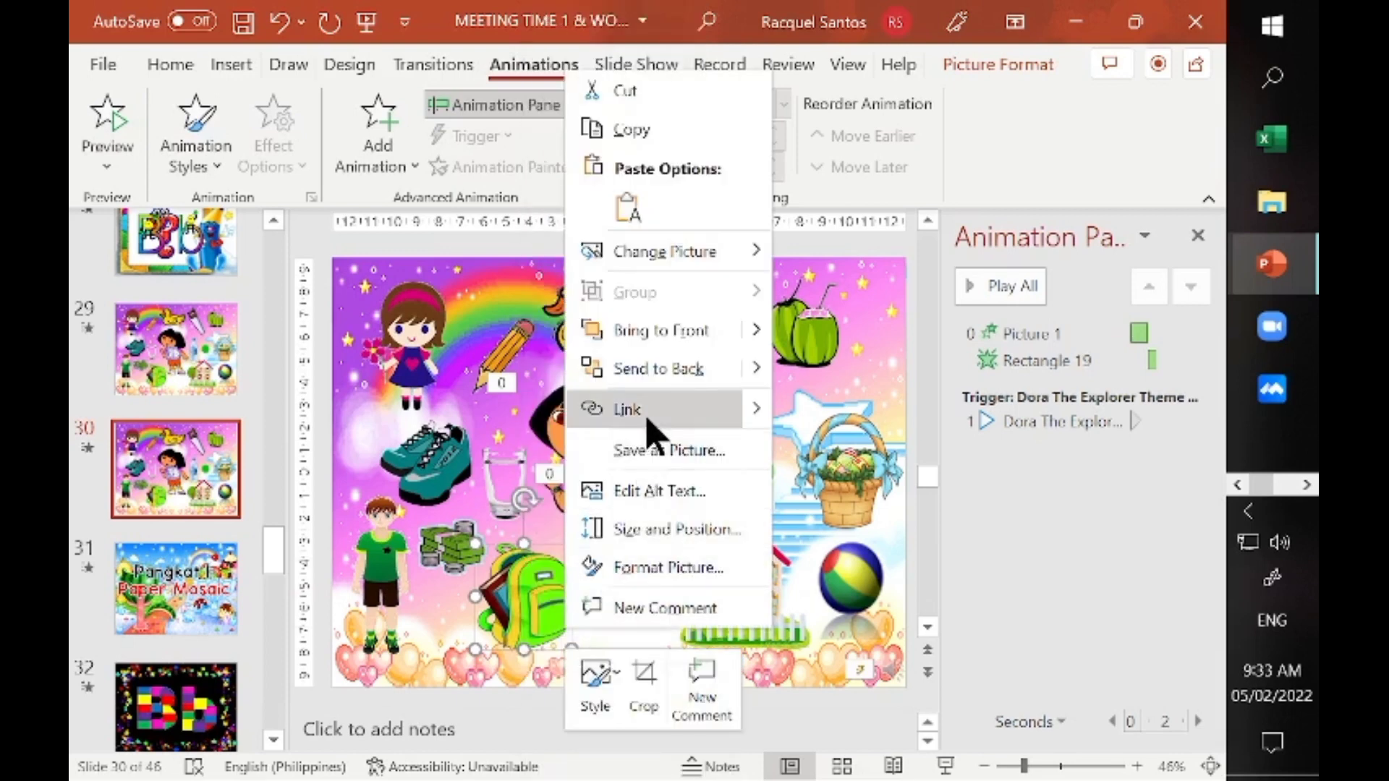
{"action": "left_click", "coordinate": [627, 409]}
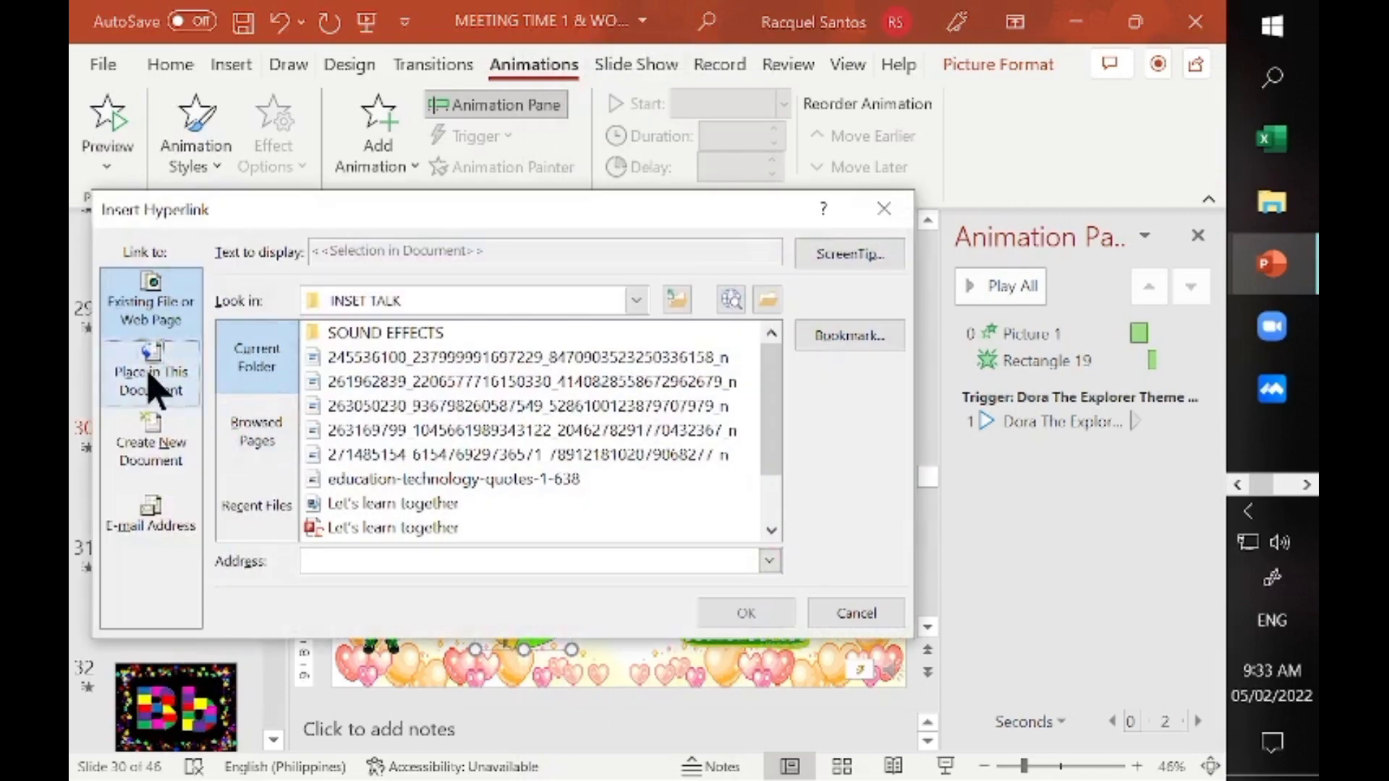
{"action": "left_click", "coordinate": [152, 385]}
{"action": "left_click", "coordinate": [313, 567]}
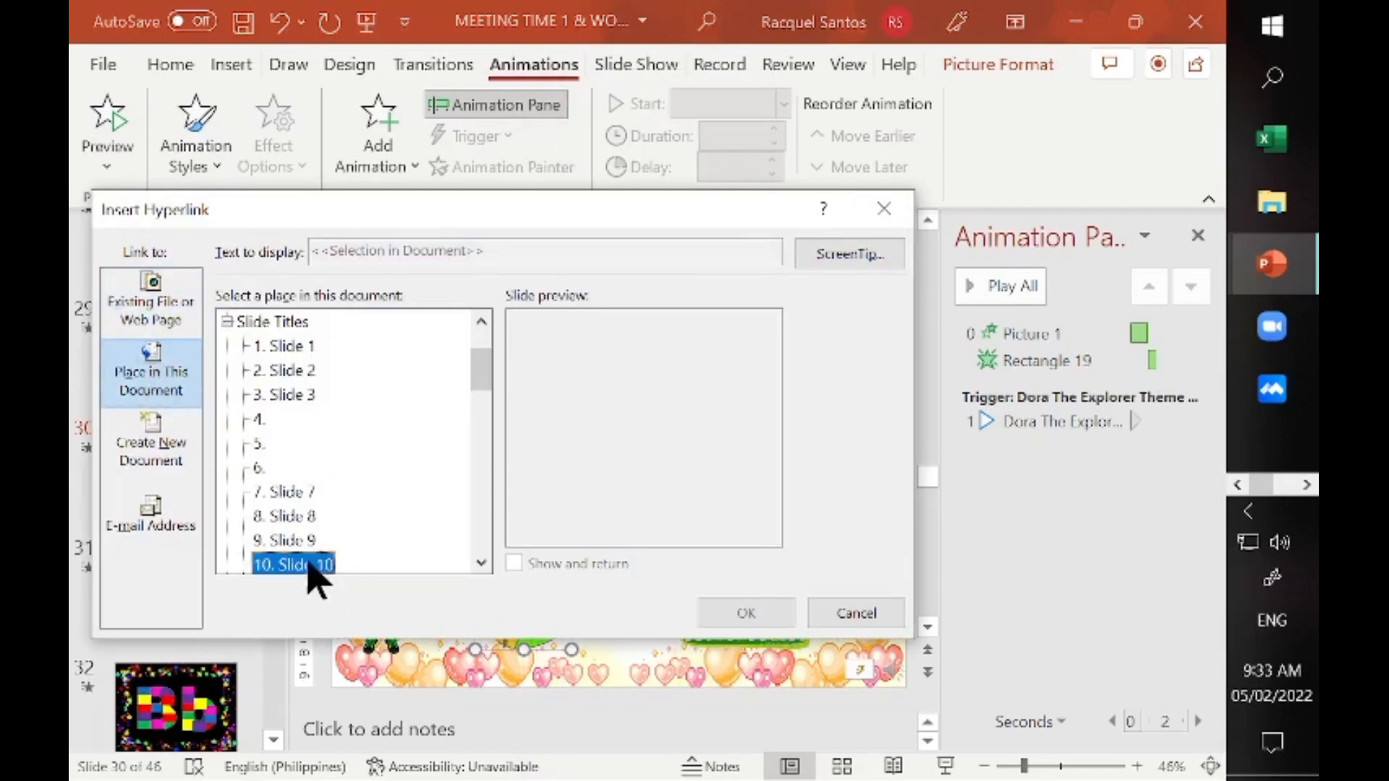
{"action": "left_click_drag", "start_coordinate": [480, 385], "coordinate": [481, 533]}
{"action": "left_click", "coordinate": [327, 517]}
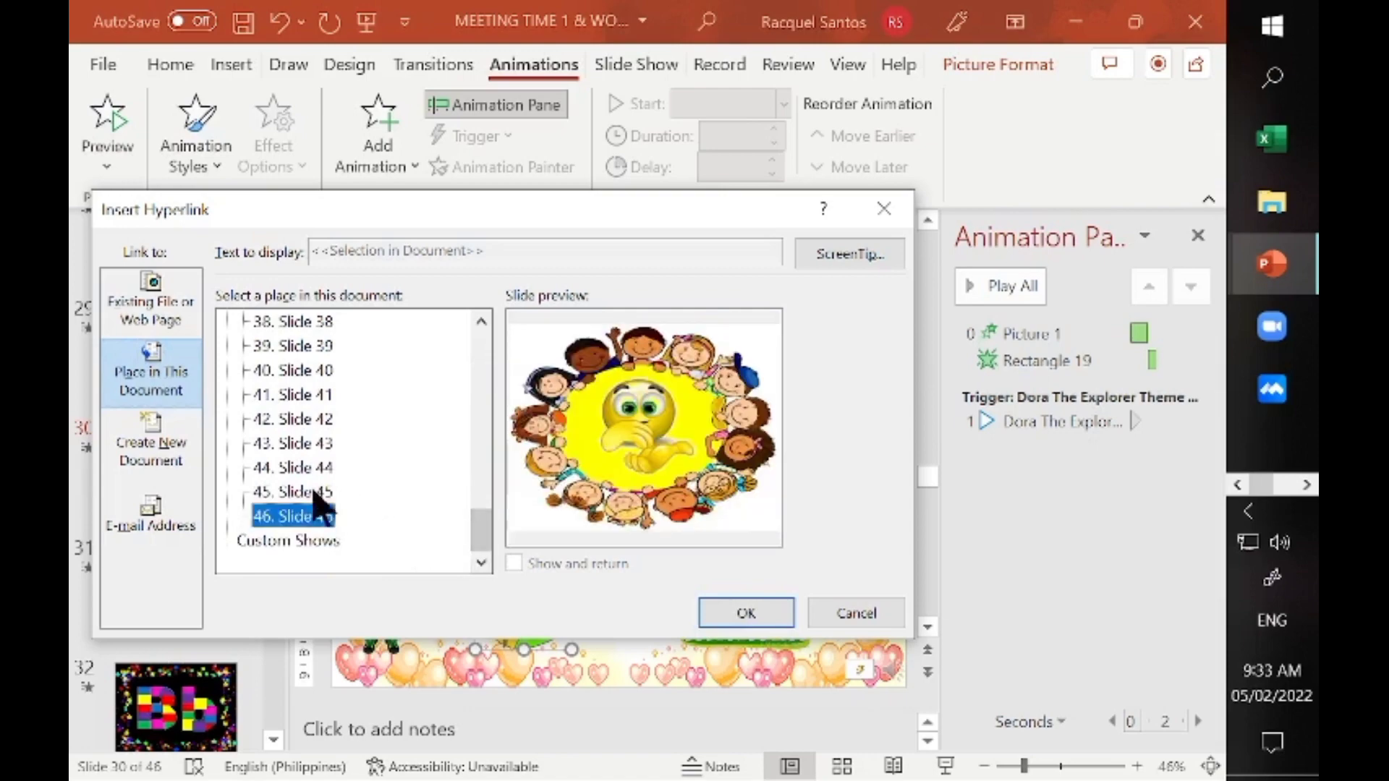
{"action": "left_click", "coordinate": [319, 519]}
{"action": "left_click_drag", "start_coordinate": [582, 221], "coordinate": [641, 187]}
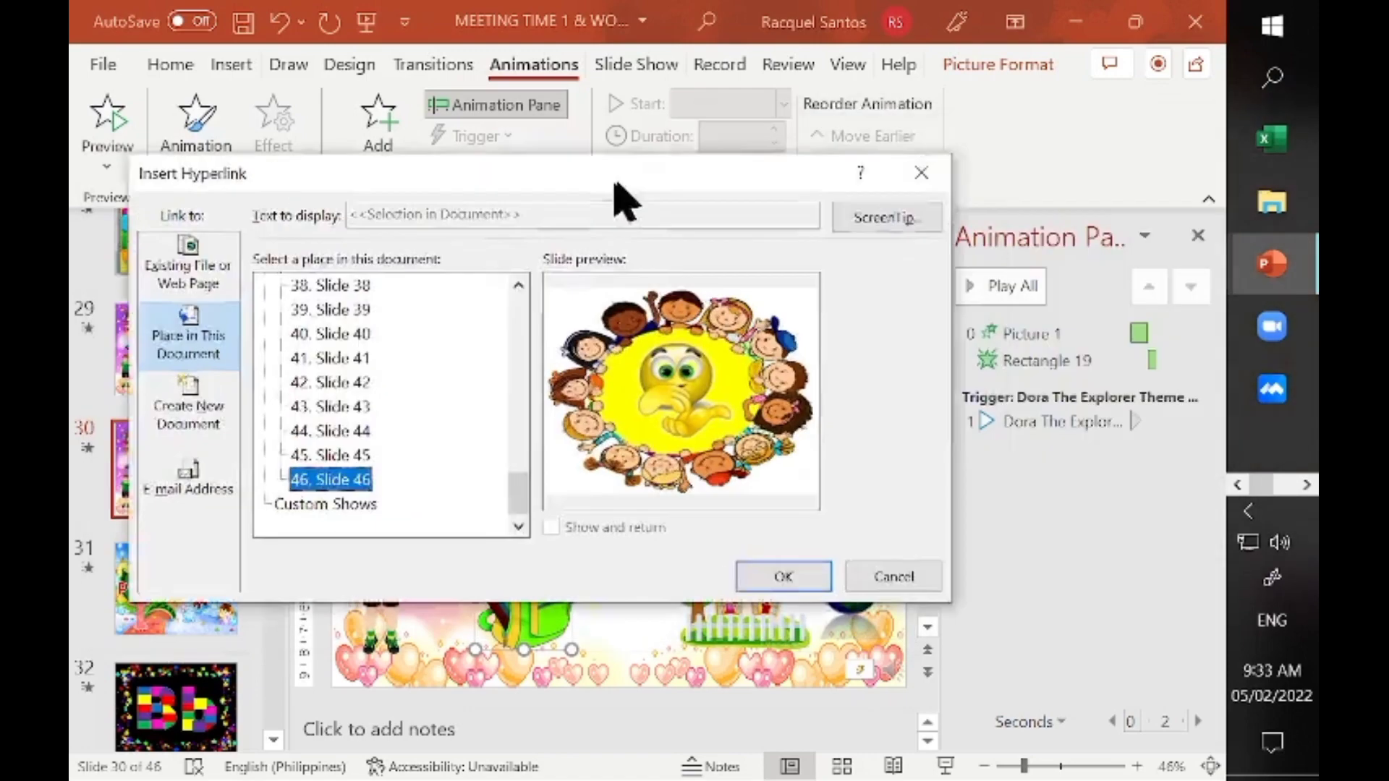
{"action": "left_click", "coordinate": [814, 584]}
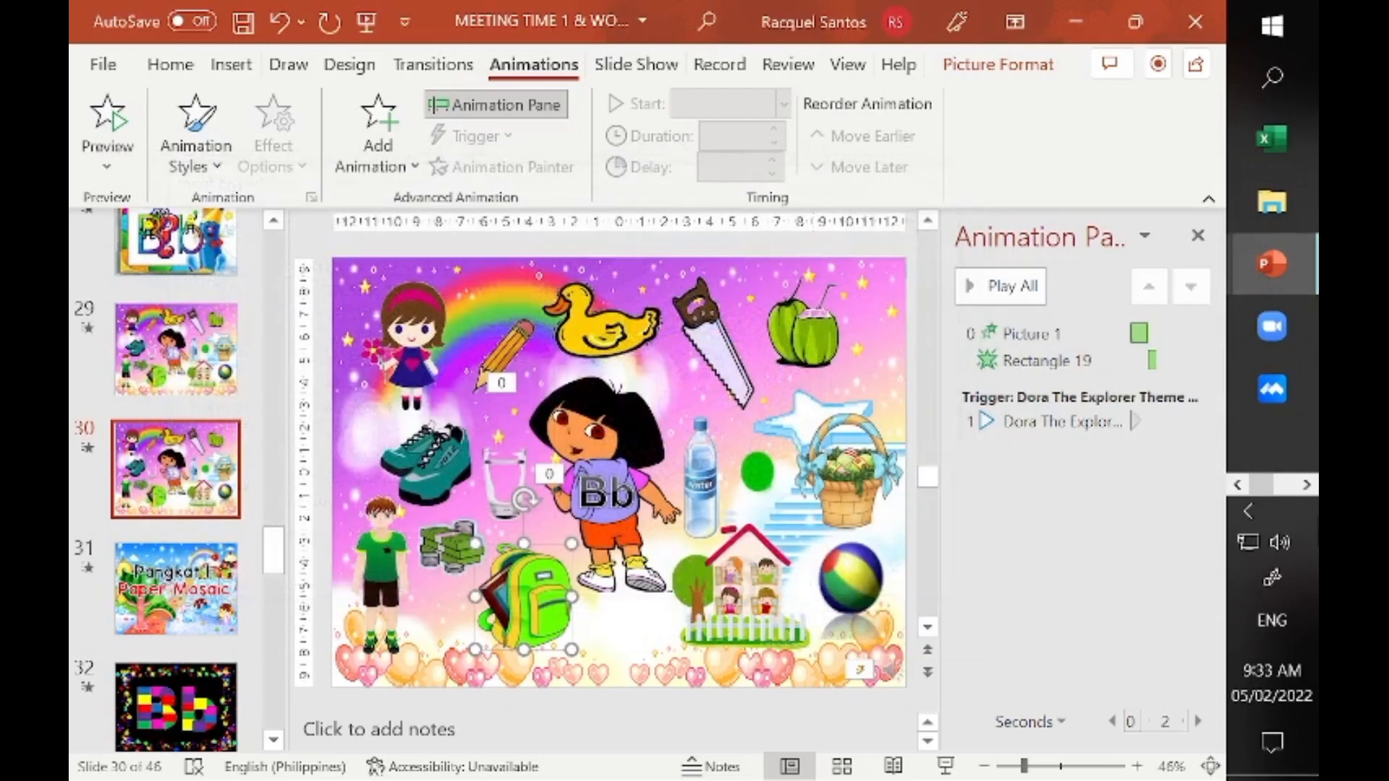
Replace the shoes picture's old link on slide 30 with a link to slide 45.
{"action": "right_click", "coordinate": [432, 478]}
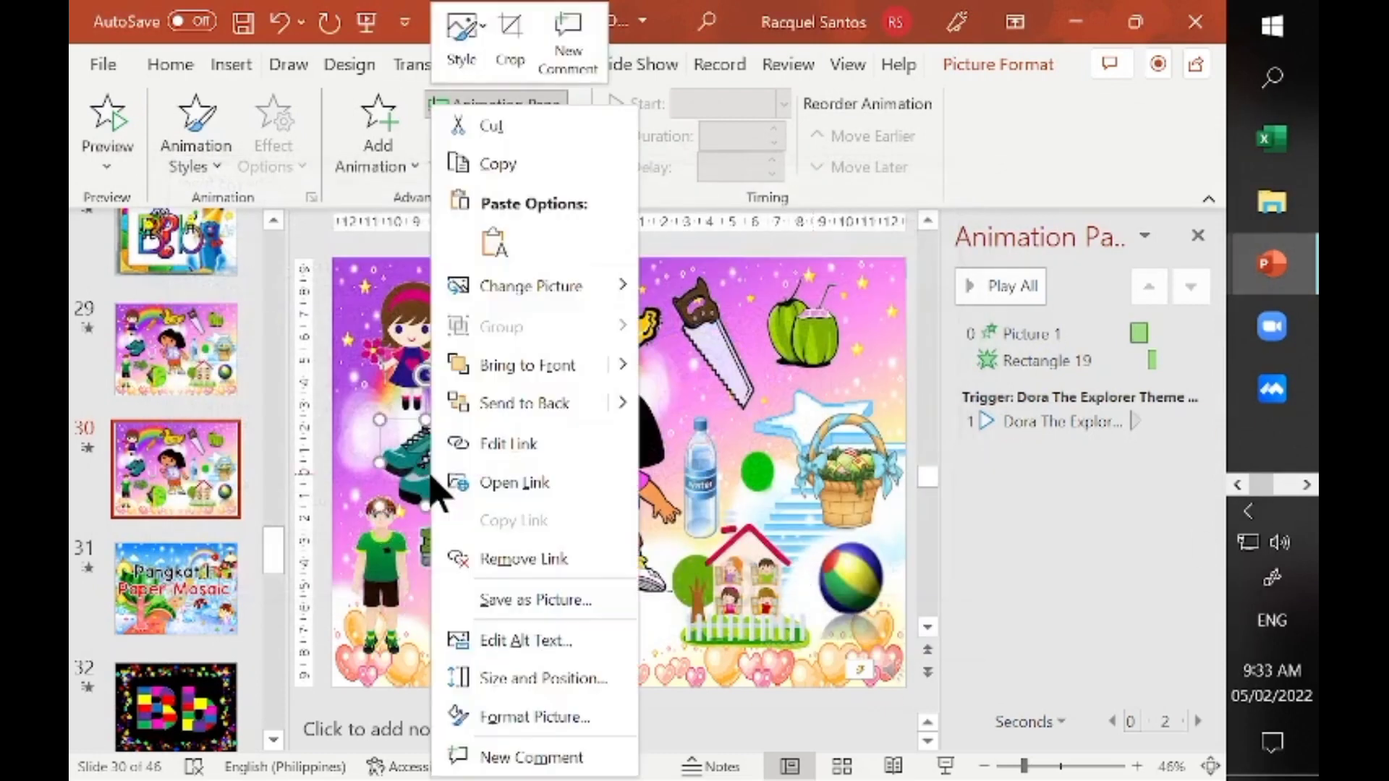
{"action": "left_click", "coordinate": [565, 567]}
{"action": "right_click", "coordinate": [401, 447]}
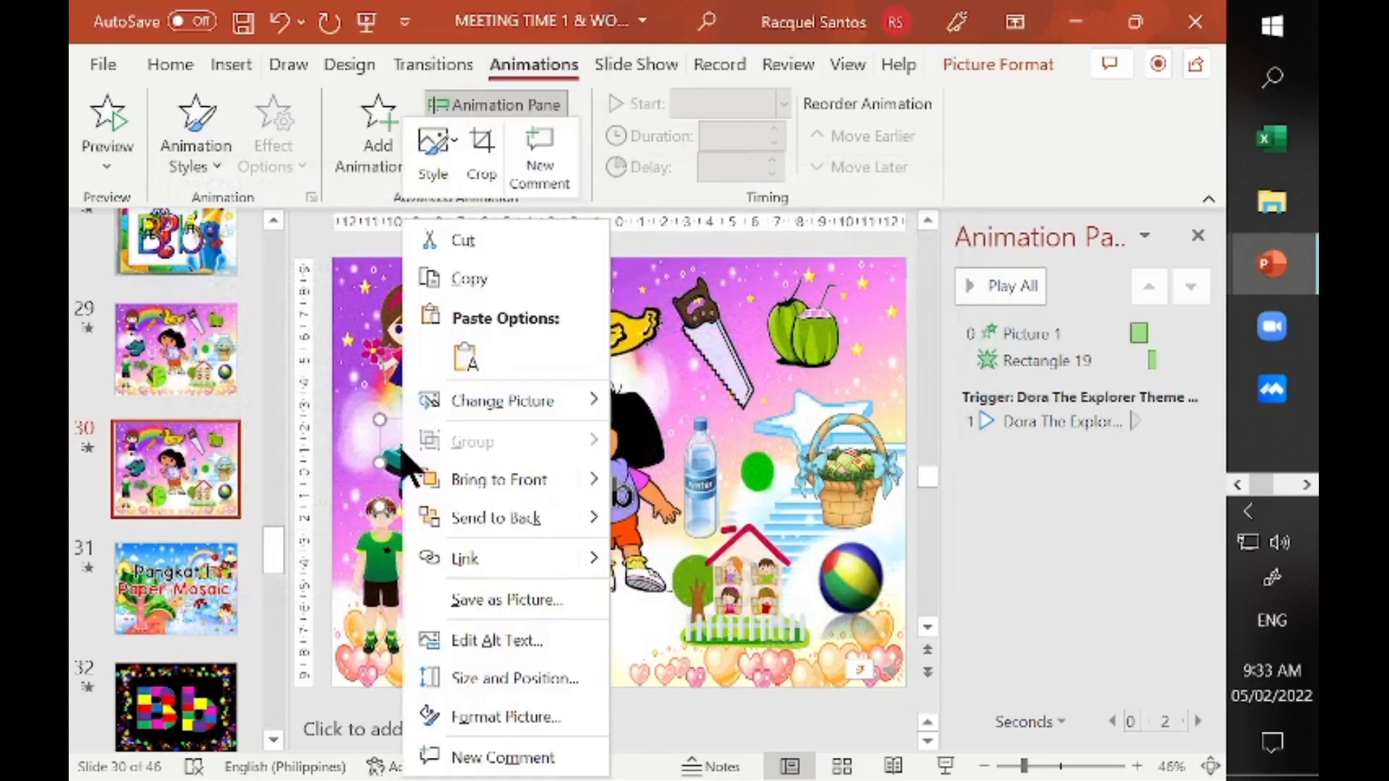
{"action": "left_click", "coordinate": [522, 563]}
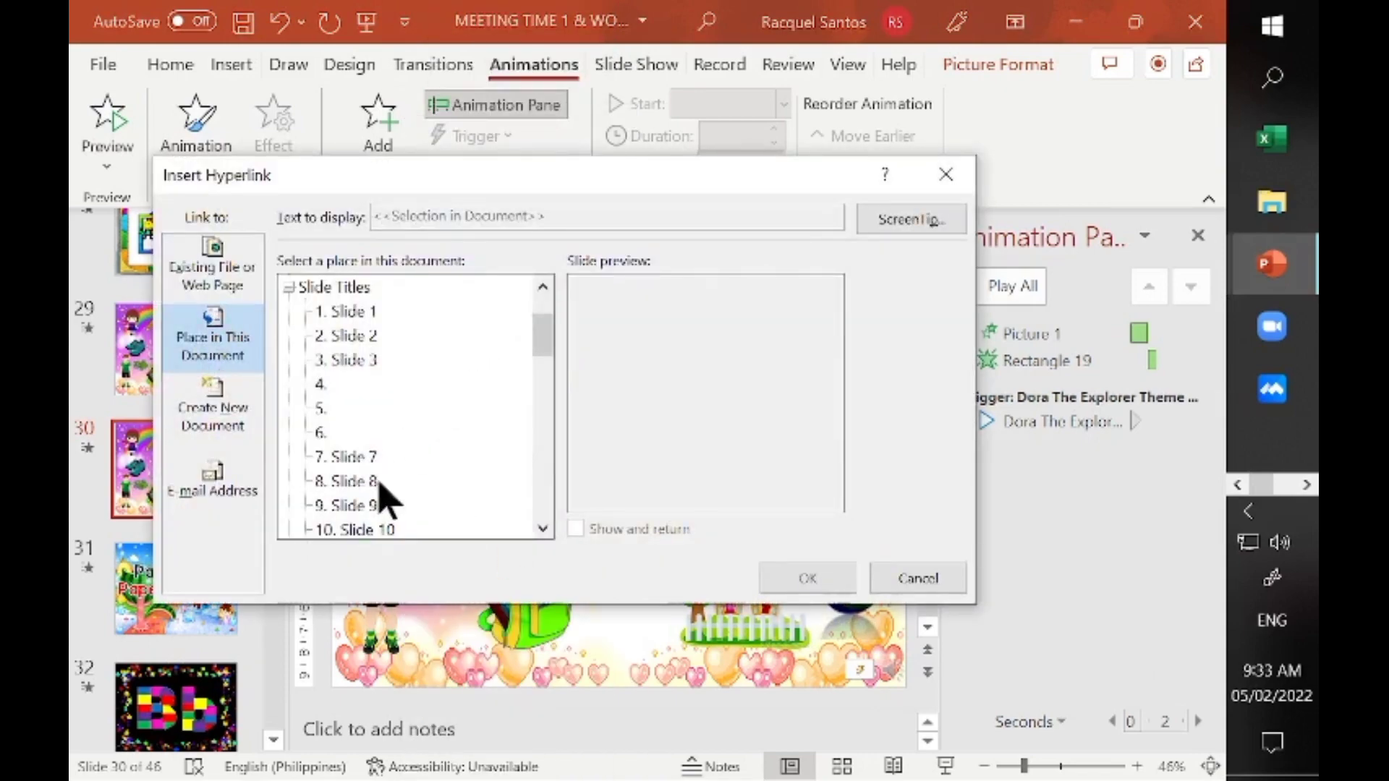
{"action": "left_click", "coordinate": [387, 533]}
{"action": "left_click_drag", "start_coordinate": [542, 345], "coordinate": [449, 496]}
{"action": "left_click", "coordinate": [369, 460]}
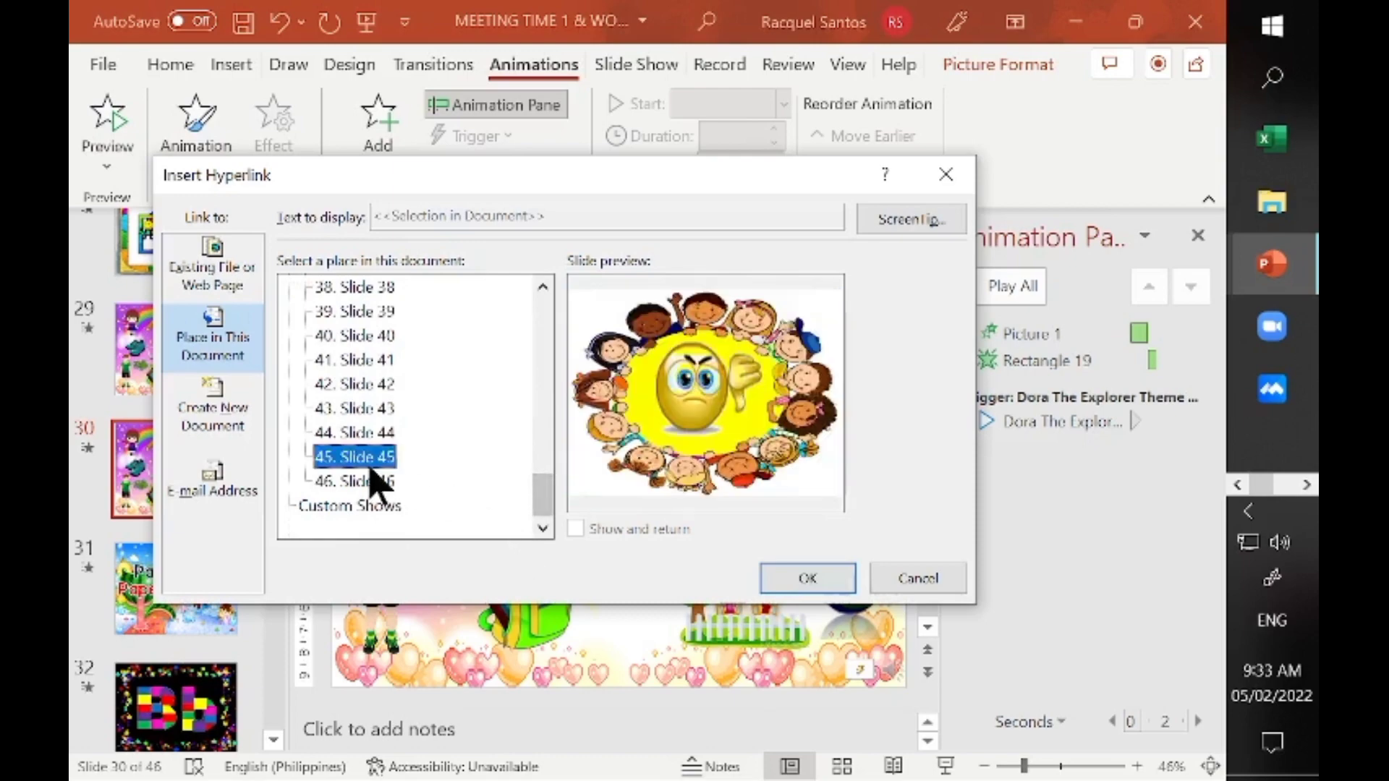
{"action": "left_click", "coordinate": [803, 582]}
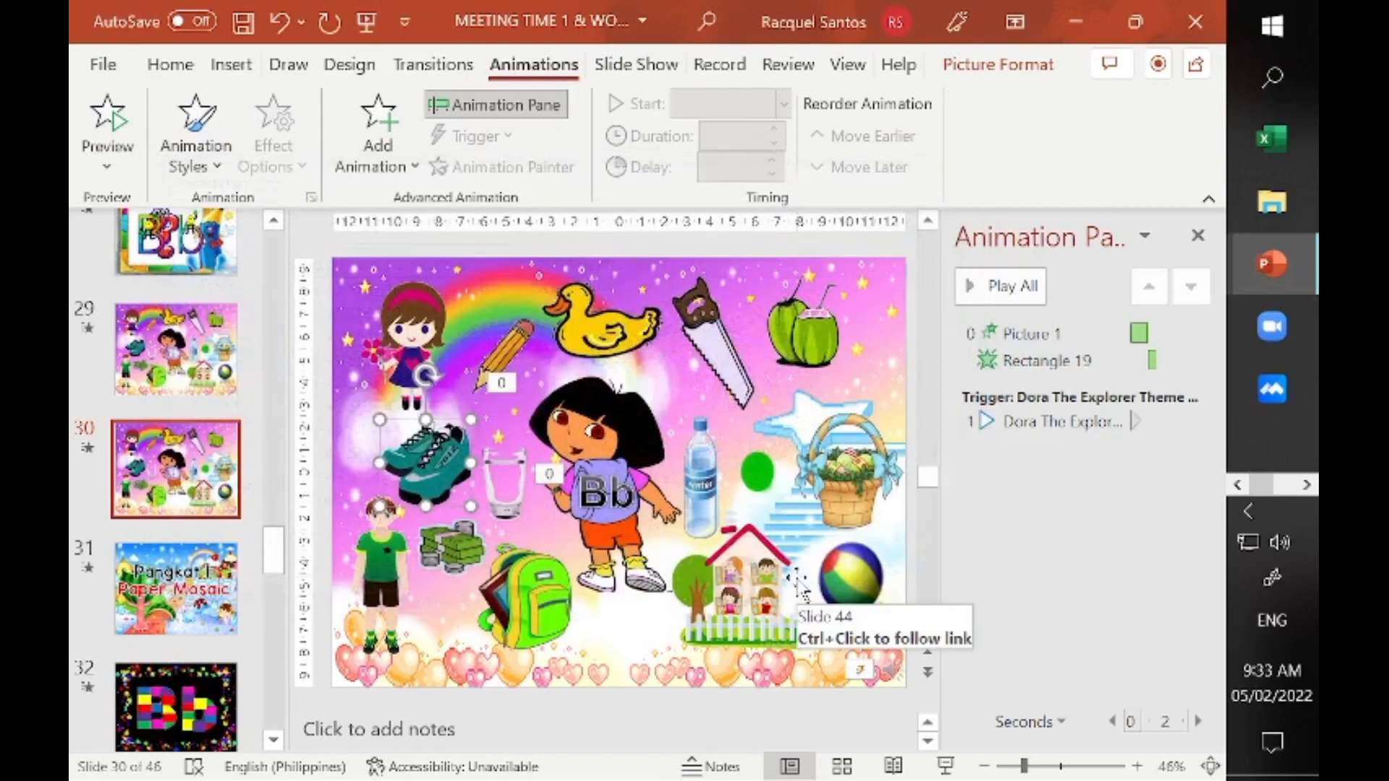
Replace the slide 42 feedback picture's link with one to slide 30.
{"action": "left_click", "coordinate": [1196, 236]}
{"action": "mouse_move", "coordinate": [348, 676]}
{"action": "left_mouse_down"}
{"action": "mouse_move", "coordinate": [353, 705]}
{"action": "mouse_move", "coordinate": [349, 694]}
{"action": "left_mouse_up"}
{"action": "scroll", "coordinate": [353, 706], "scroll_direction": "down", "scroll_amount": 1}
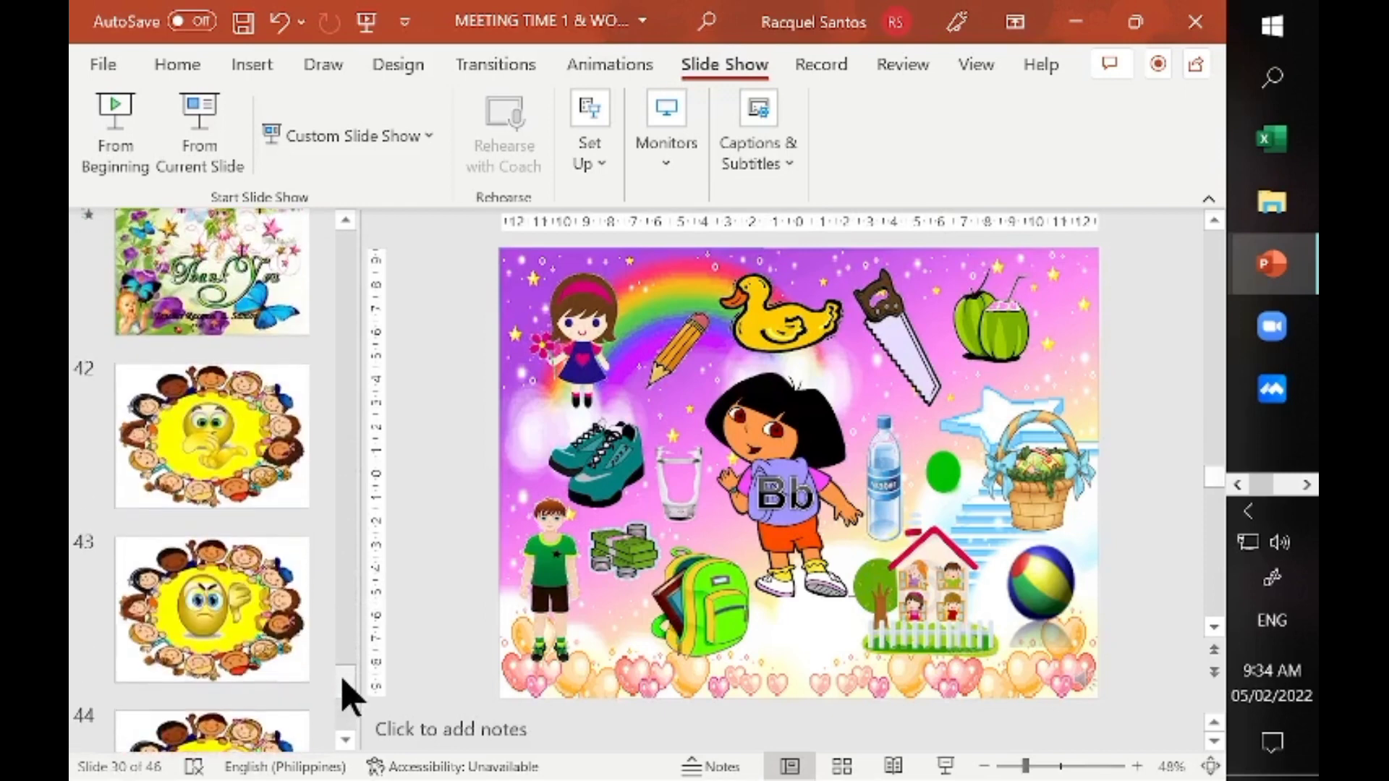
{"action": "scroll", "coordinate": [353, 695], "scroll_direction": "up", "scroll_amount": 1}
{"action": "left_click", "coordinate": [284, 510]}
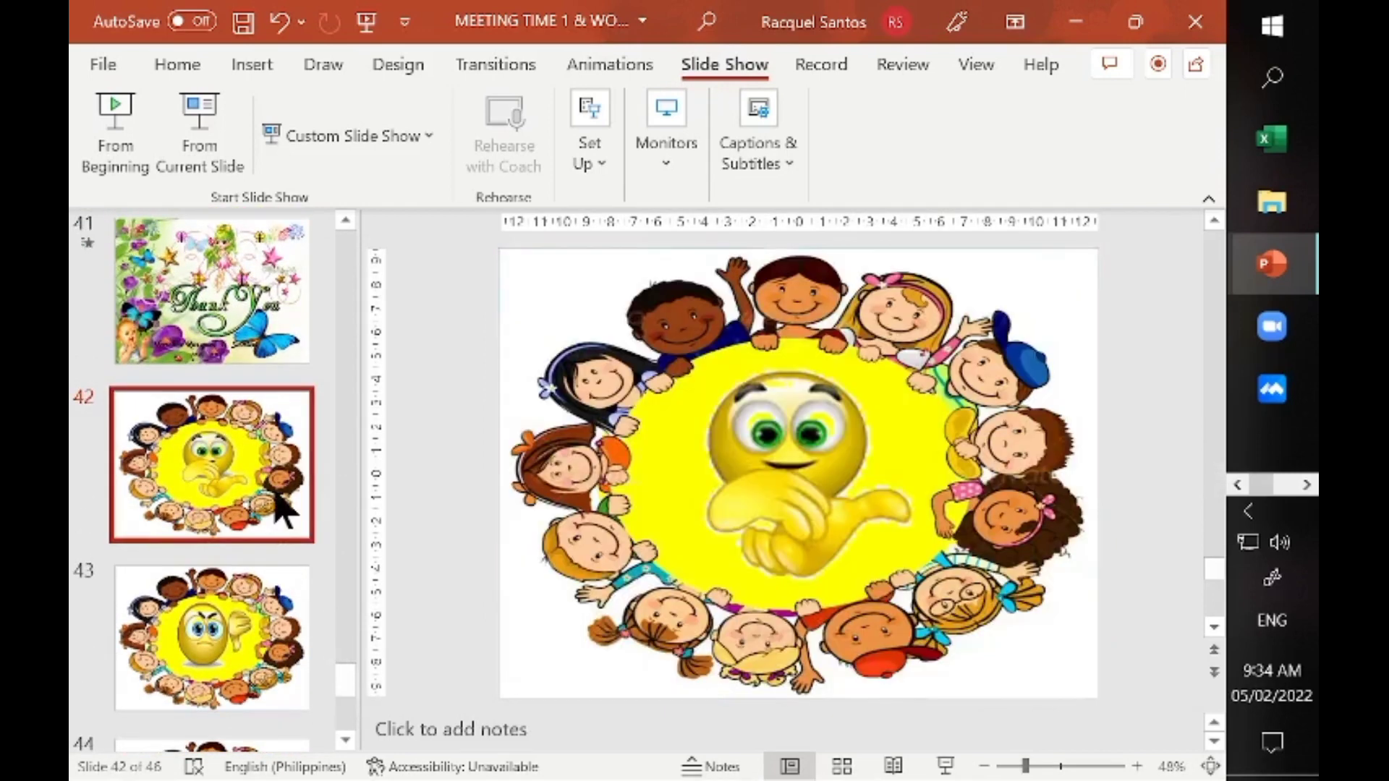
{"action": "right_click", "coordinate": [816, 591]}
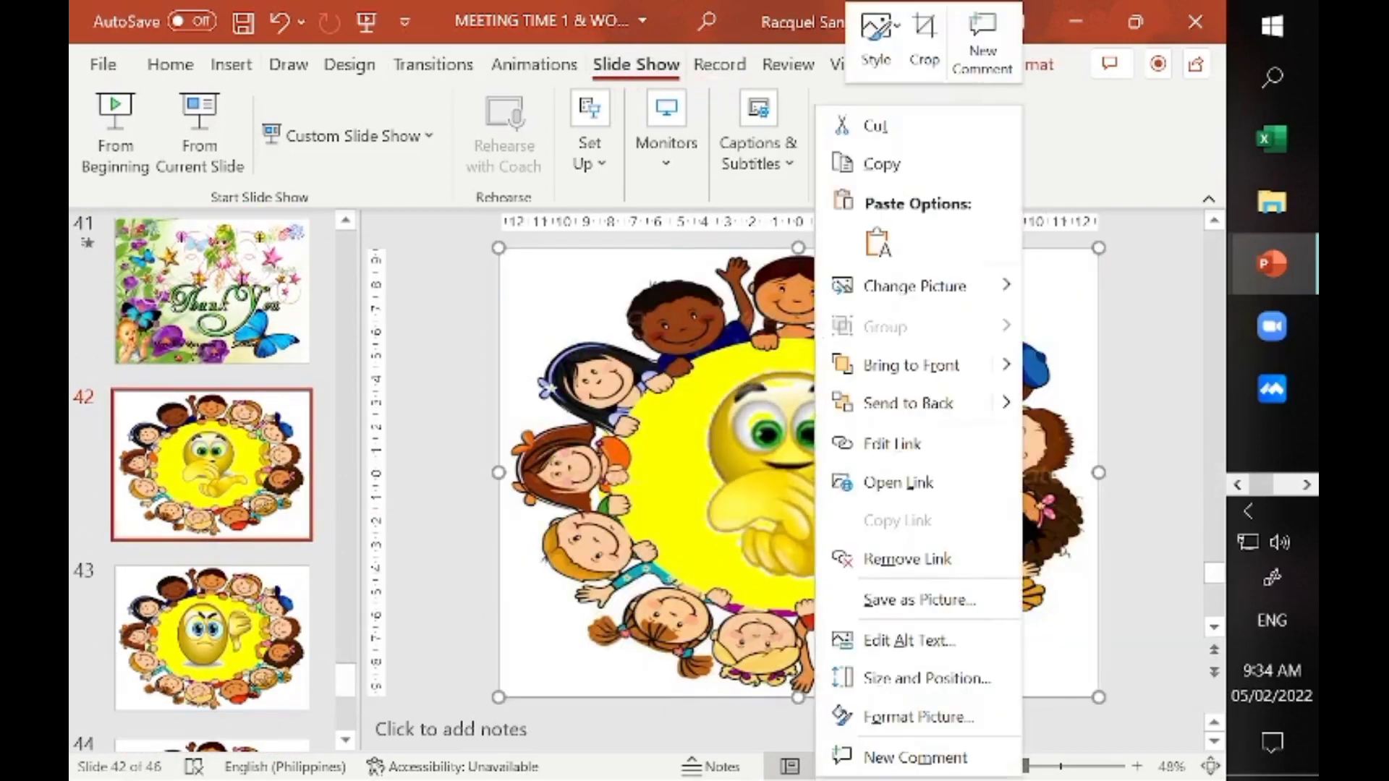
{"action": "left_click", "coordinate": [946, 558]}
{"action": "right_click", "coordinate": [811, 564]}
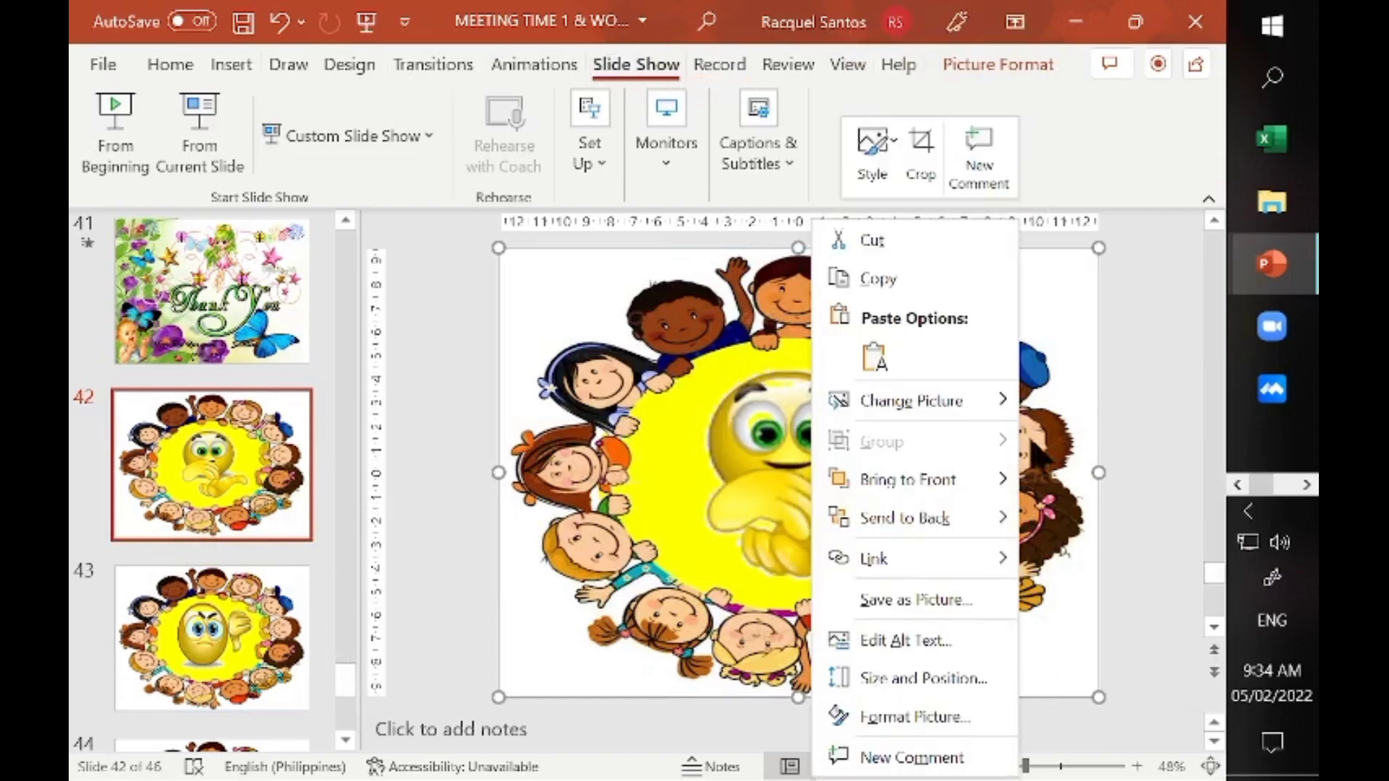
{"action": "left_click", "coordinate": [947, 558]}
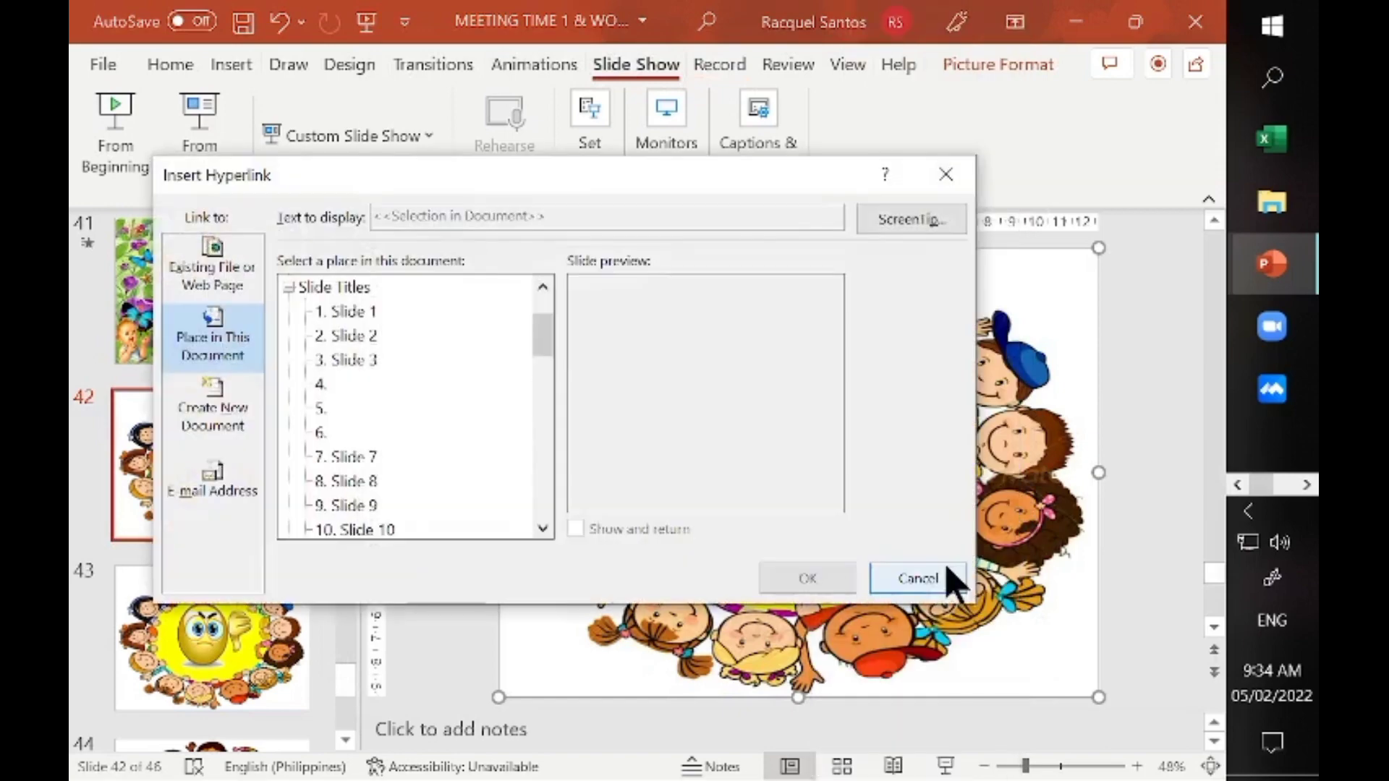
{"action": "scroll", "coordinate": [369, 456], "scroll_direction": "down", "scroll_amount": 7}
{"action": "left_click", "coordinate": [375, 456]}
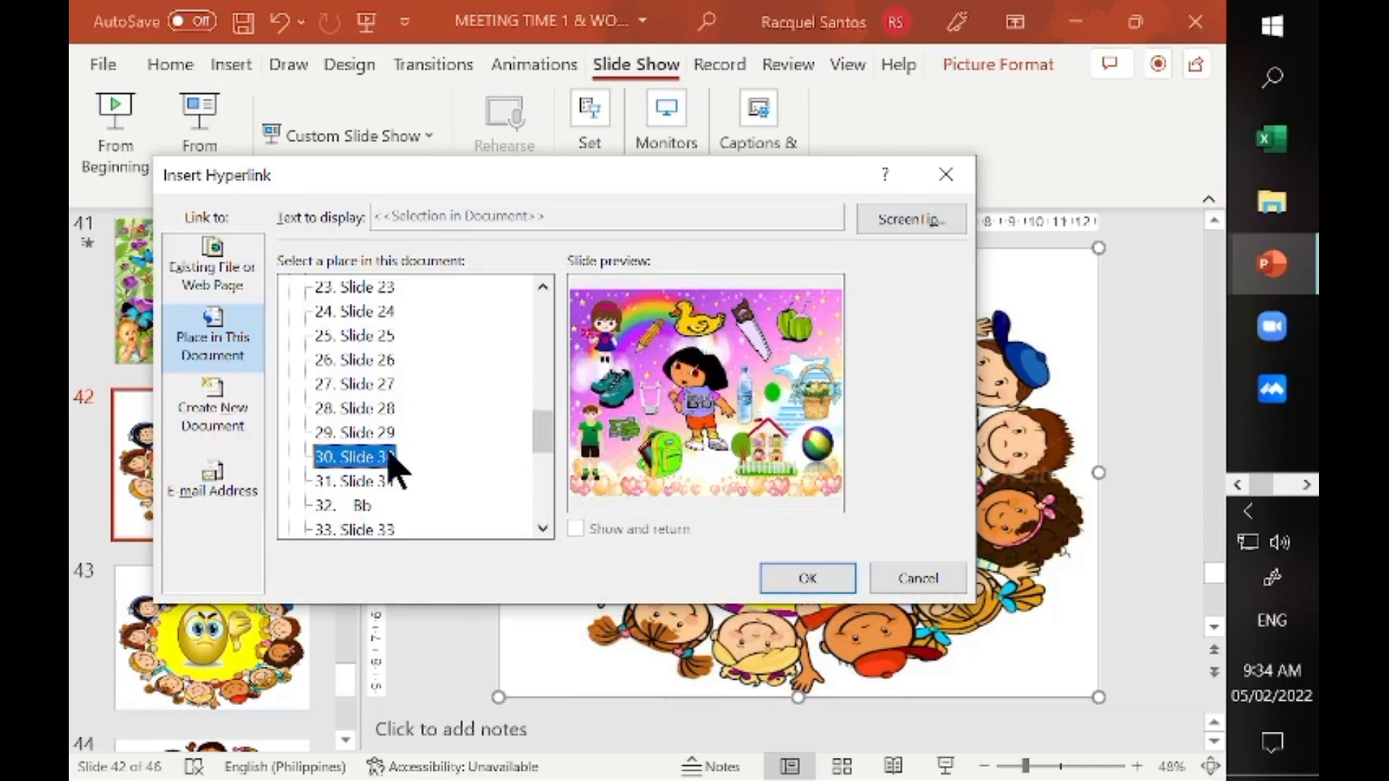
{"action": "left_click", "coordinate": [773, 580]}
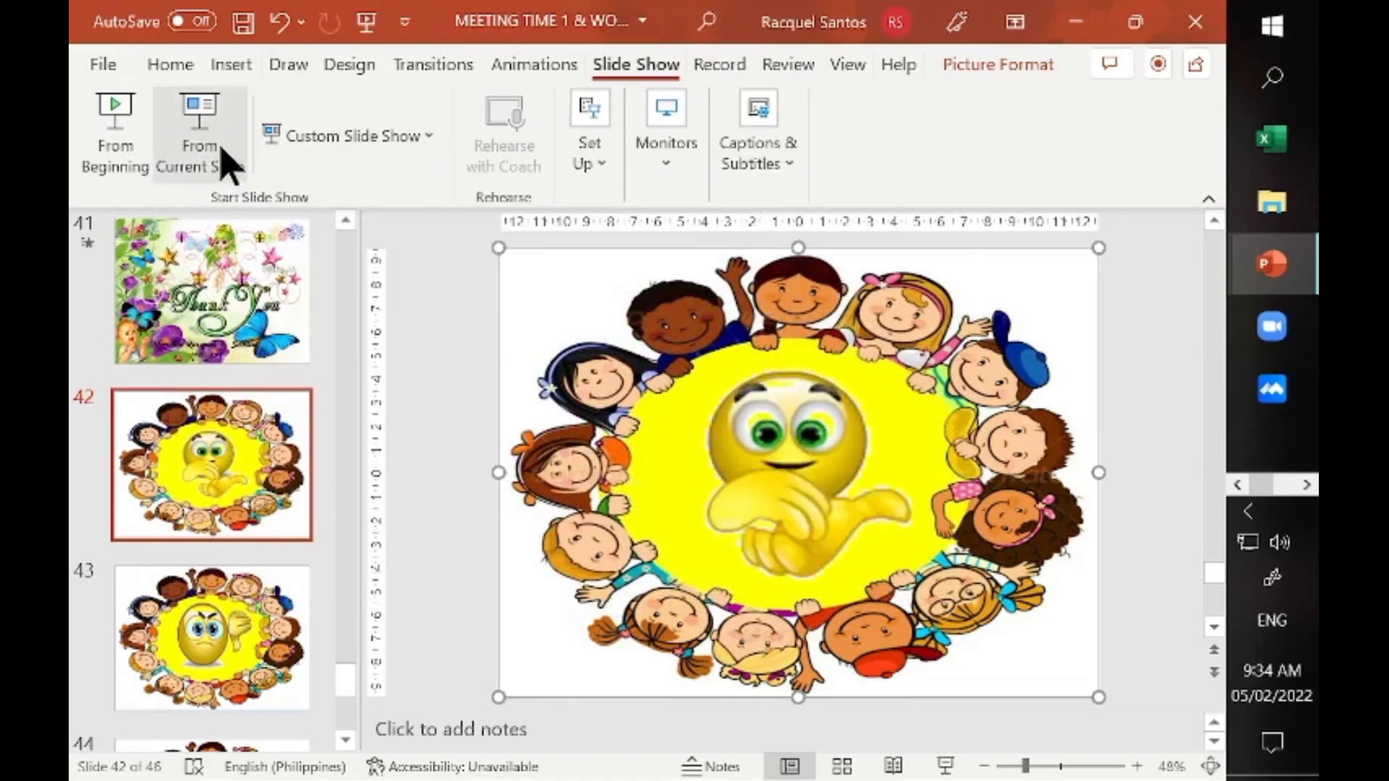
Present from slide 42 and confirm the picture jumps to slide 30.
{"action": "left_click", "coordinate": [201, 136]}
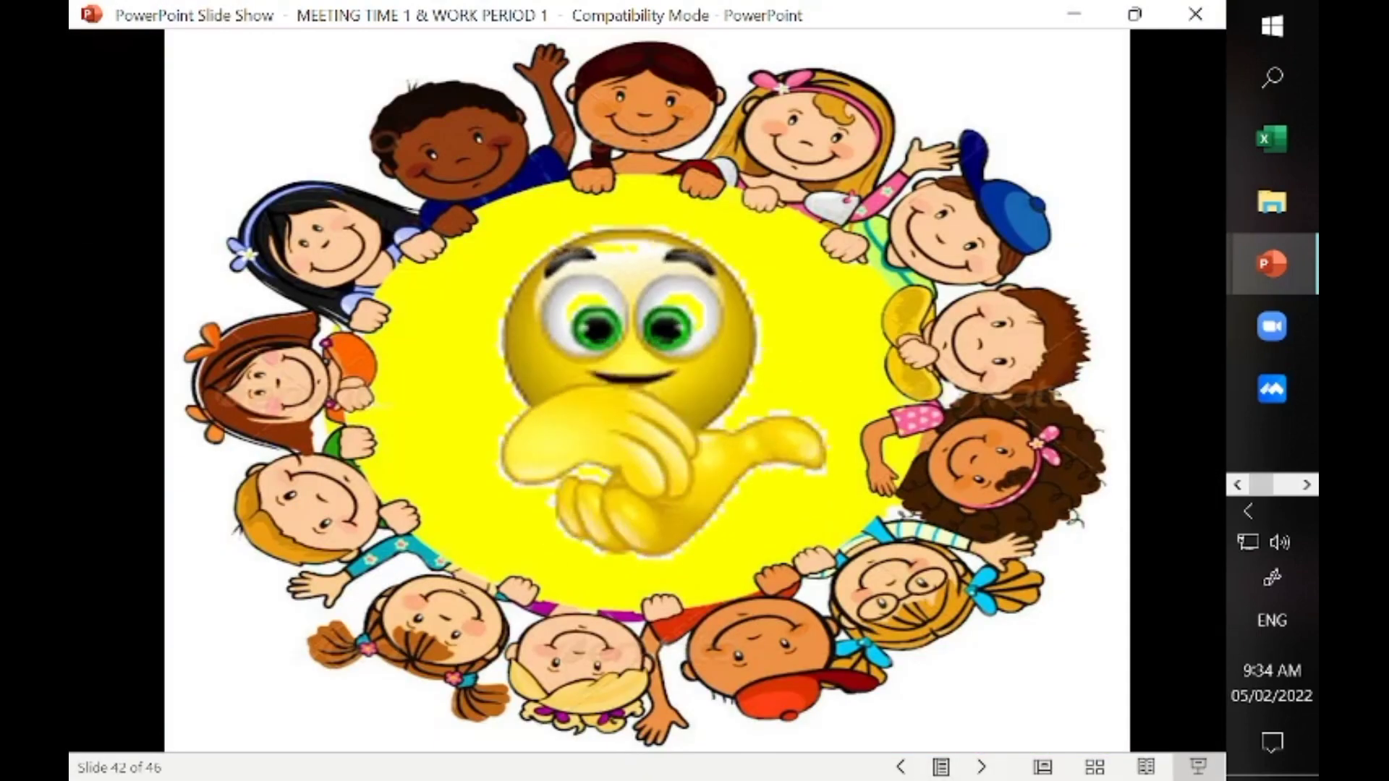
{"action": "left_click", "coordinate": [951, 570]}
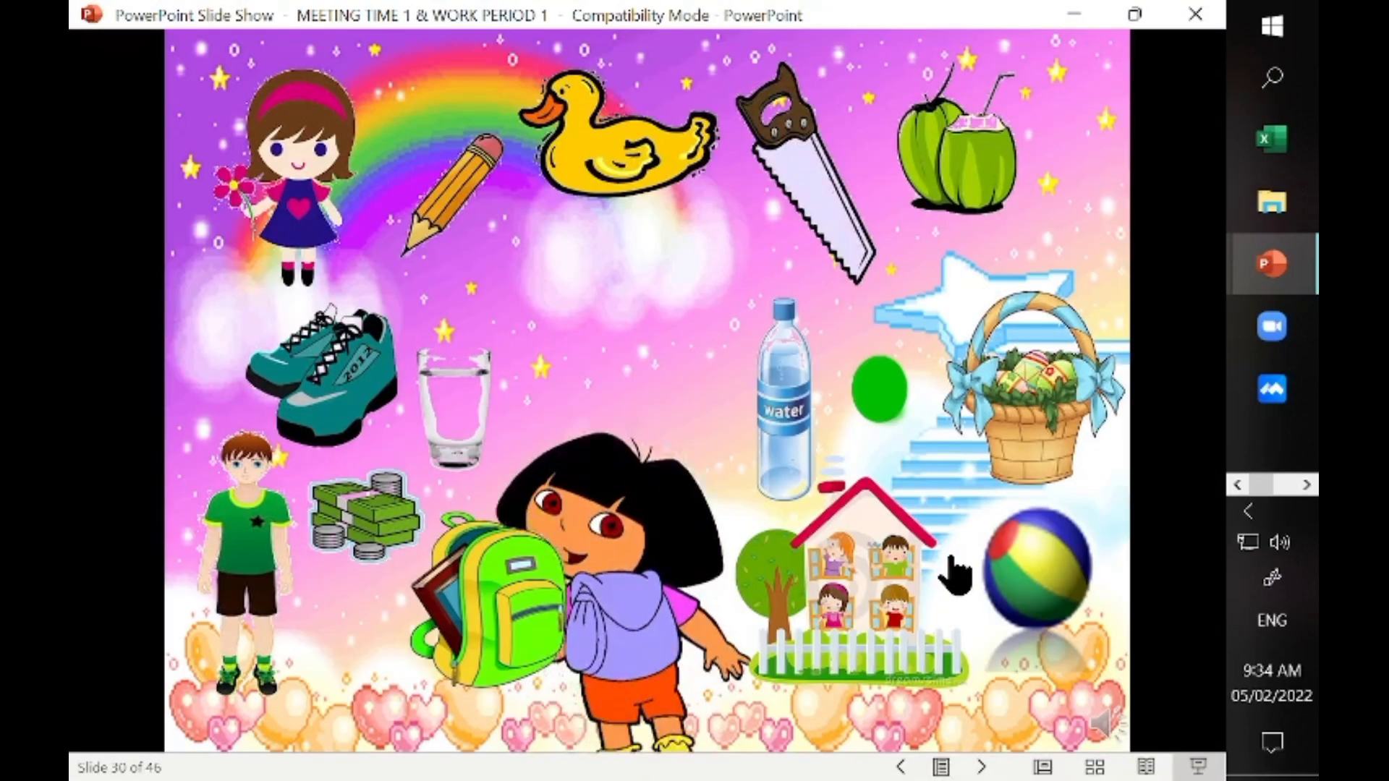
{"action": "left_click", "coordinate": [953, 575]}
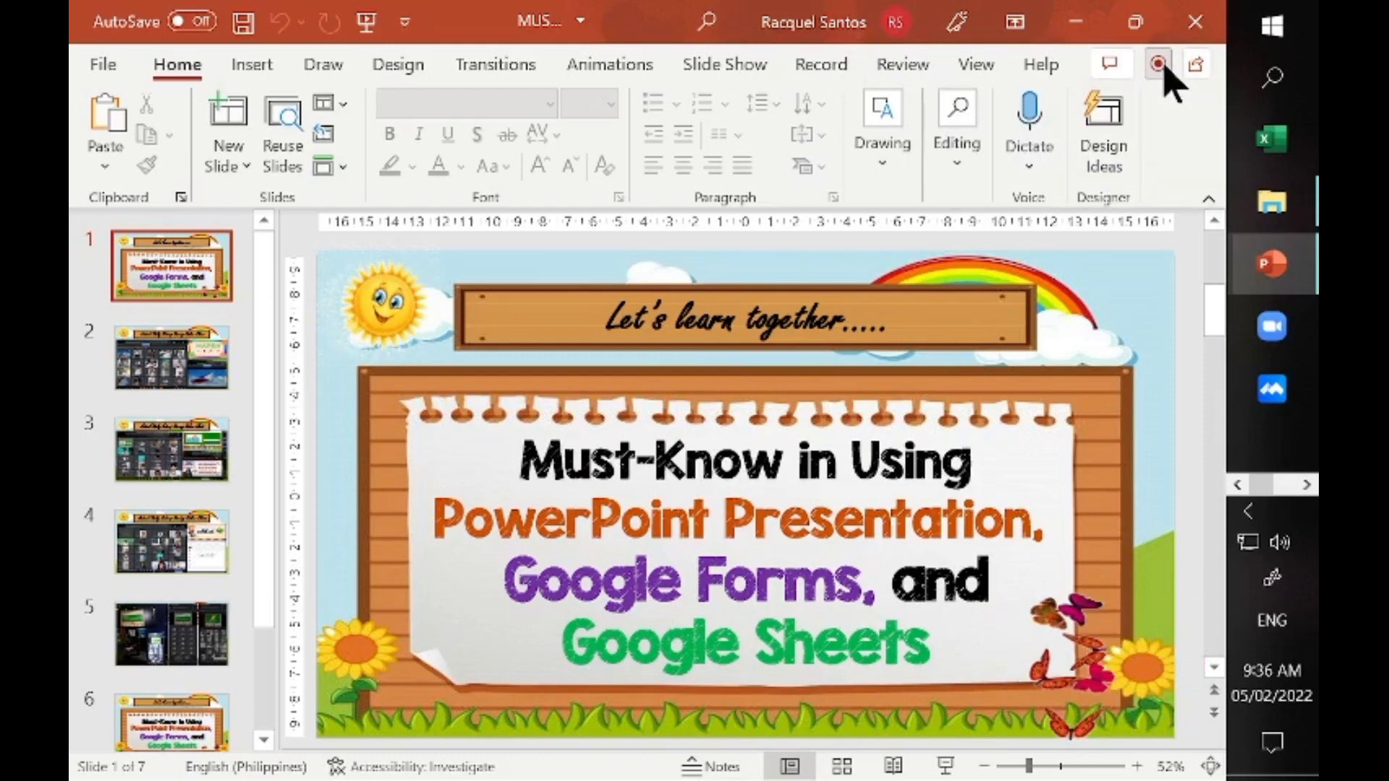
Open the recording view and dismiss the repeated camera error messages.
{"action": "left_click", "coordinate": [1160, 65]}
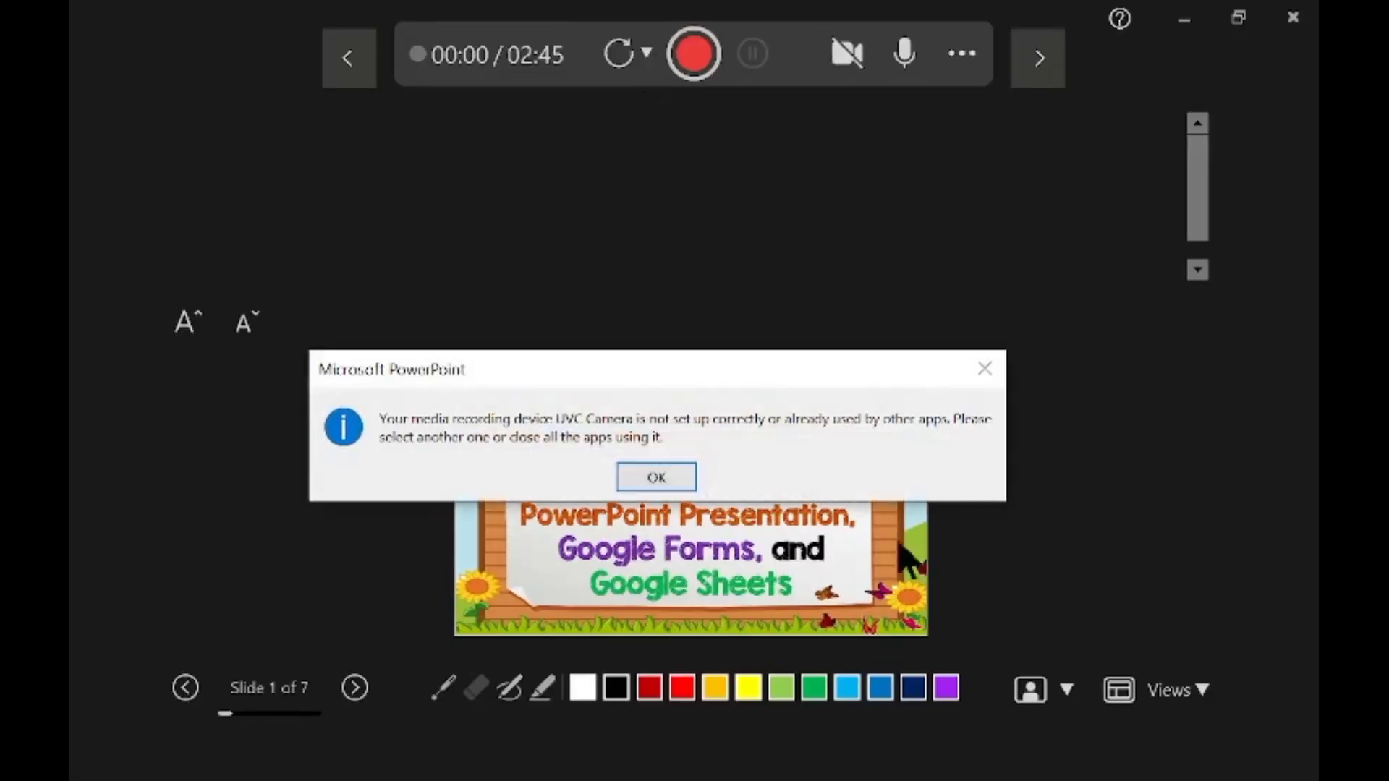
{"action": "left_click", "coordinate": [984, 369]}
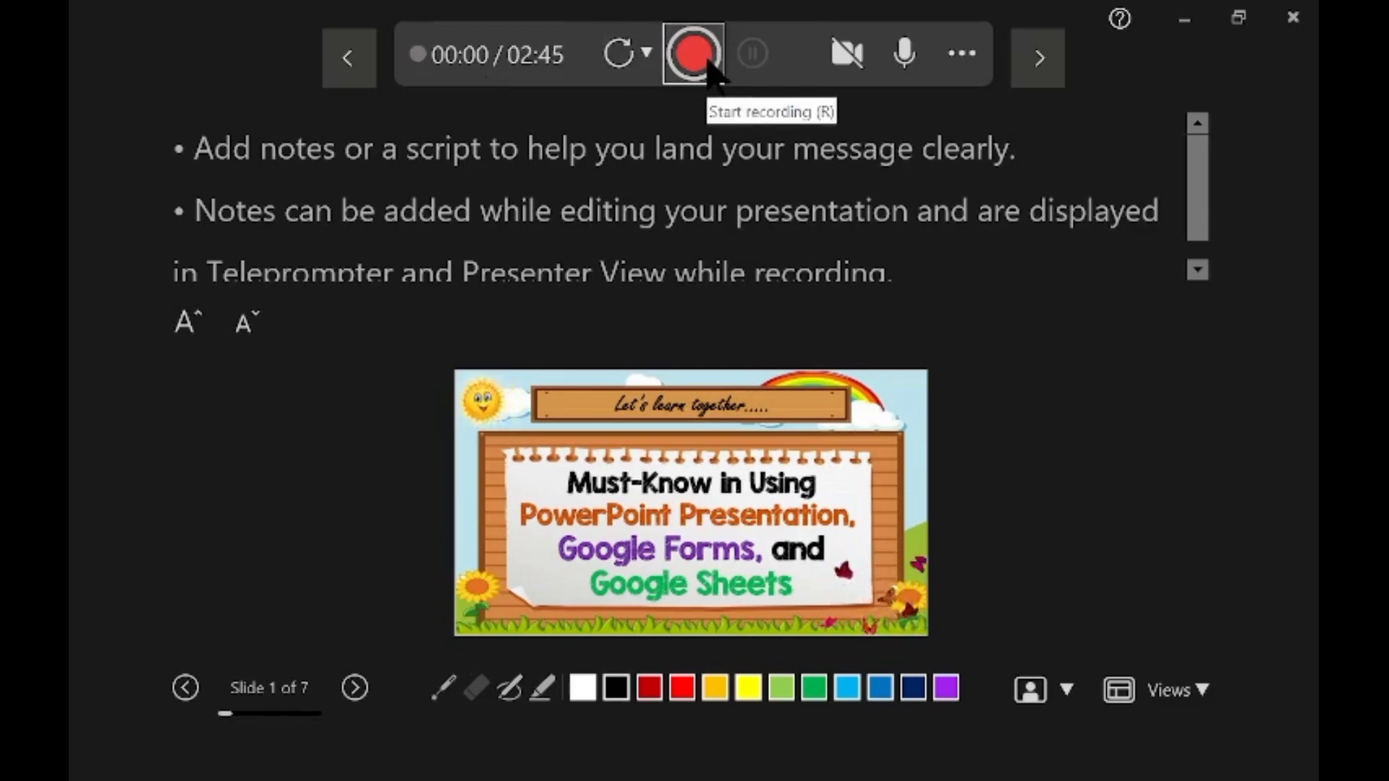
{"action": "left_click", "coordinate": [844, 57]}
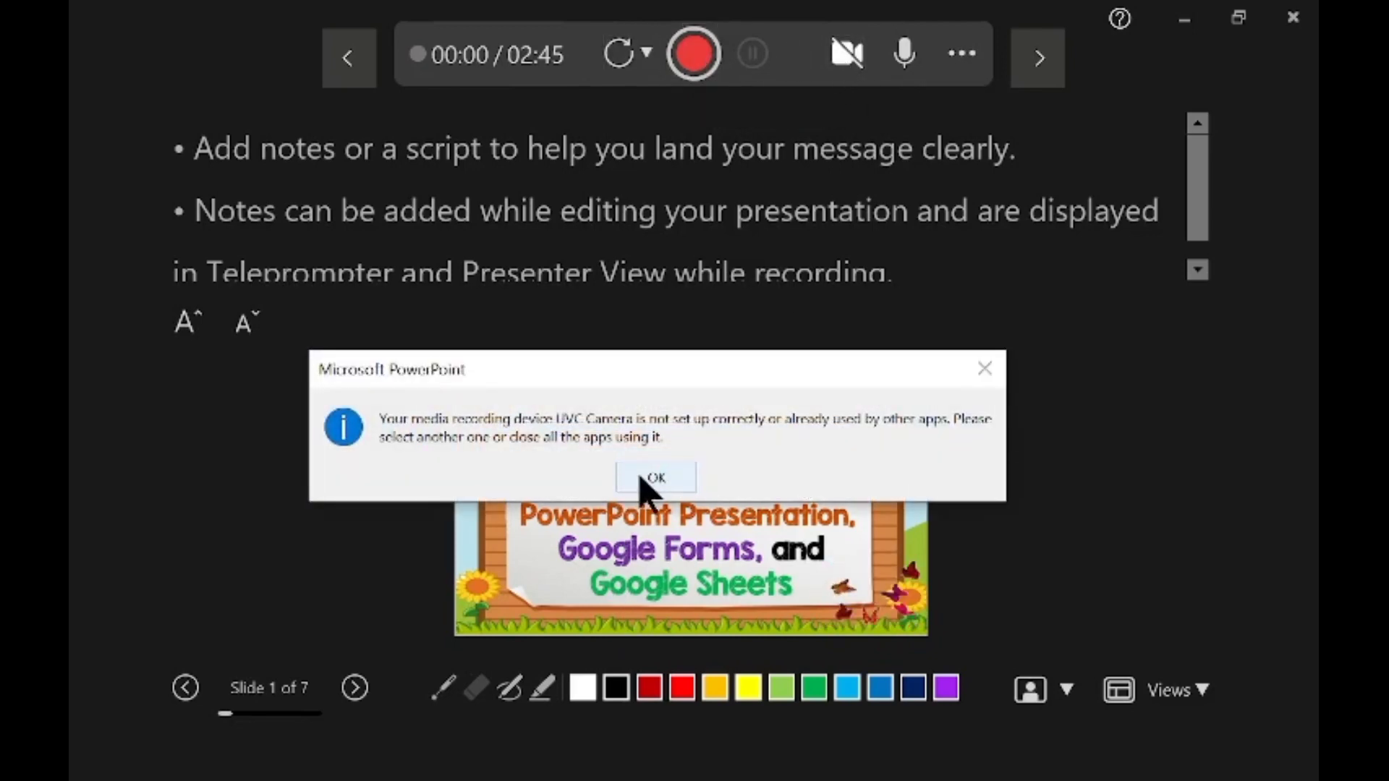
{"action": "left_click", "coordinate": [642, 482]}
{"action": "left_click", "coordinate": [837, 50]}
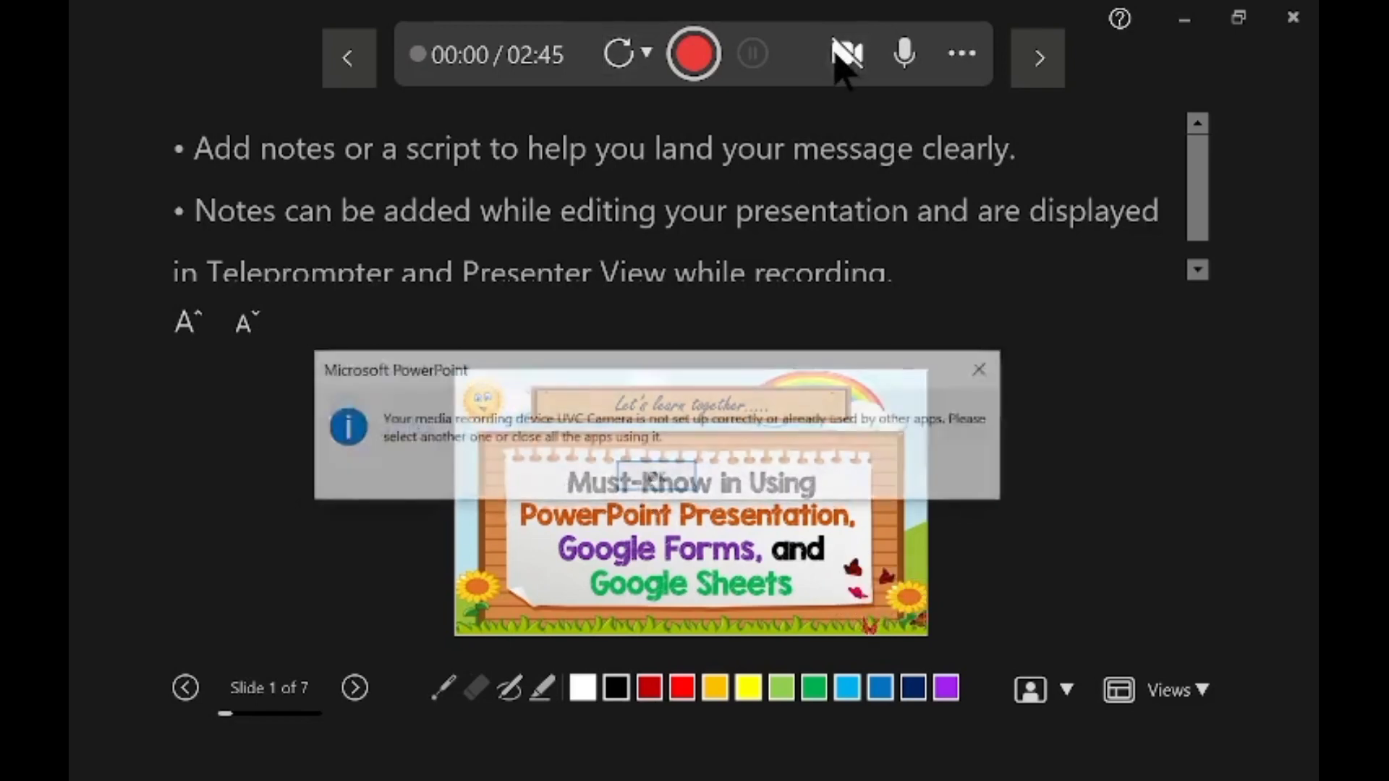
{"action": "left_click", "coordinate": [655, 481]}
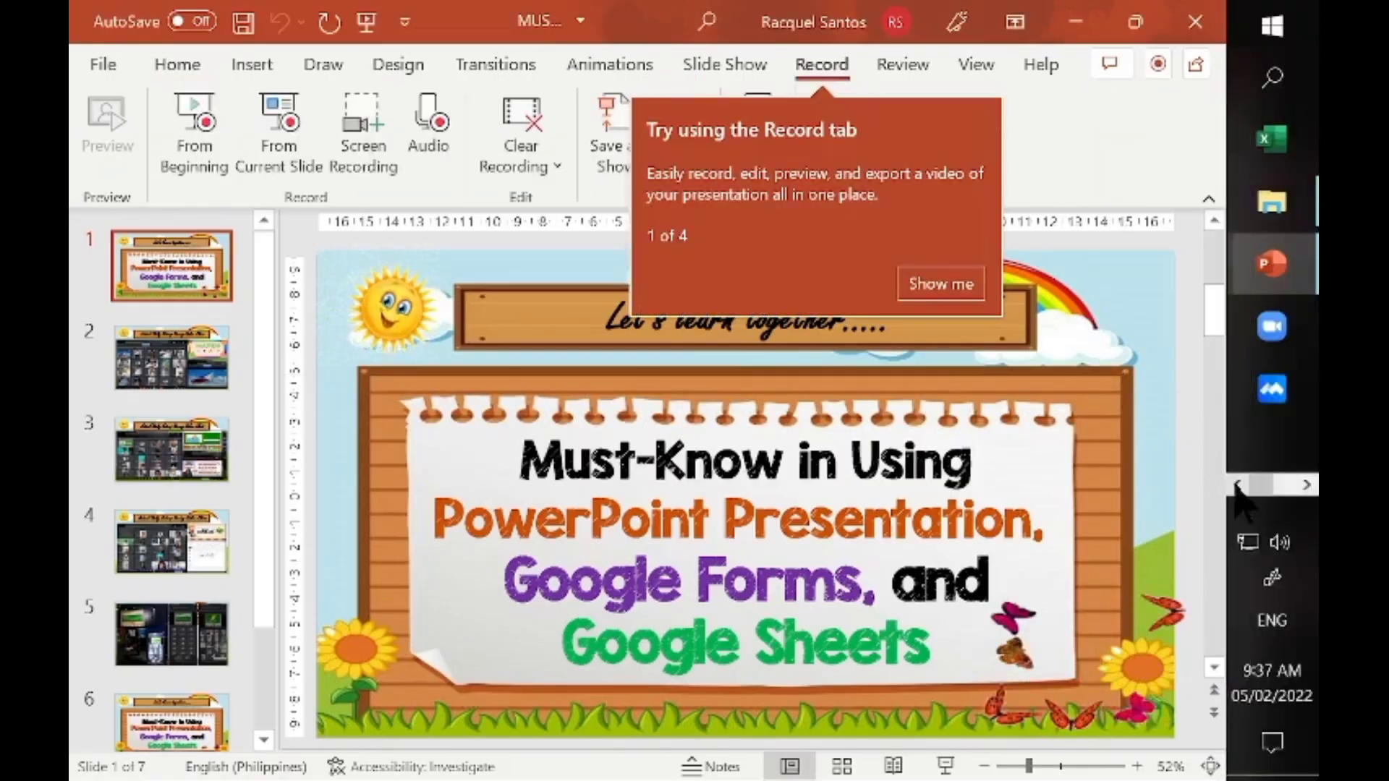
Turn off the camera in Google Meet and return to the Must-Know presentation.
{"action": "left_click", "coordinate": [1235, 484]}
{"action": "mouse_move", "coordinate": [1271, 328]}
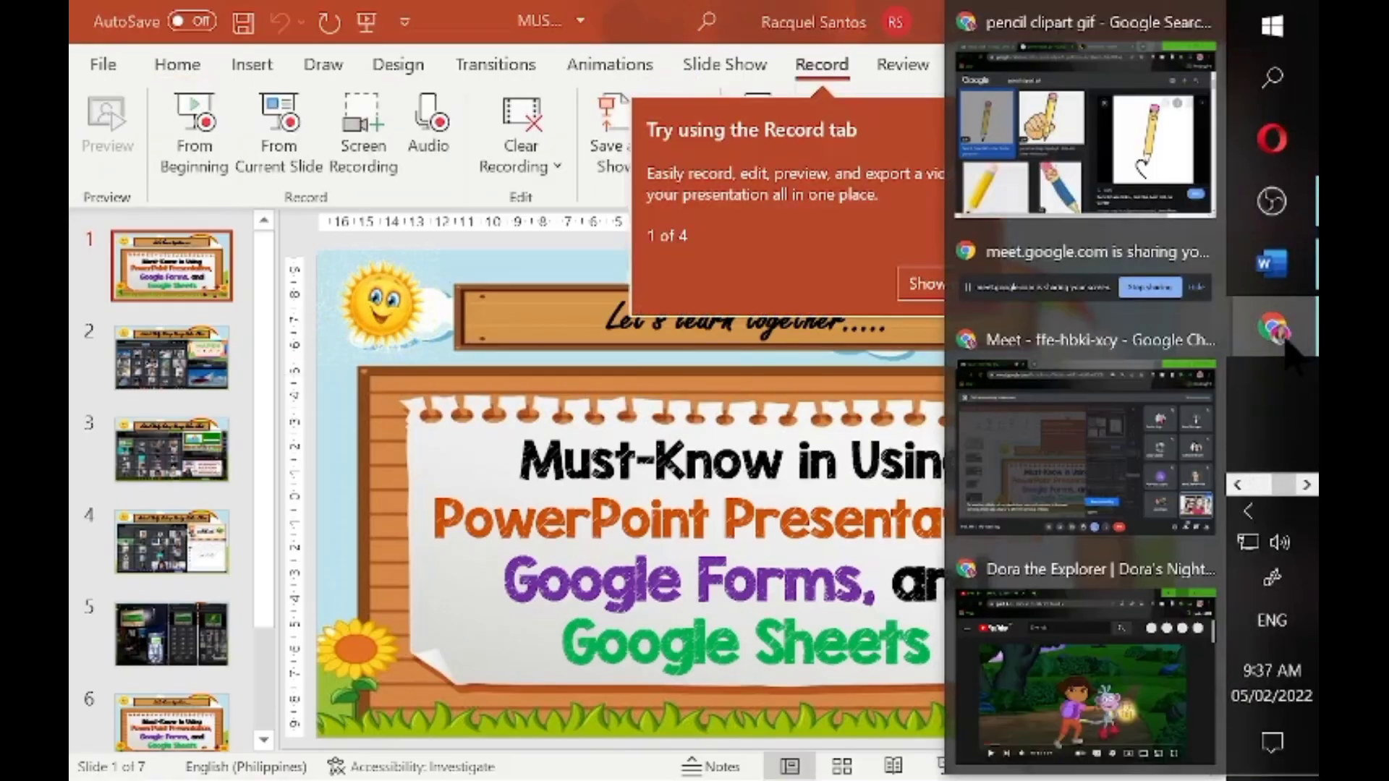
{"action": "left_click", "coordinate": [1156, 462]}
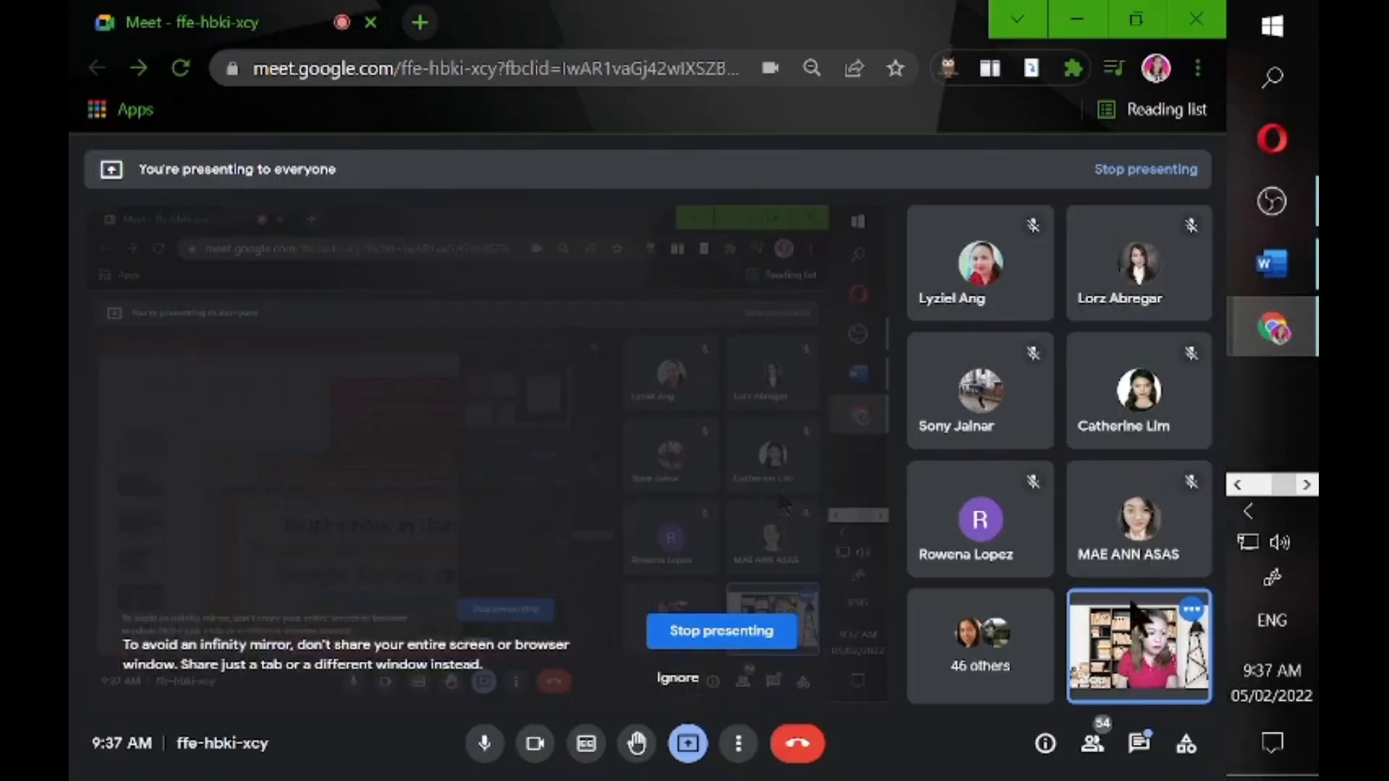
{"action": "left_click", "coordinate": [534, 744]}
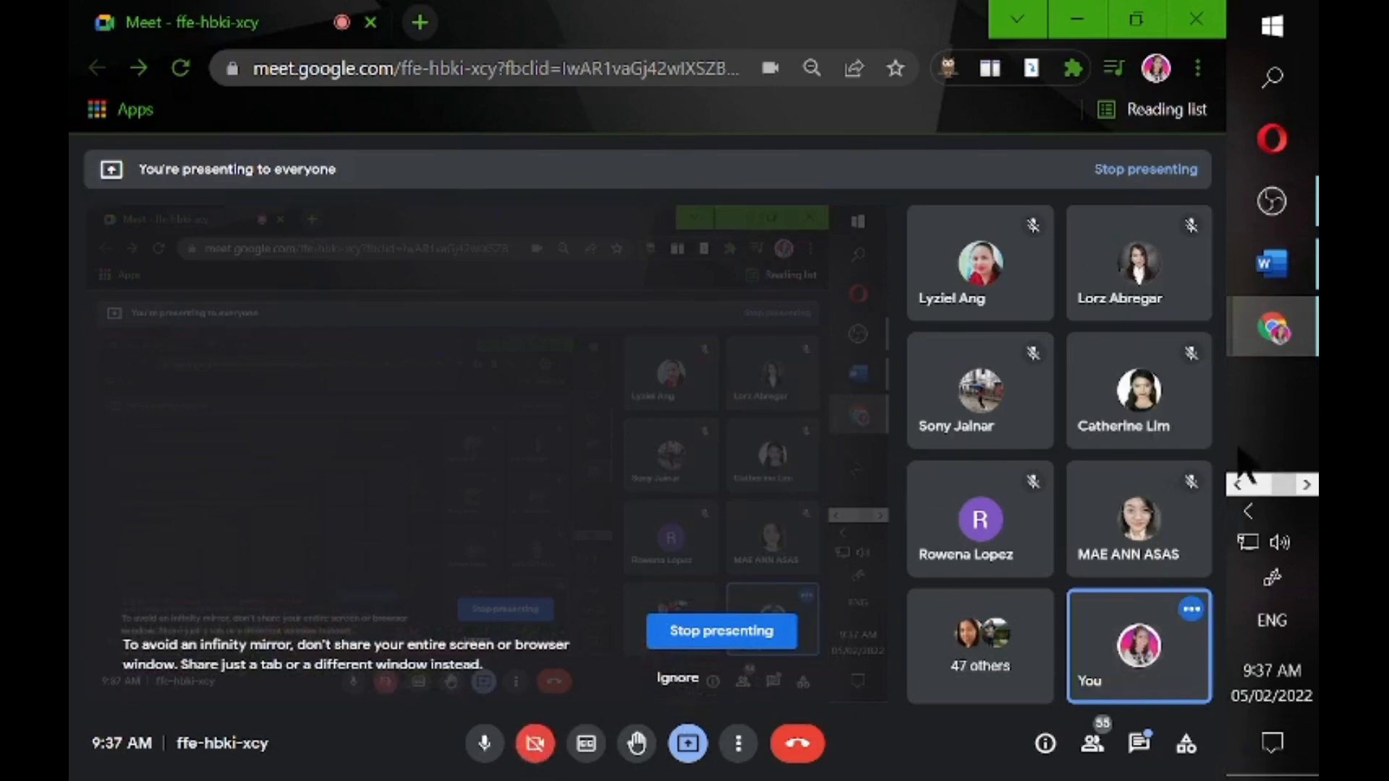
{"action": "left_click", "coordinate": [1238, 486]}
{"action": "mouse_move", "coordinate": [1272, 262]}
{"action": "left_click", "coordinate": [1150, 673]}
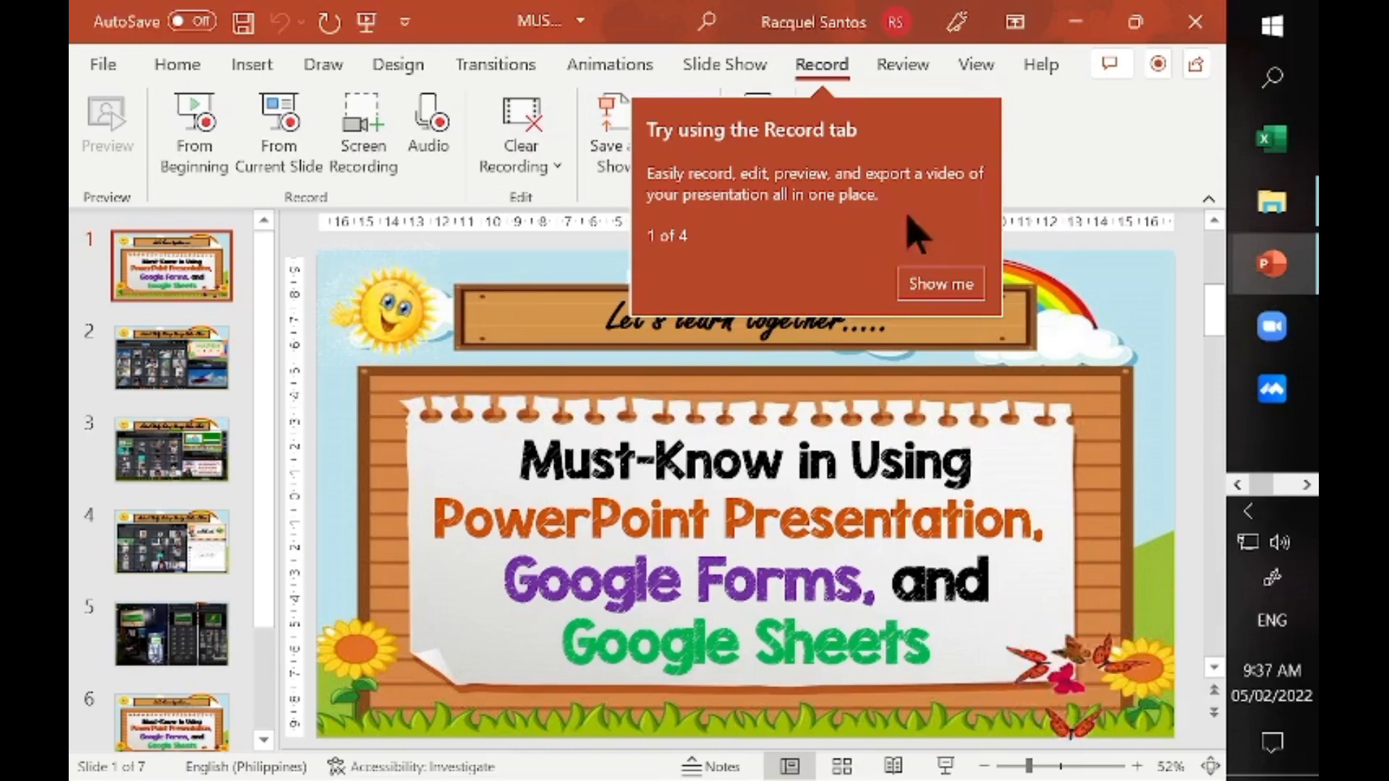
Open the recording view, then draw and erase red ink on the title slide.
{"action": "left_click", "coordinate": [1159, 65]}
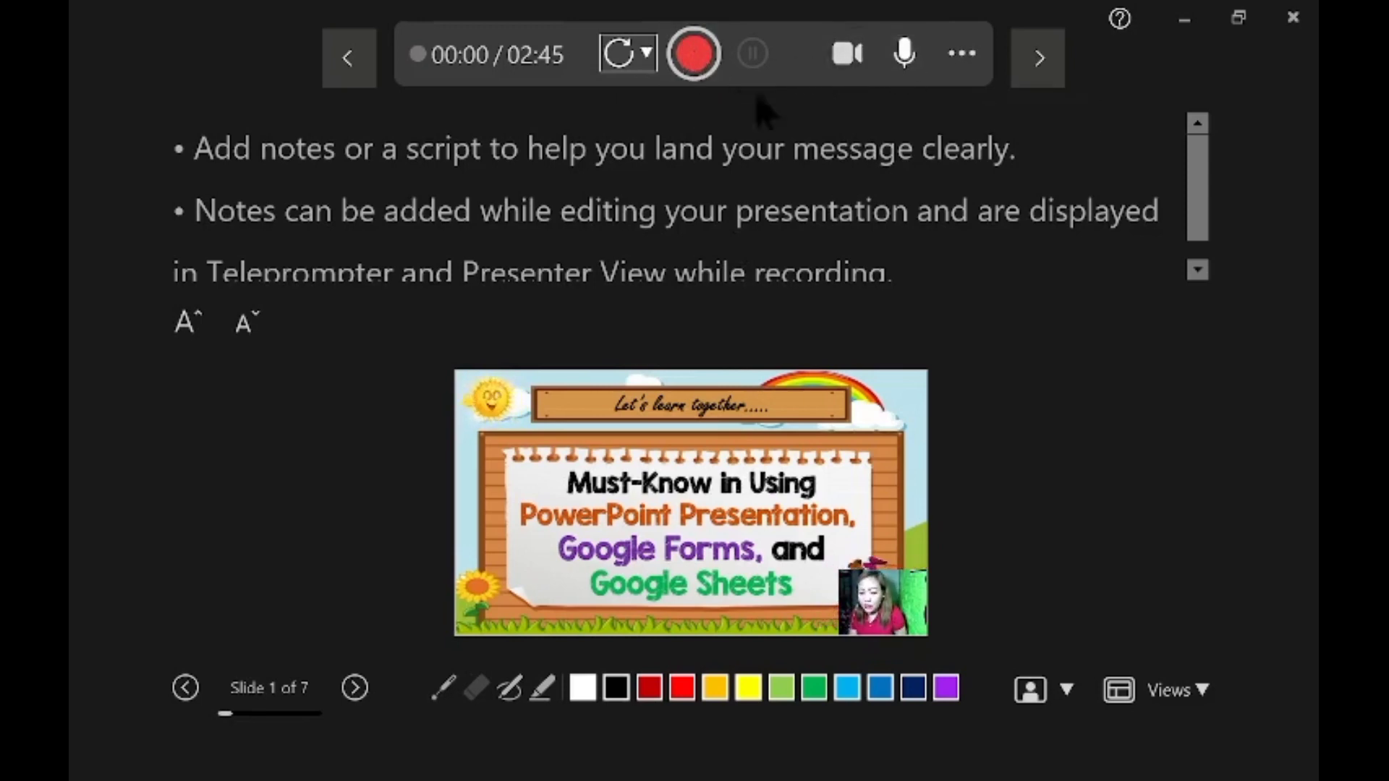
{"action": "left_click", "coordinate": [444, 687]}
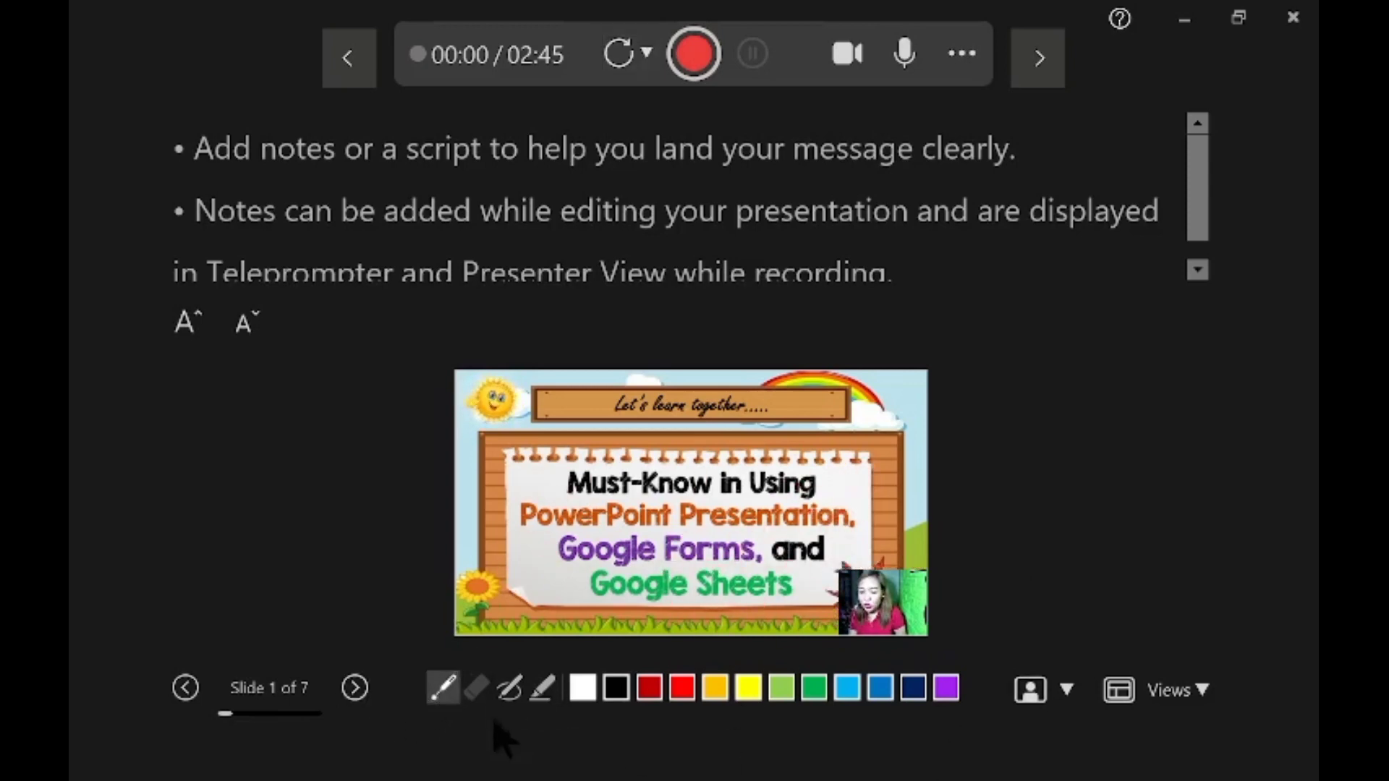
{"action": "left_click", "coordinate": [503, 691]}
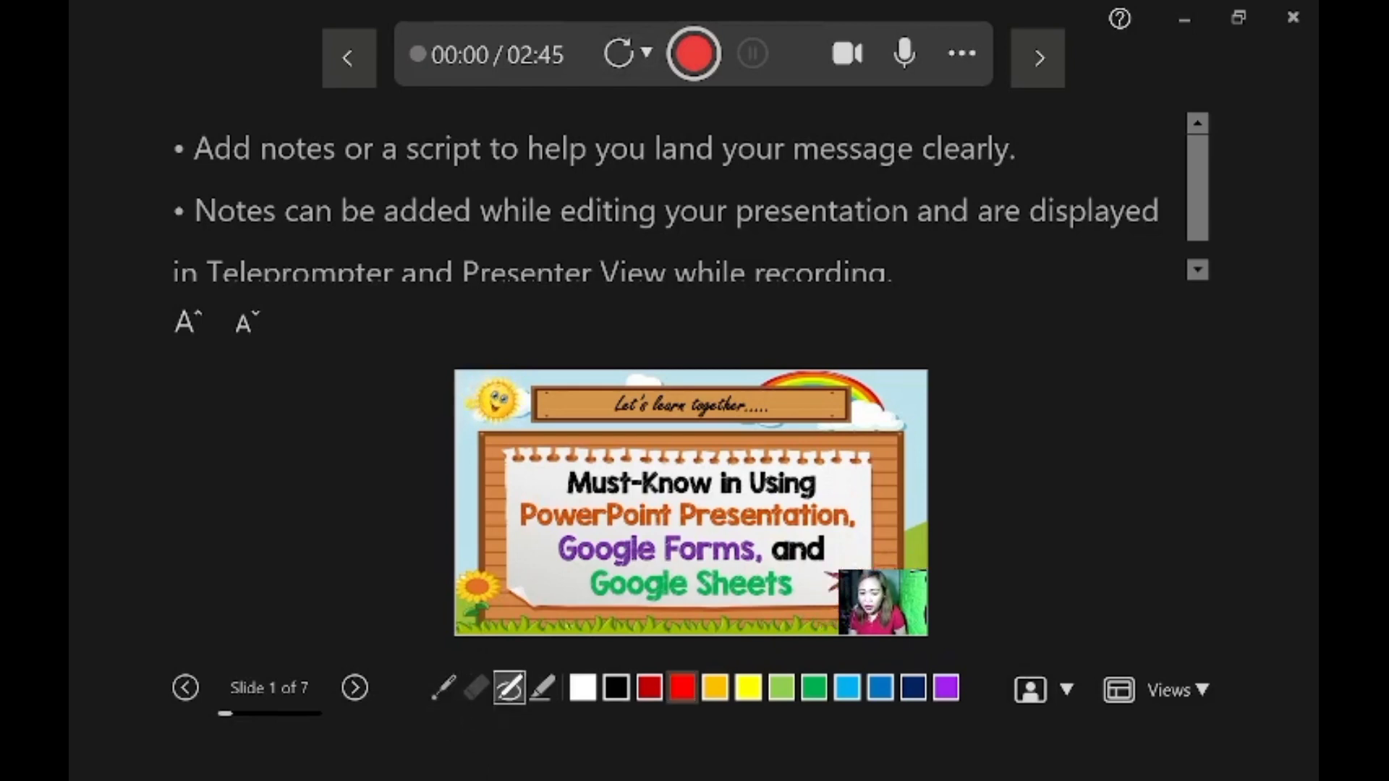
{"action": "left_click_drag", "start_coordinate": [901, 448], "coordinate": [835, 566]}
{"action": "left_click", "coordinate": [476, 688]}
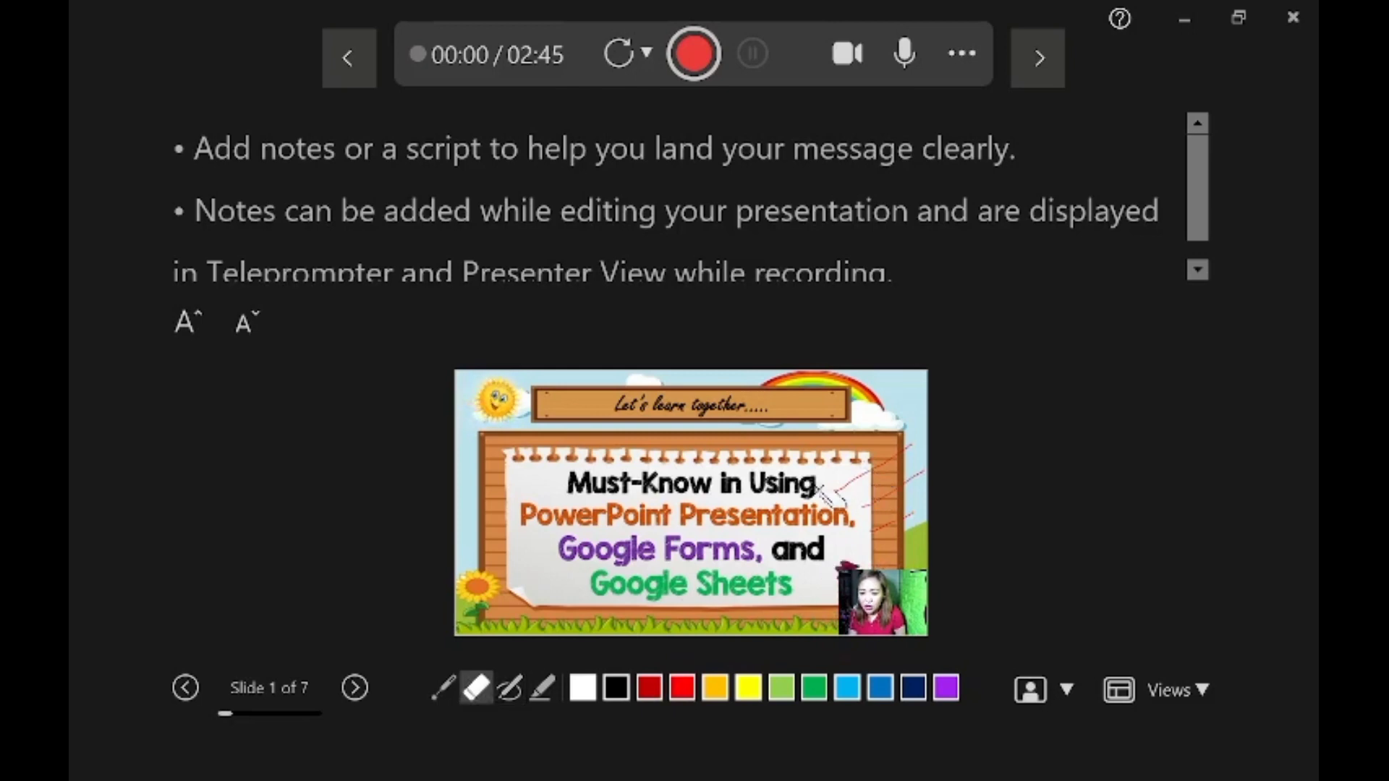
{"action": "left_click_drag", "start_coordinate": [841, 532], "coordinate": [920, 469]}
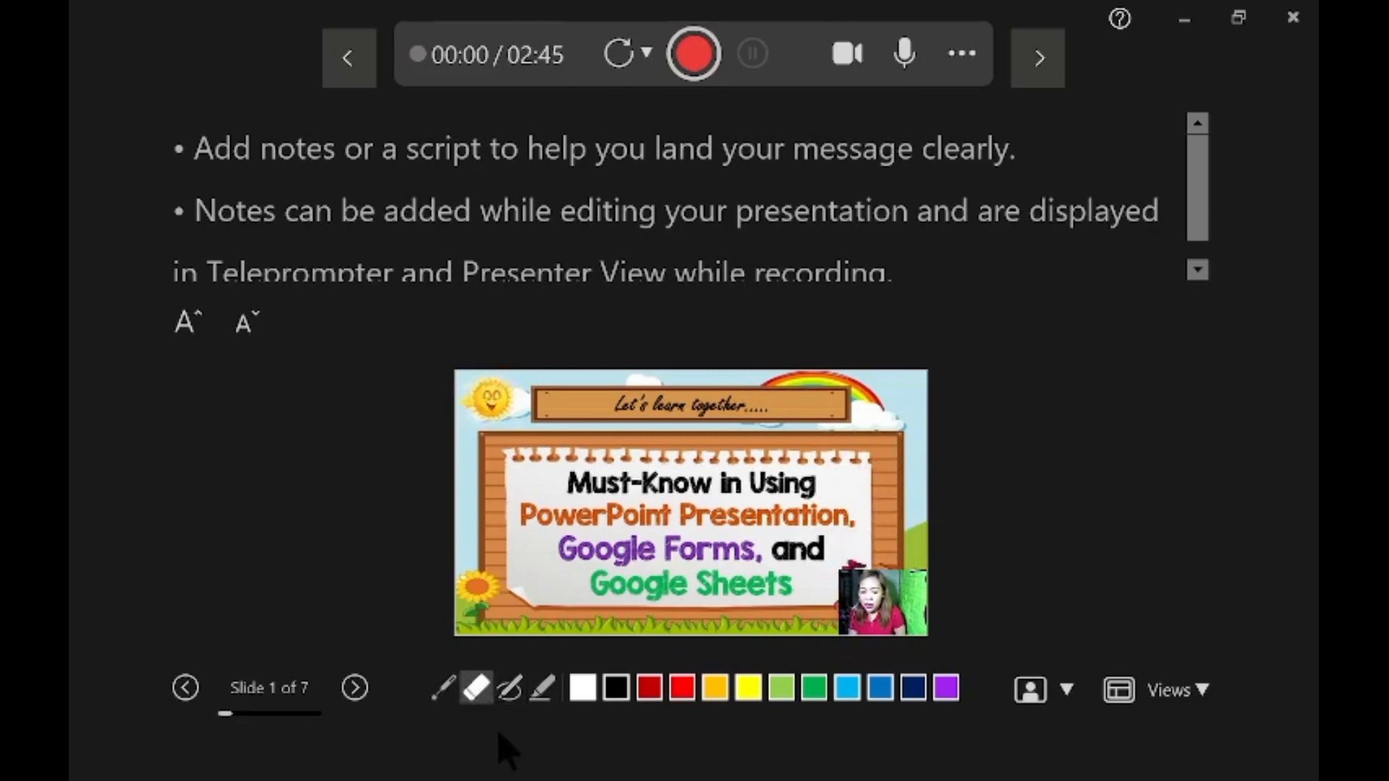
Try the yellow highlighter, then erase the highlight under Google Sheets.
{"action": "left_click", "coordinate": [551, 691]}
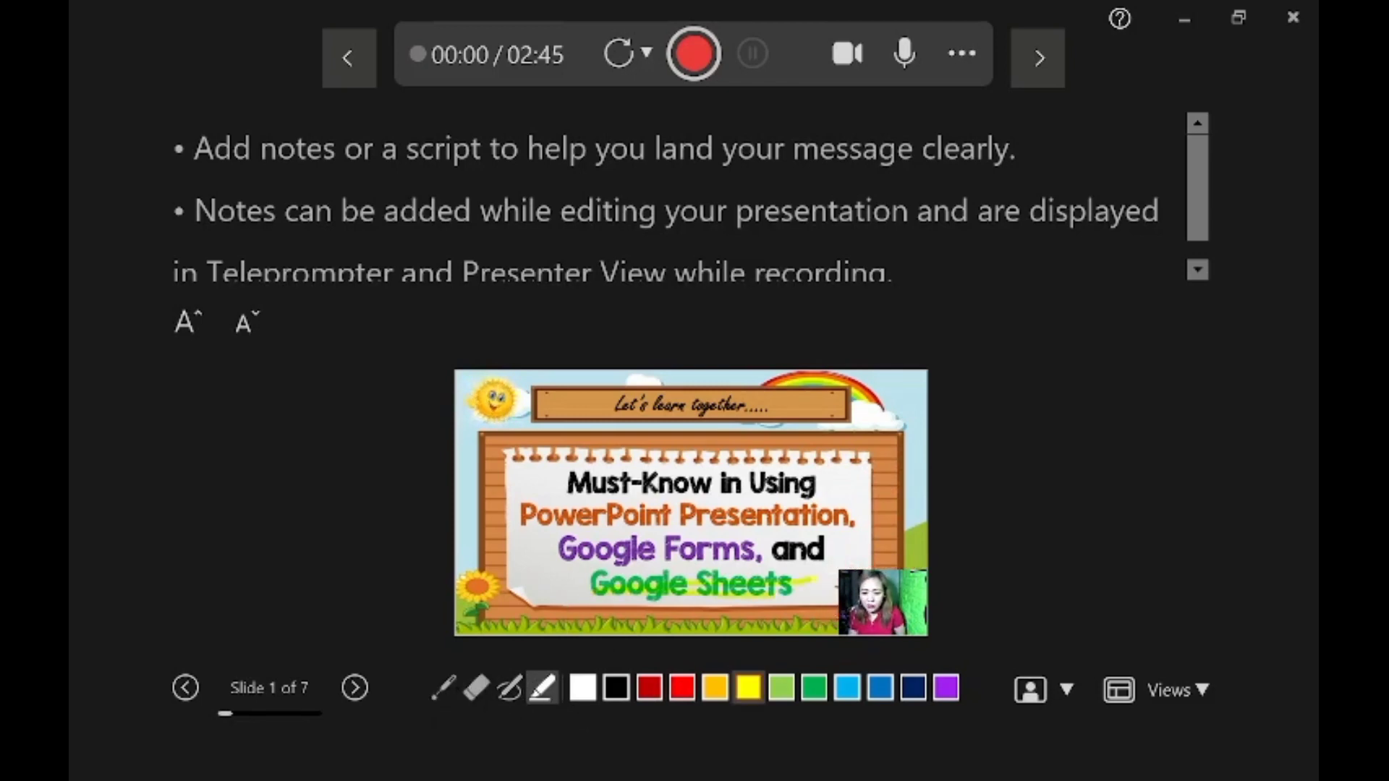
{"action": "left_click", "coordinate": [475, 688]}
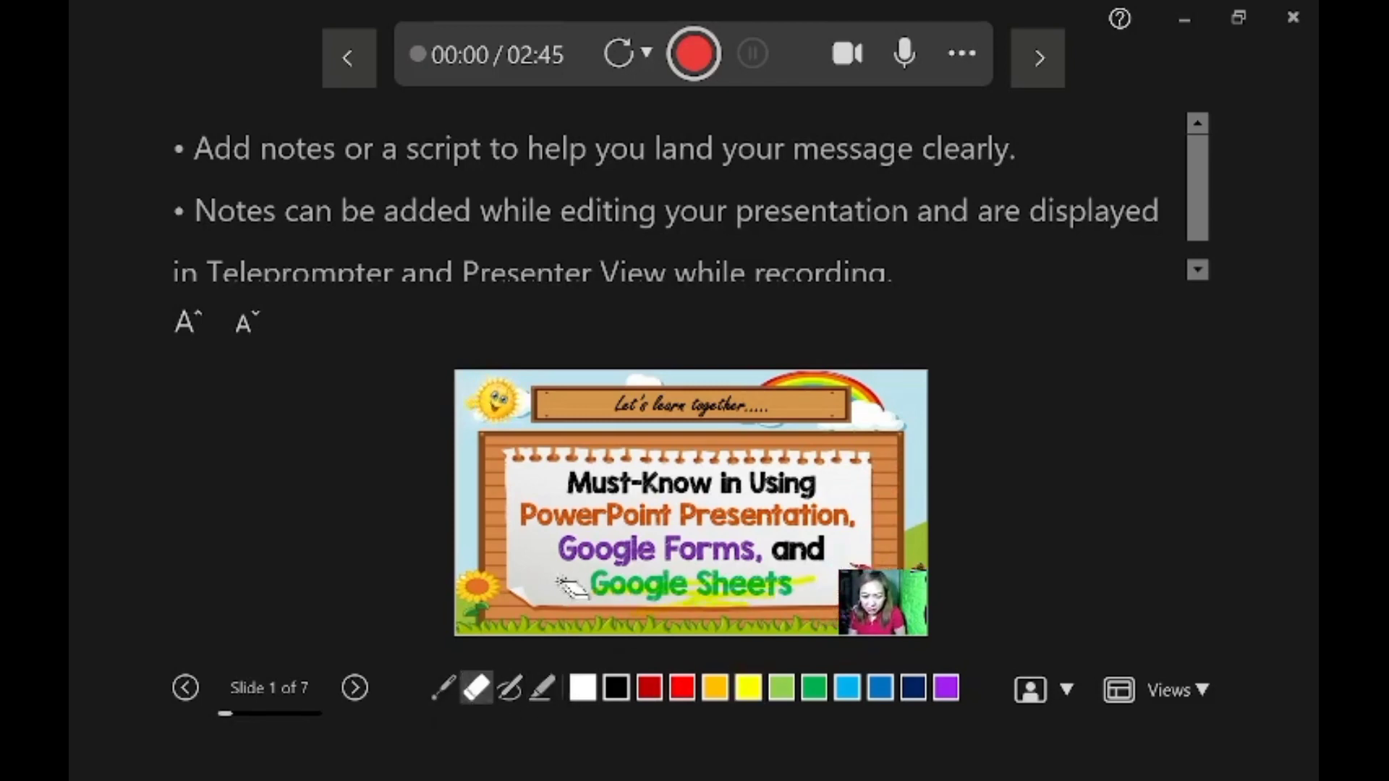
{"action": "left_click", "coordinate": [614, 592]}
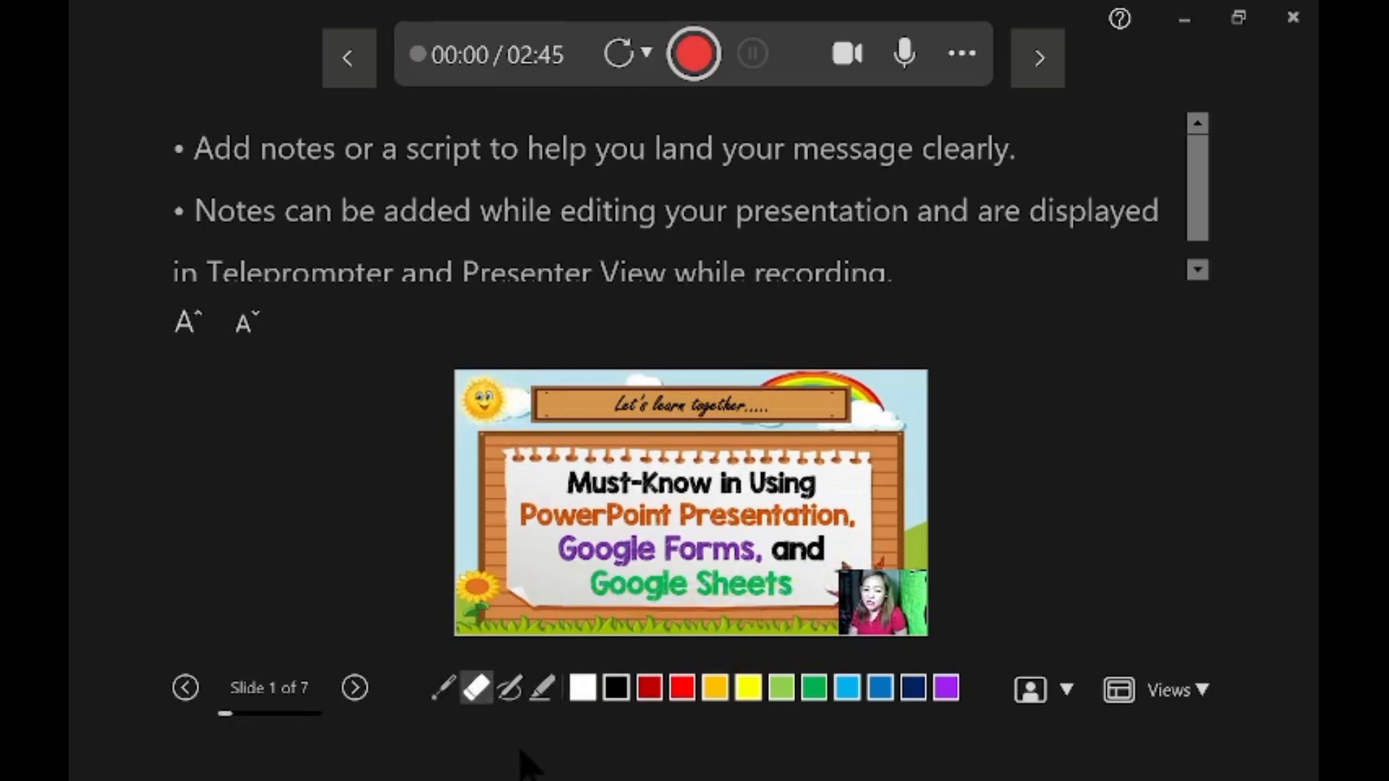
Record and stop a take, then play, pause and resume its preview.
{"action": "left_click", "coordinate": [705, 63]}
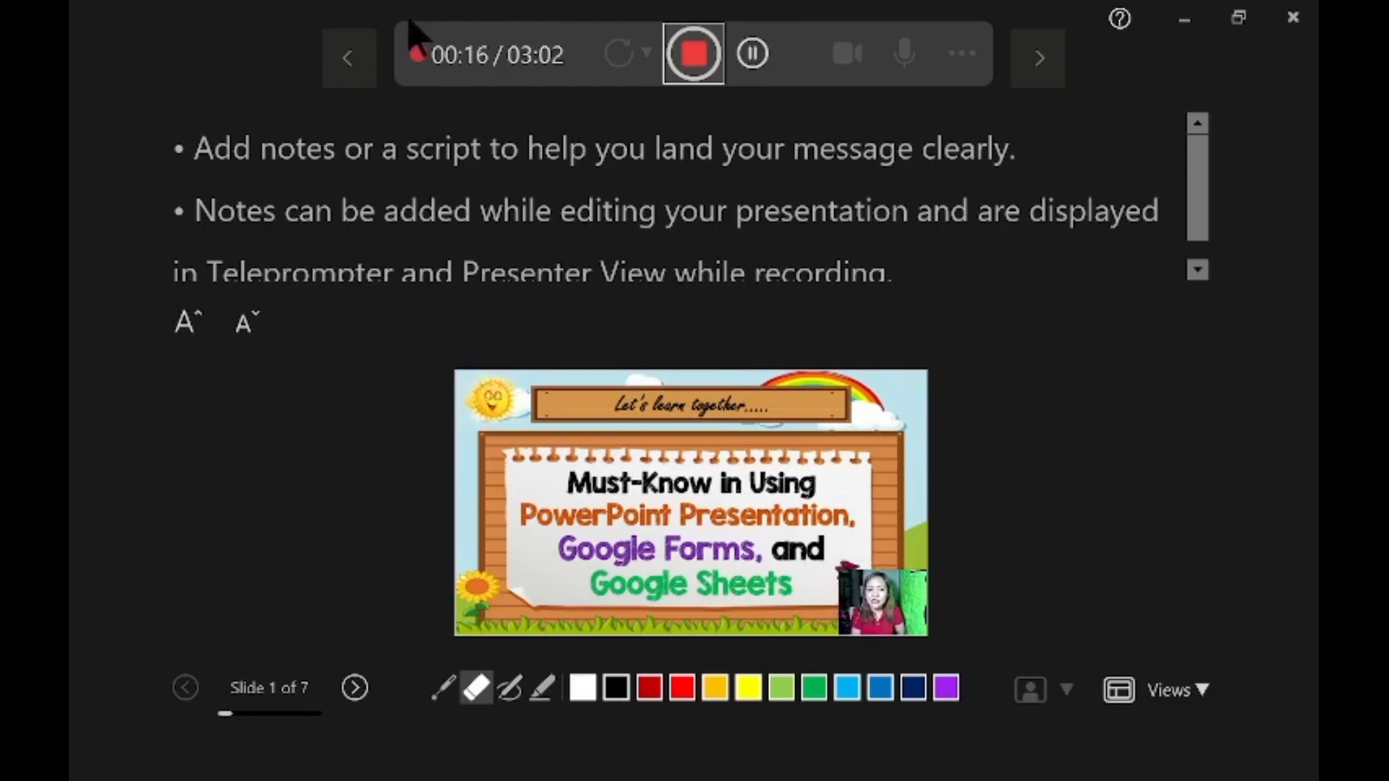
{"action": "left_click", "coordinate": [695, 54]}
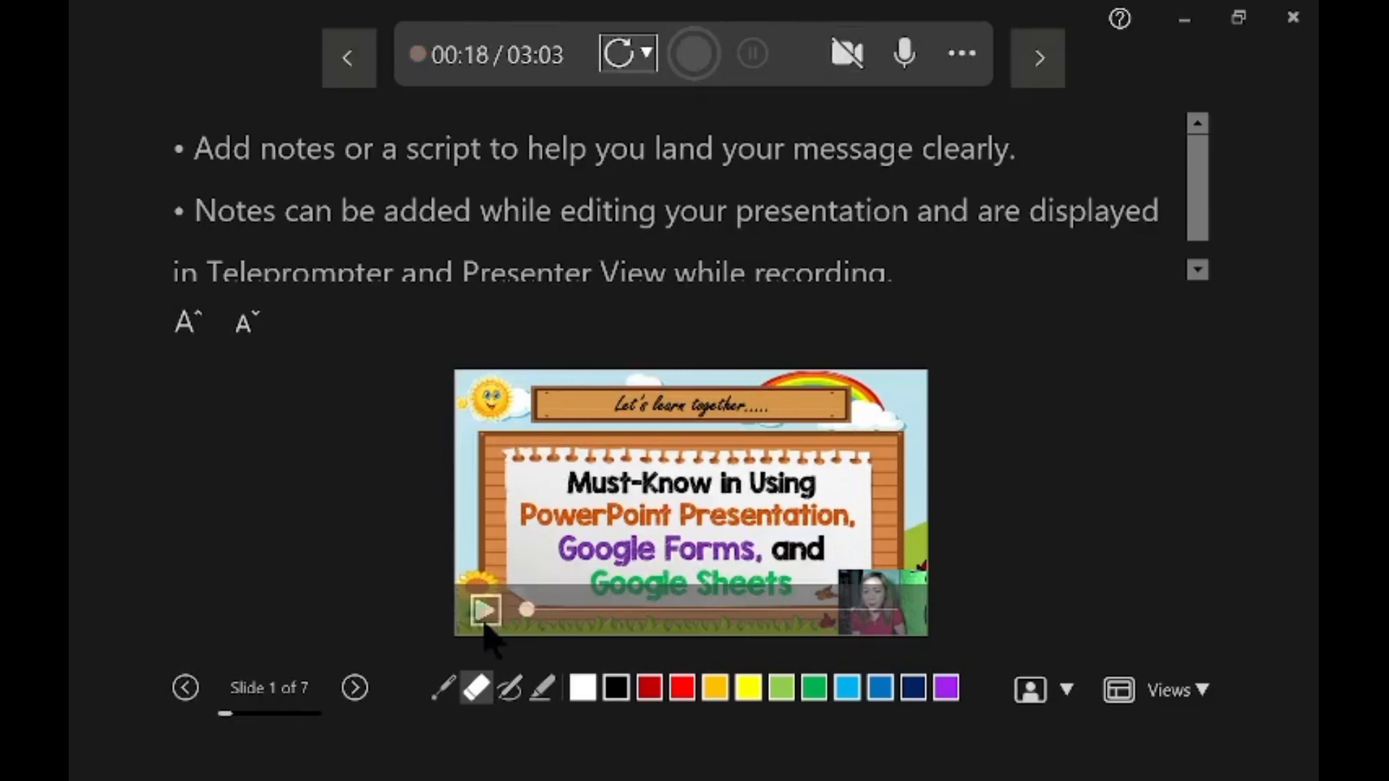
{"action": "left_click", "coordinate": [485, 610]}
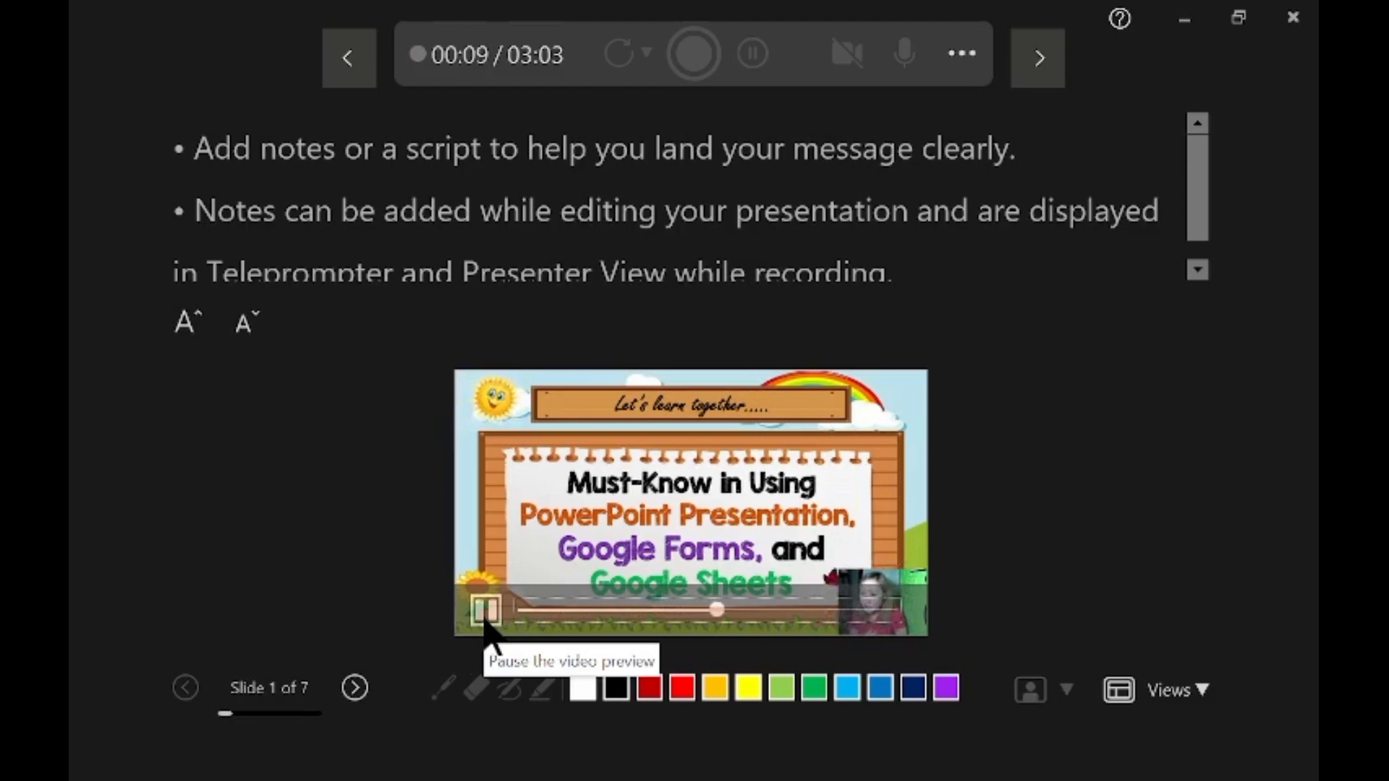
{"action": "left_click", "coordinate": [485, 610]}
{"action": "left_click", "coordinate": [484, 619]}
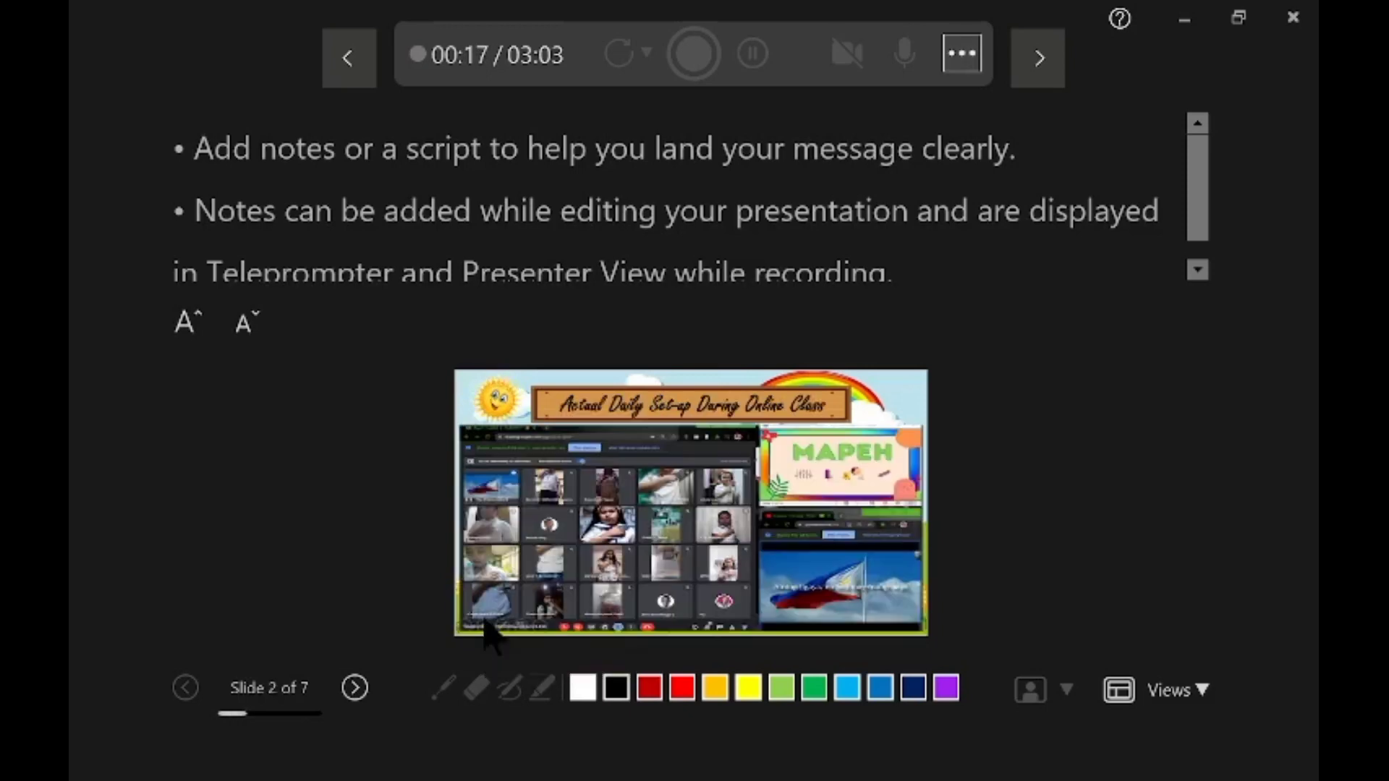
Advance through the remaining slides until the export prompt appears.
{"action": "left_click", "coordinate": [355, 688]}
{"action": "left_click", "coordinate": [355, 688]}
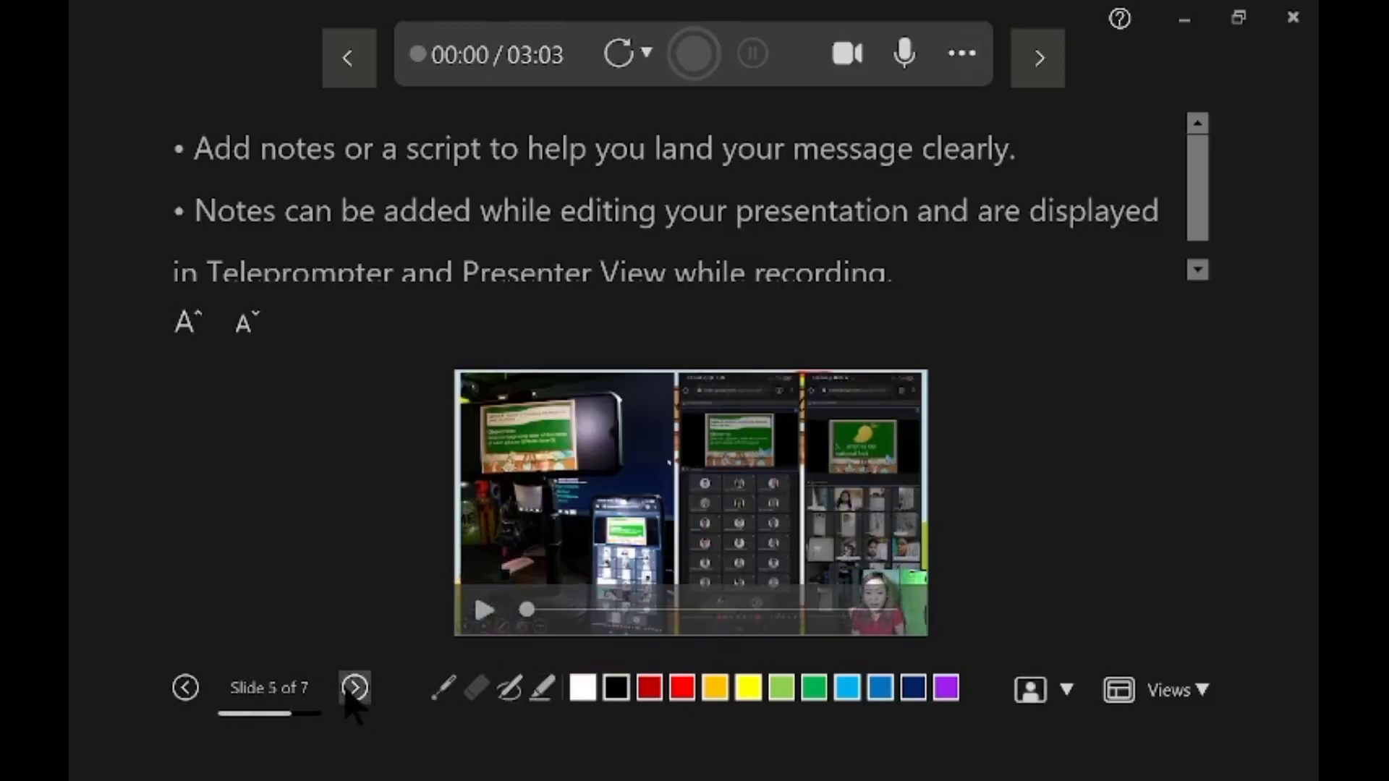
{"action": "left_click", "coordinate": [354, 689]}
{"action": "key", "text": "Right"}
{"action": "key", "text": "Right"}
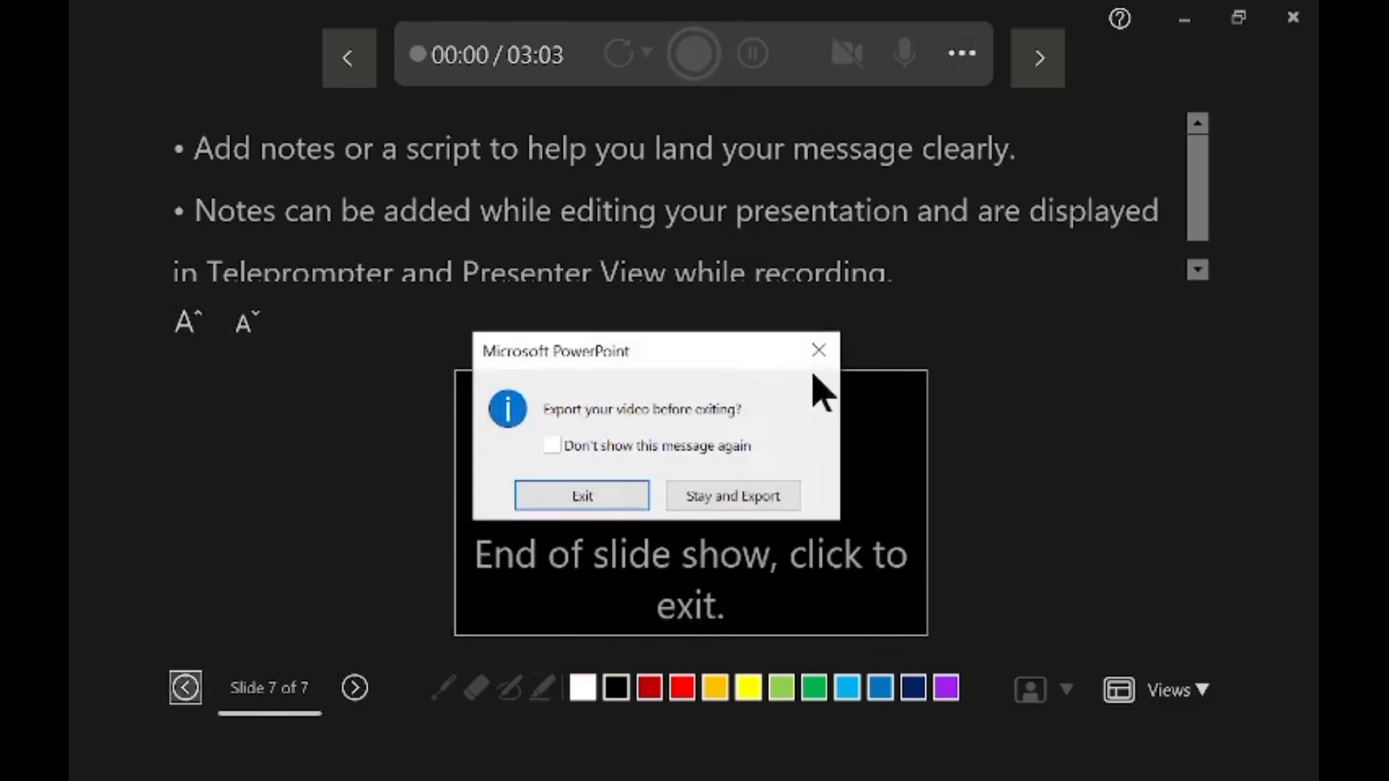
Dismiss the export prompt and export the Must-Know deck as Full HD MP4 to INSET TALK.
{"action": "left_click", "coordinate": [818, 351]}
{"action": "left_click", "coordinate": [1294, 19]}
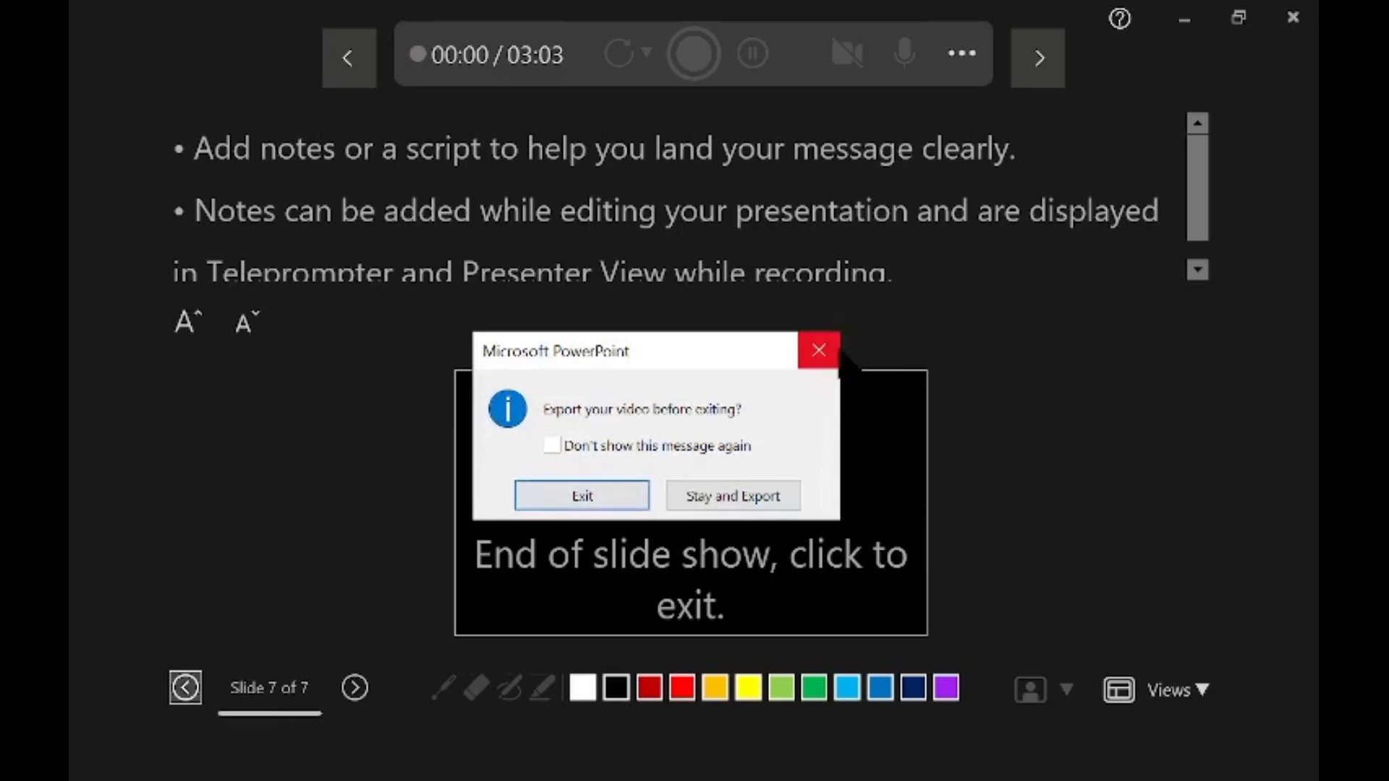
{"action": "left_click", "coordinate": [818, 350]}
{"action": "left_click", "coordinate": [1036, 56]}
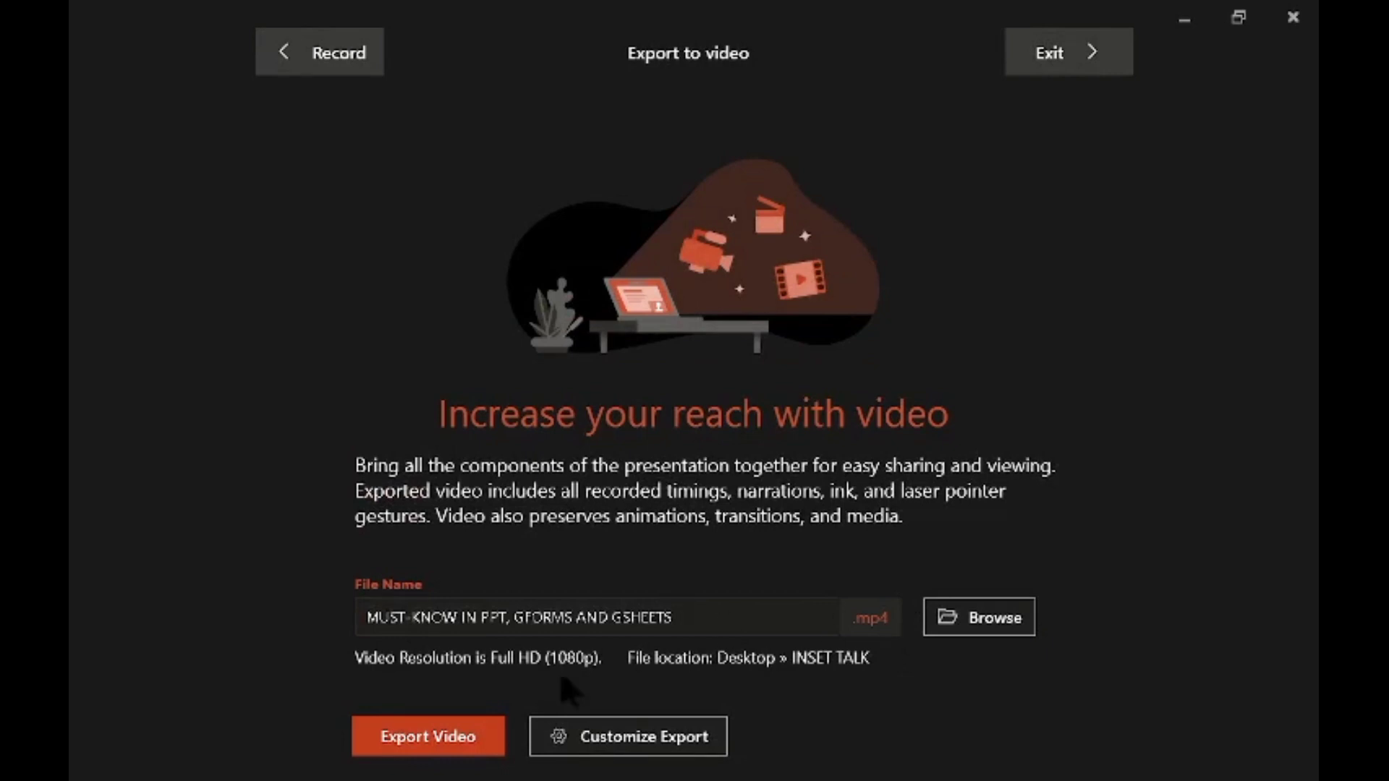
{"action": "left_click", "coordinate": [466, 737]}
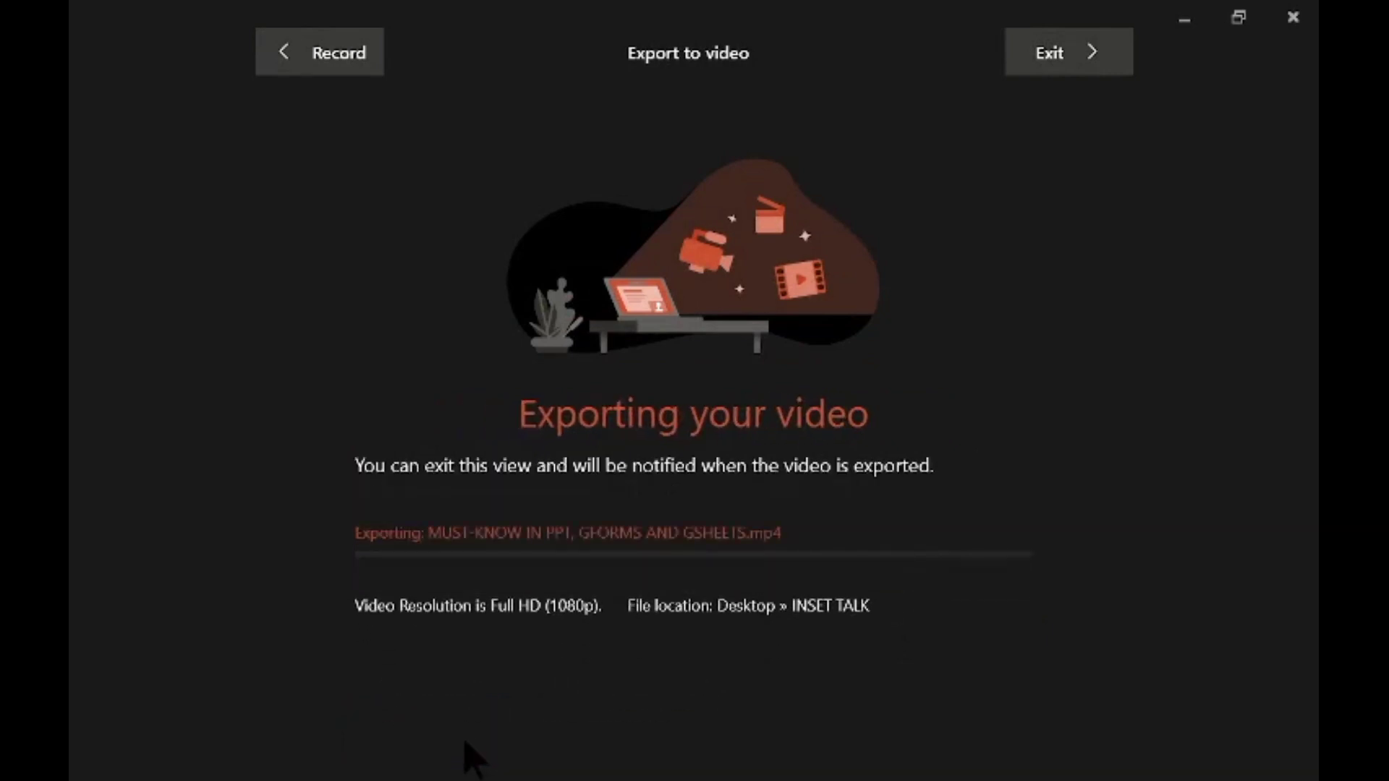